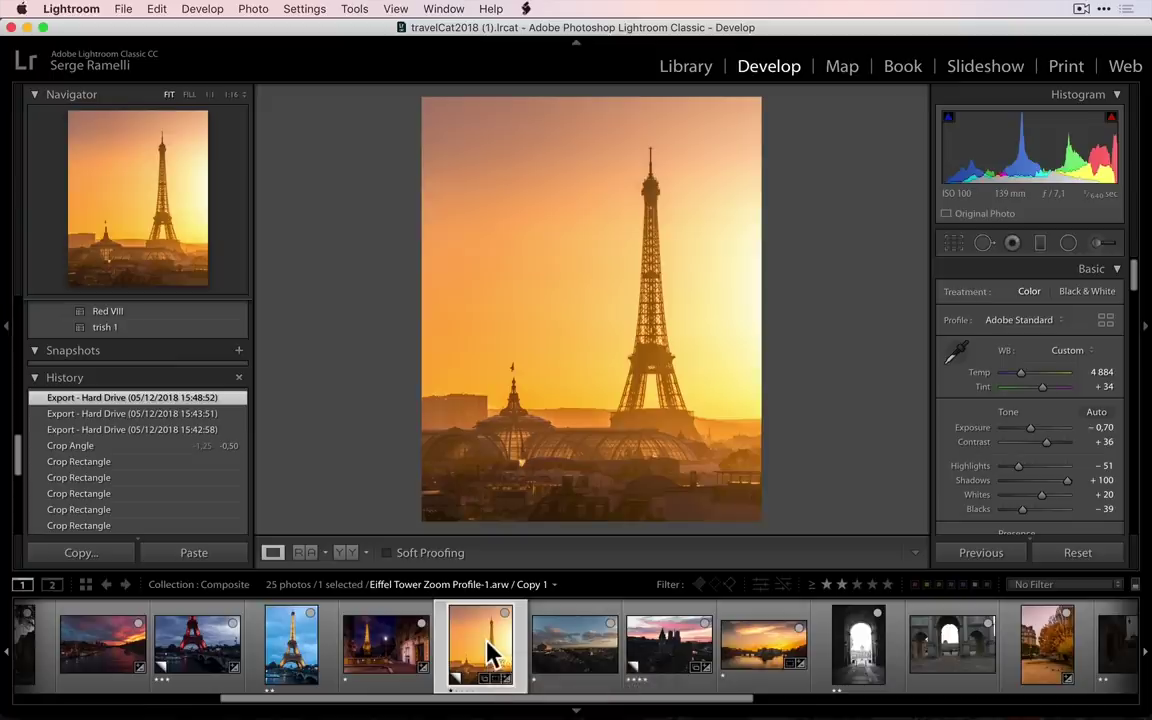
- View the finished Louvre and Notre Dame composite in Photoshop, and return to Lightroom
drag(745, 708, 437, 706)
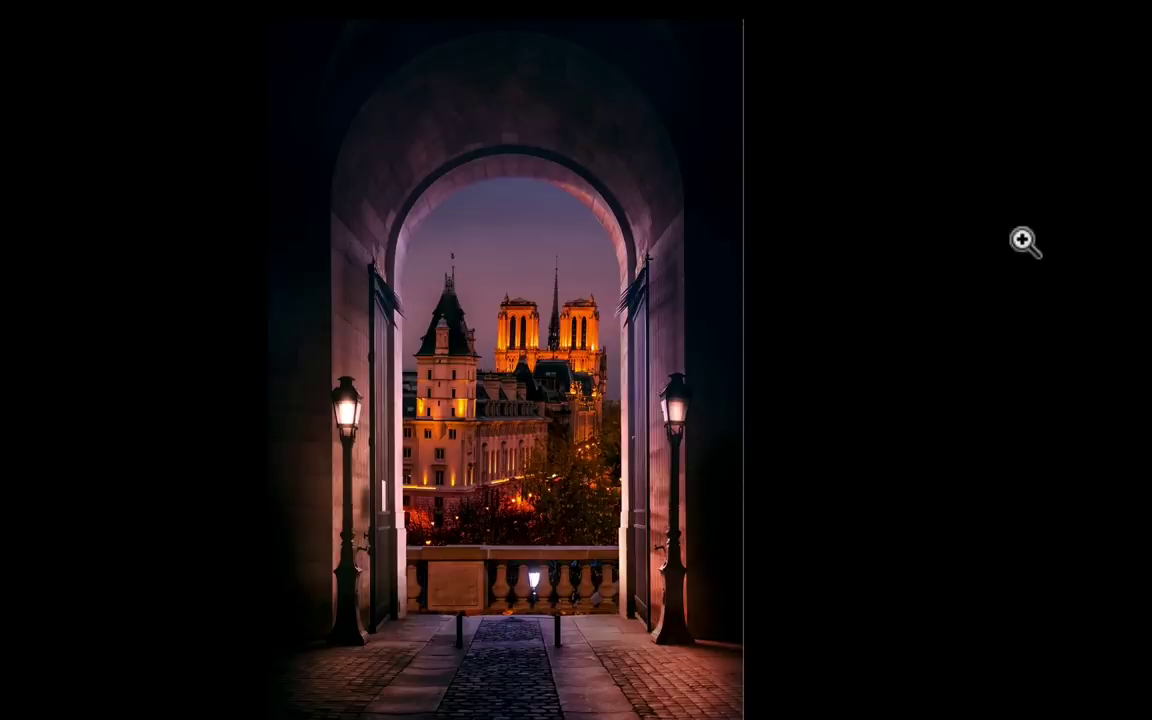
key(f)
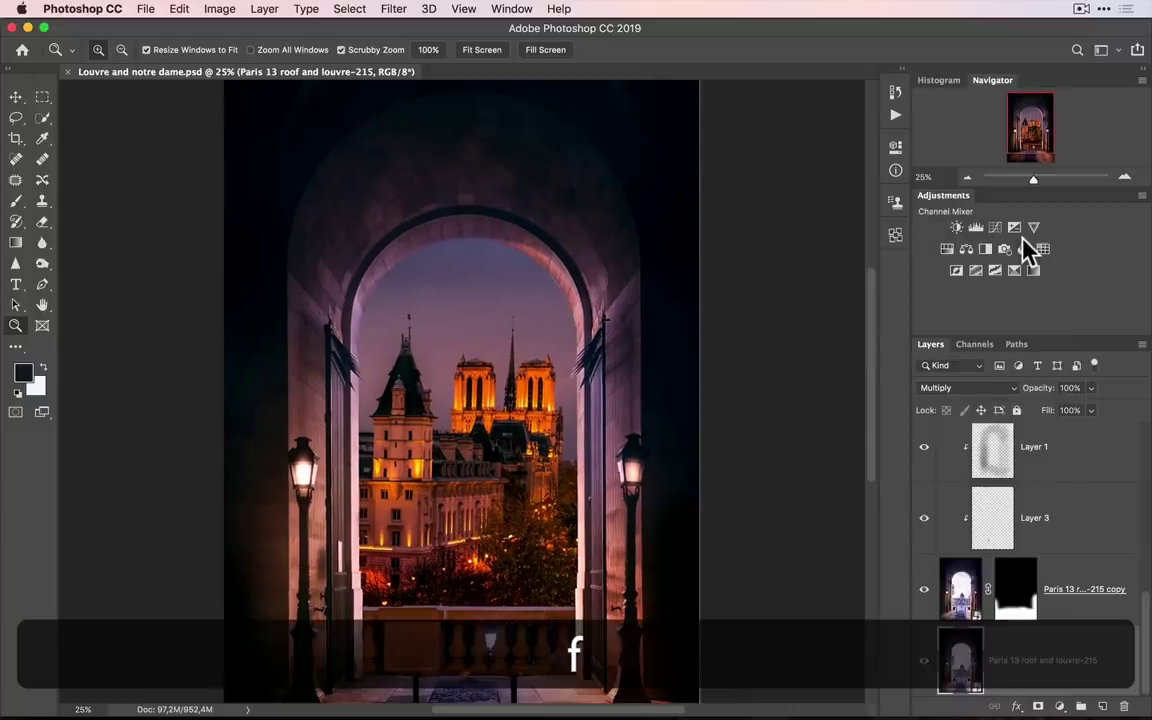
key(super+Tab)
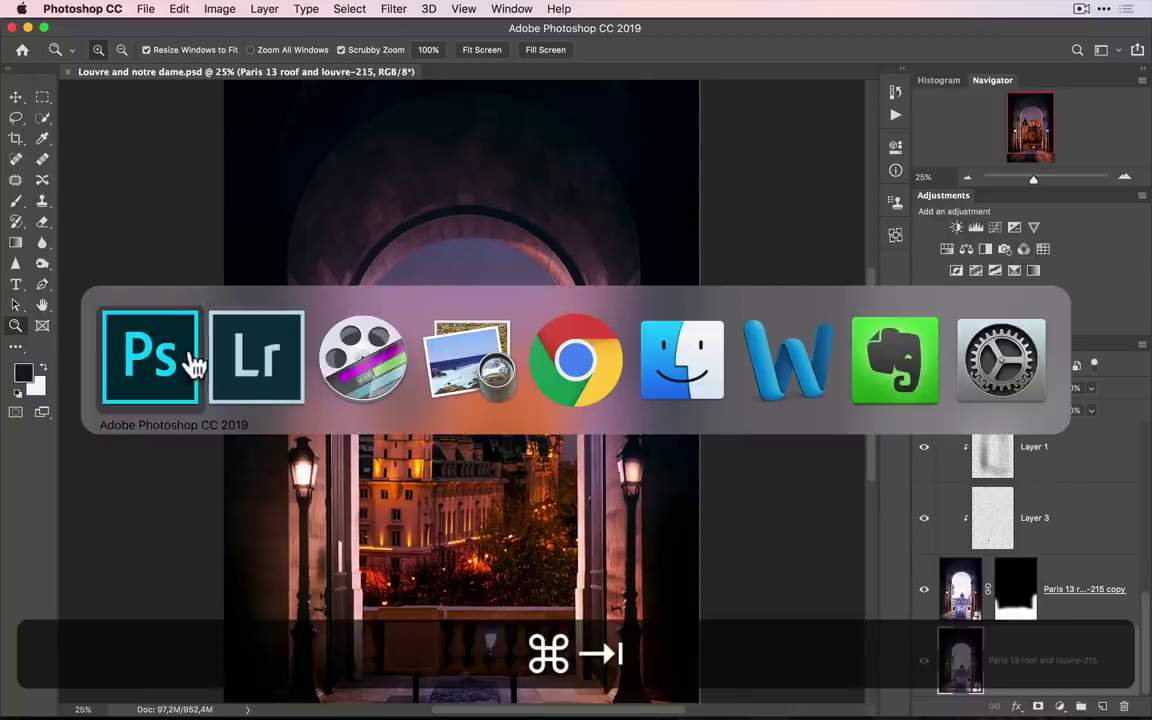
click(264, 350)
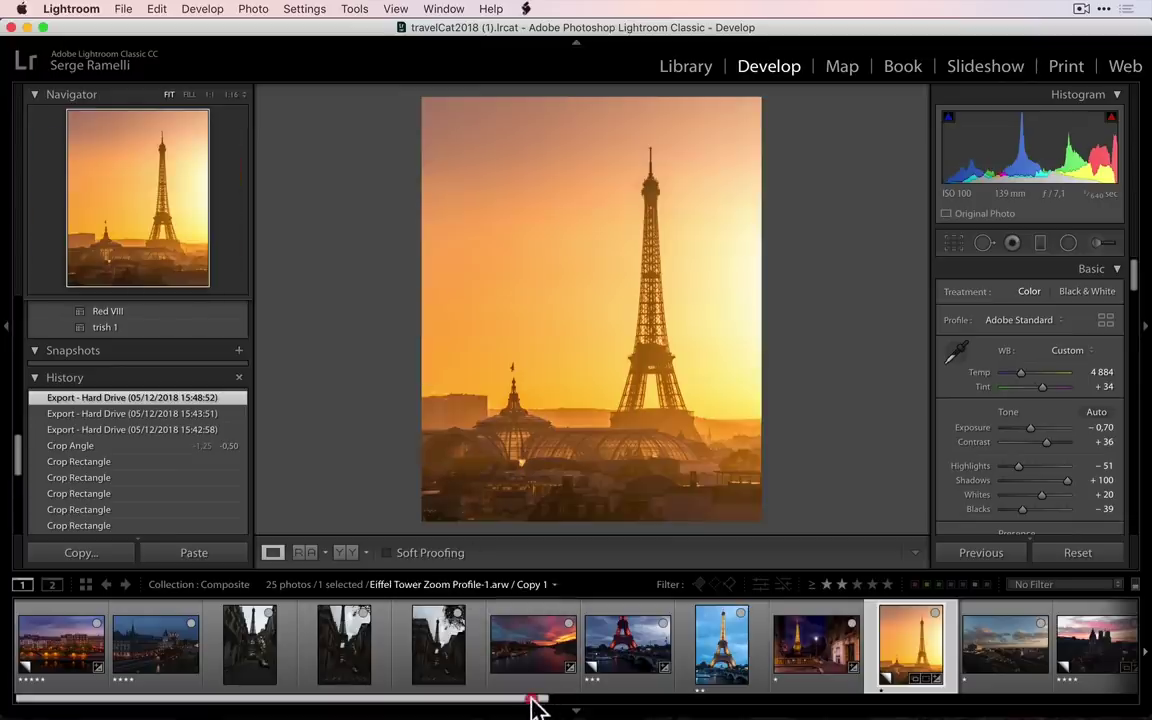
- Select the dark archway photo Paris 13 roof and louvre-215.arw in the Composite collection
drag(17, 455, 16, 511)
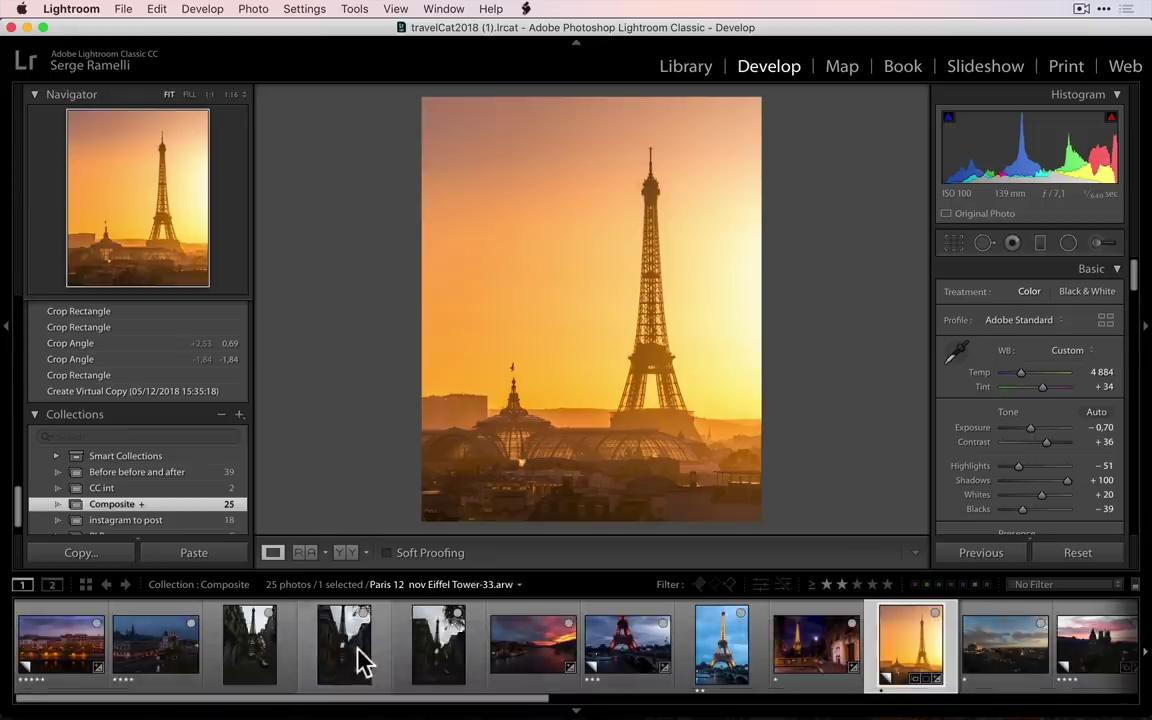
drag(399, 699, 681, 690)
click(712, 650)
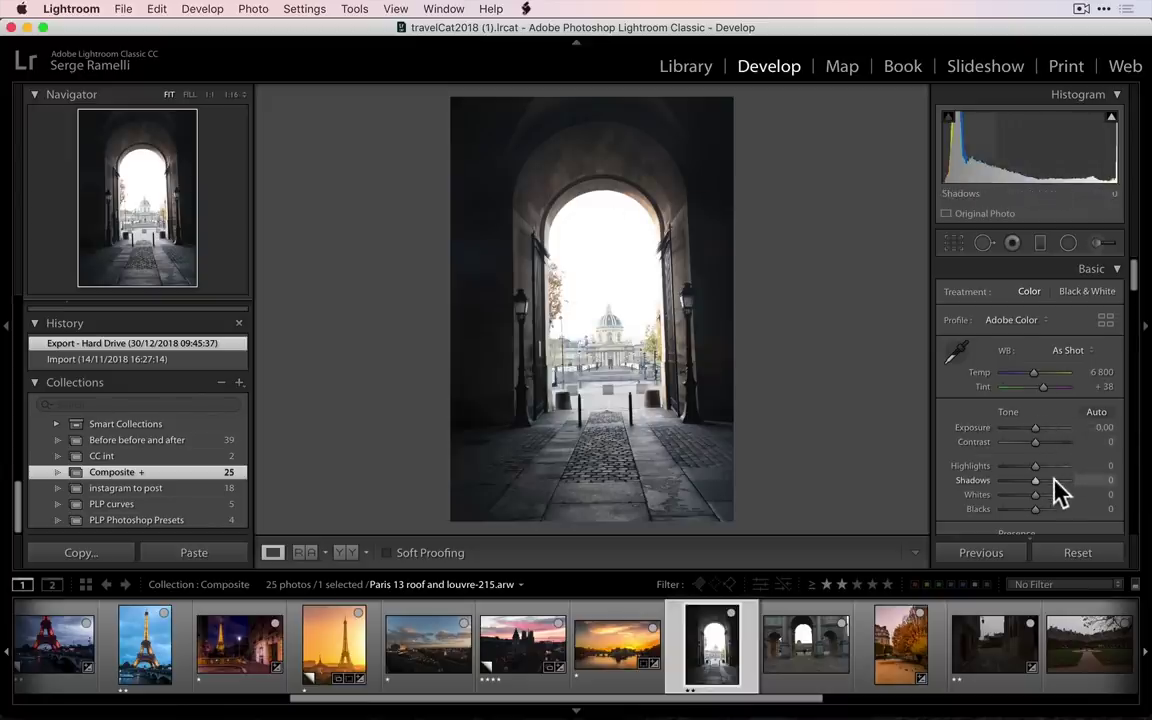
- Darken and cool the archway photo: Highlights −100, Shadows +57, Blacks −39, Exposure −0.80 and Temp 5,166
drag(1047, 483, 1009, 478)
drag(1040, 518, 1022, 512)
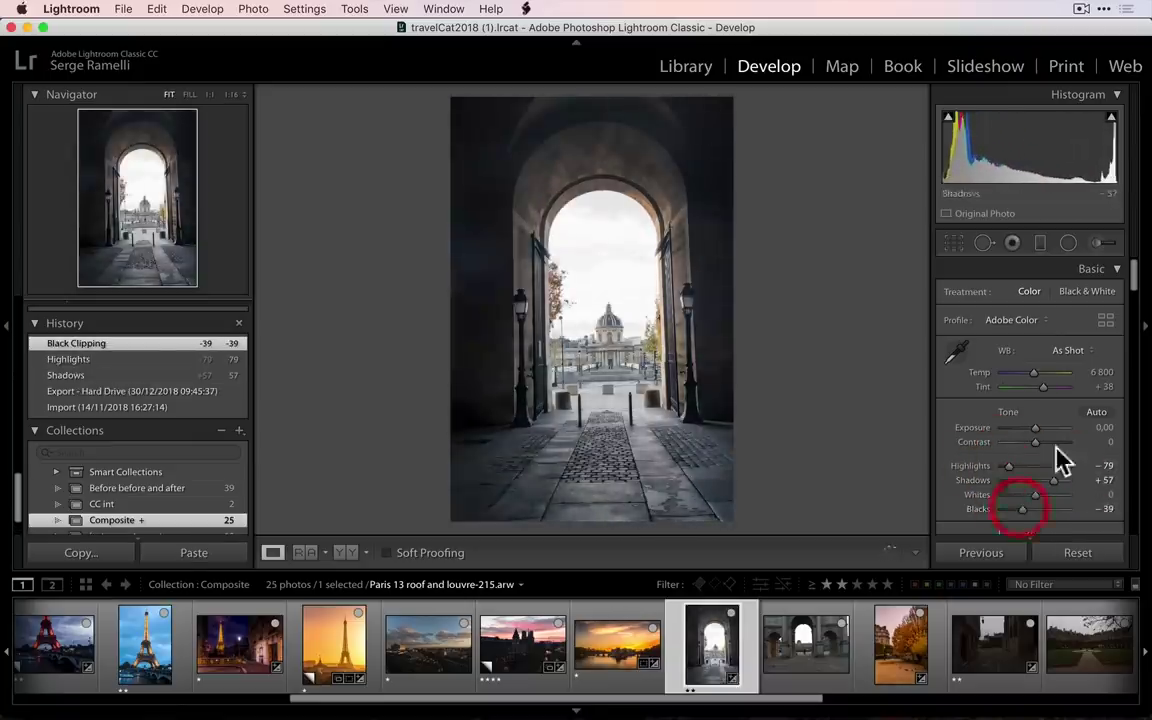
drag(1012, 466, 1030, 431)
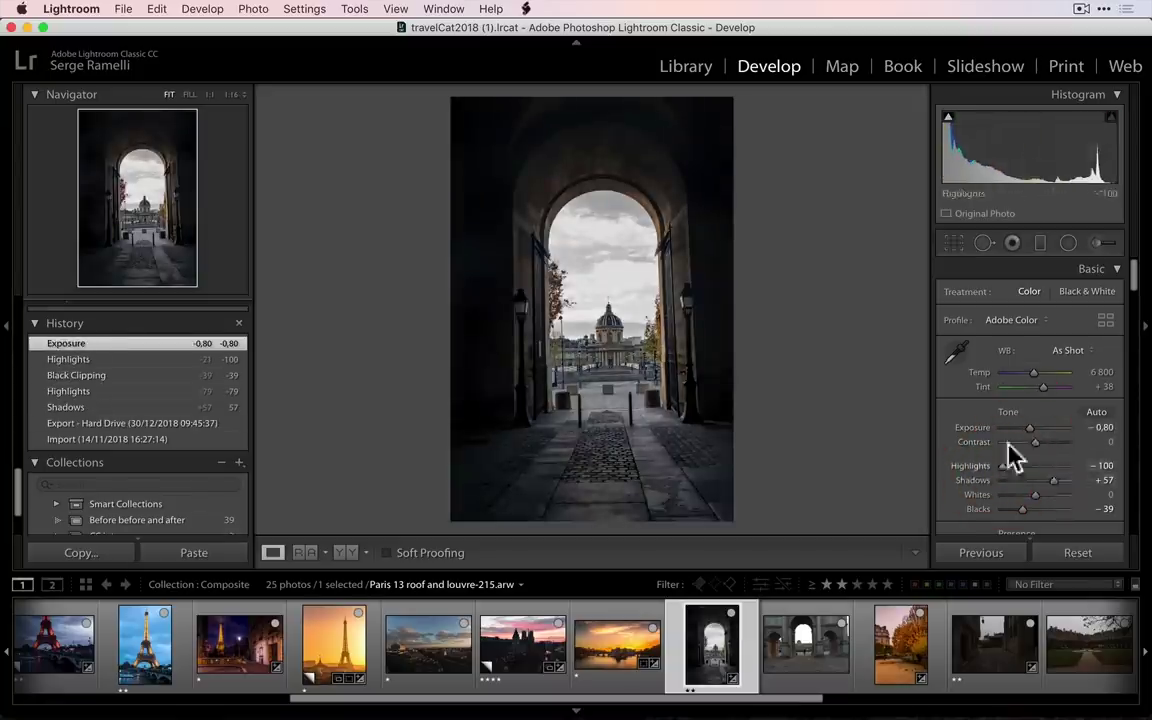
scroll(1059, 368, down, 2)
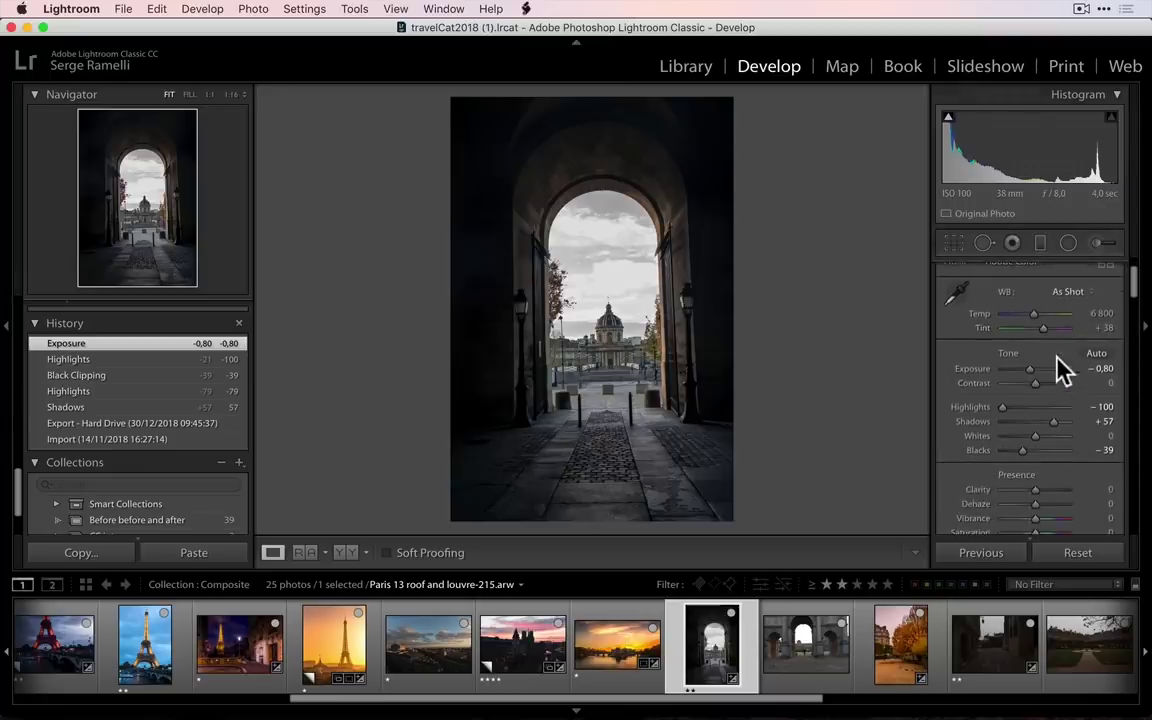
drag(1034, 313, 1025, 316)
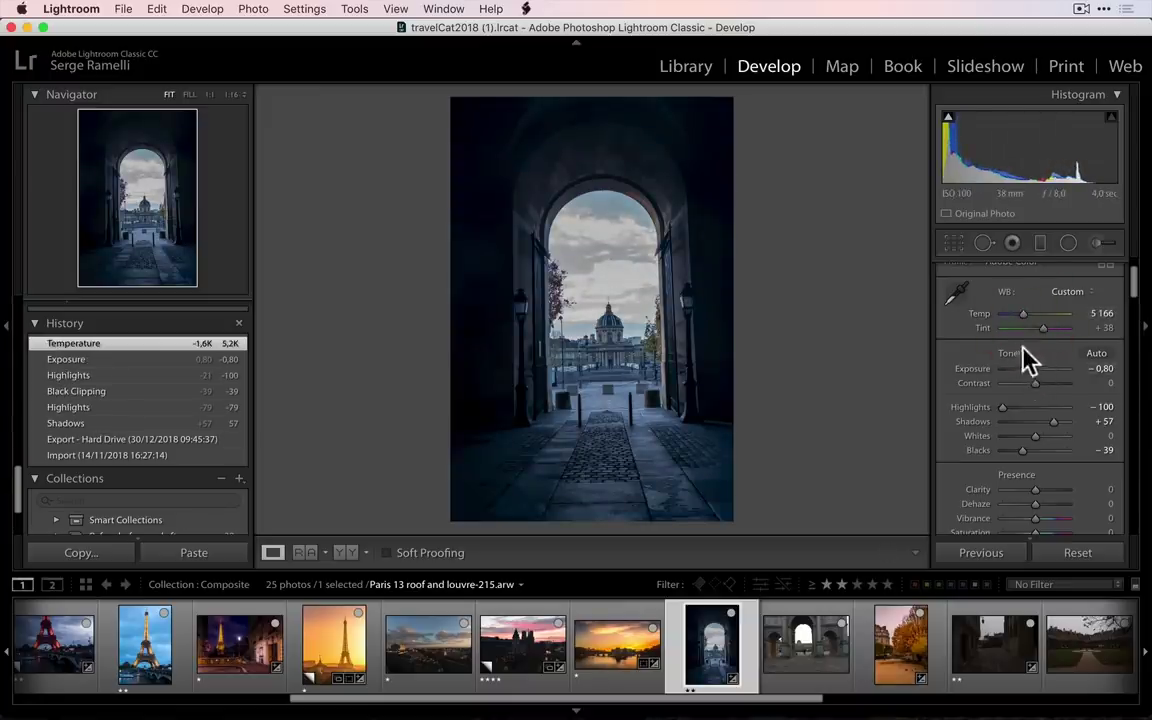
- Straighten the archway's perspective with the Auto Upright correction
scroll(1040, 347, down, 1)
scroll(1040, 355, down, 15)
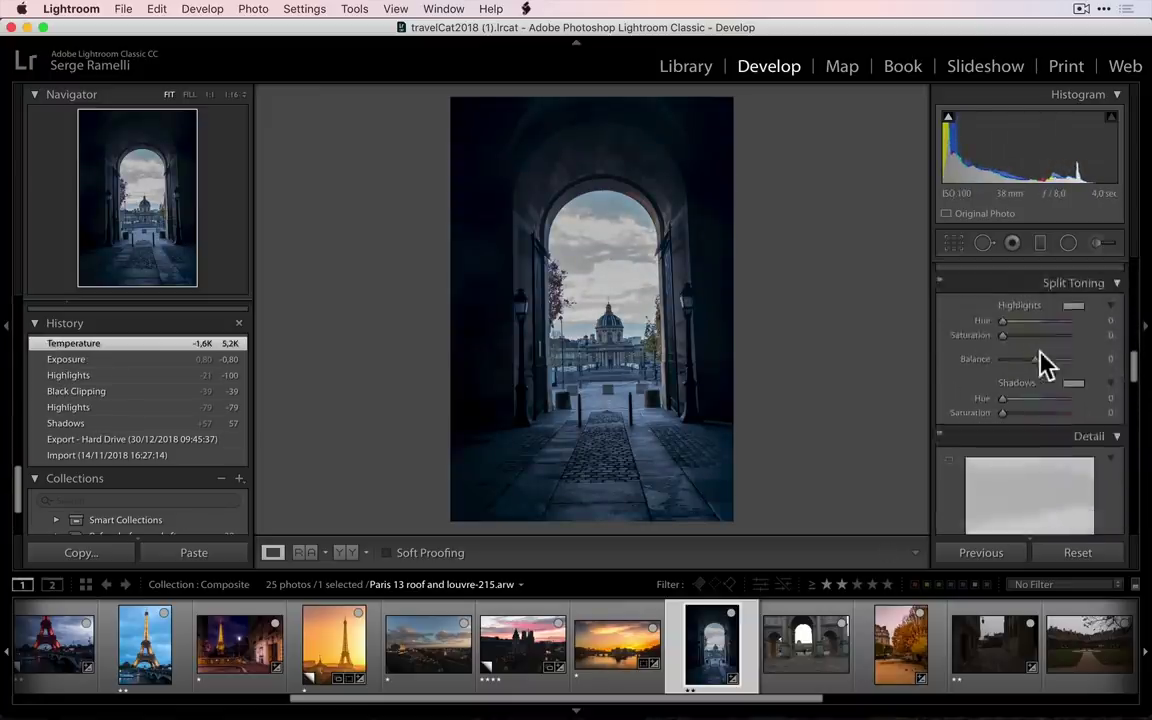
scroll(1040, 355, down, 10)
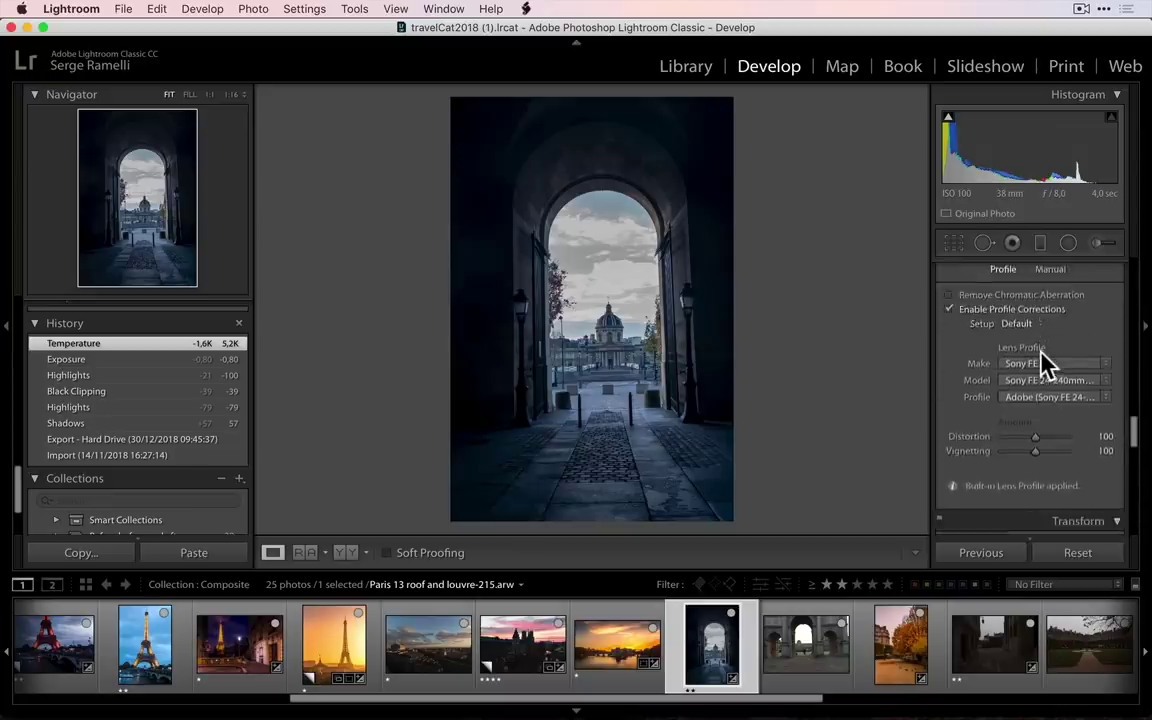
click(1031, 444)
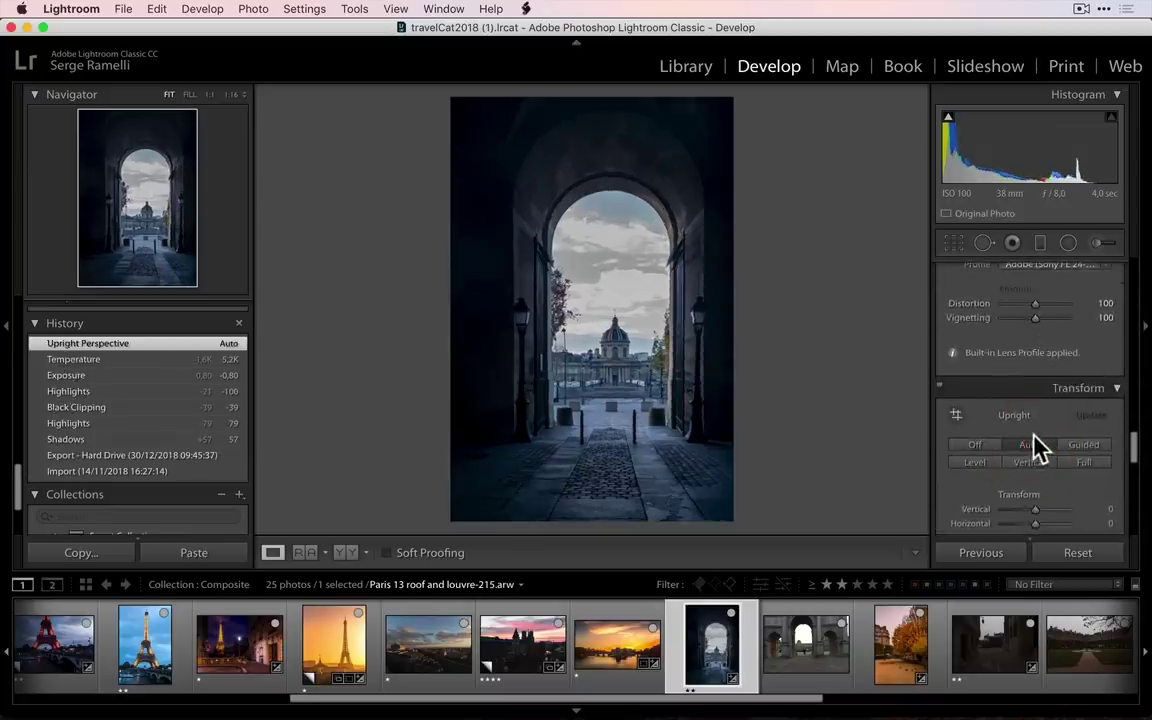
- Start cropping the archway photo with the 4 x 5 / 8 x 10 aspect ratio
click(955, 246)
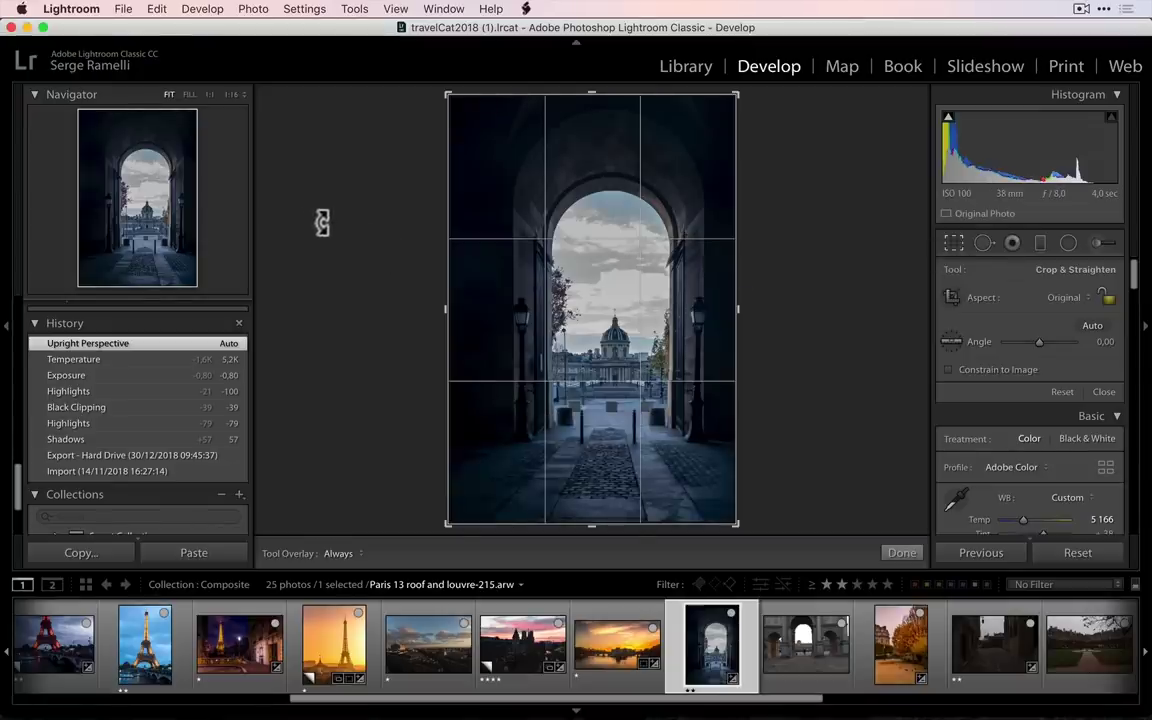
click(1082, 300)
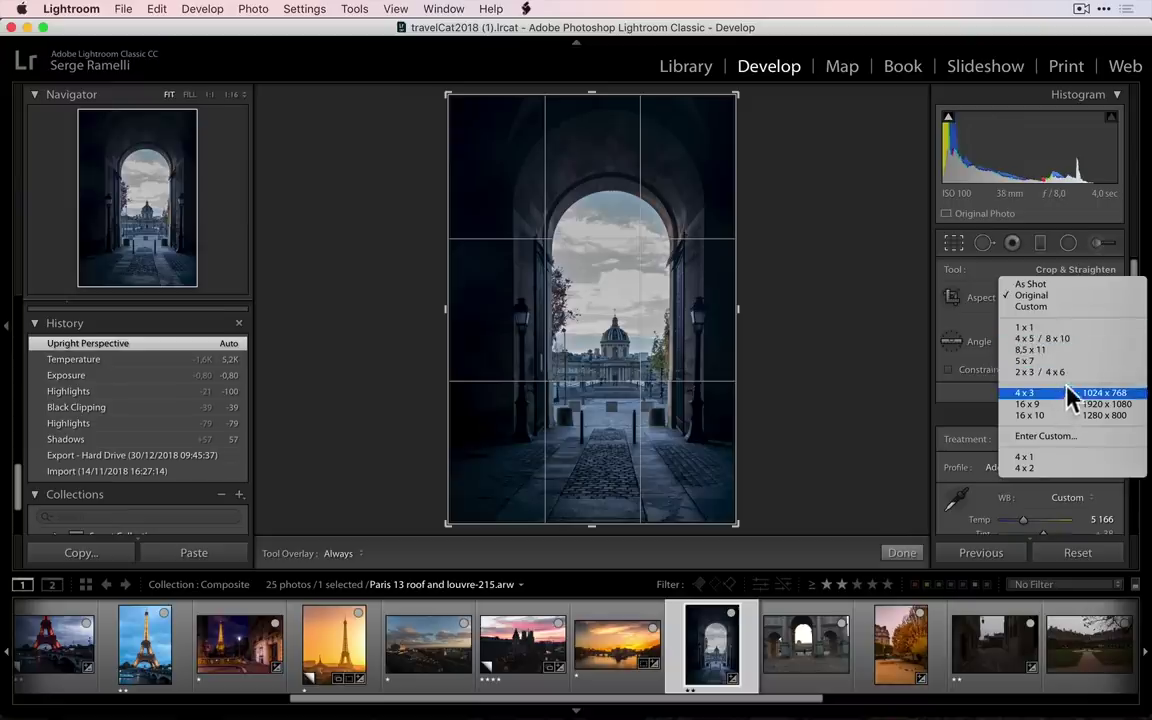
click(1092, 338)
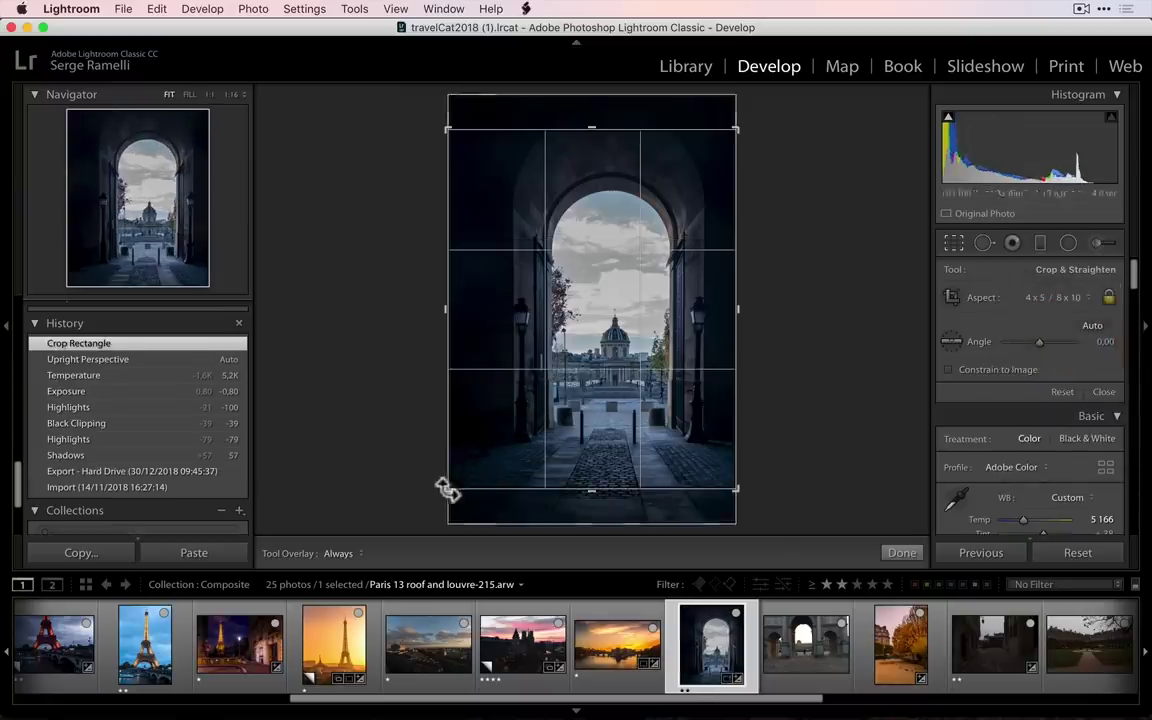
- Resize and reposition the crop frame to centre the arch, keeping both lamps and the two bollards inside
drag(451, 487, 468, 477)
mouse_move(596, 367)
mouse_down()
mouse_move(596, 378)
mouse_move(596, 345)
mouse_up()
drag(465, 150, 459, 137)
drag(581, 219, 537, 236)
drag(459, 473, 465, 465)
drag(620, 391, 612, 379)
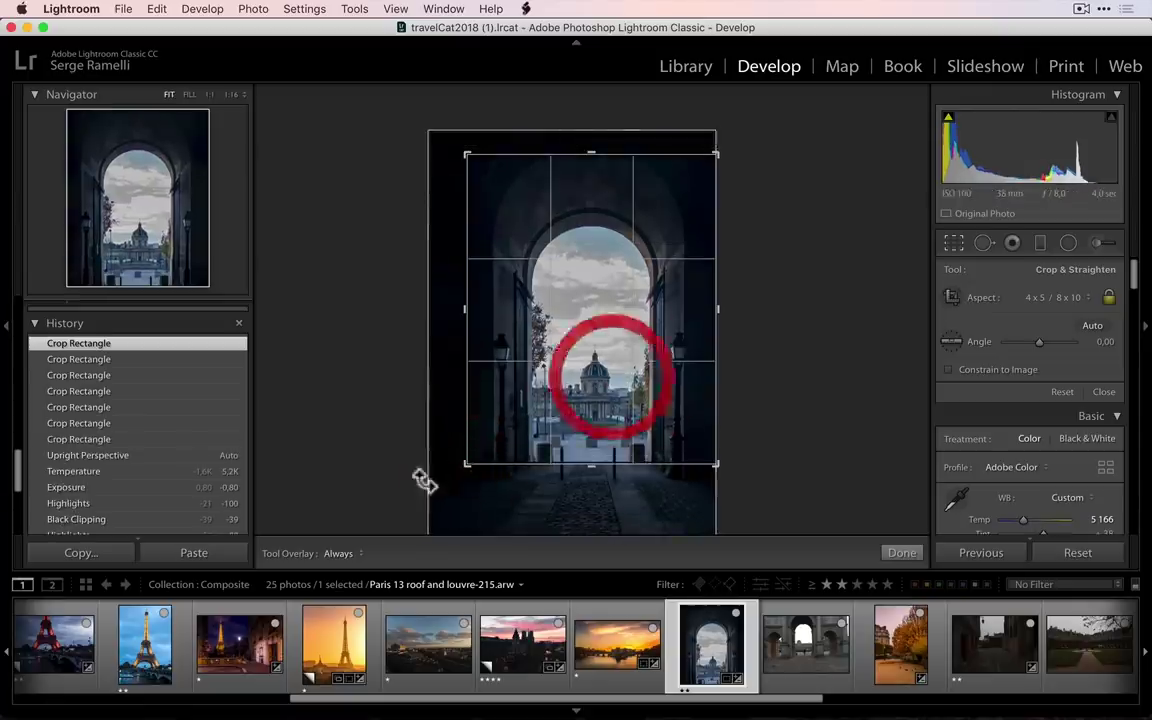
drag(465, 463, 455, 480)
drag(568, 411, 452, 400)
drag(455, 309, 470, 309)
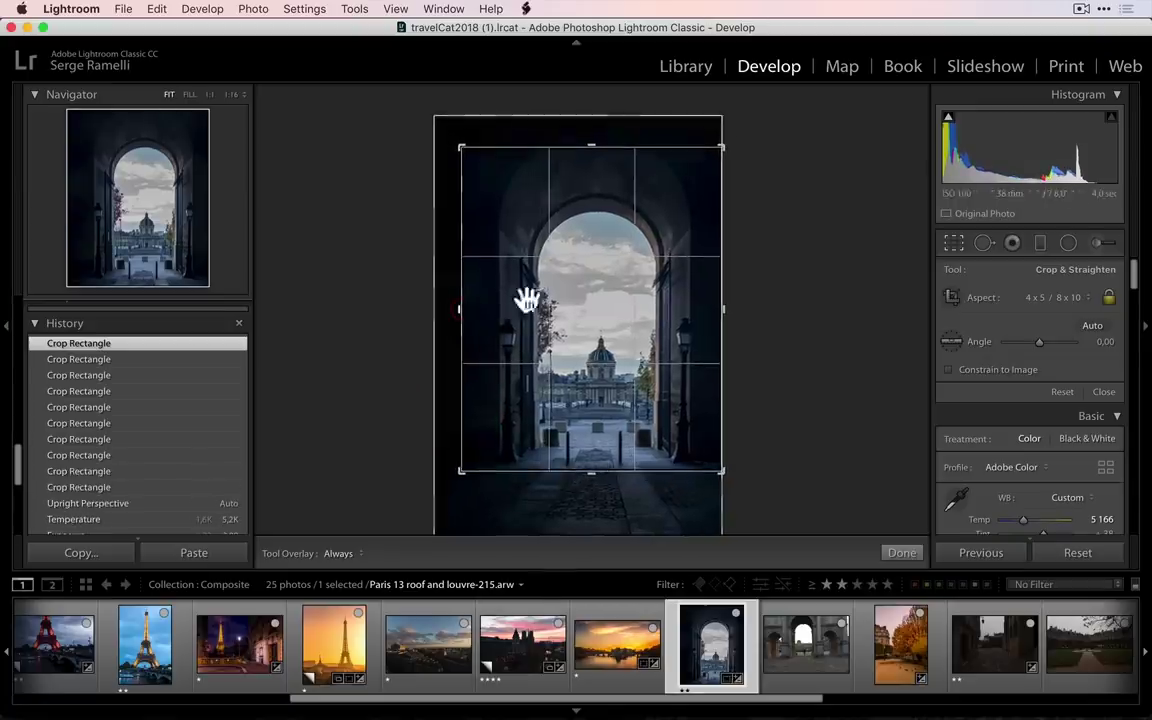
drag(591, 314, 586, 313)
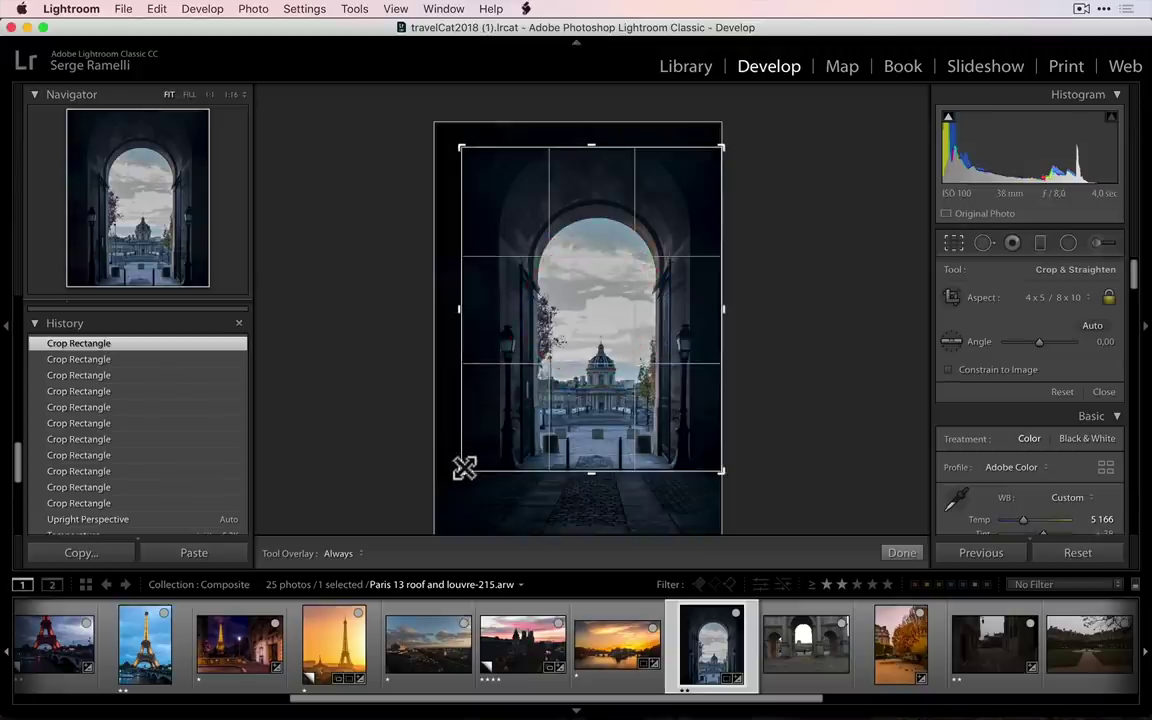
drag(464, 467, 458, 478)
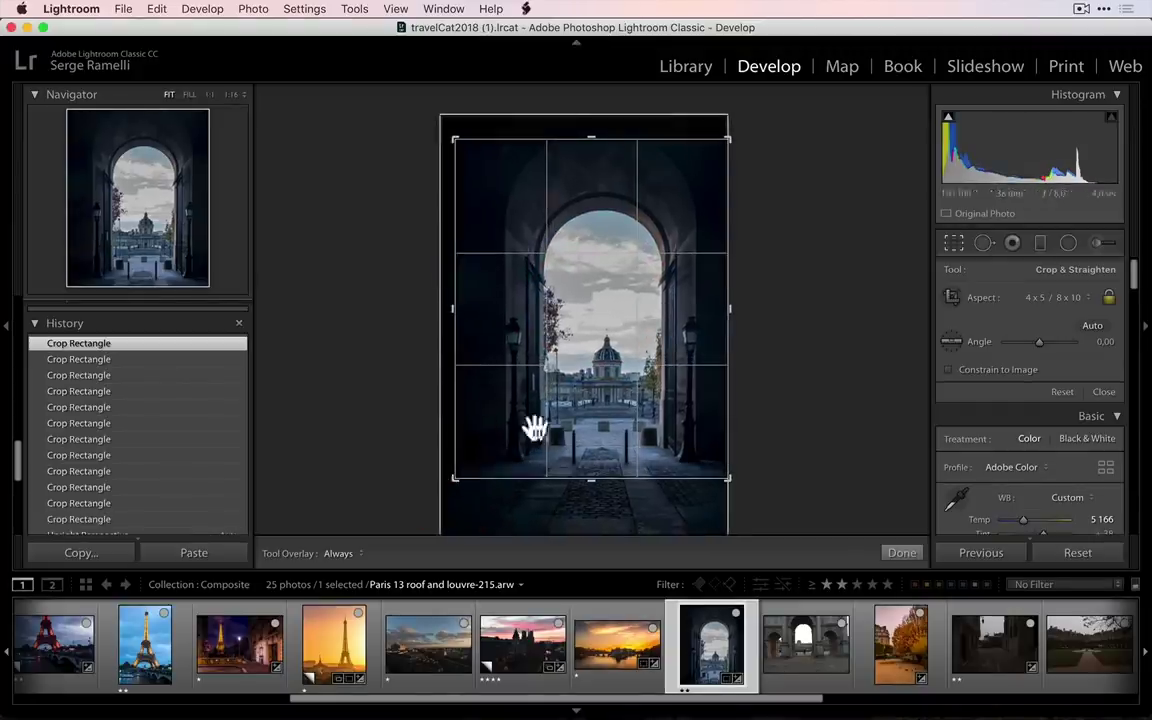
- Unlock the crop's aspect ratio, narrow the frame and extend it upward and downward to about 2 x 3, and apply the crop
click(1108, 298)
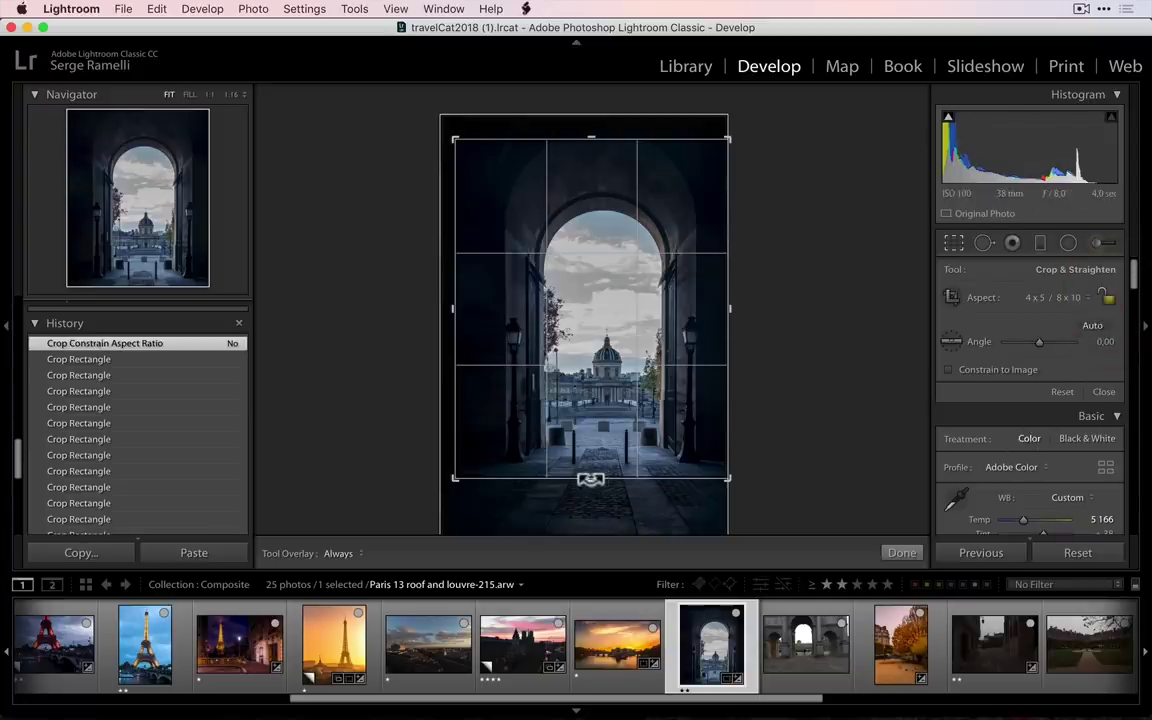
drag(462, 477, 471, 472)
drag(593, 483, 591, 487)
drag(597, 134, 595, 118)
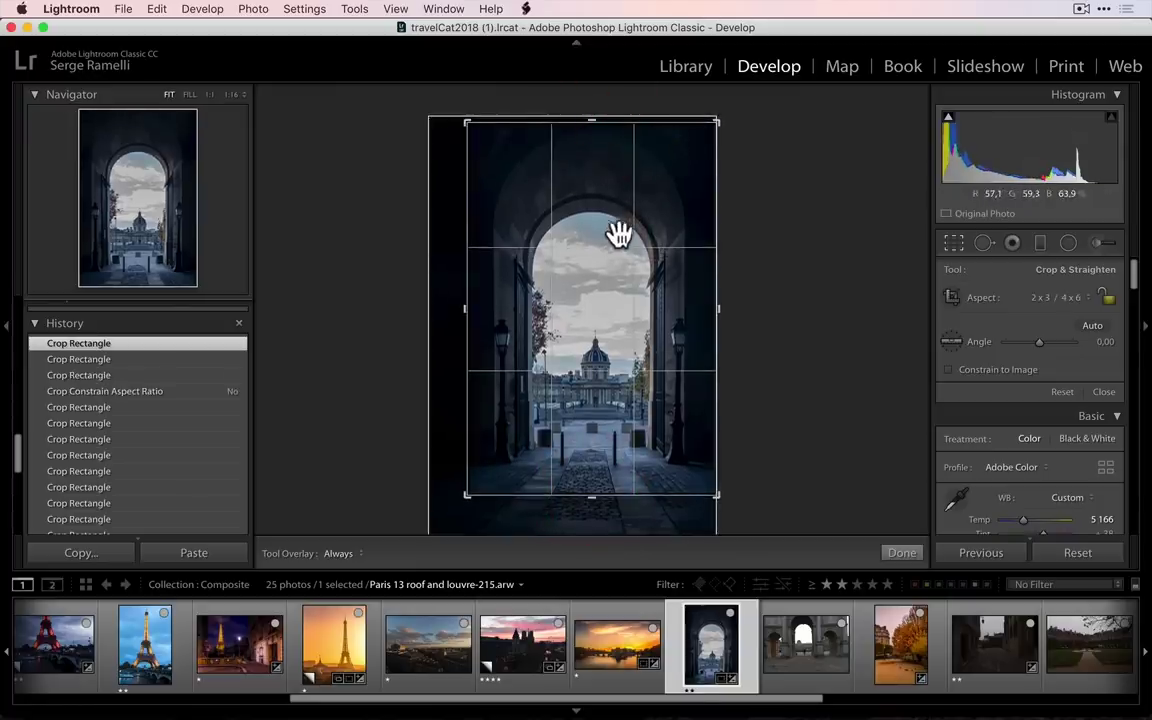
key(Return)
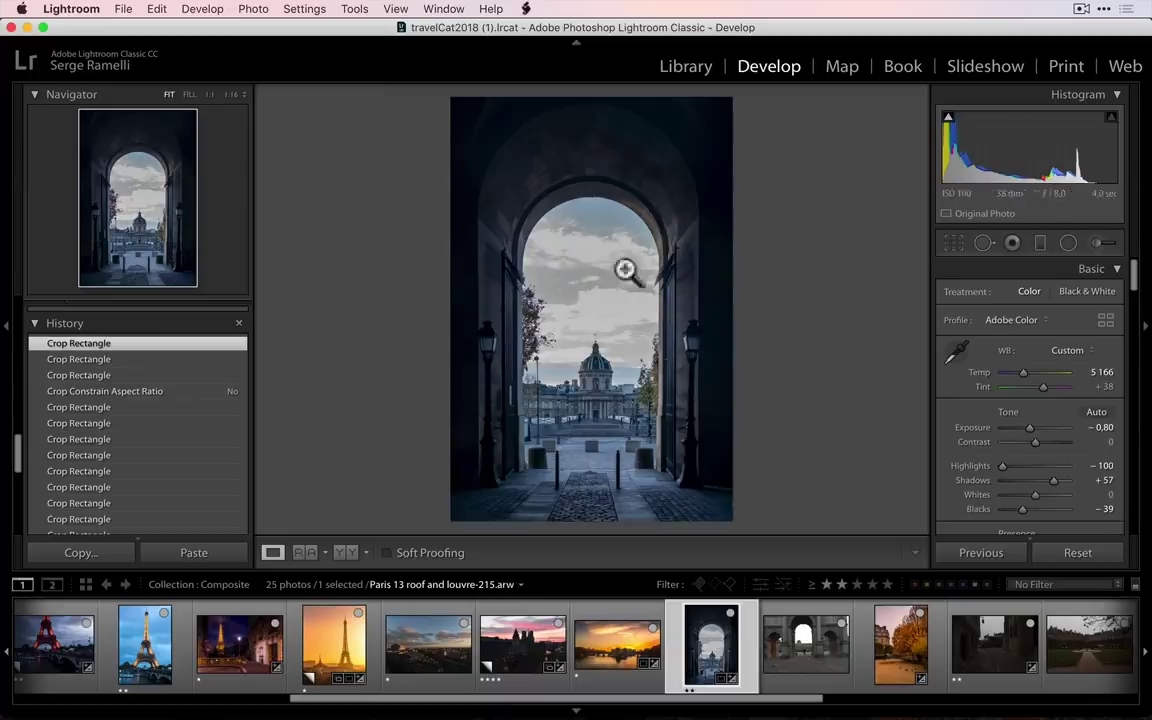
- Add a small radial filter centred on the glass of the lamp on the archway's left side
key(ctrl)
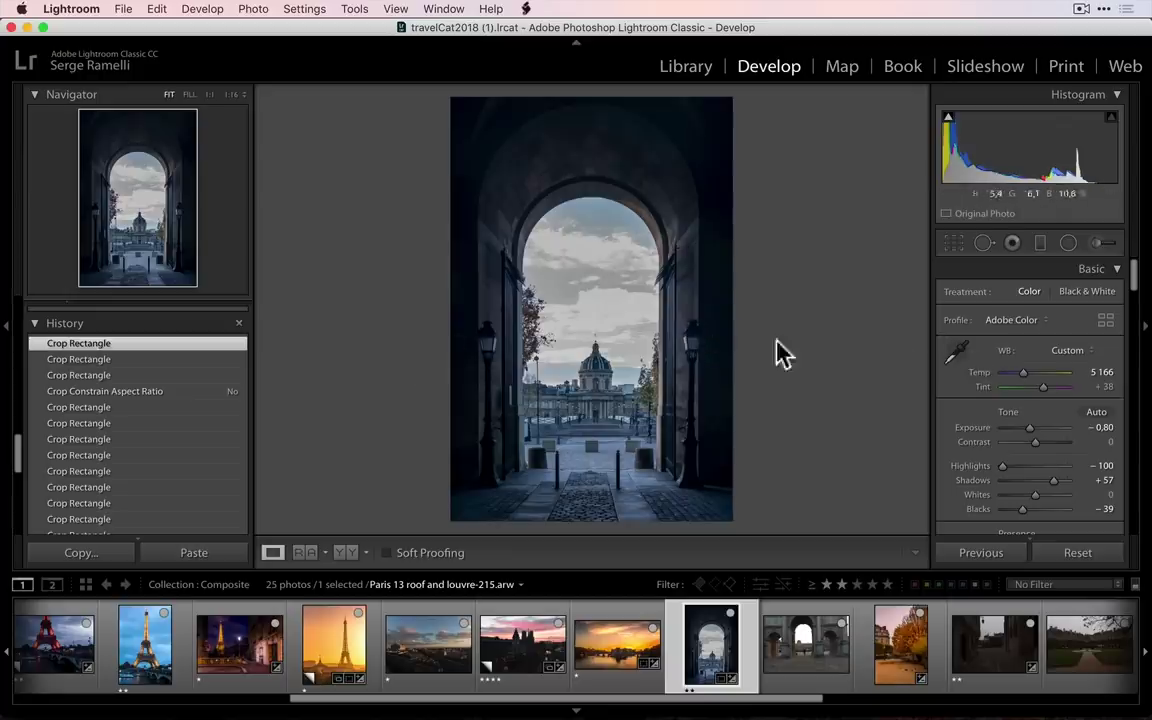
click(1068, 243)
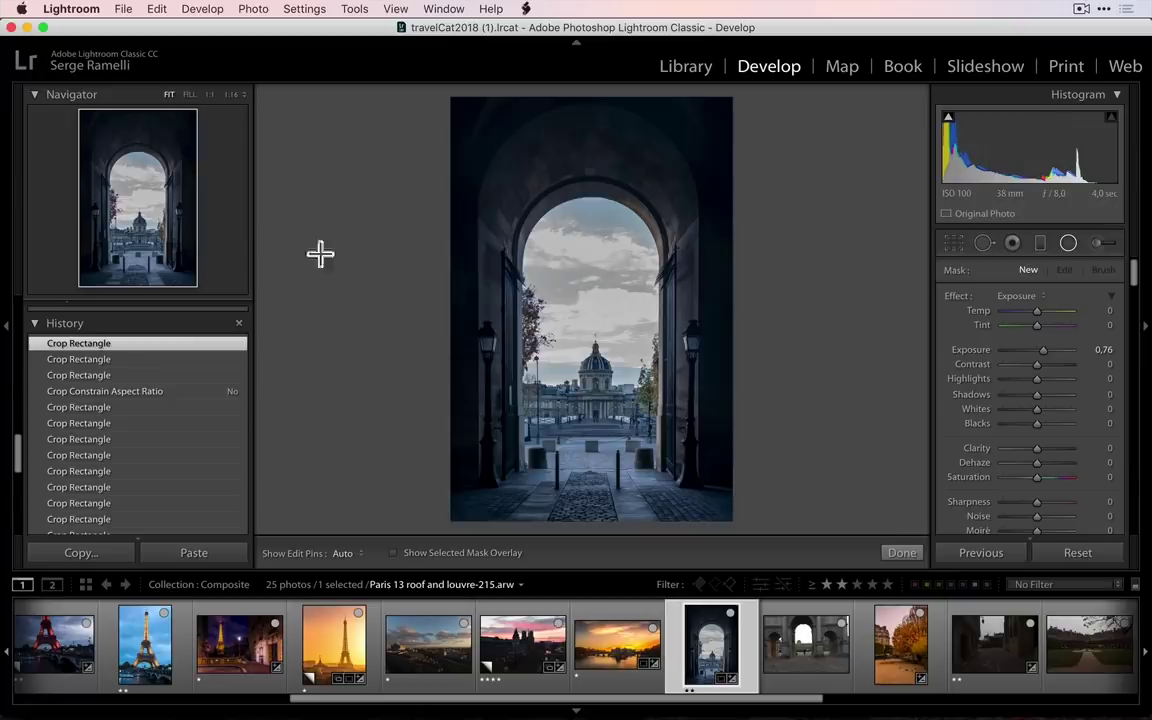
click(514, 342)
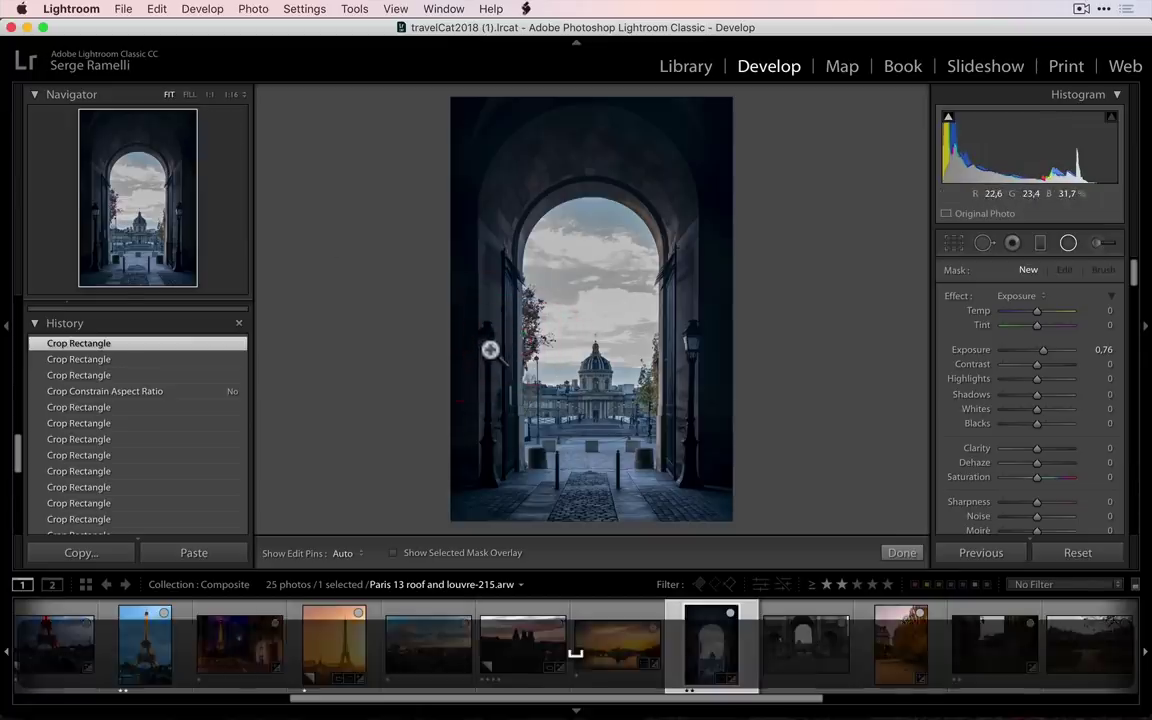
click(488, 350)
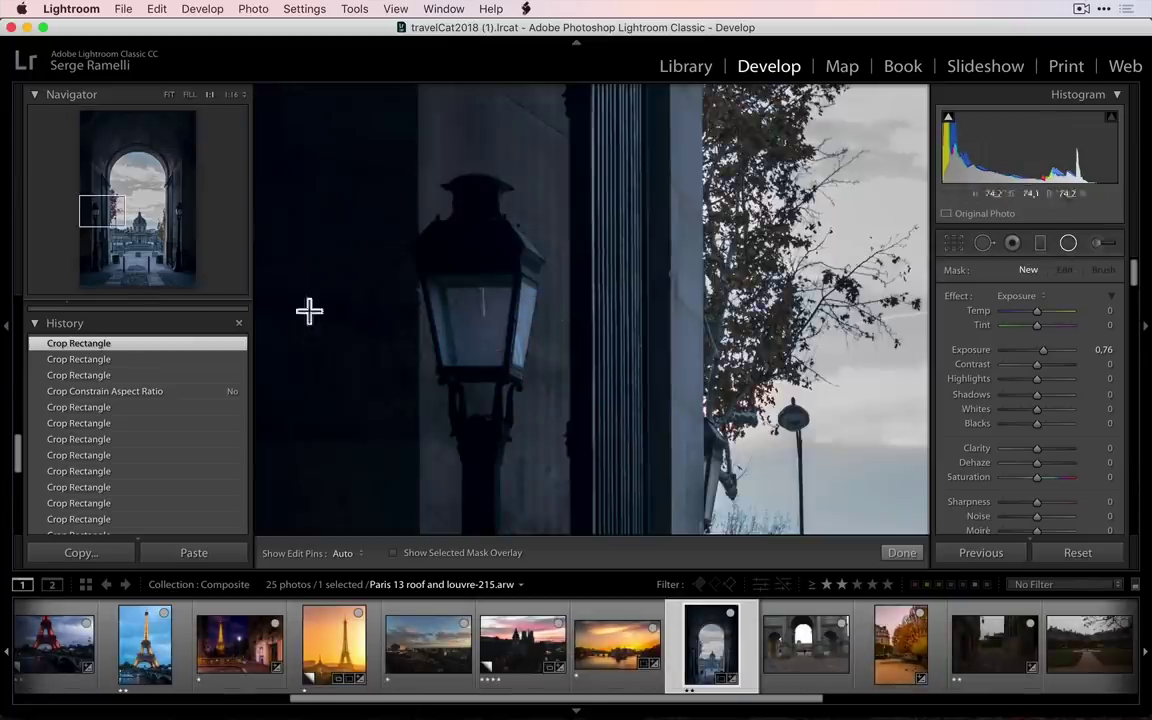
drag(483, 313, 522, 350)
drag(482, 313, 472, 326)
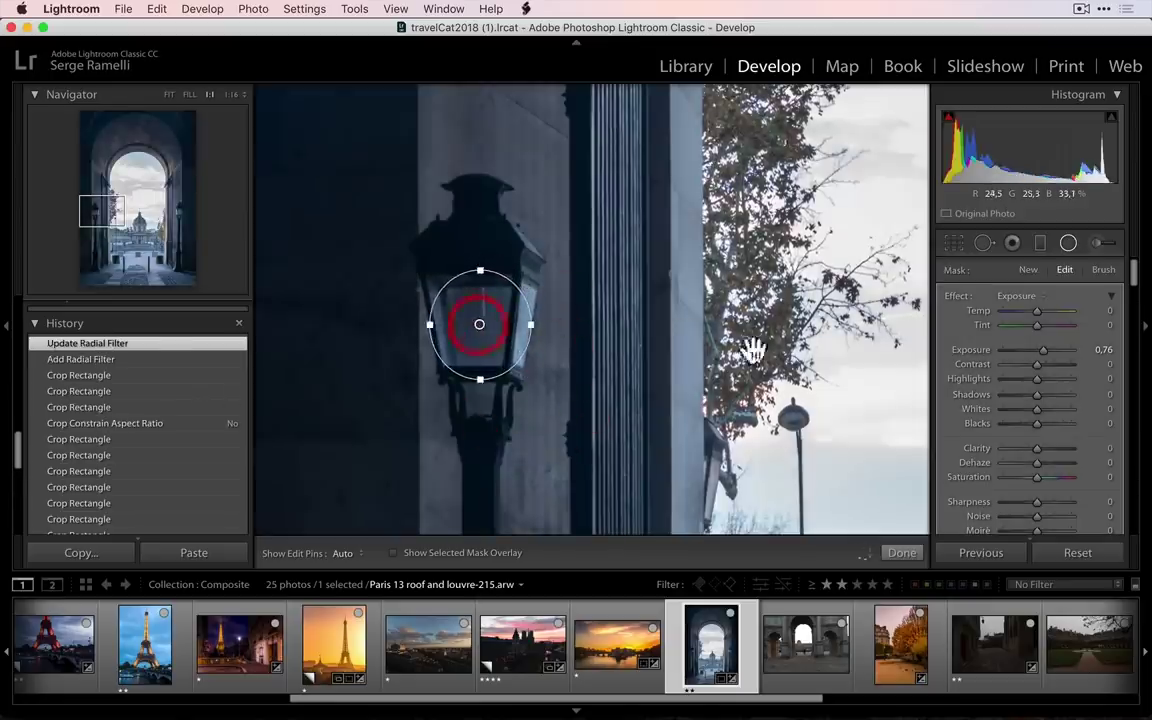
- Invert the lamp's radial filter so it affects the inside of the circle, and adjust its feather
scroll(1047, 390, down, 5)
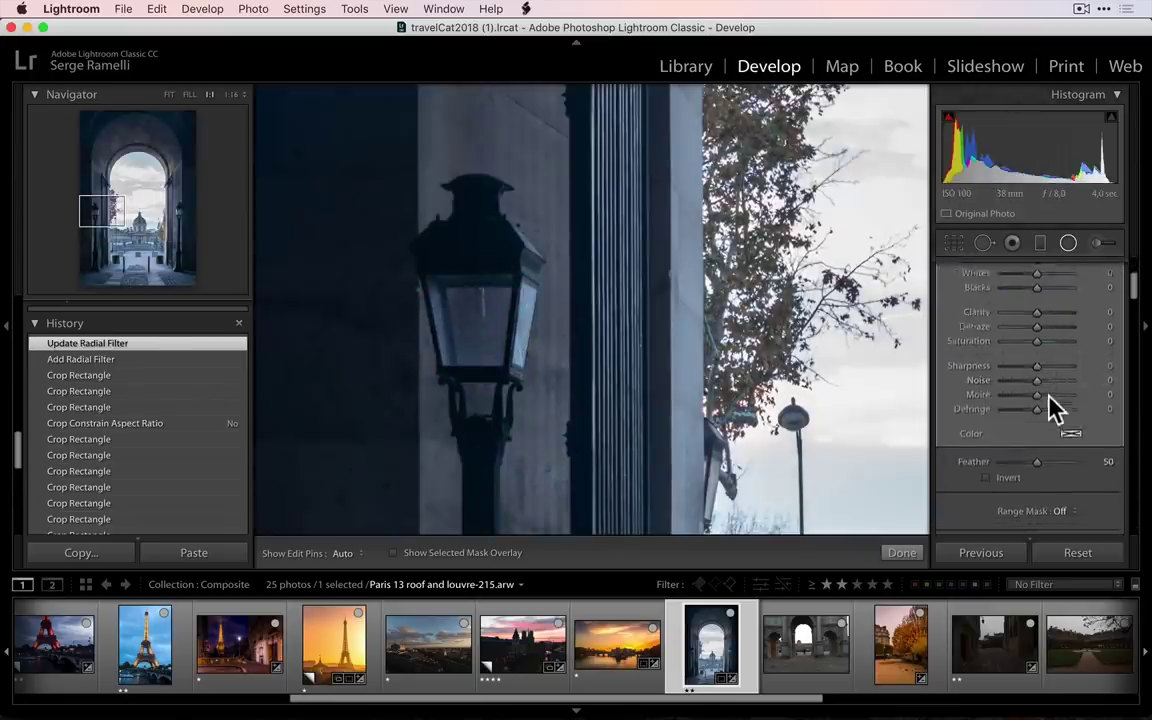
click(1012, 479)
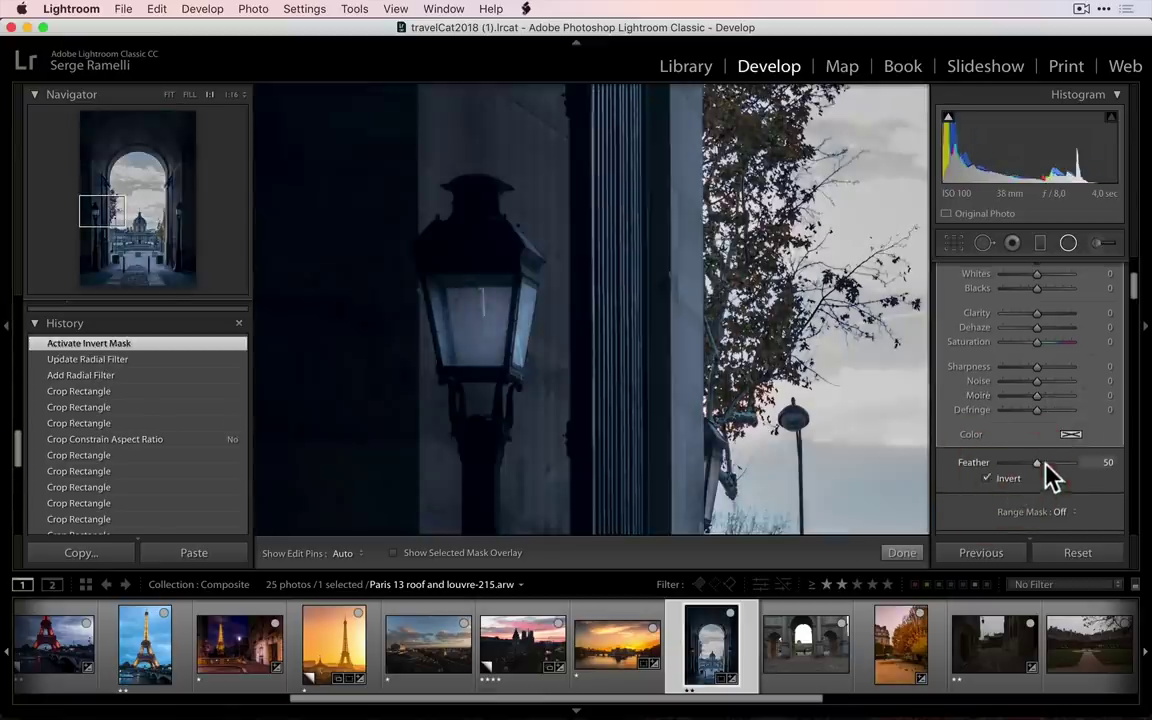
drag(1110, 470, 1110, 470)
scroll(1062, 417, up, 3)
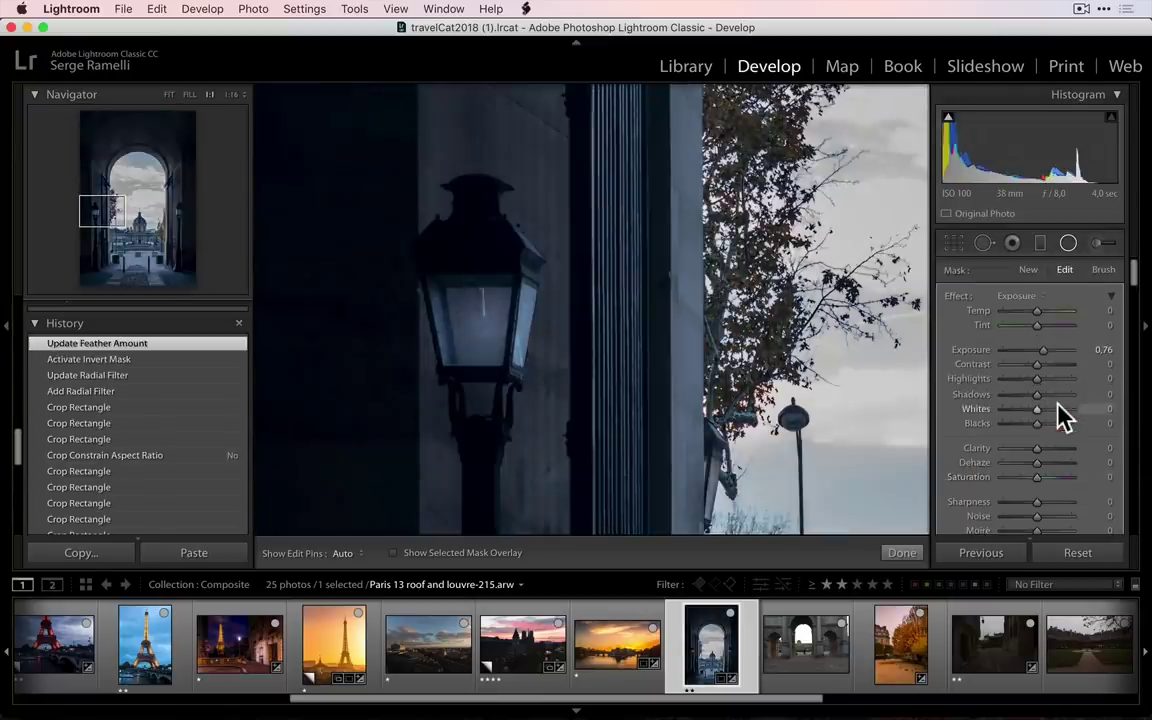
- Make the left lamp glow warmly by setting its radial filter to Exposure 4.00 and Temp 100
click(1061, 311)
click(1062, 350)
drag(1061, 351, 1090, 352)
drag(1063, 312, 1094, 312)
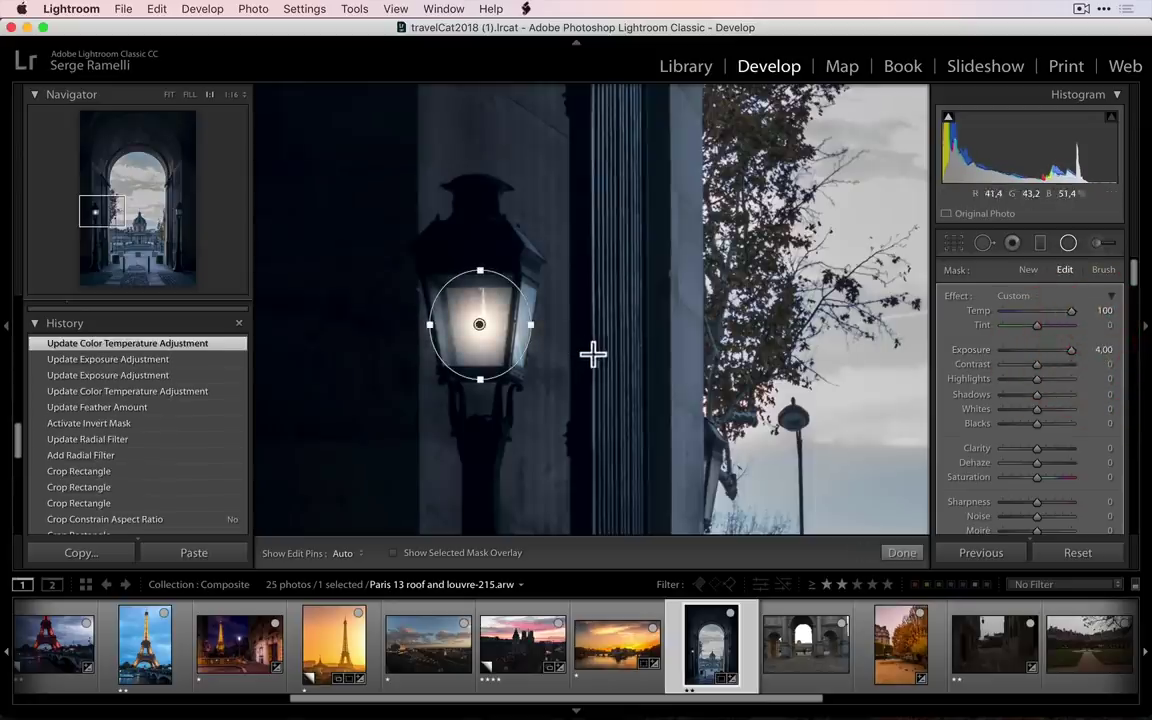
- Duplicate the warm radial filter on the glass of the archway's left lamp
click(614, 350)
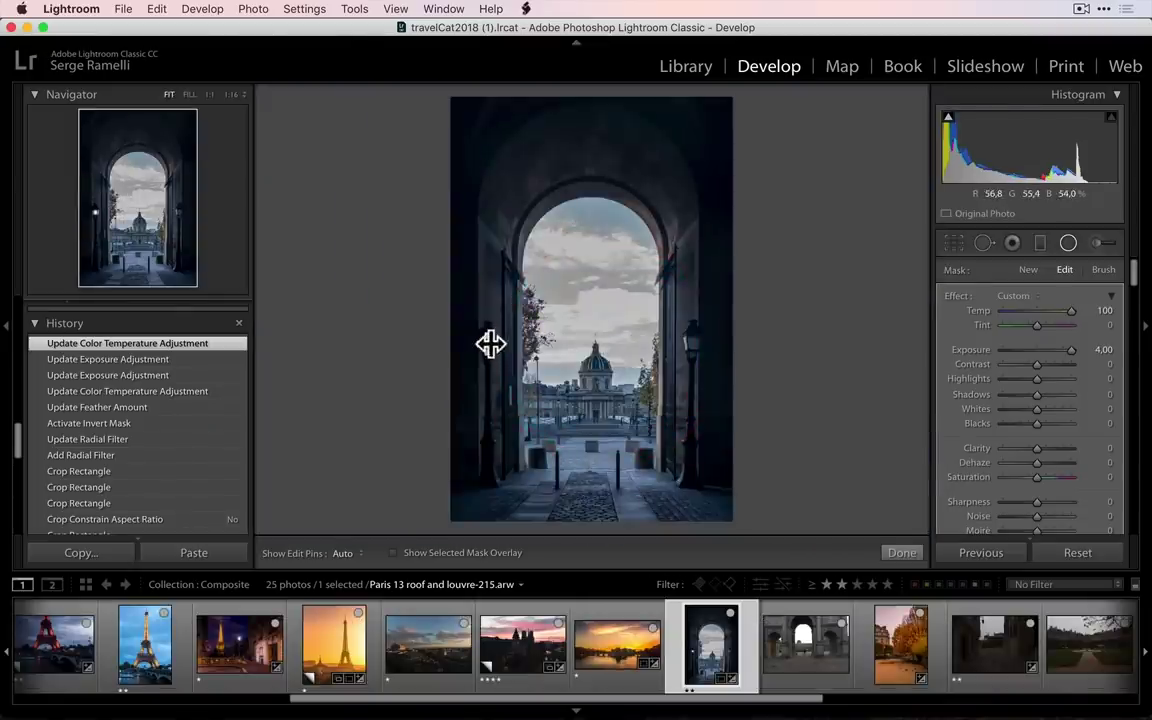
right_click(486, 344)
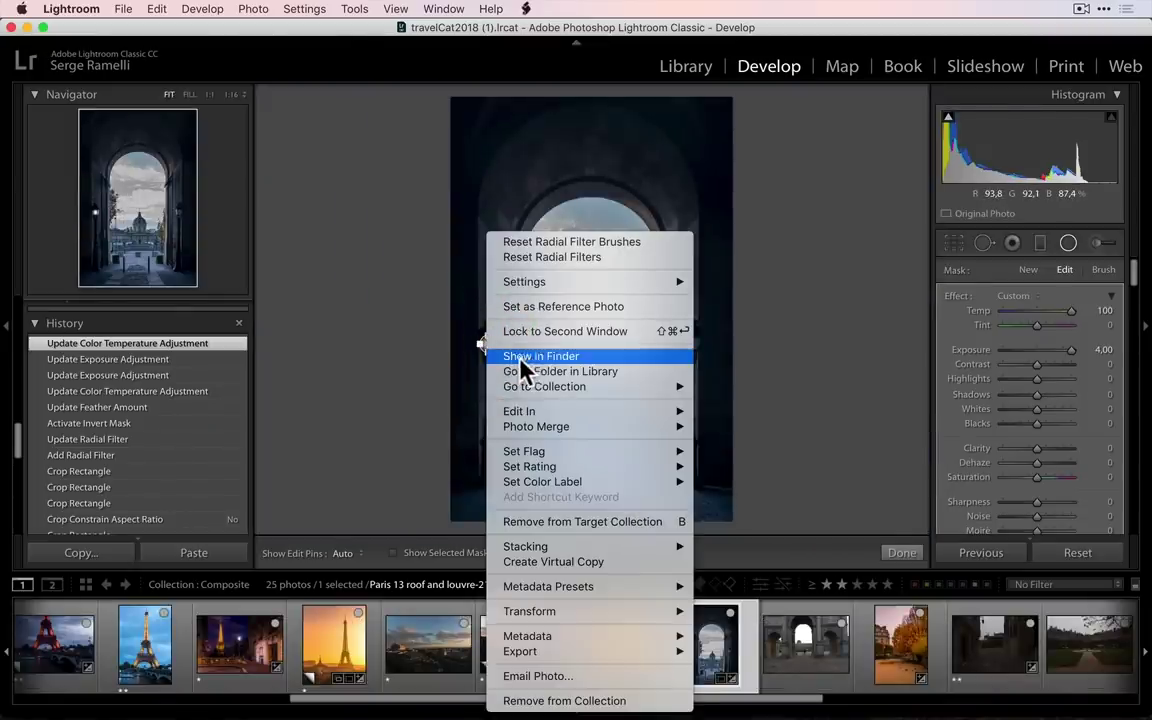
click(436, 372)
right_click(488, 342)
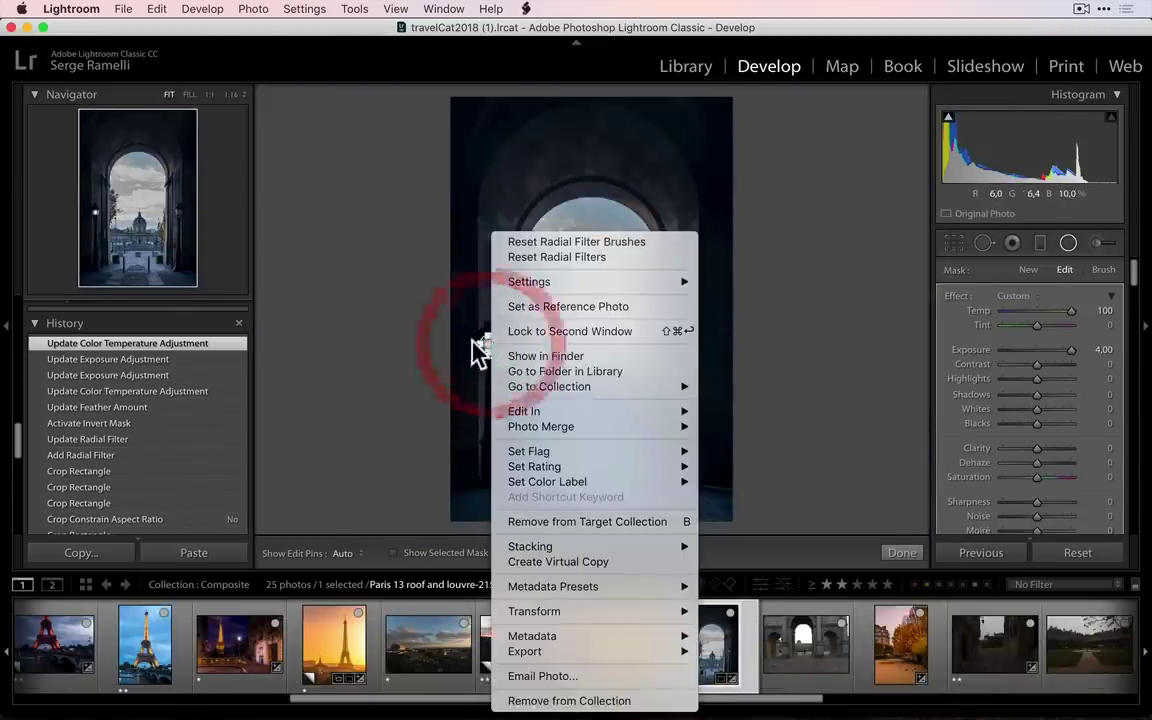
click(485, 342)
key(z)
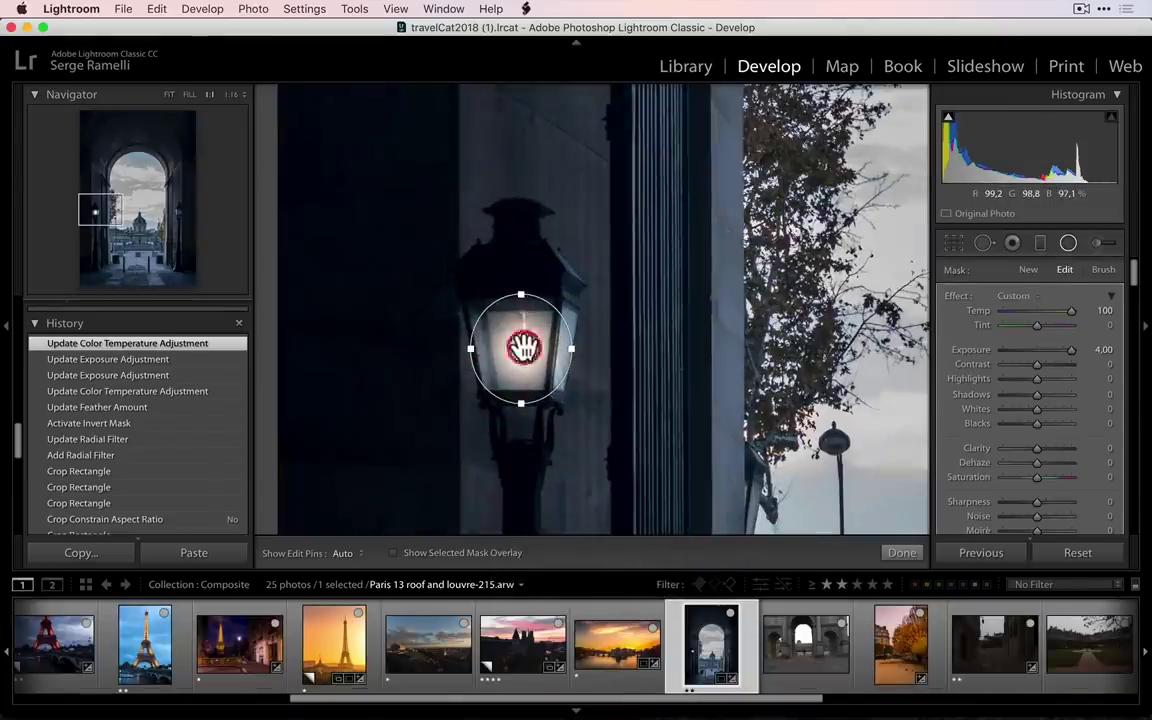
right_click(521, 349)
click(548, 355)
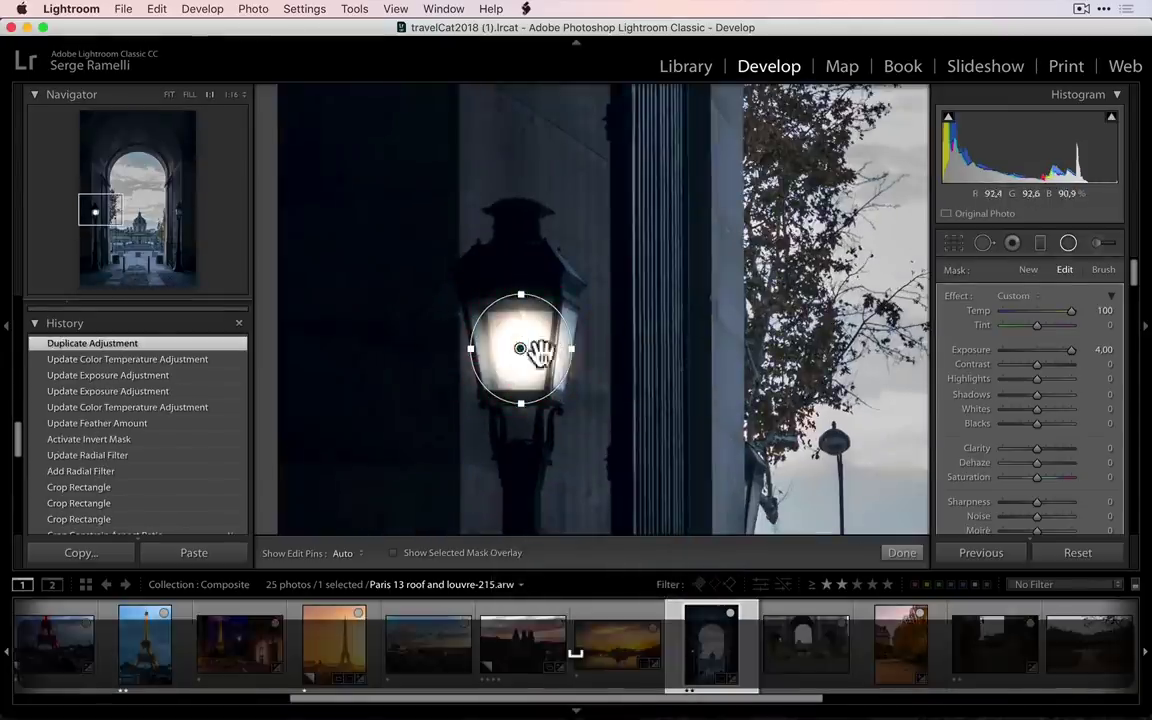
- Move the duplicated radial filter onto the archway's right lamp and resize it to fit the glass
drag(521, 349, 805, 334)
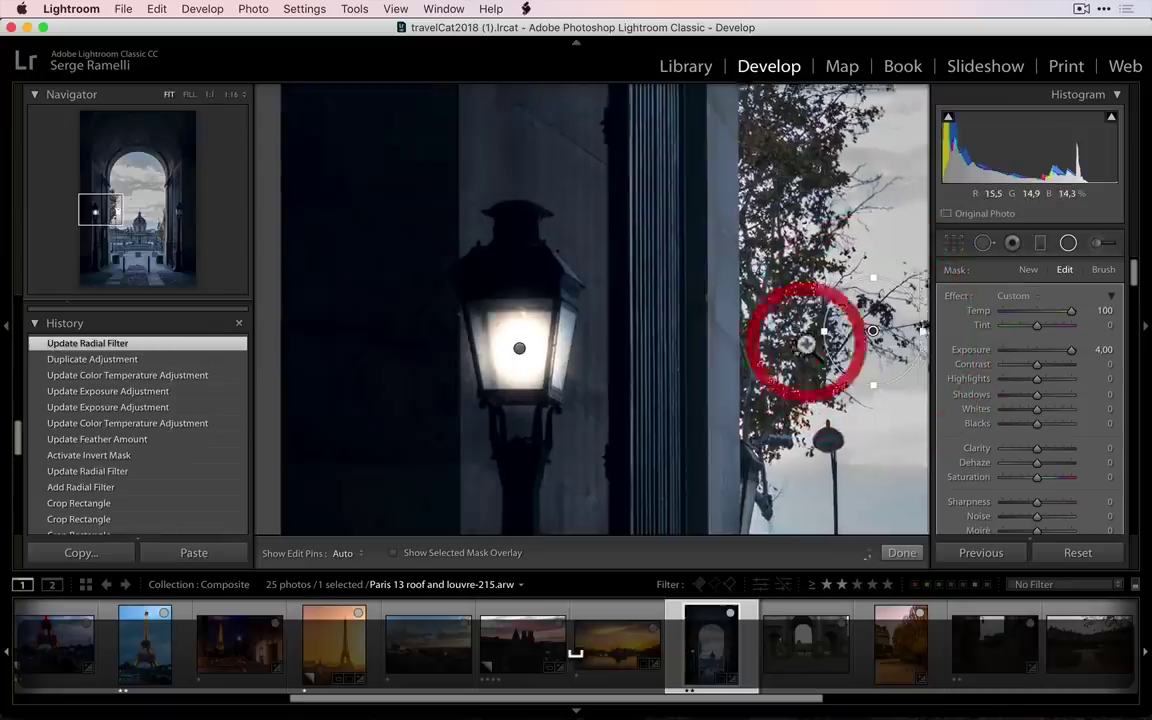
key(z)
click(541, 342)
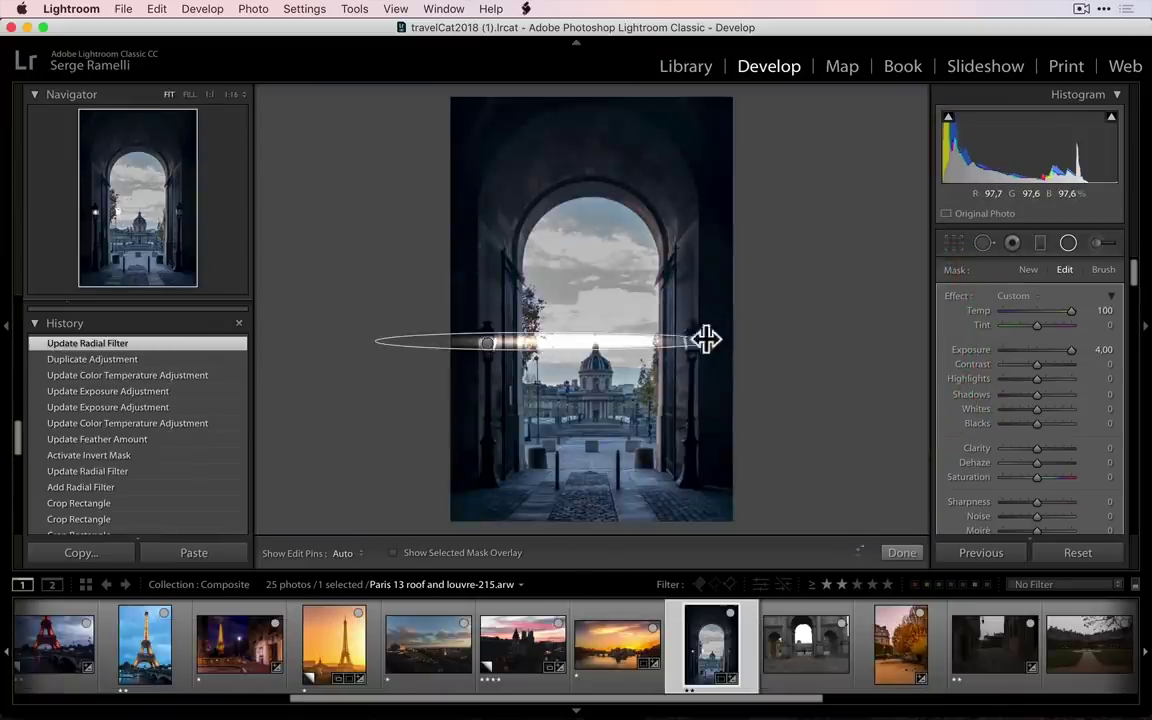
drag(704, 339, 655, 342)
drag(568, 352, 540, 334)
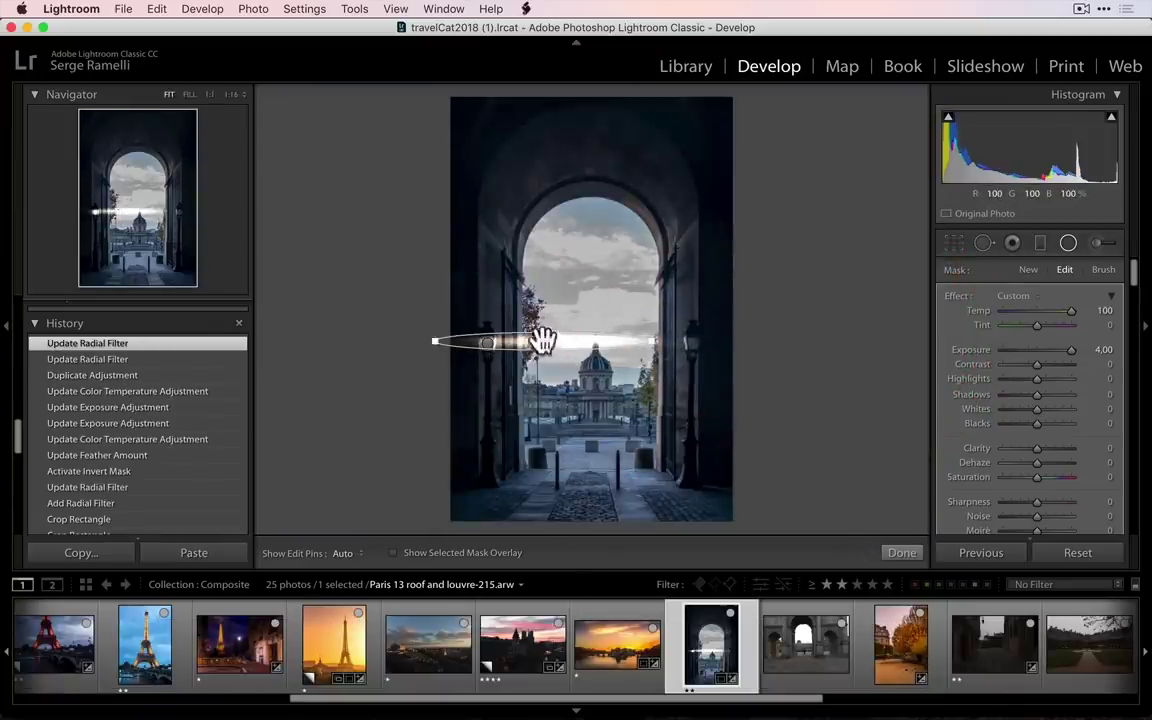
click(446, 342)
key(Delete)
drag(547, 335, 491, 342)
- Duplicate the left lamp's radial filter again and enlarge the copy into a wide circle around the lamp
key(z)
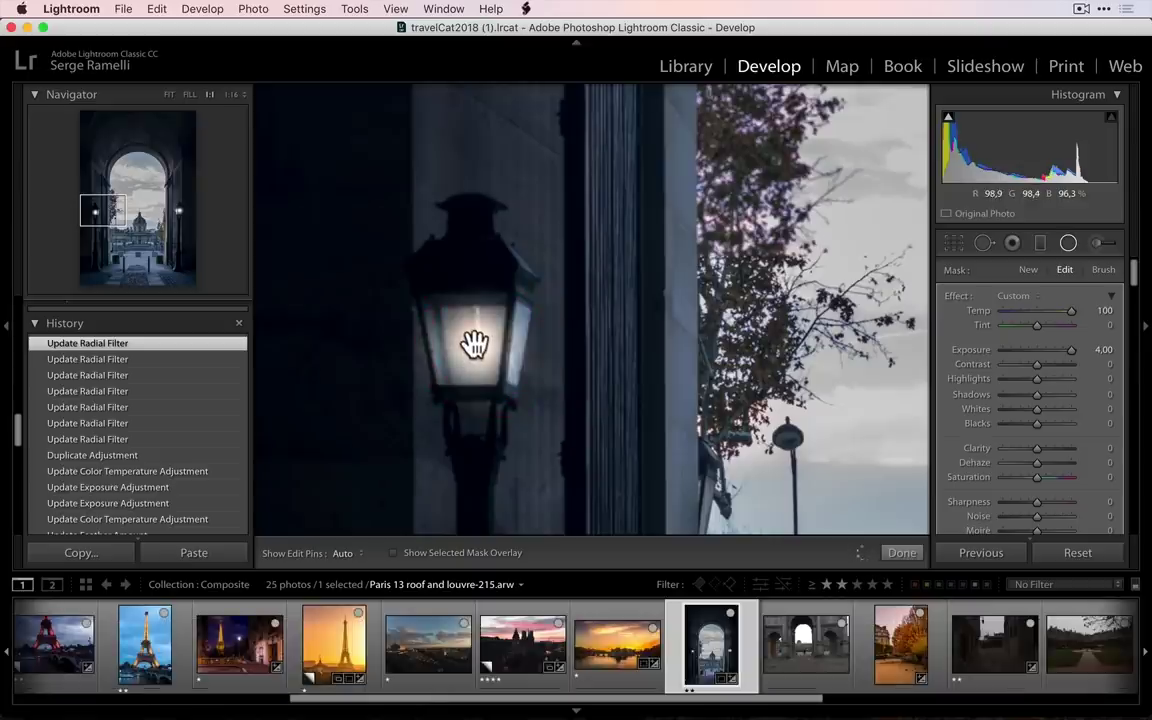
right_click(476, 344)
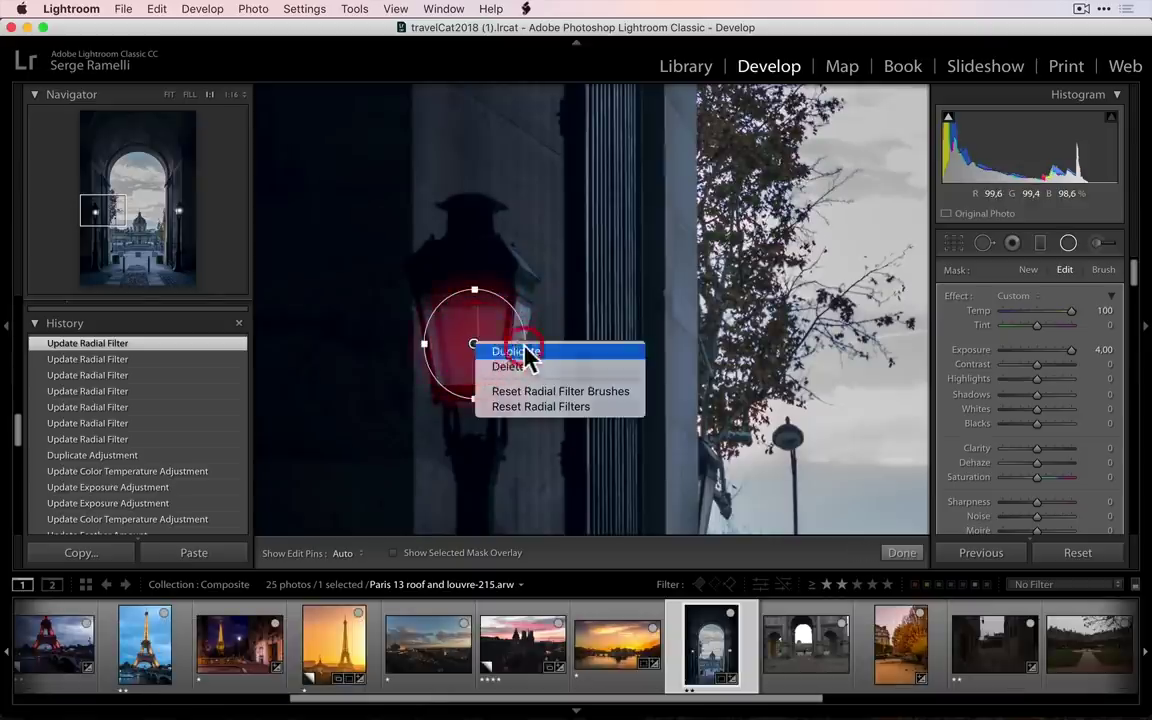
click(520, 352)
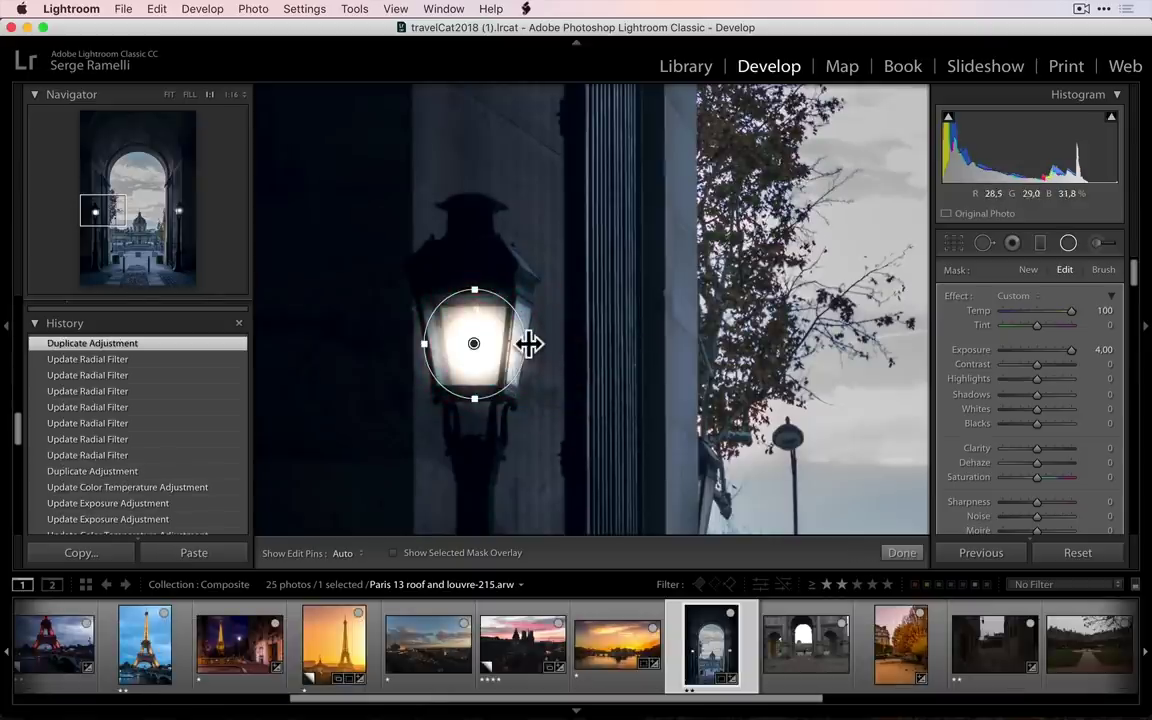
drag(662, 360, 672, 343)
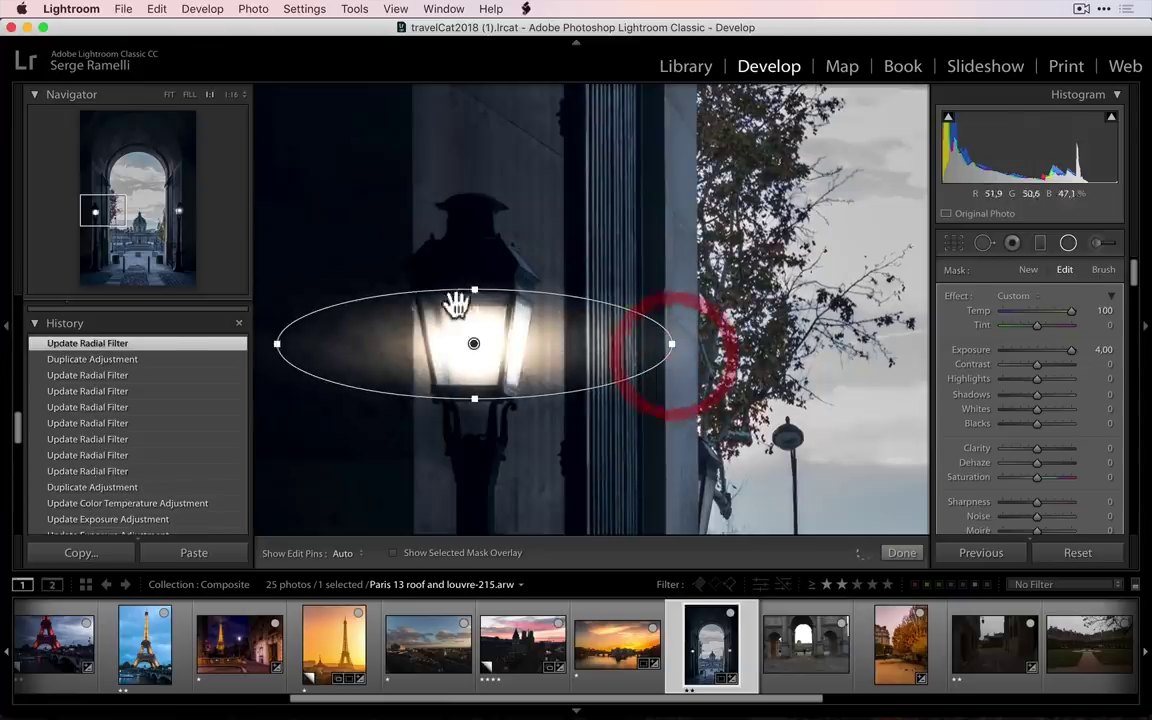
drag(486, 181, 478, 134)
click(790, 314)
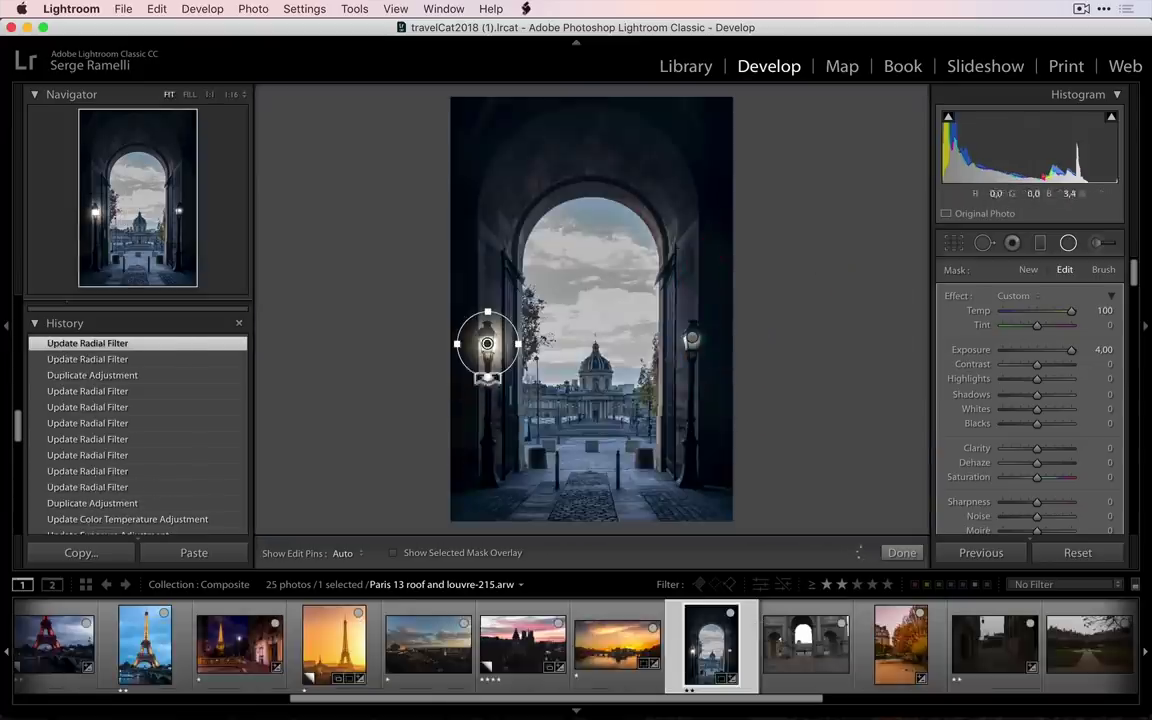
- Stretch the enlarged filter into a tall ellipse down the left wall, and set its Exposure to 1.52 and Temp to 52
drag(495, 432, 501, 452)
drag(520, 343, 499, 404)
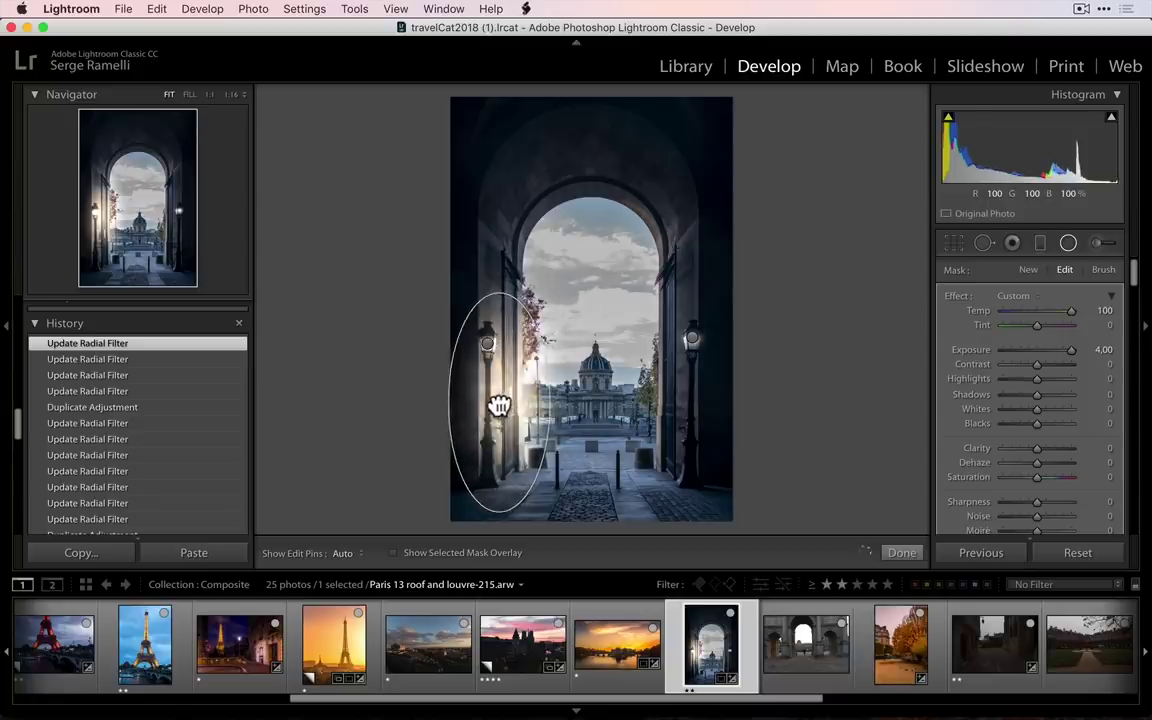
drag(1069, 350, 1047, 352)
drag(1071, 311, 1055, 312)
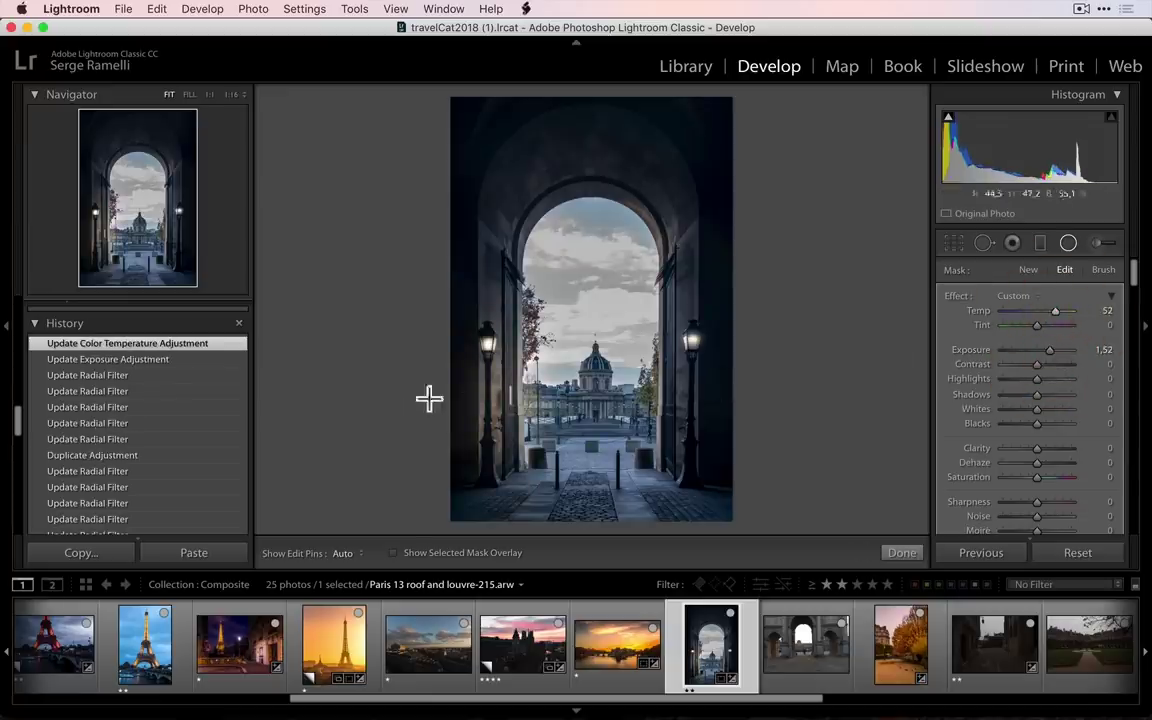
- Duplicate the left wall's tall glow filter and place one copy over the right lamp post and wall
drag(498, 403, 687, 395)
right_click(492, 398)
click(528, 406)
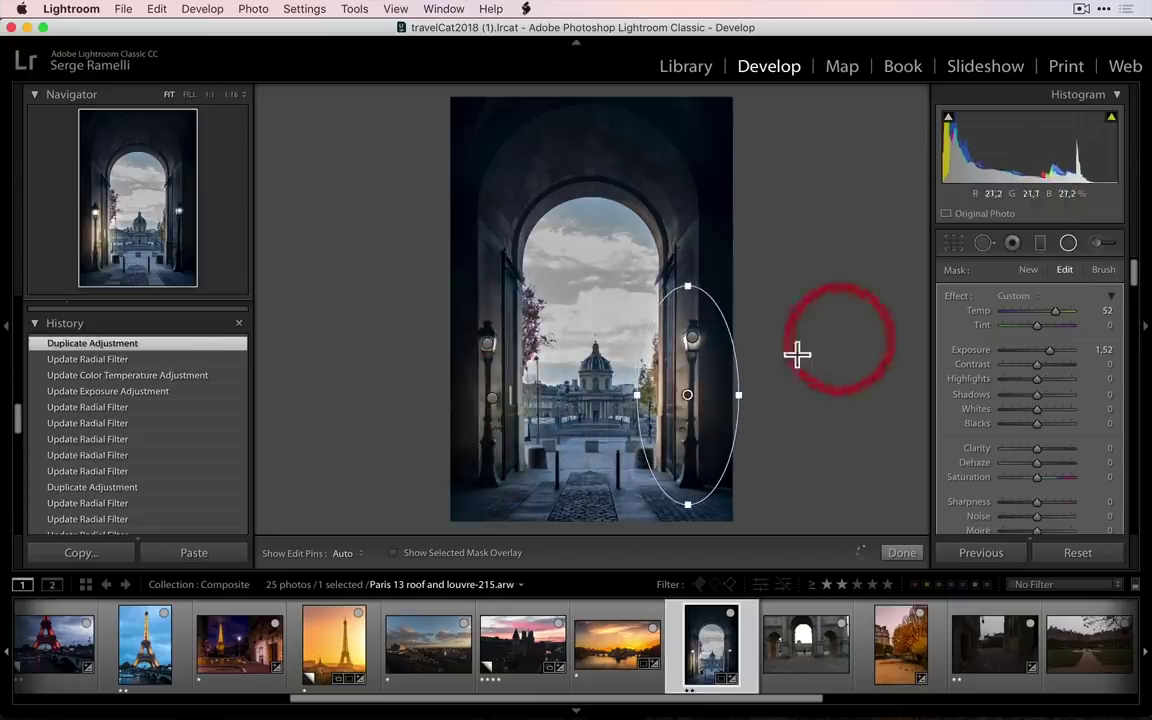
- Duplicate the right wall's glow filter and flatten the copy into a small ellipse on the ground at the right lamp's base
right_click(689, 394)
click(726, 403)
drag(689, 391, 661, 479)
drag(664, 368, 679, 488)
- Duplicate the ground glow filter and place one copy at the base of the left lamp post
right_click(680, 487)
click(712, 493)
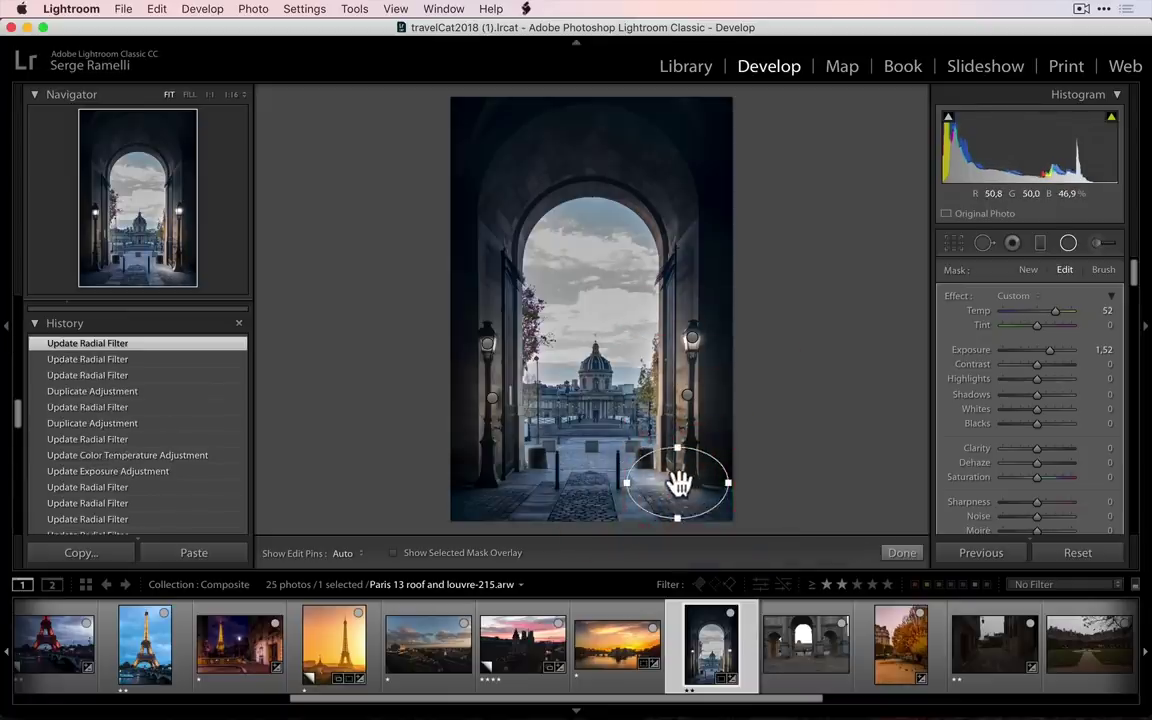
drag(677, 482, 490, 491)
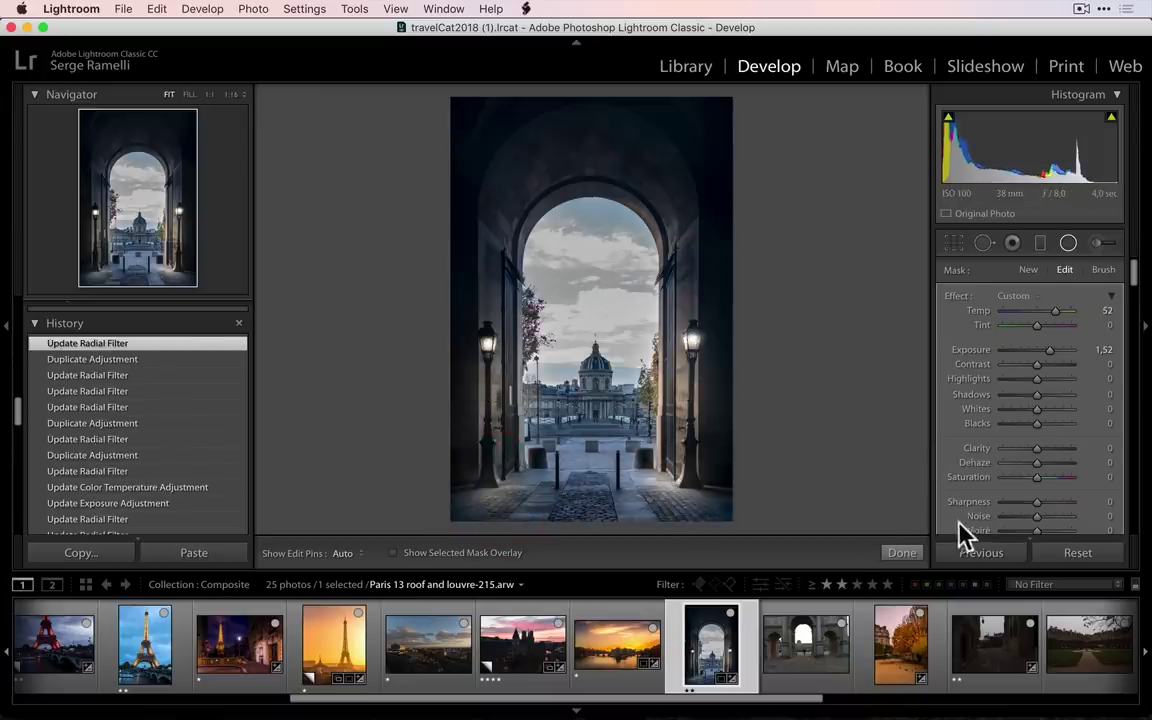
- Compare the photo with all radial filters off and on, and finish radial filter editing
scroll(1040, 440, down, 5)
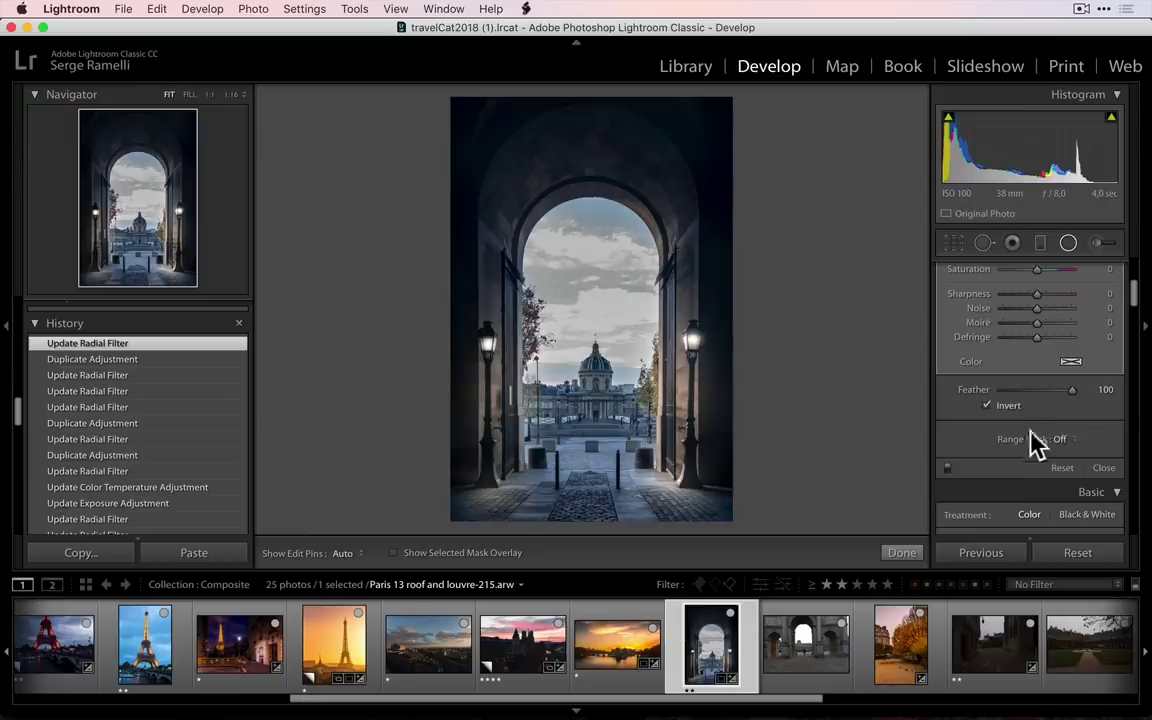
click(947, 467)
click(946, 467)
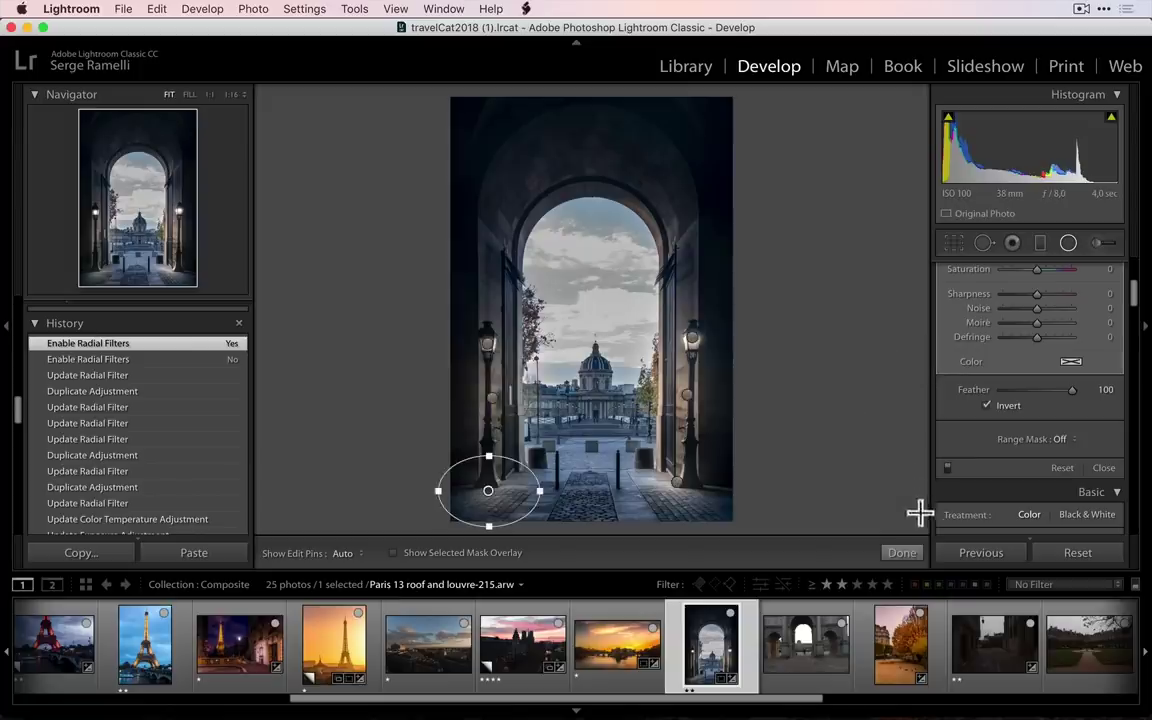
click(902, 552)
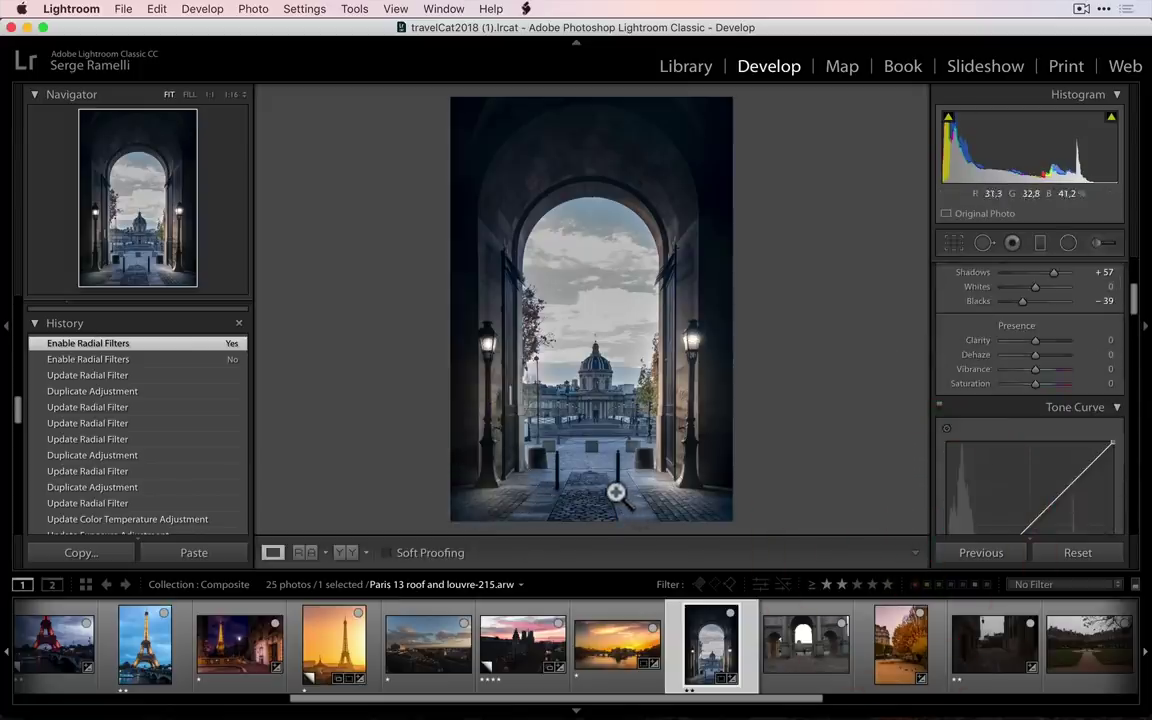
- Darken the foreground with a graduated filter drawn upward from the ground, set its Exposure to -1.36, and shift it slightly lower
click(1040, 245)
drag(602, 504, 608, 394)
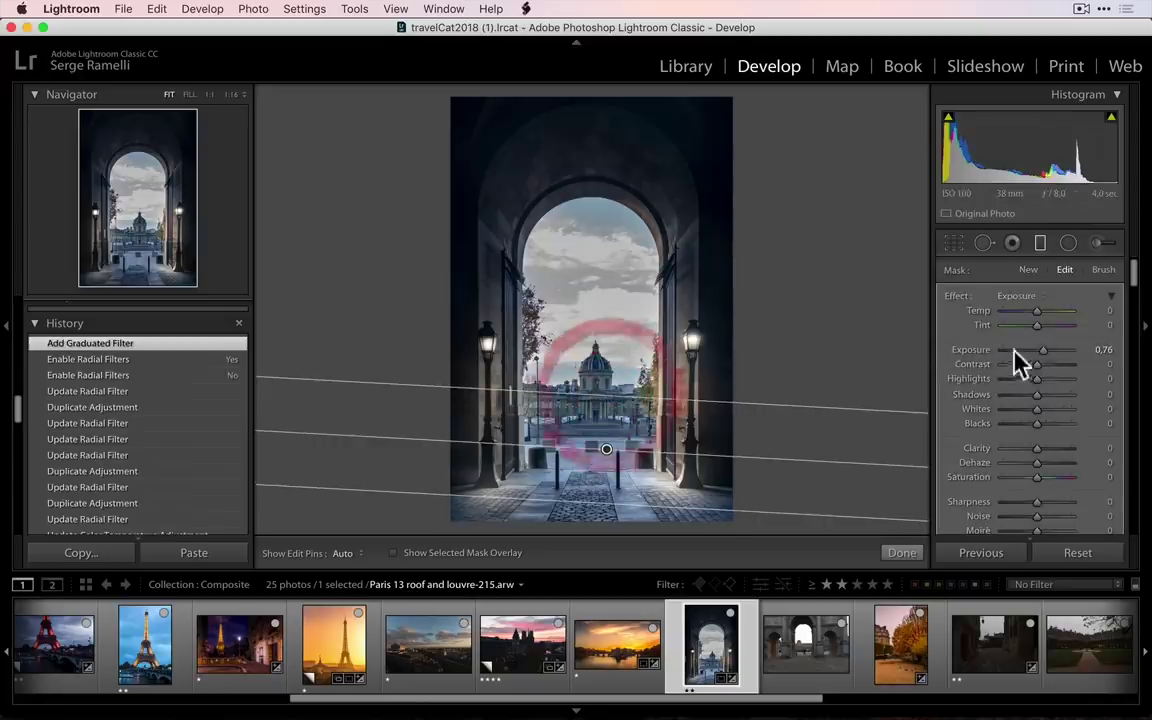
drag(1030, 362, 1028, 360)
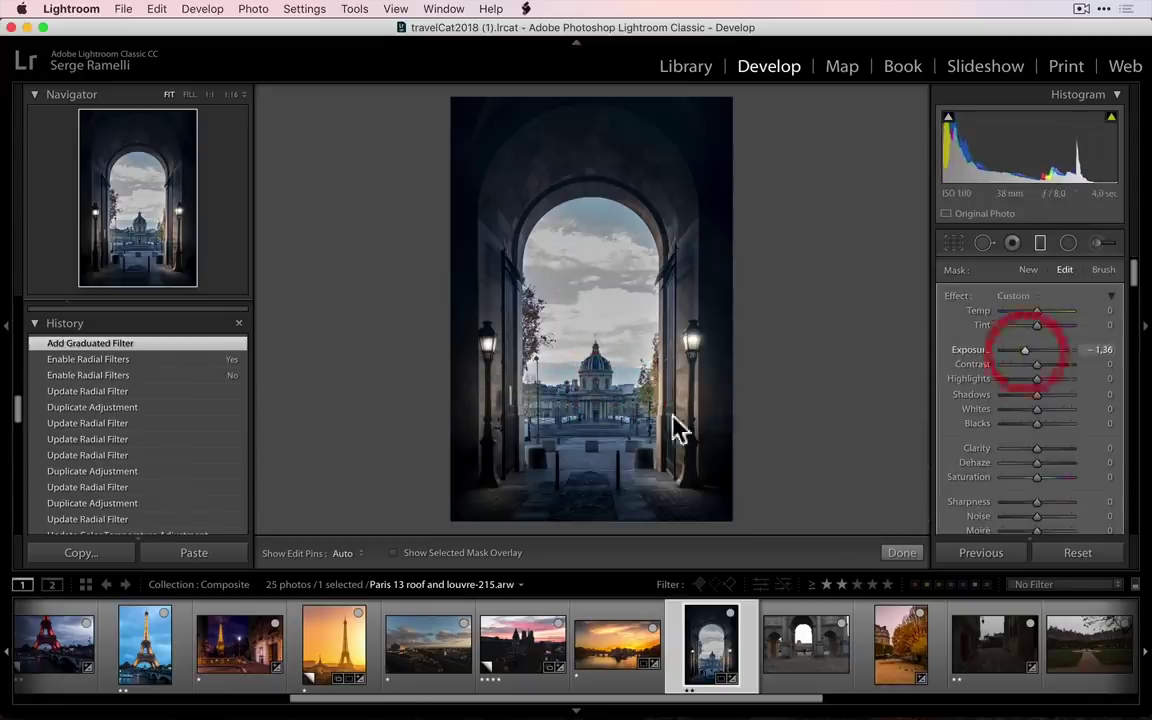
drag(610, 450, 661, 473)
click(903, 553)
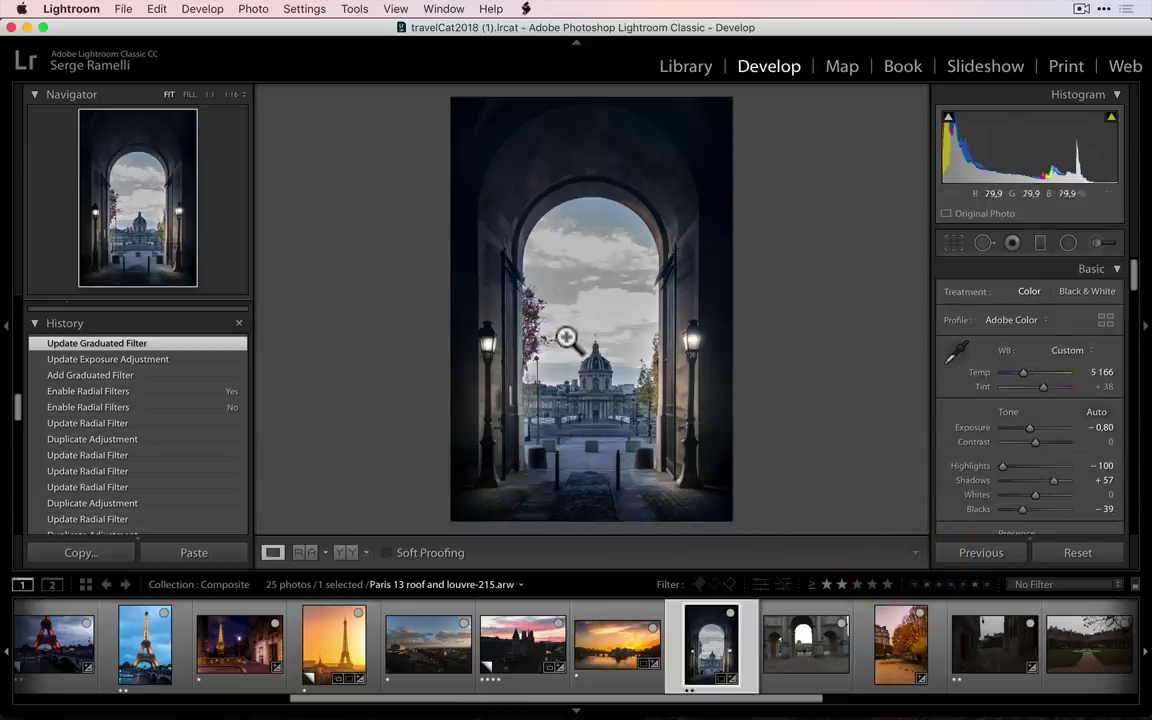
- Open the finished archway photo as a smart object in Photoshop
right_click(710, 632)
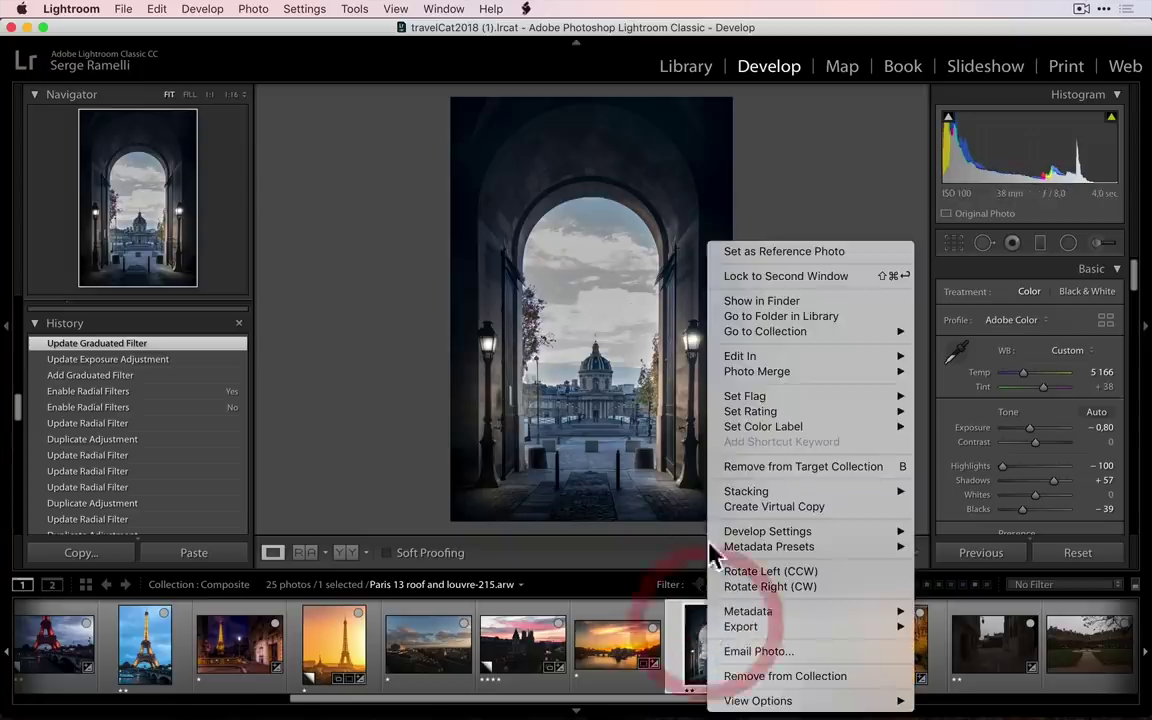
mouse_move(760, 355)
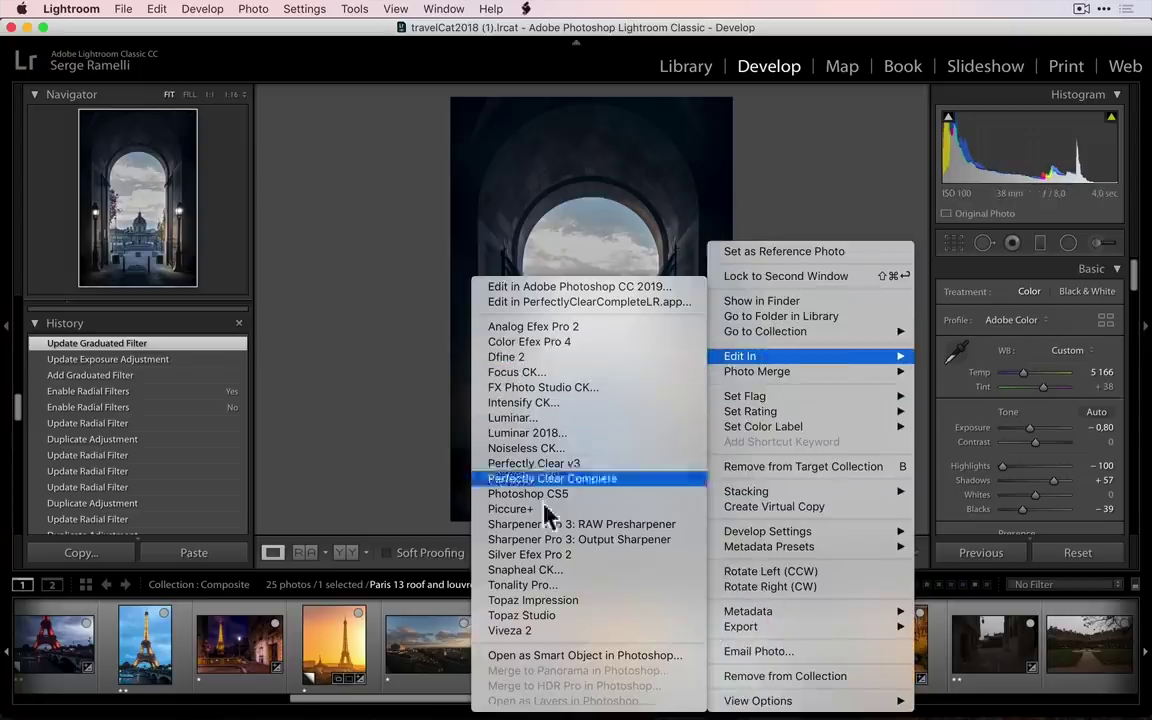
click(630, 656)
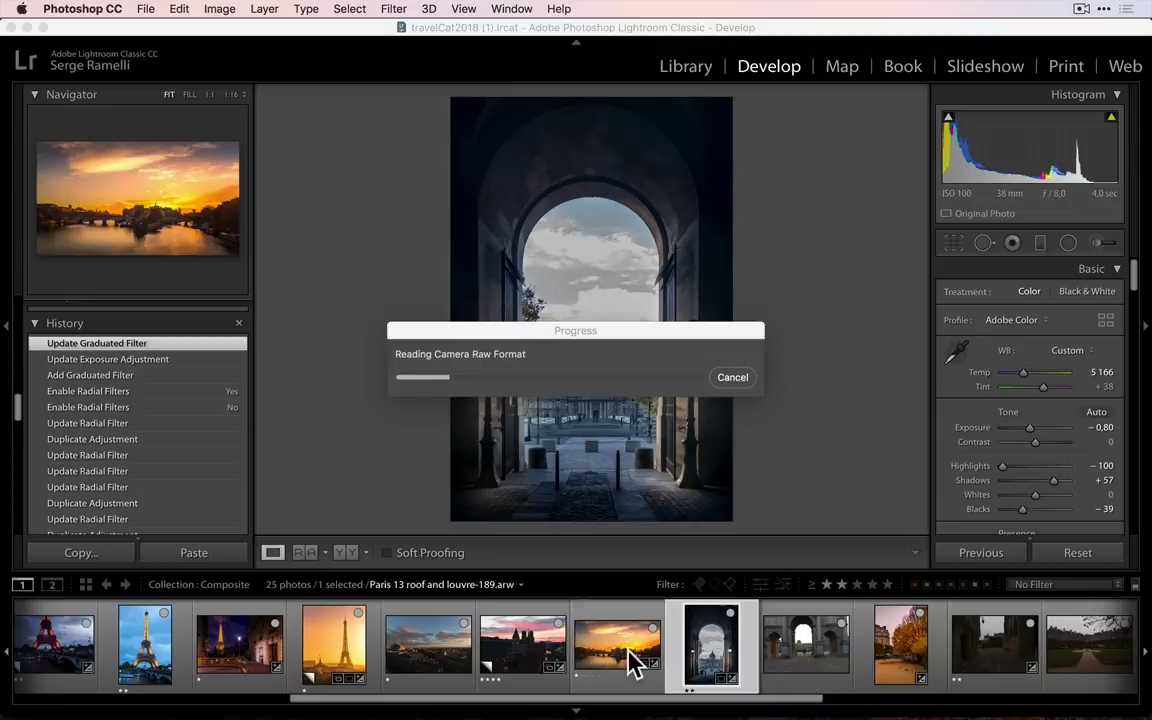
key(ctrl+p)
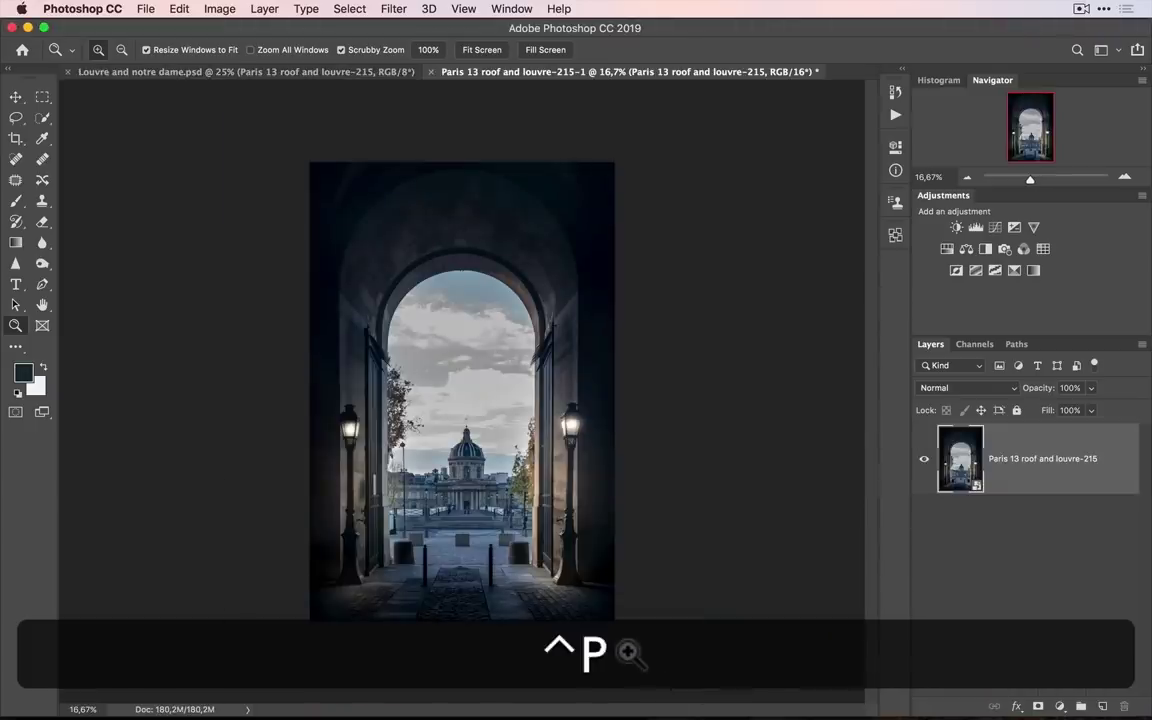
- Switch back to Lightroom and select the Notre Dame night photo, Paris 11 nov-9.arw
key(super+Tab)
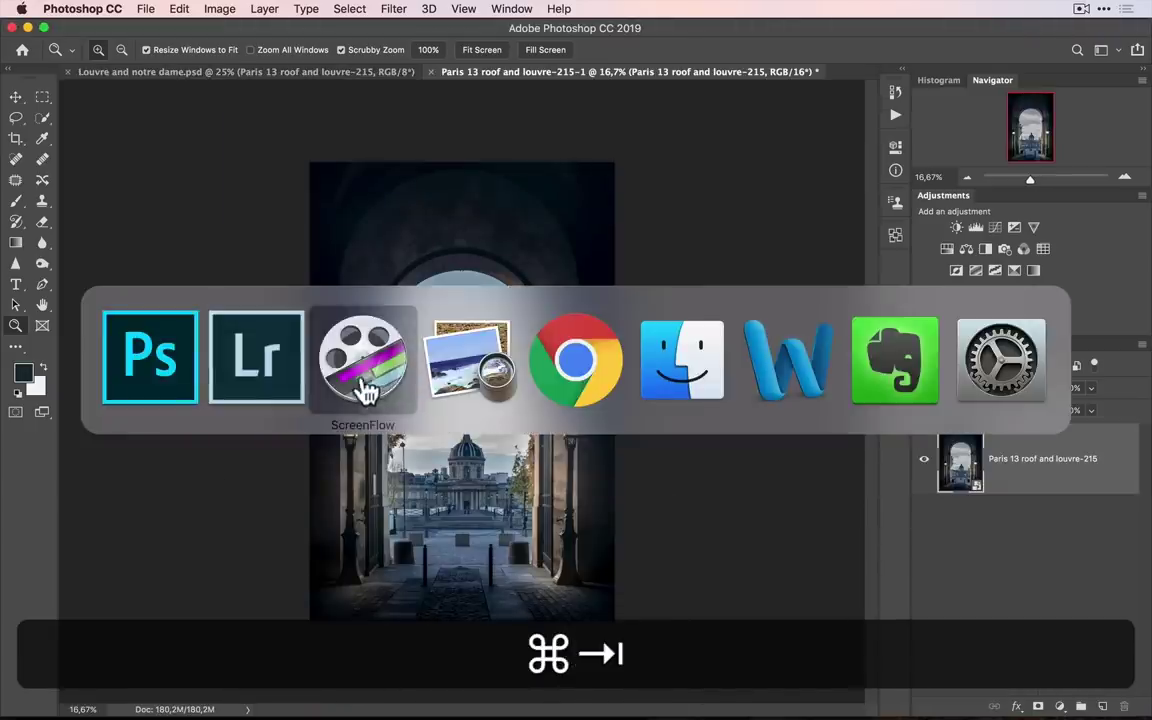
click(276, 378)
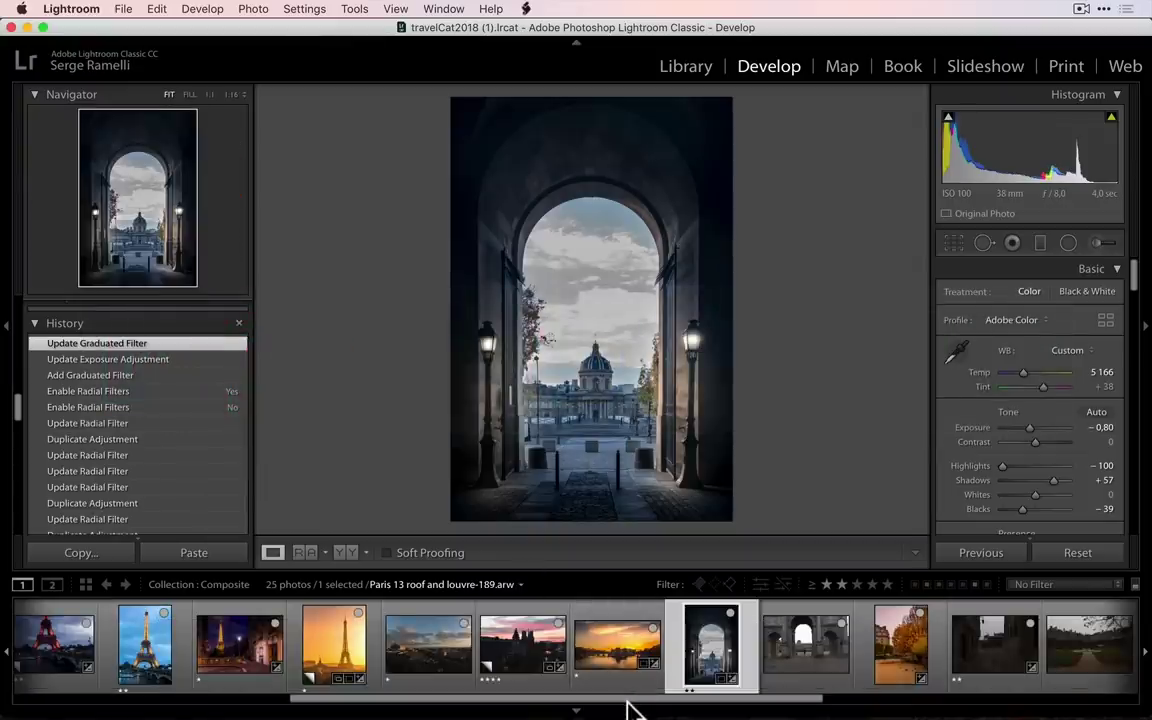
drag(628, 697, 328, 698)
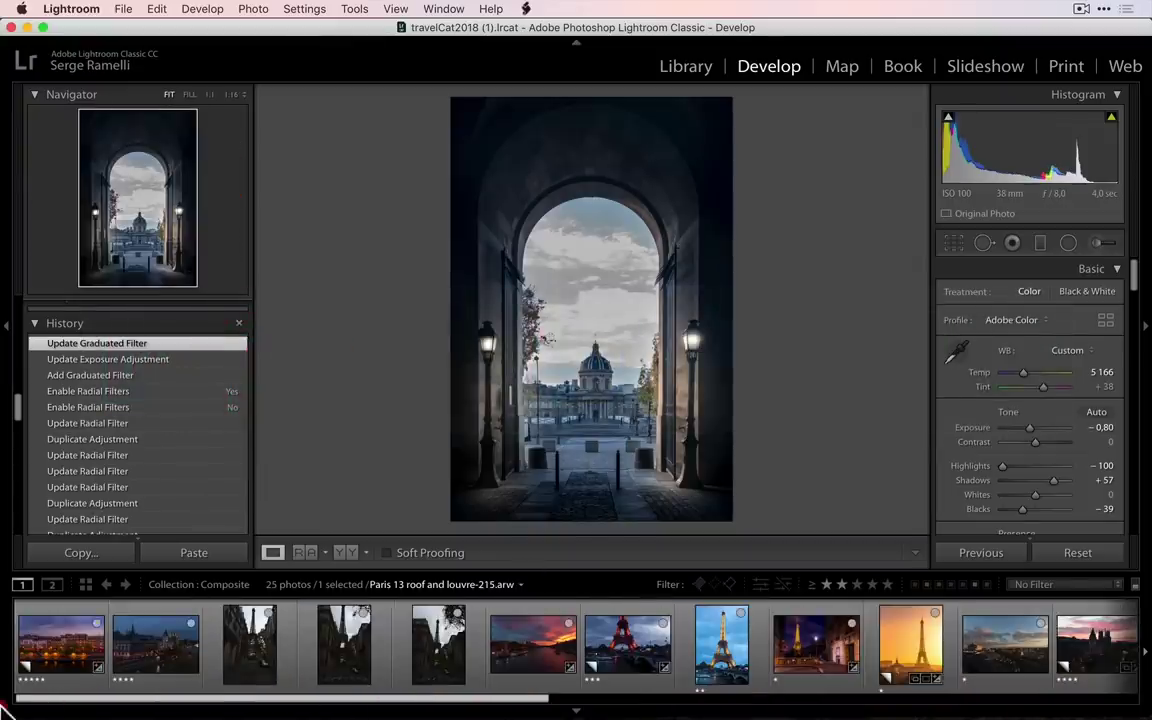
click(159, 645)
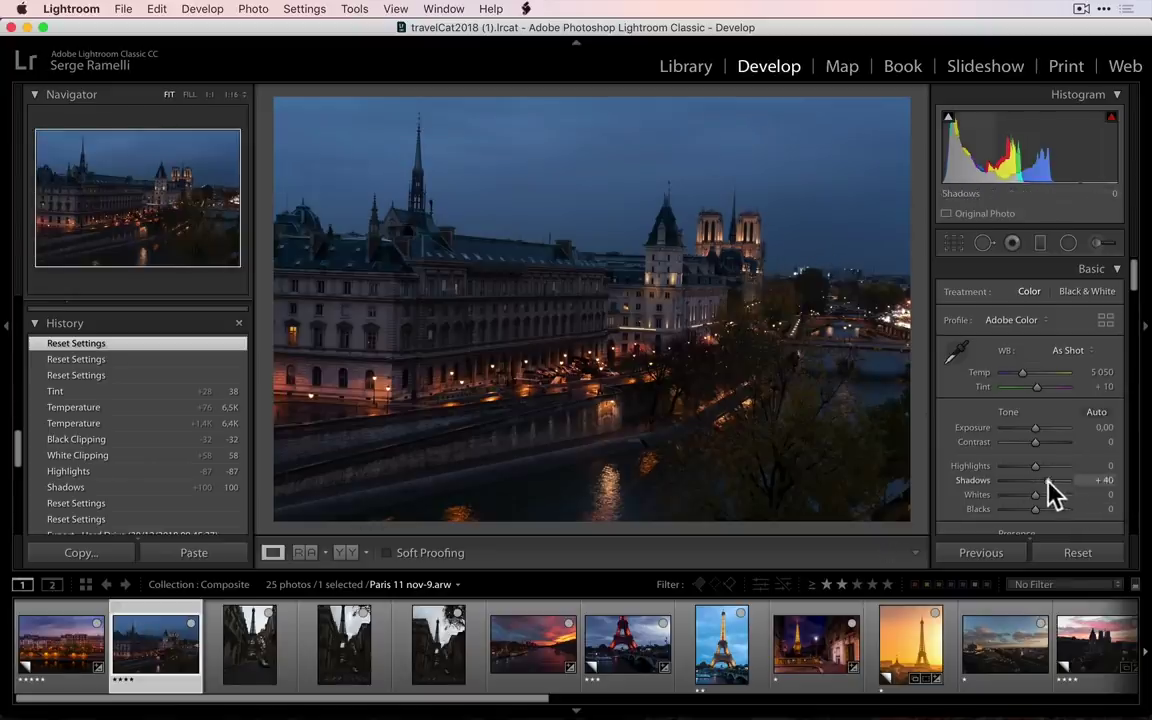
- Set the Notre Dame photo's Highlights to -92, Shadows +100, Whites +50 and Blacks -35, with Temp 5727 and Tint +43
drag(1037, 480, 1007, 468)
mouse_move(1035, 510)
mouse_down()
mouse_move(1023, 513)
mouse_move(1055, 502)
mouse_up()
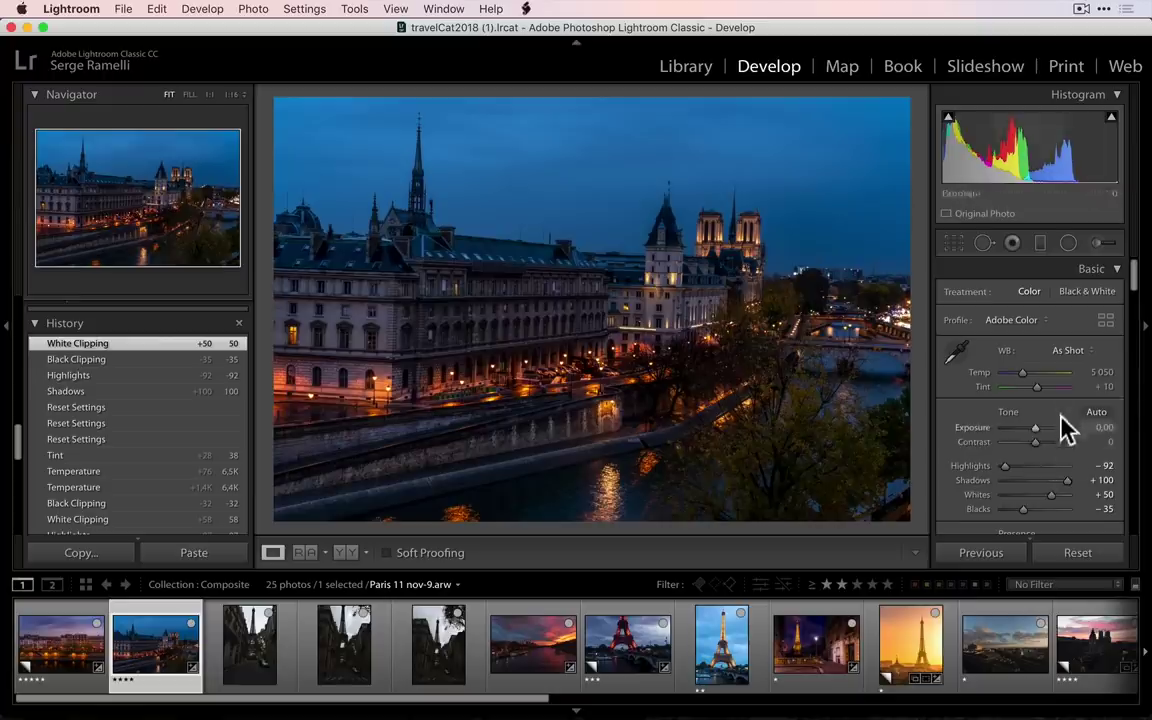
drag(1043, 390, 1027, 373)
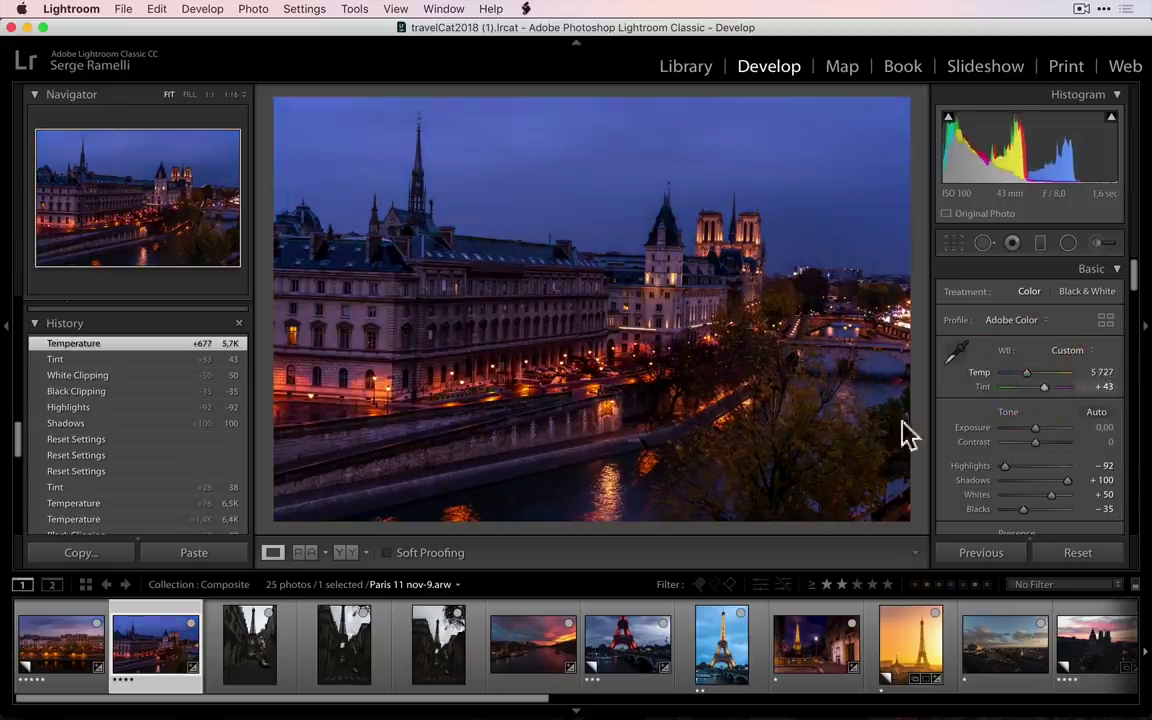
- Open the toned Notre Dame night photo as a smart object in Photoshop
right_click(170, 645)
mouse_move(296, 357)
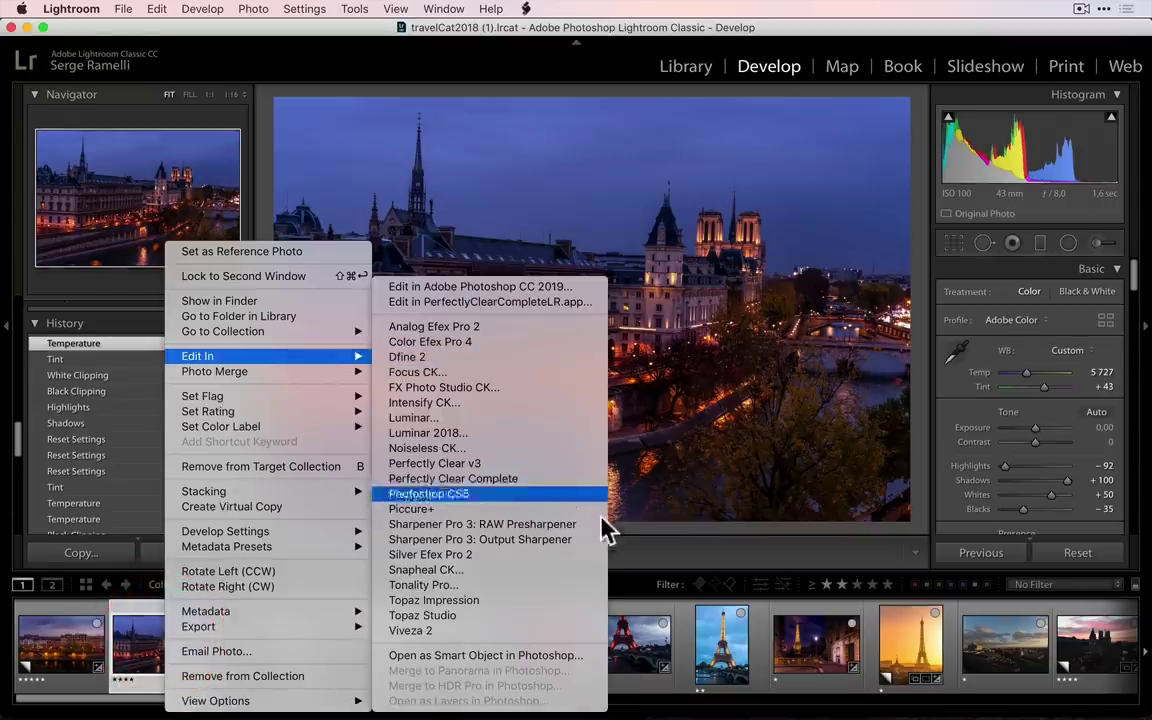
click(564, 658)
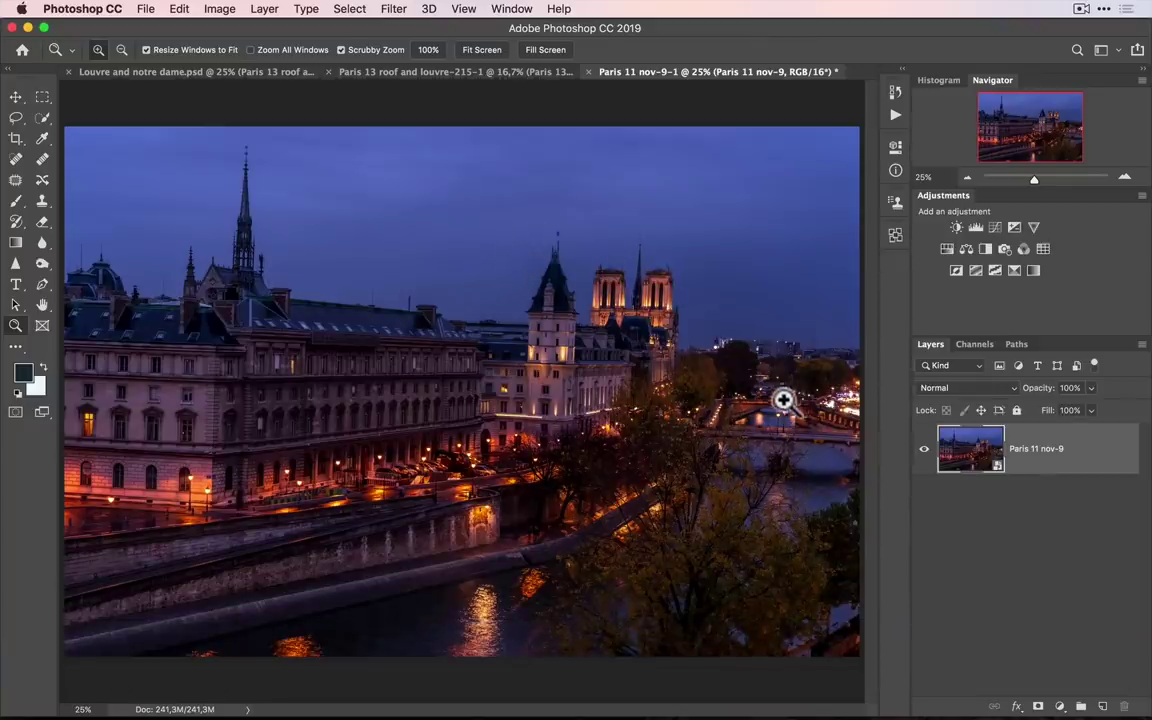
- Reopen the Notre Dame smart object's raw settings, raise its Temperature slightly, and apply the change
click(522, 76)
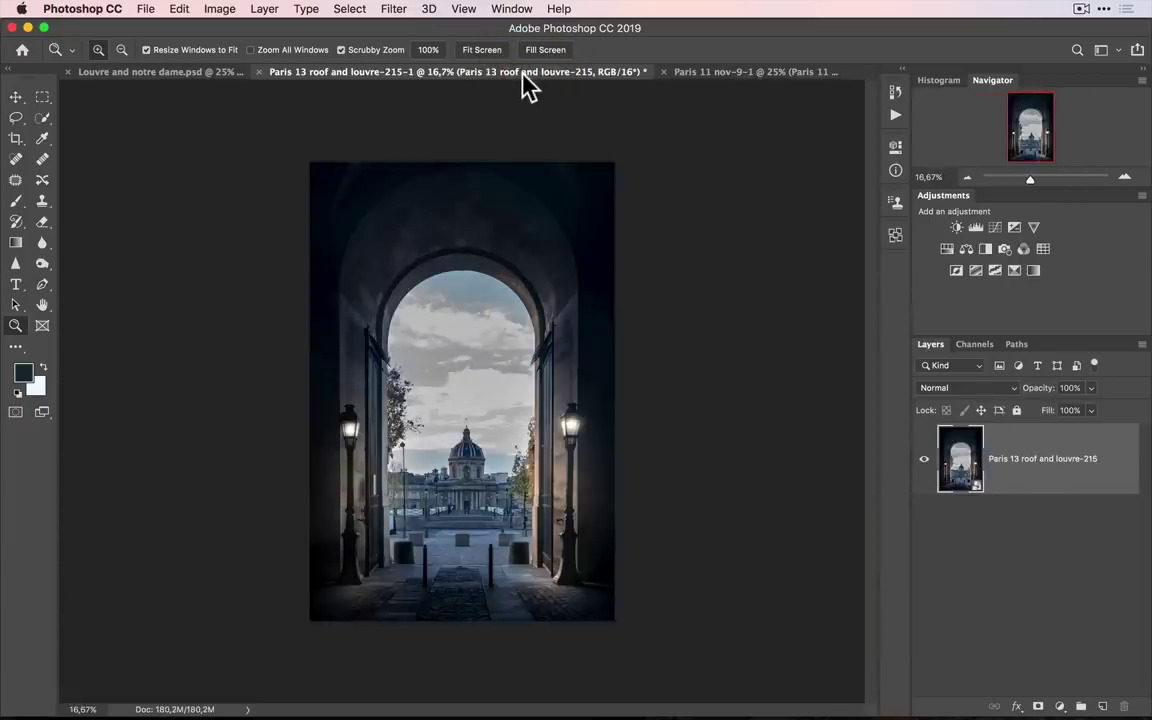
click(766, 74)
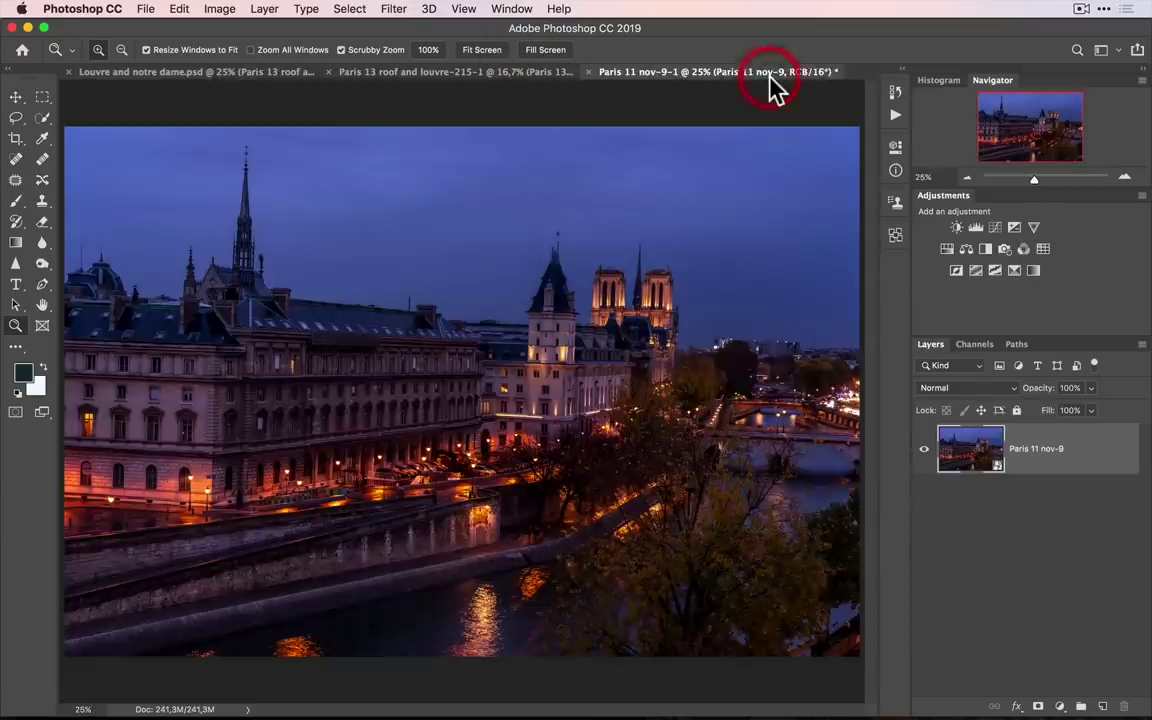
double_click(970, 460)
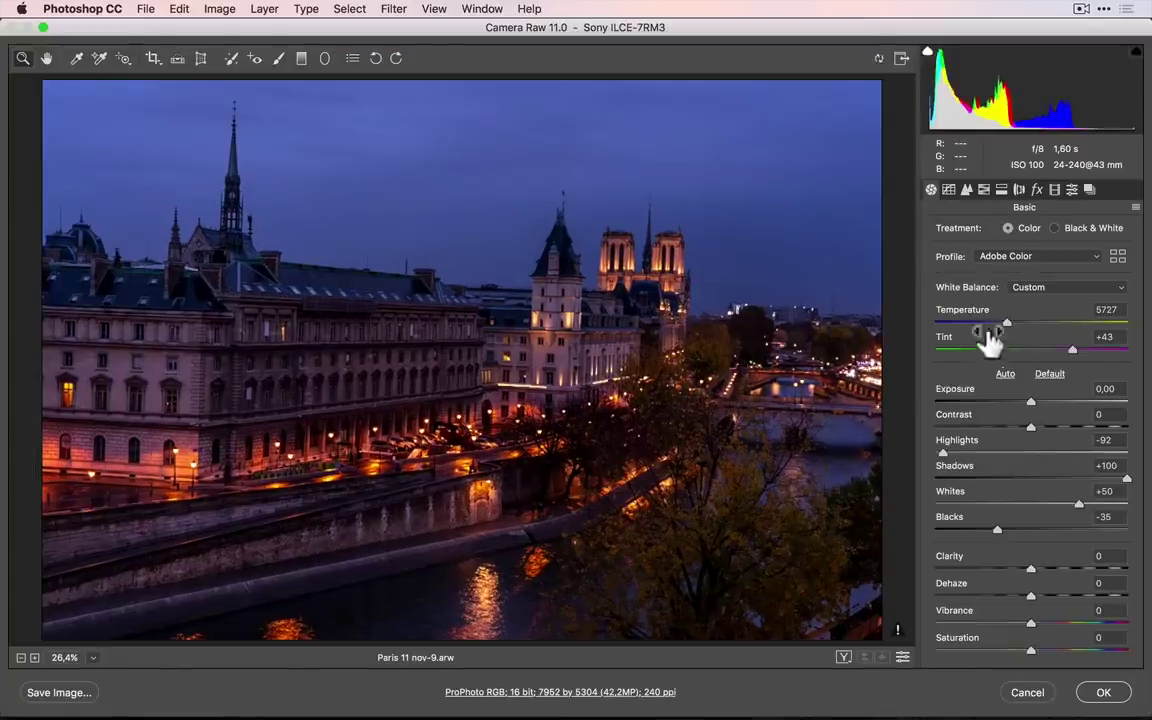
drag(1005, 327, 1016, 334)
click(1103, 692)
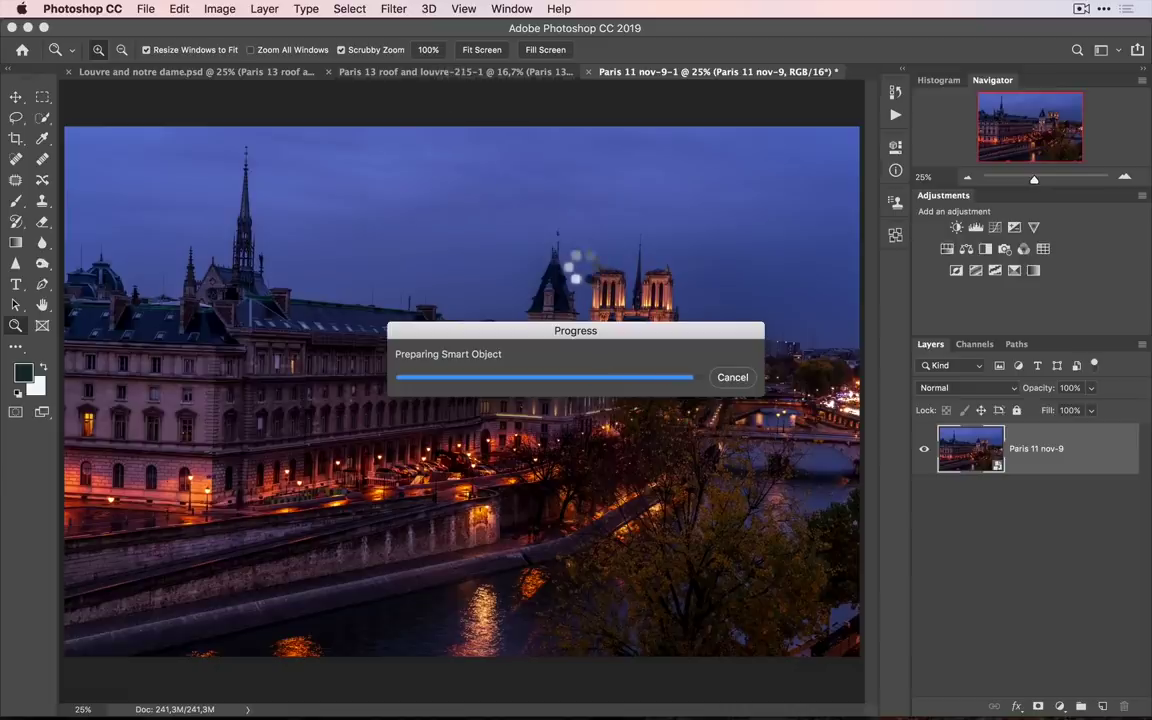
- In the archway document, examine the view through the opening and the foot of the left pillar at 300% magnification
click(471, 74)
click(426, 557)
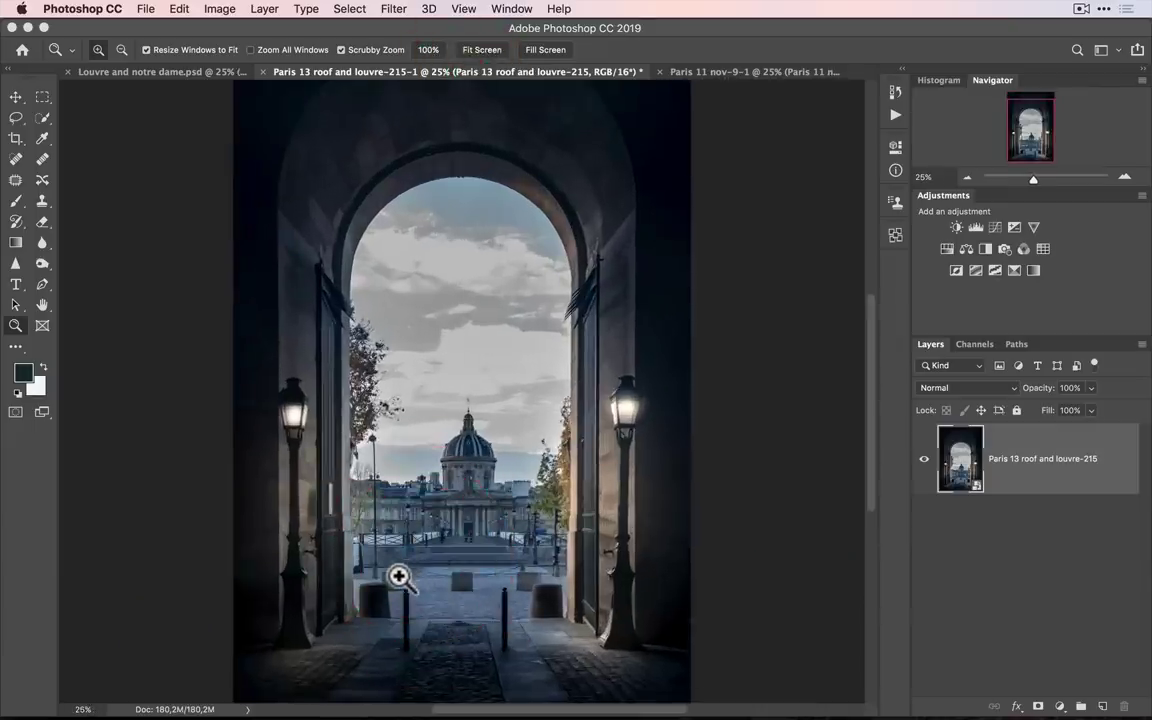
click(381, 548)
click(423, 616)
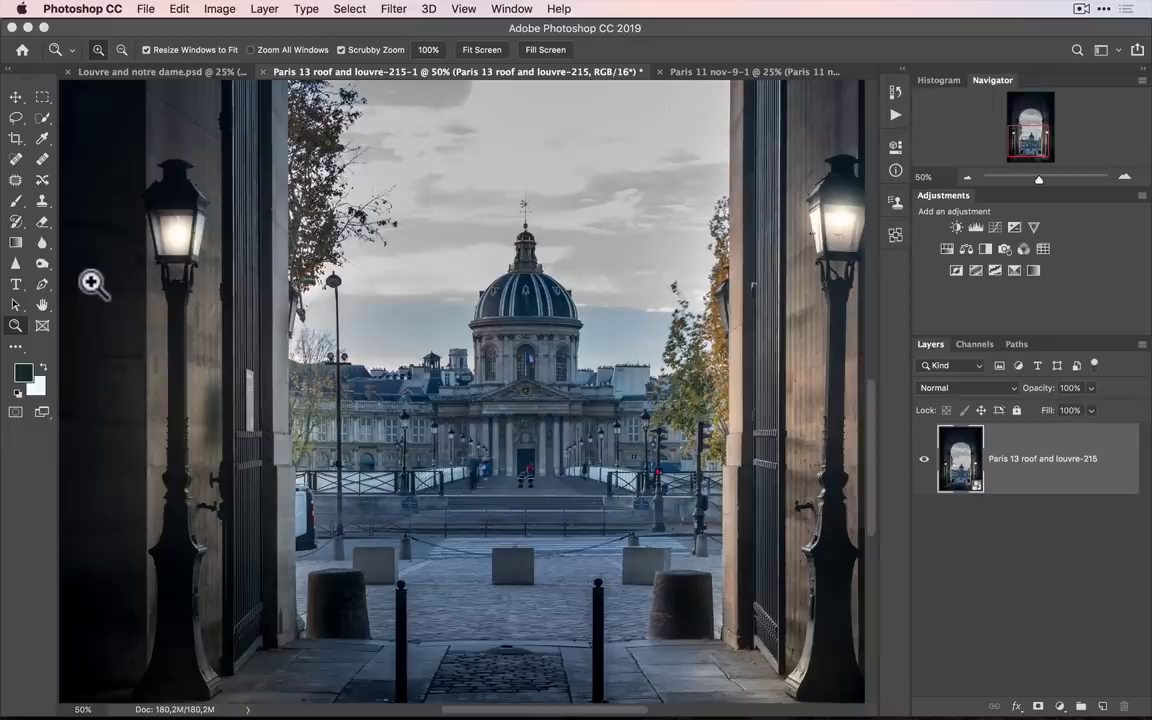
key(p)
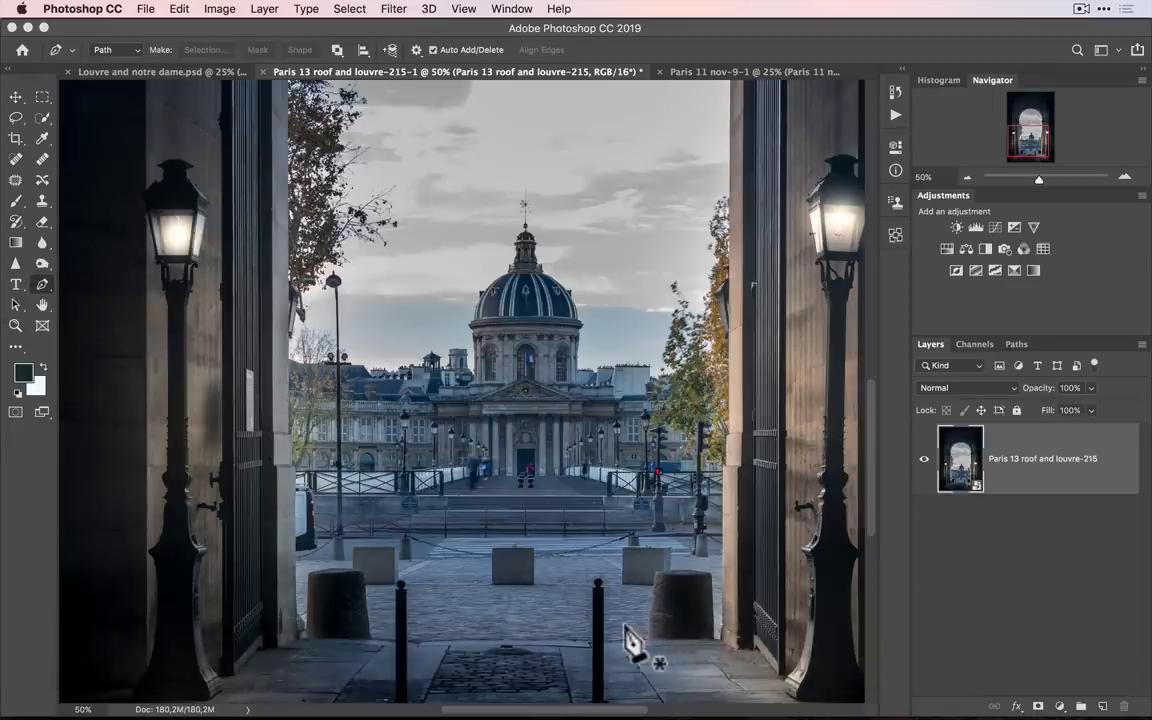
key(z)
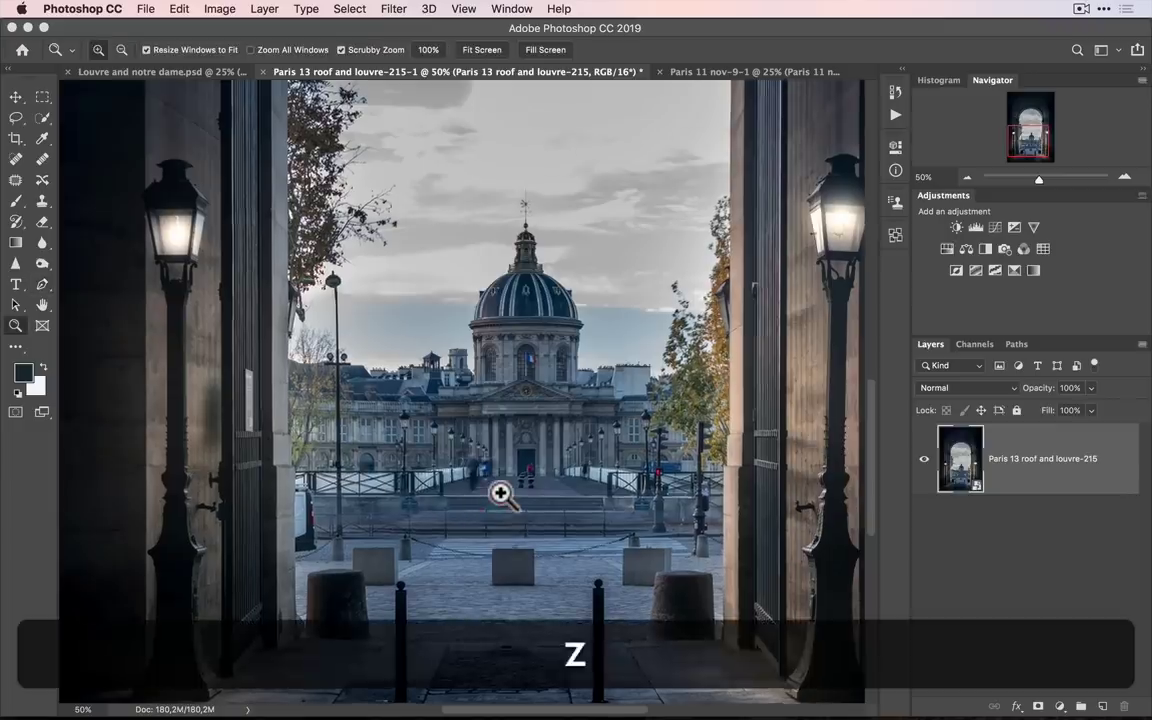
click(502, 492)
click(476, 506)
click(476, 506)
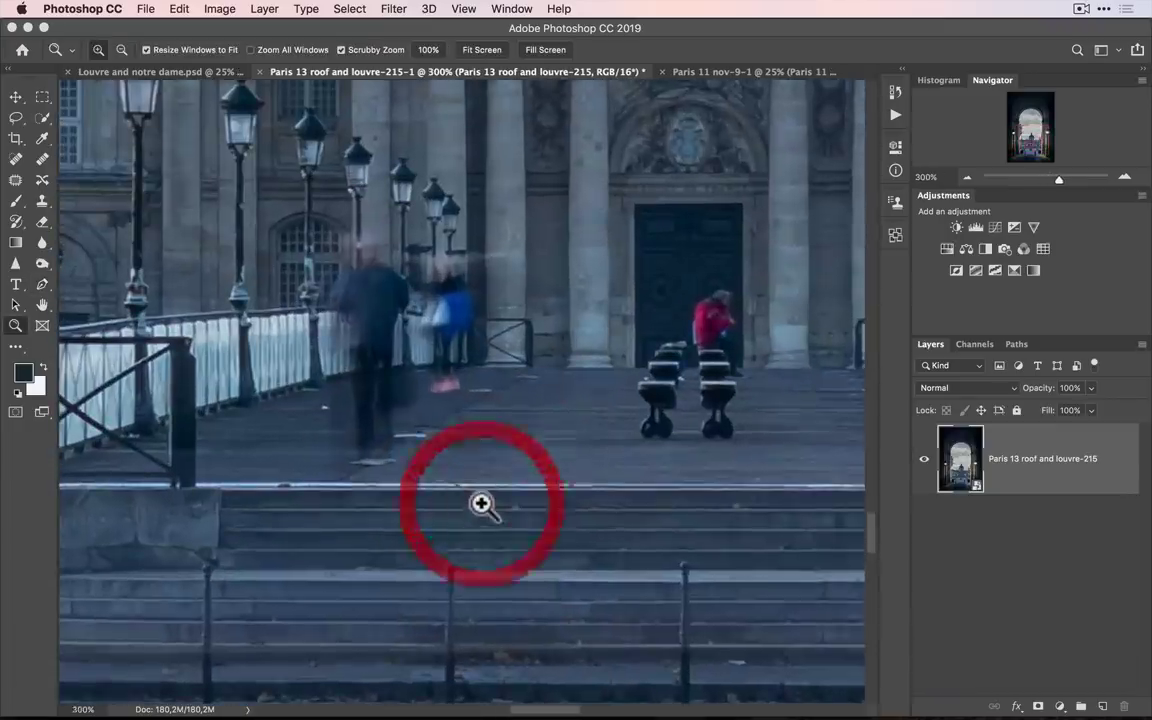
drag(470, 463, 728, 219)
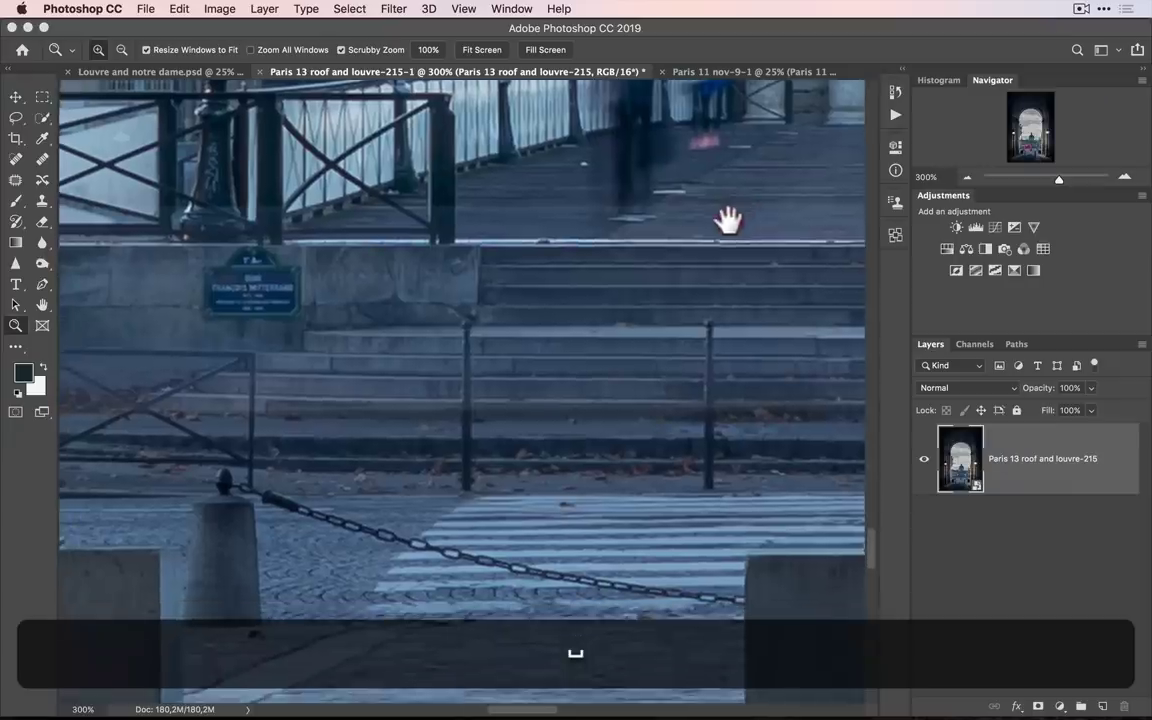
drag(557, 365, 645, 309)
drag(411, 483, 603, 224)
drag(447, 427, 558, 350)
drag(458, 380, 507, 396)
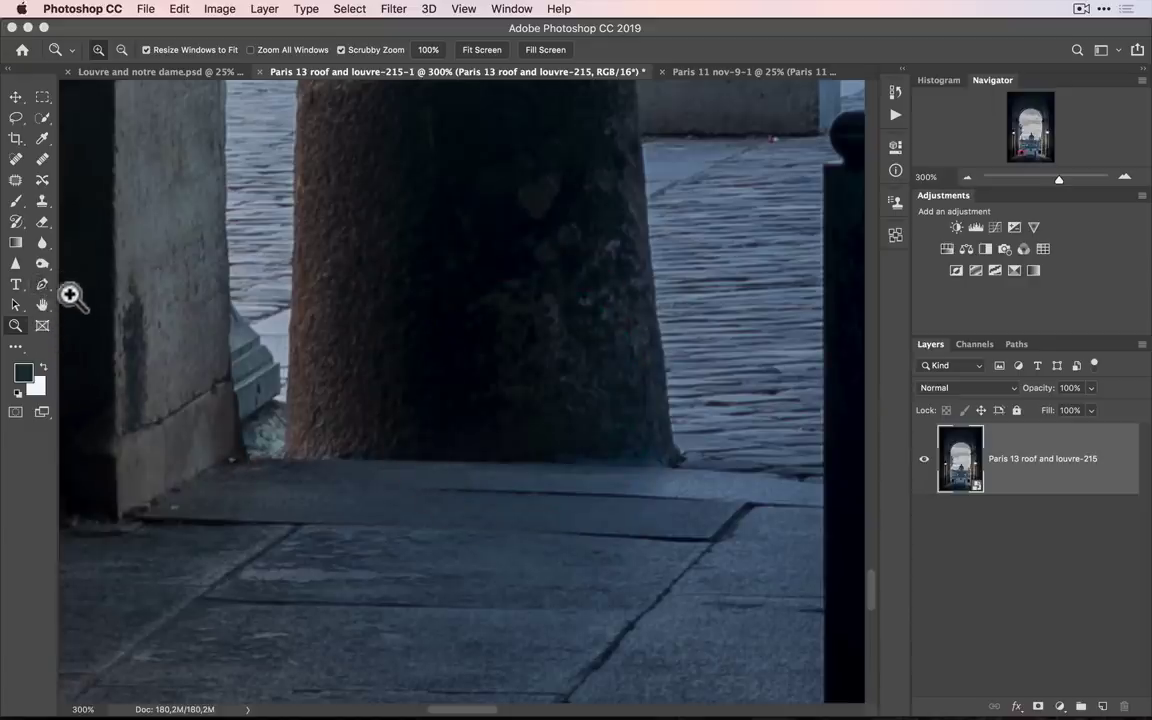
- Start a Pen tool path at the foot of the left pillar and trace its inner edge upward beside the stone bollard
key(p)
click(245, 462)
click(240, 421)
click(234, 391)
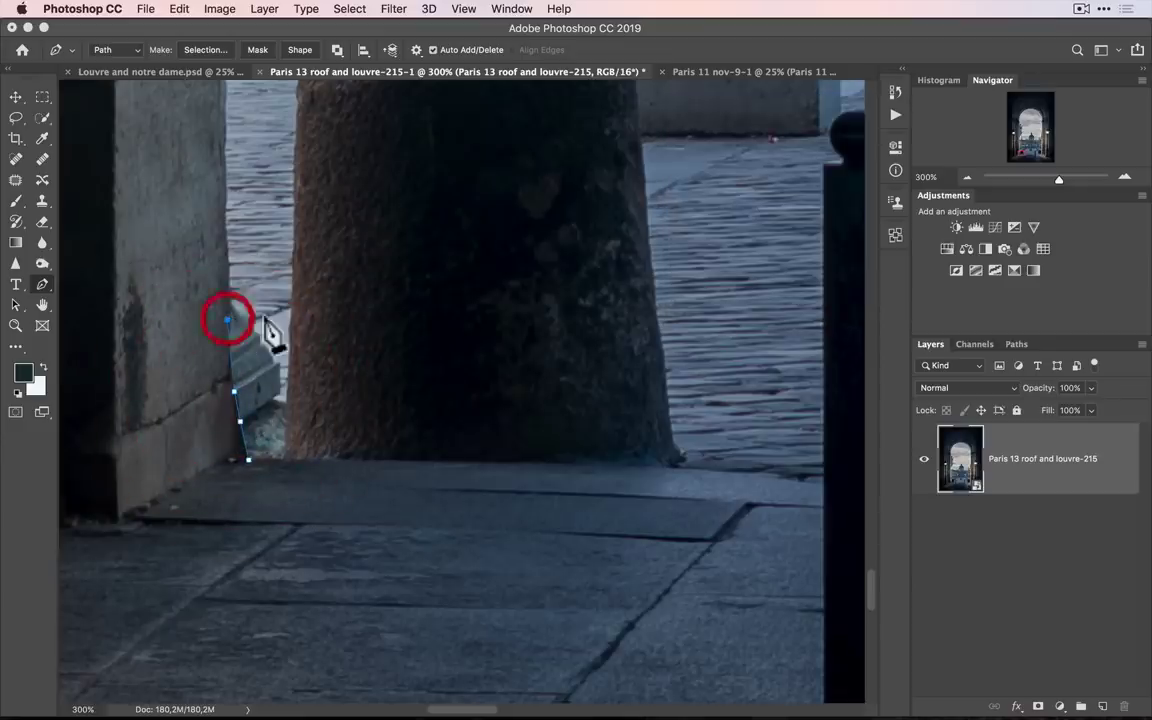
click(226, 214)
click(225, 176)
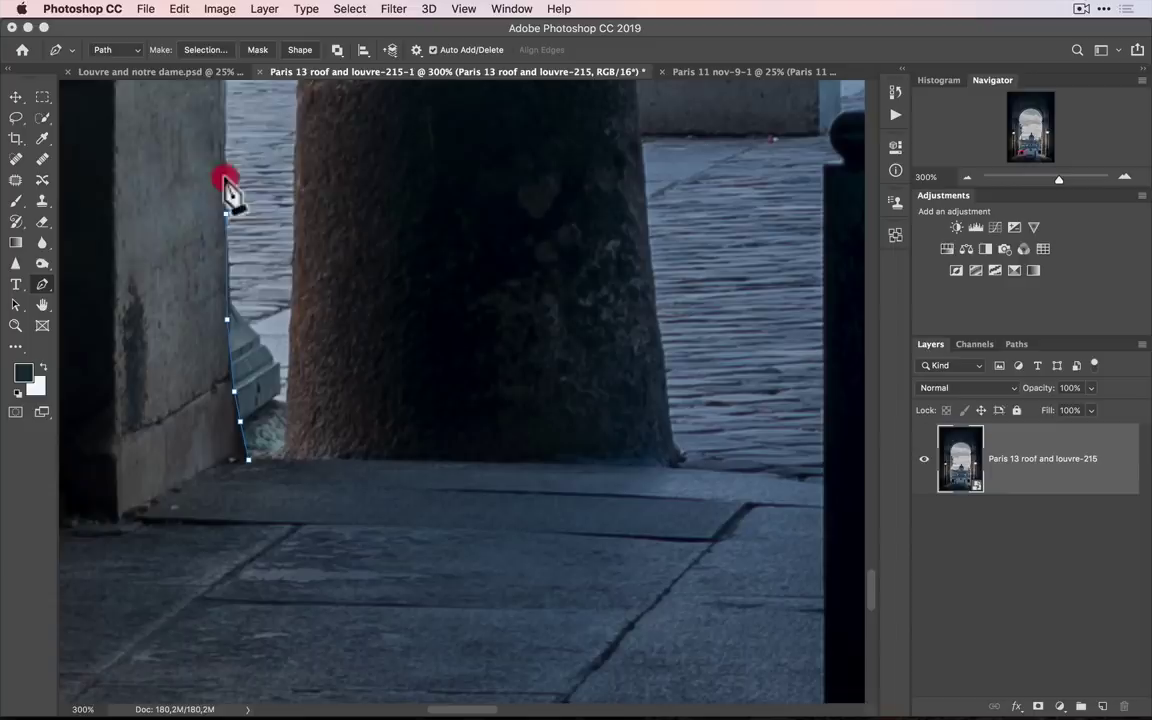
click(226, 125)
- Continue the path up the pillar's inner edge from the bollard to the white van, and undo the last anchor point
key(space)
drag(265, 133, 233, 560)
click(186, 416)
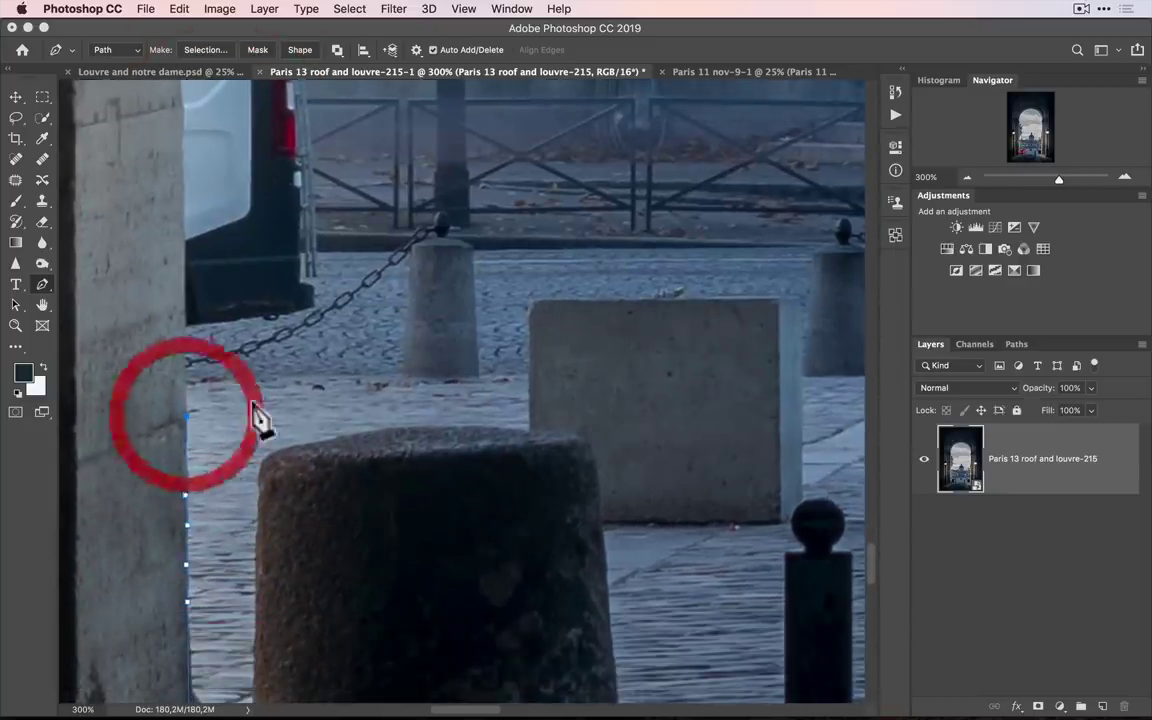
click(184, 172)
click(184, 137)
key(space)
drag(350, 210, 375, 368)
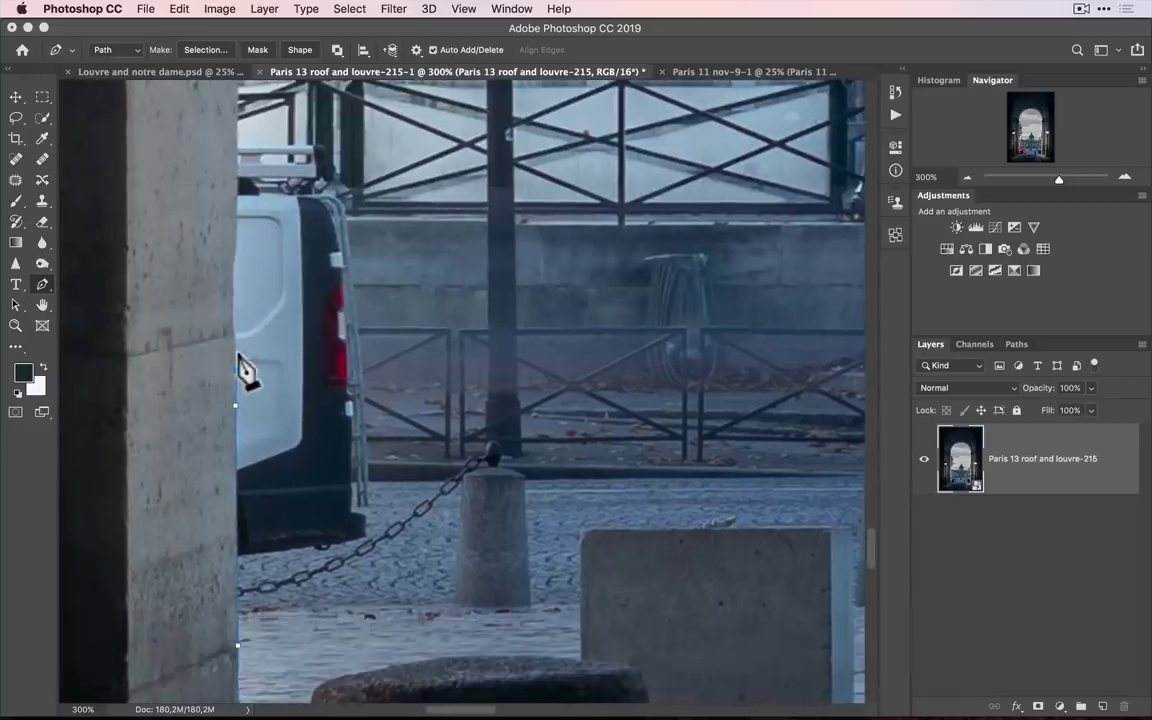
key(super)
key(super+z)
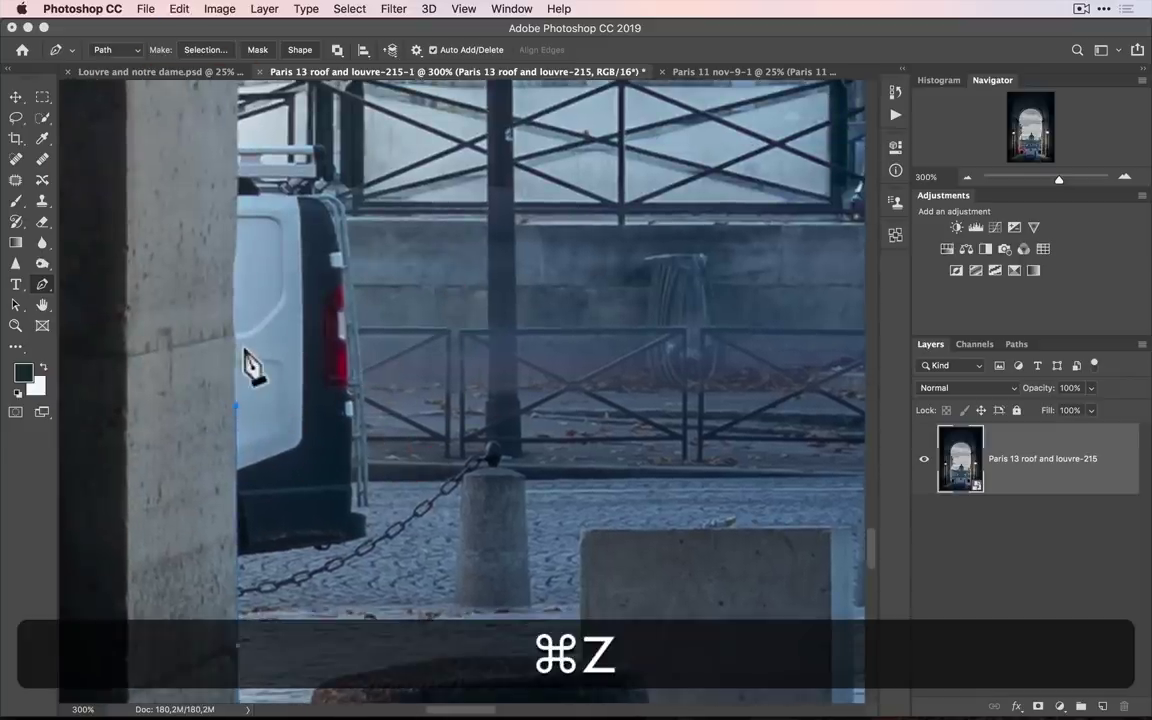
- Add closely spaced anchor points along the pillar edge beside the van's body, up to the van's roof
drag(235, 378, 232, 320)
click(233, 314)
click(233, 266)
click(236, 226)
click(237, 201)
- Carry the path up past the bridge fence and around the two stepped stone ledges of the left pillar
drag(411, 134, 404, 309)
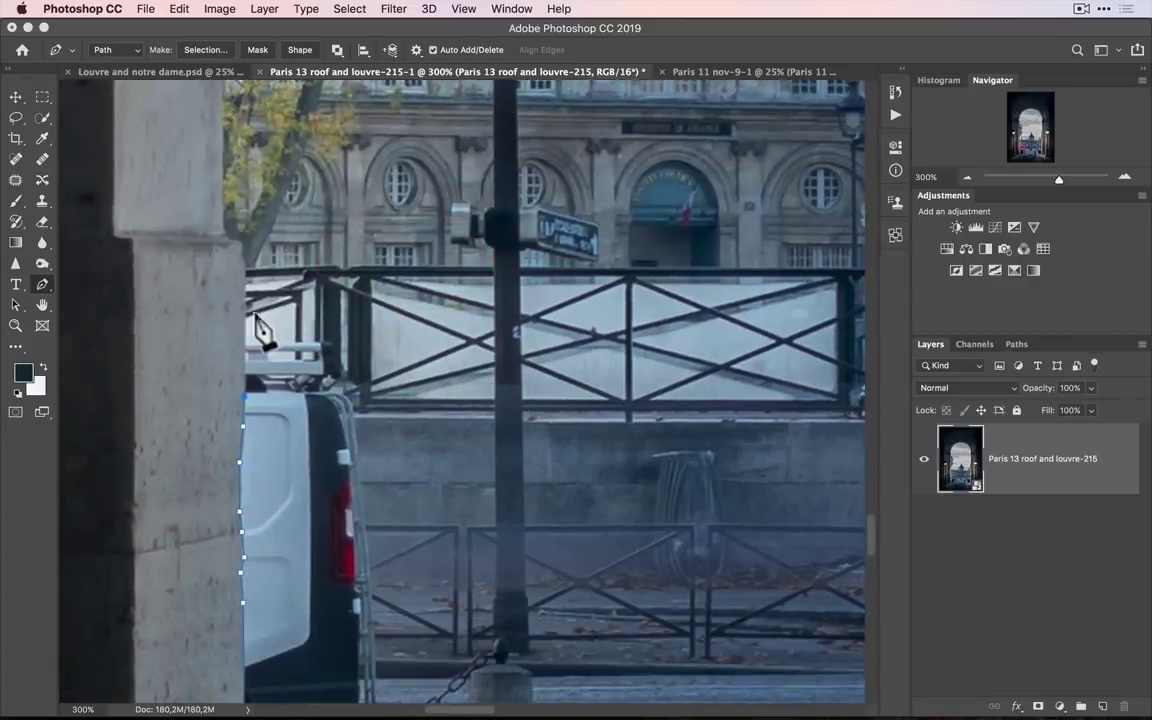
click(243, 310)
click(237, 241)
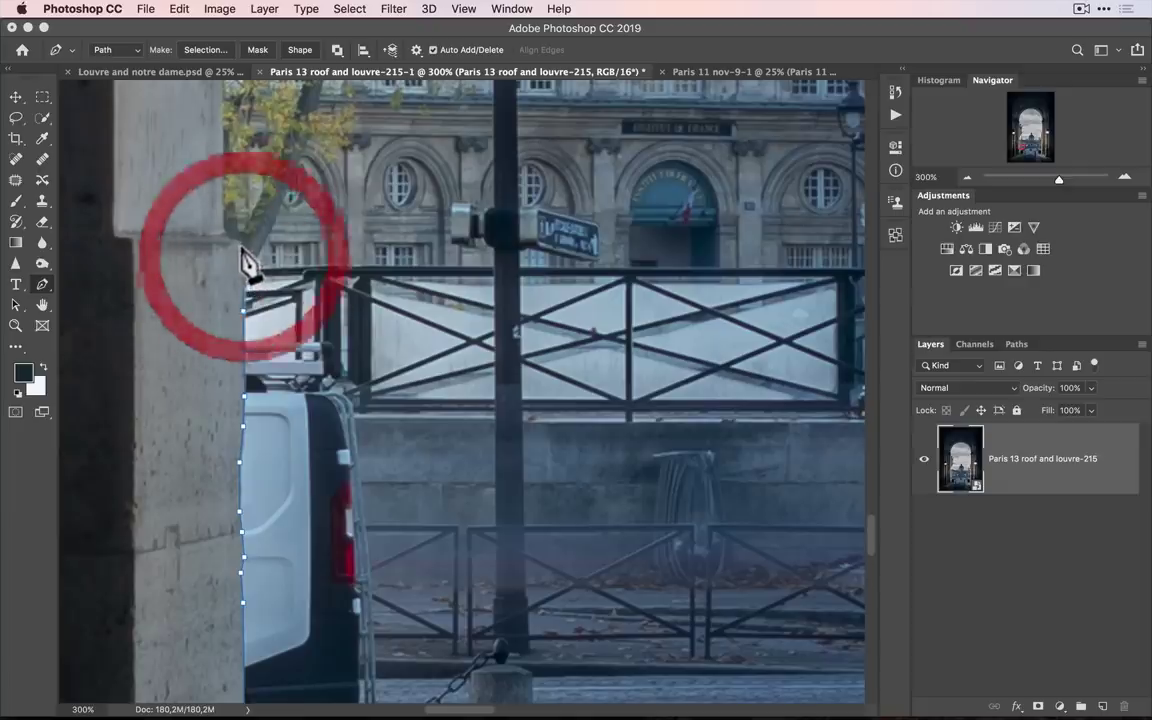
click(224, 230)
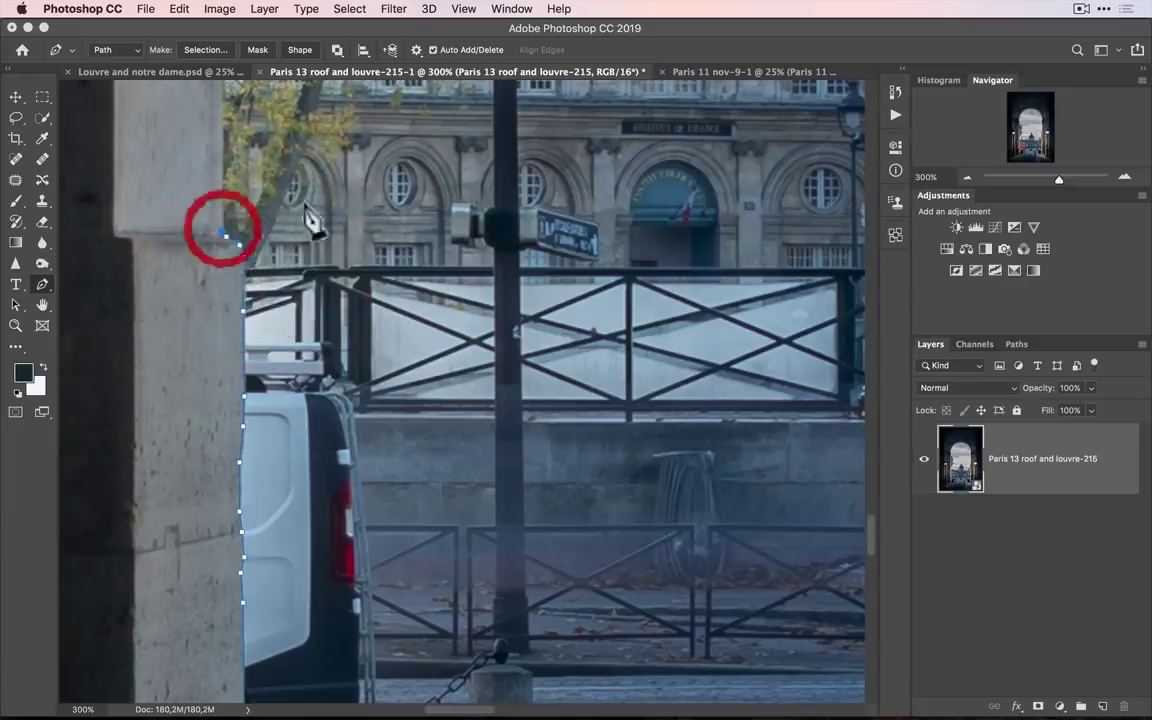
drag(356, 231, 372, 347)
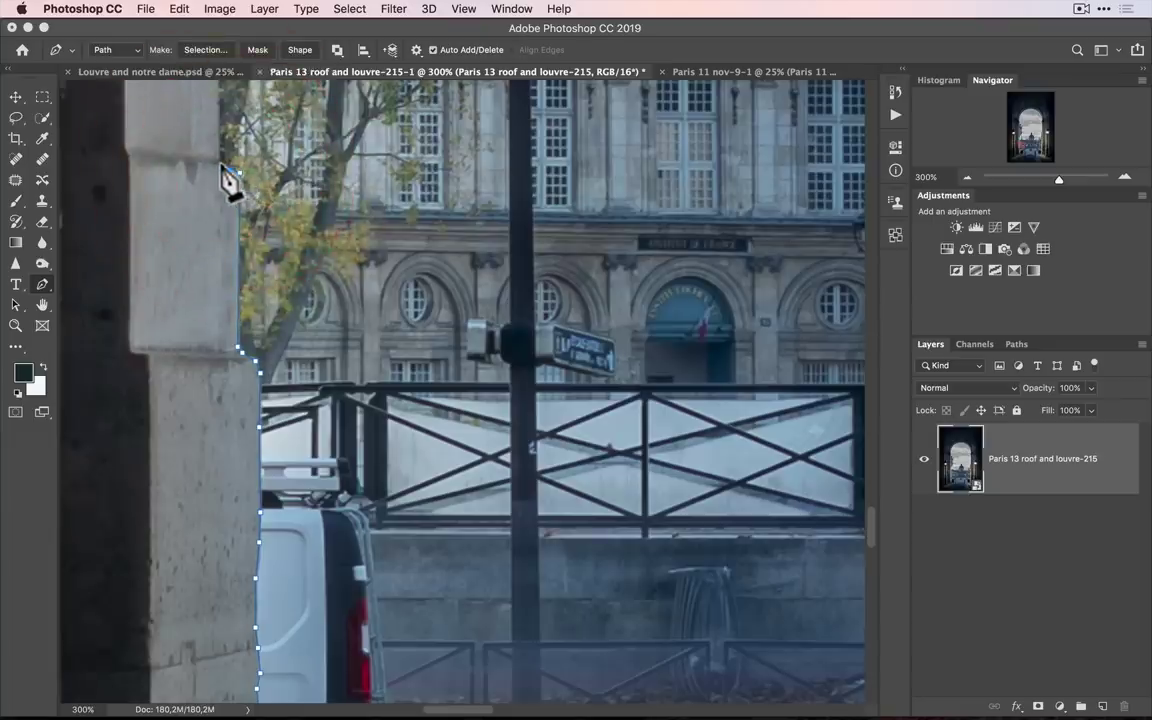
click(222, 160)
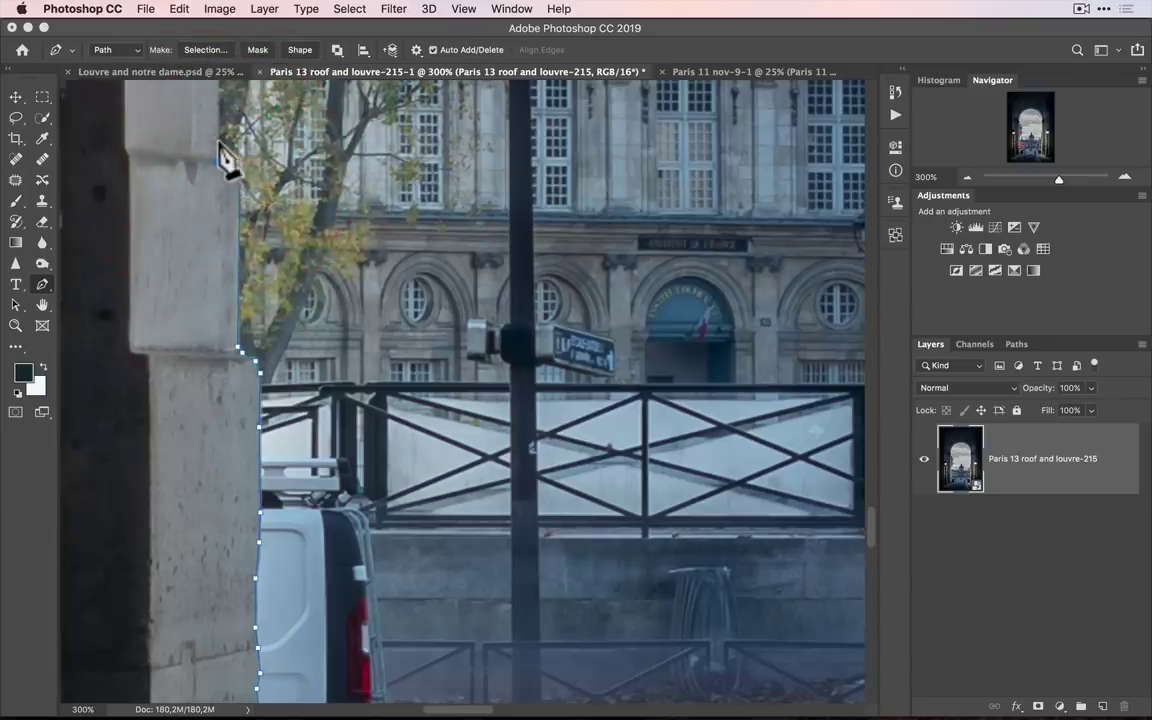
- Trace the straight pillar edge beside the yellow-leaved tree up to the lower end of the wall lantern
key(space)
drag(303, 141, 373, 373)
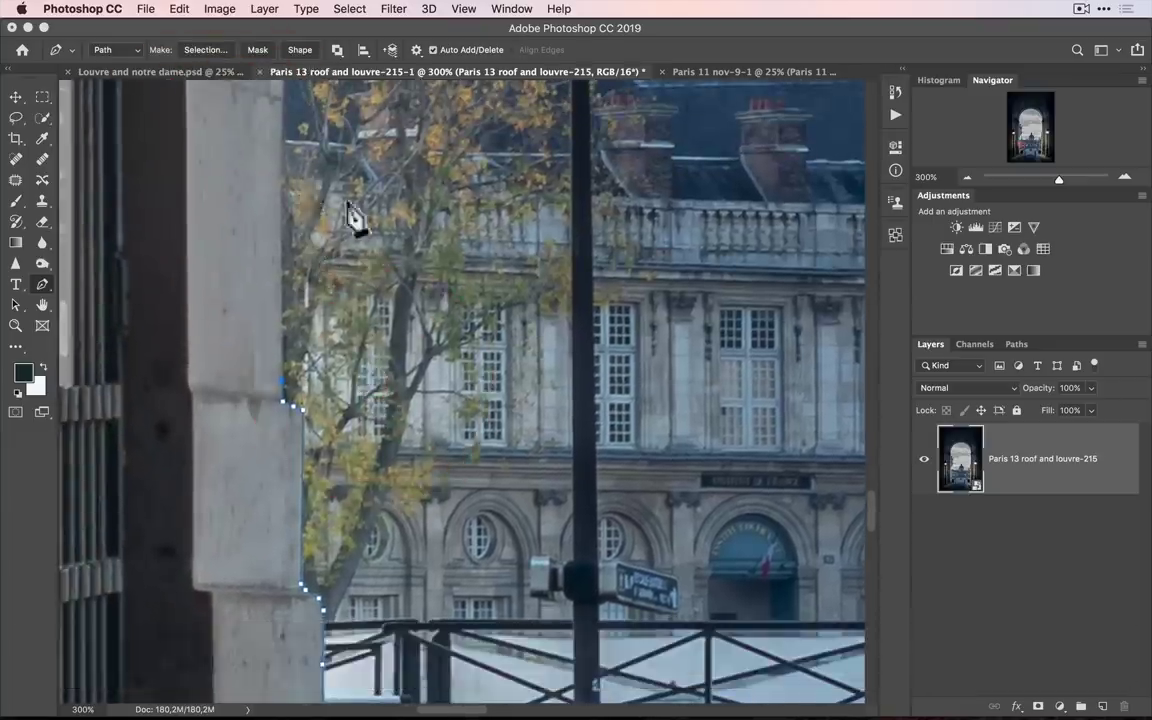
key(space)
drag(332, 200, 368, 329)
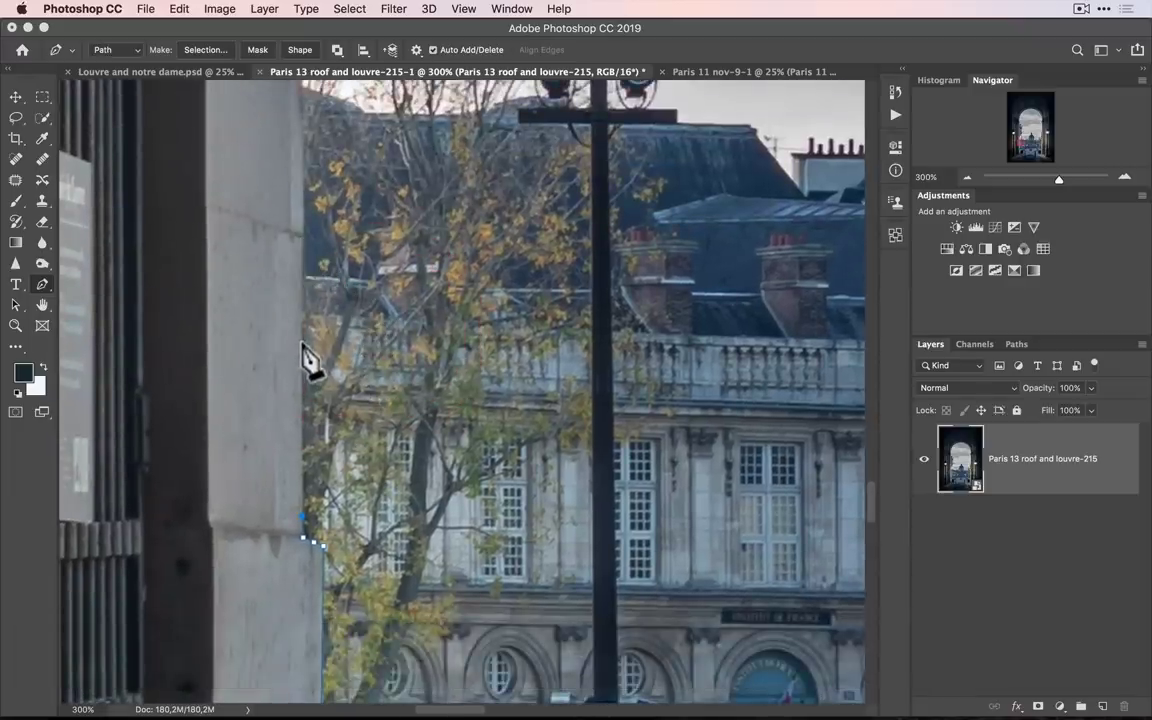
click(301, 344)
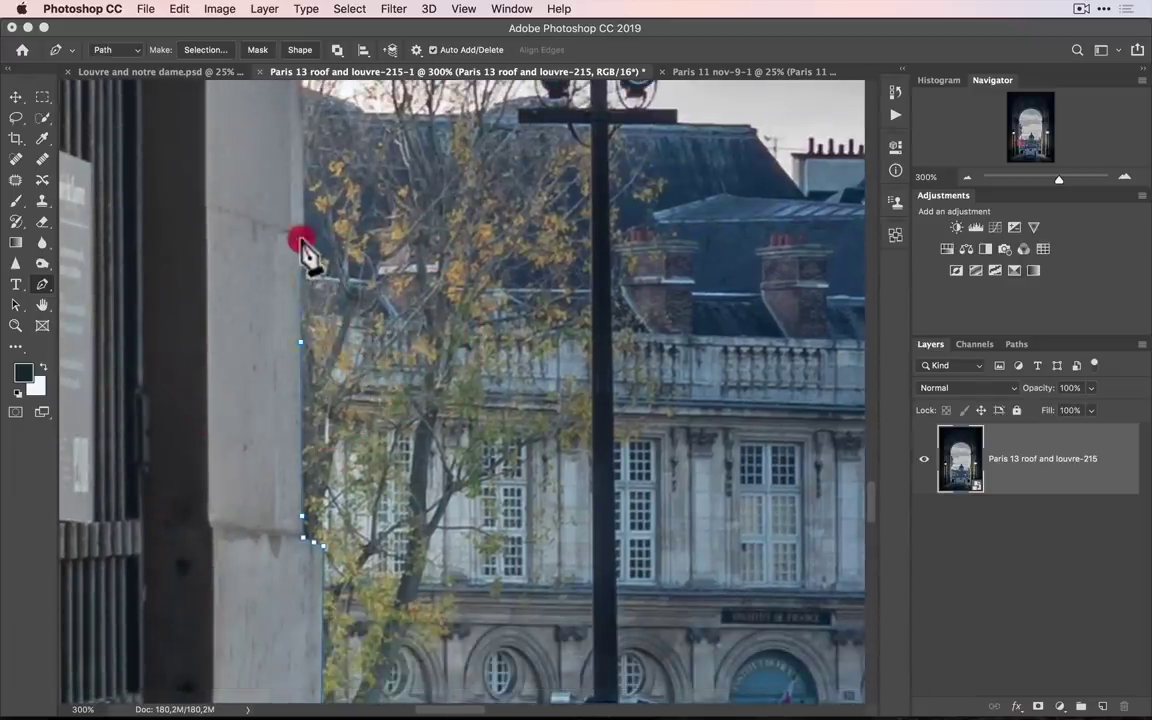
key(space)
drag(375, 206, 390, 455)
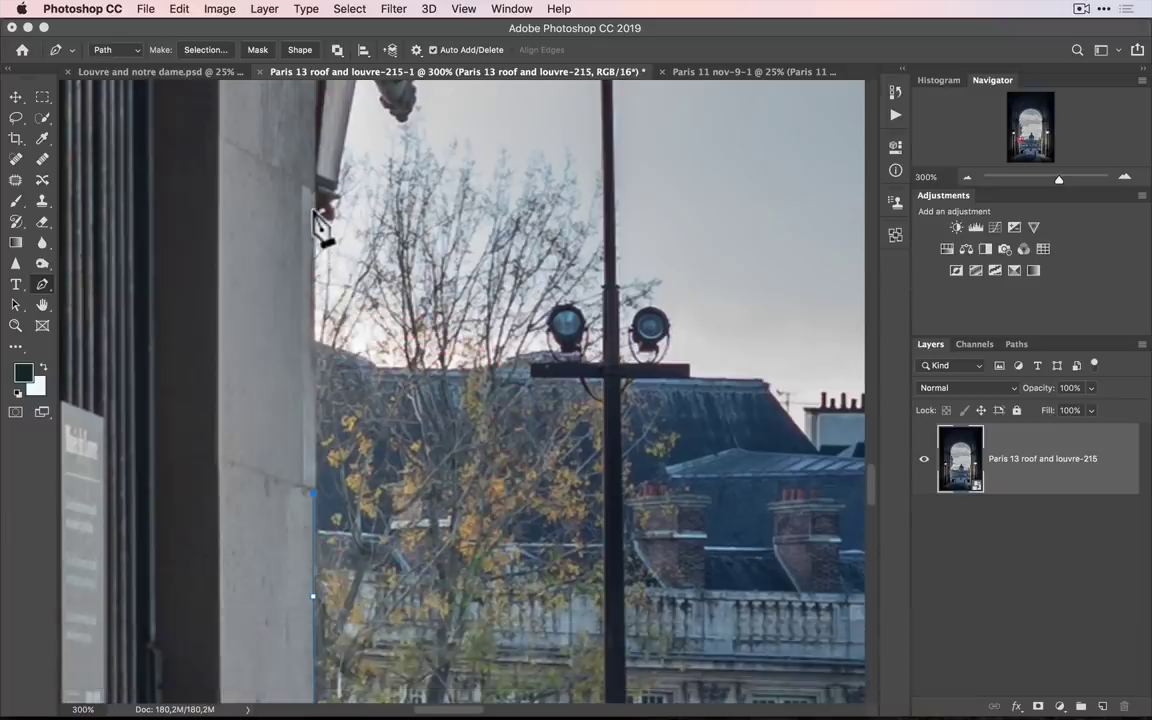
click(313, 213)
- Extend the path along the pillar edge past the wall lantern into the dark foliage, and undo the last anchor point
key(space)
drag(393, 249, 386, 457)
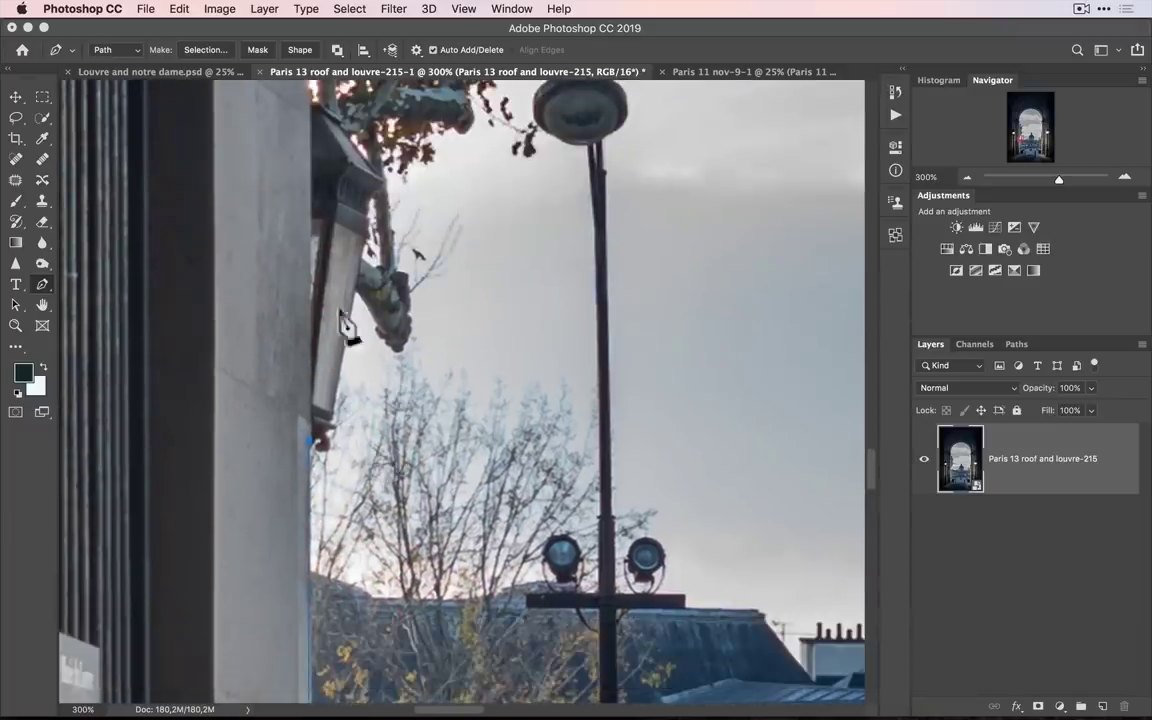
click(313, 206)
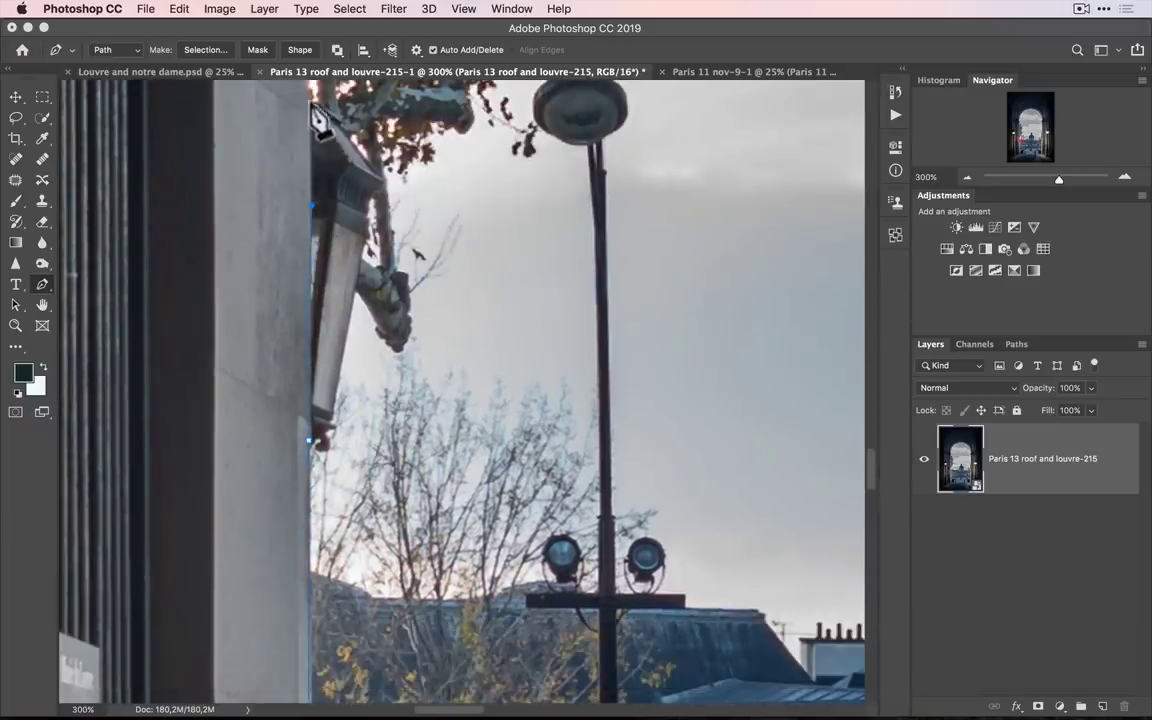
click(313, 97)
key(space)
drag(337, 123, 432, 240)
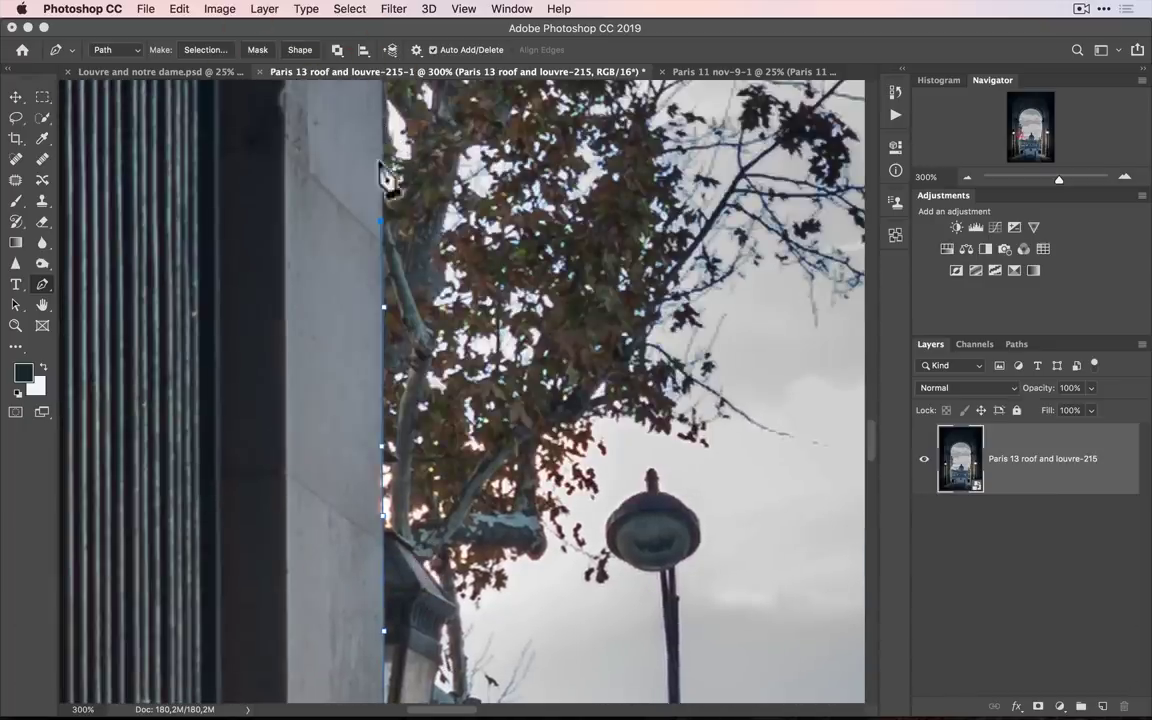
key(super+z)
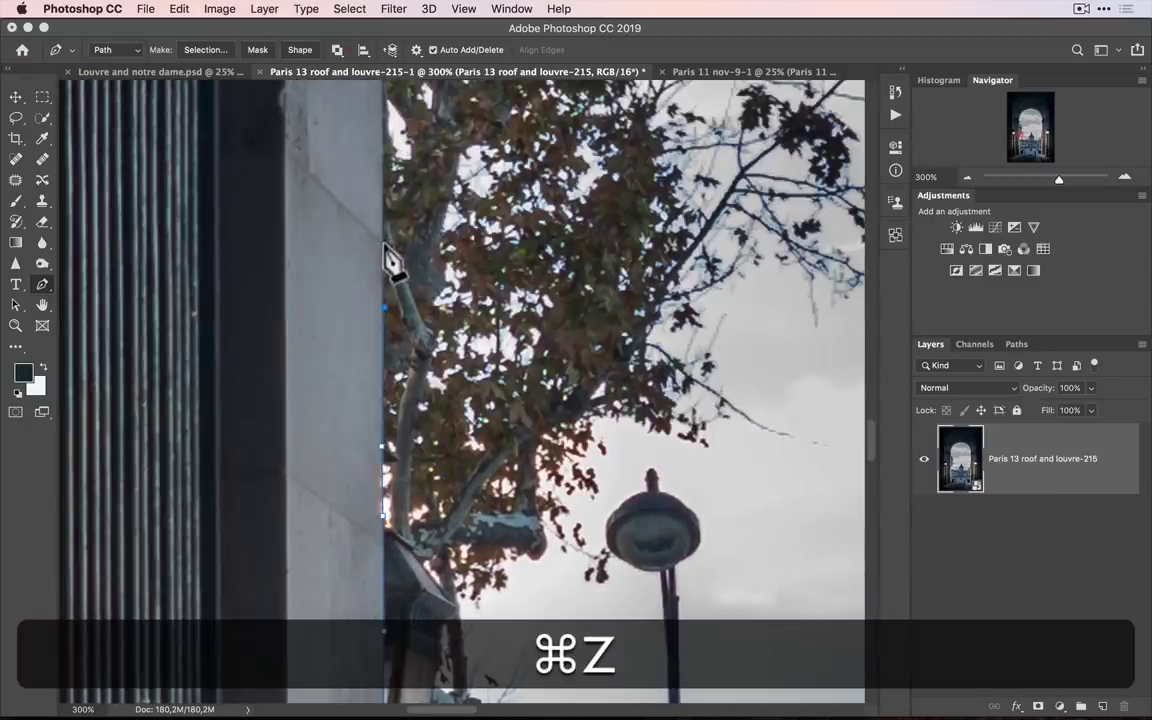
key(super)
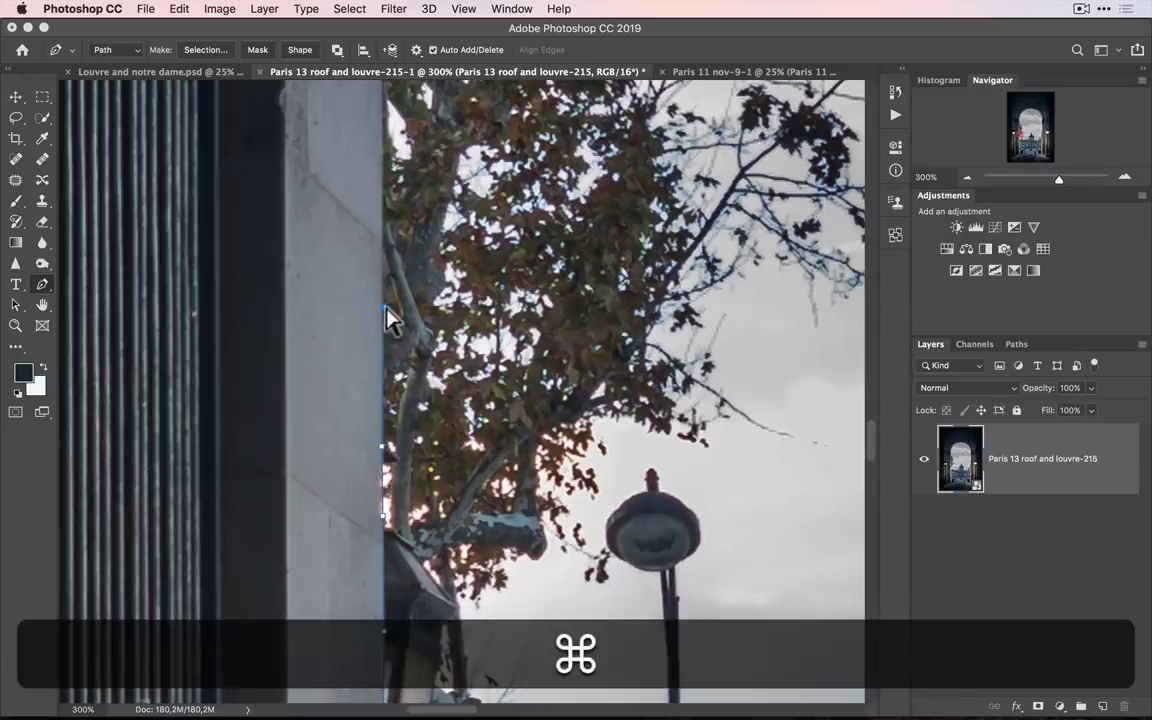
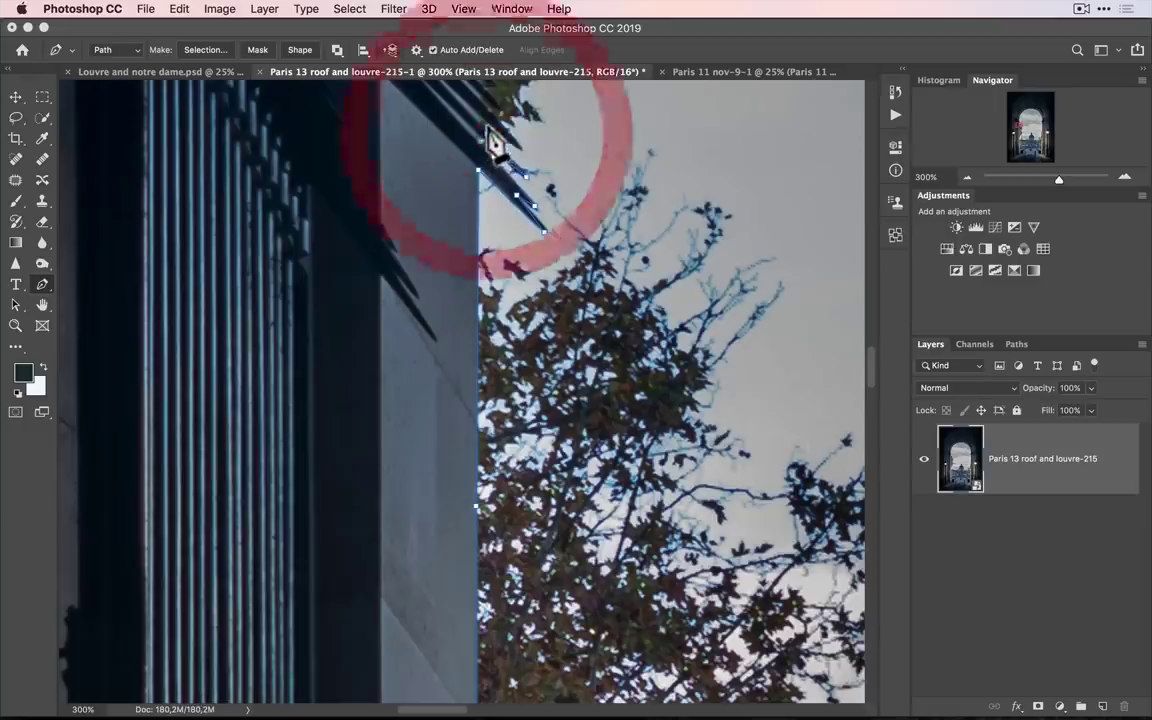
- Outline the tips of the upper dark spikes projecting past the left pillar edge with closely spaced anchor points
click(515, 146)
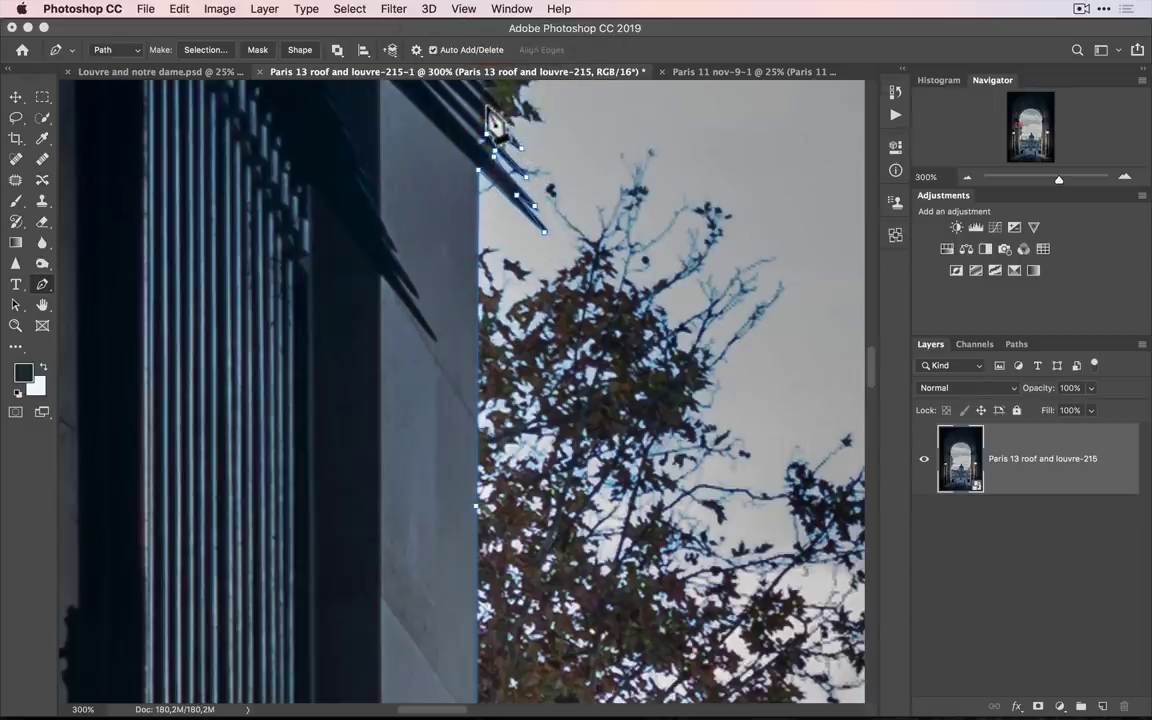
key(space)
drag(497, 120, 553, 255)
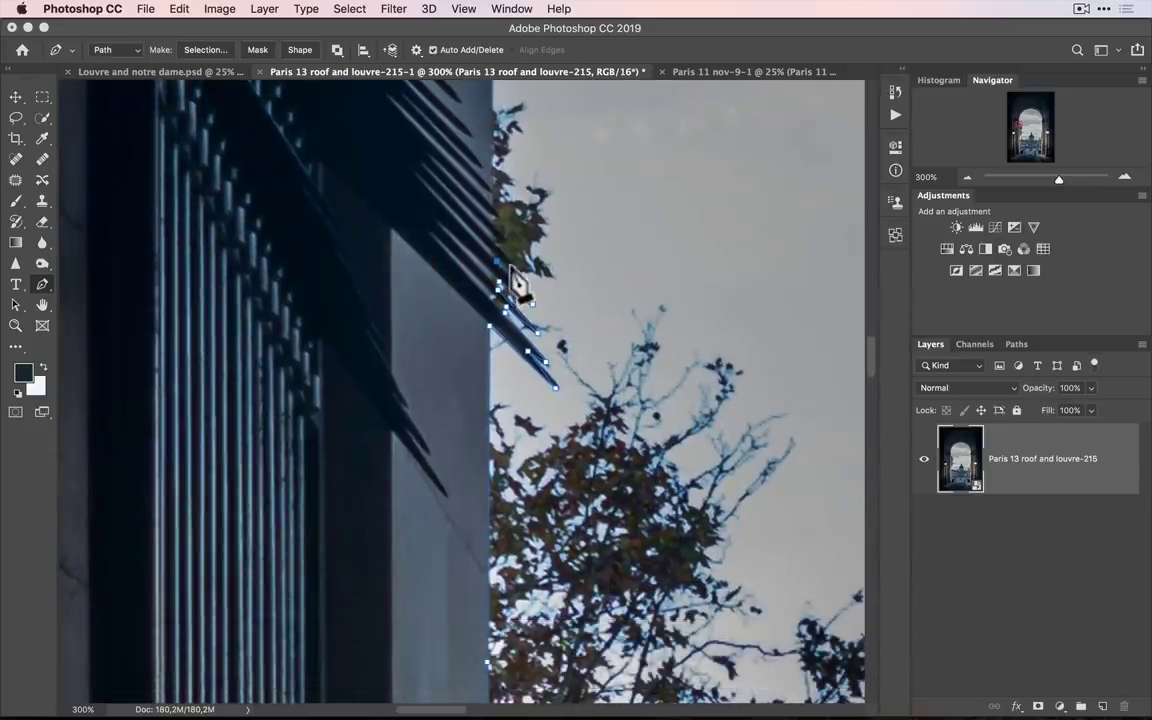
click(503, 238)
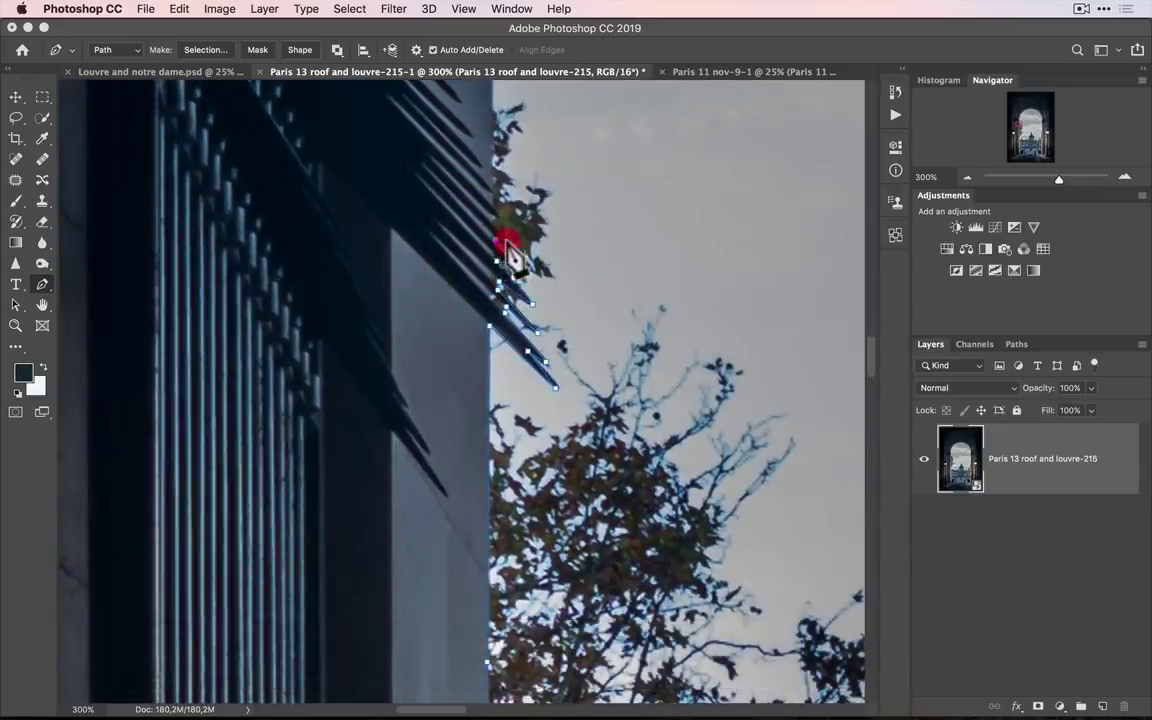
click(494, 216)
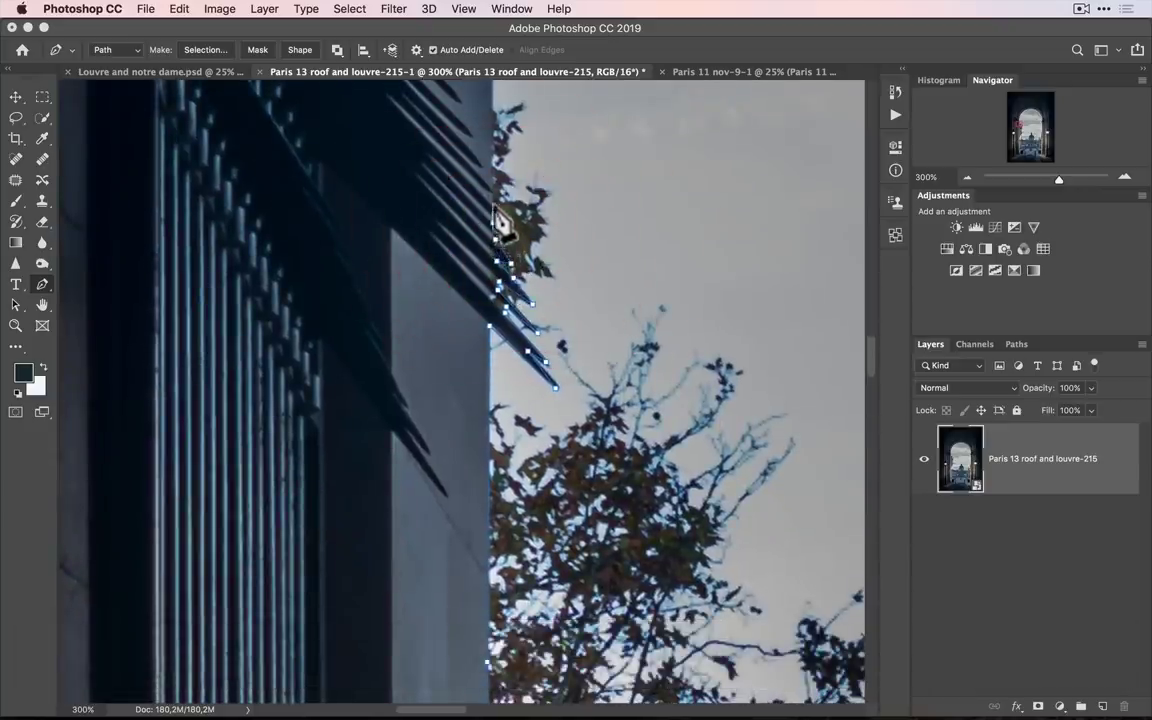
click(493, 199)
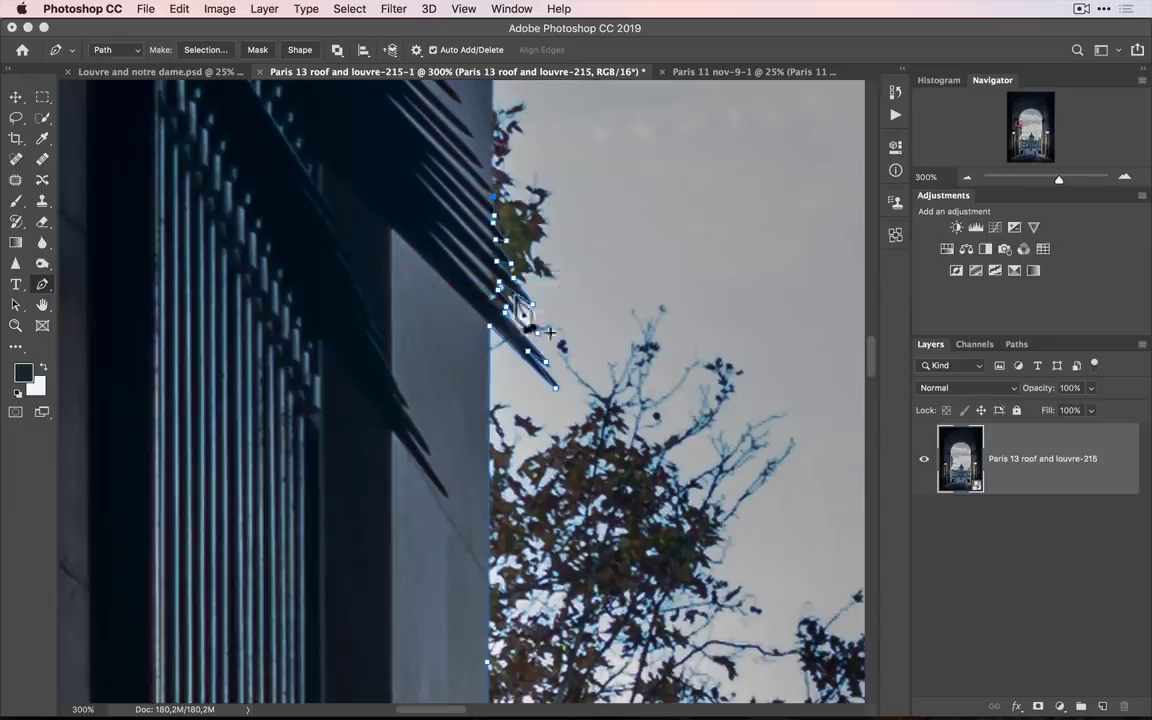
- Carry the path up the left pillar edge past the remaining leaves to where the arch begins to curve
key(space)
drag(591, 206, 603, 373)
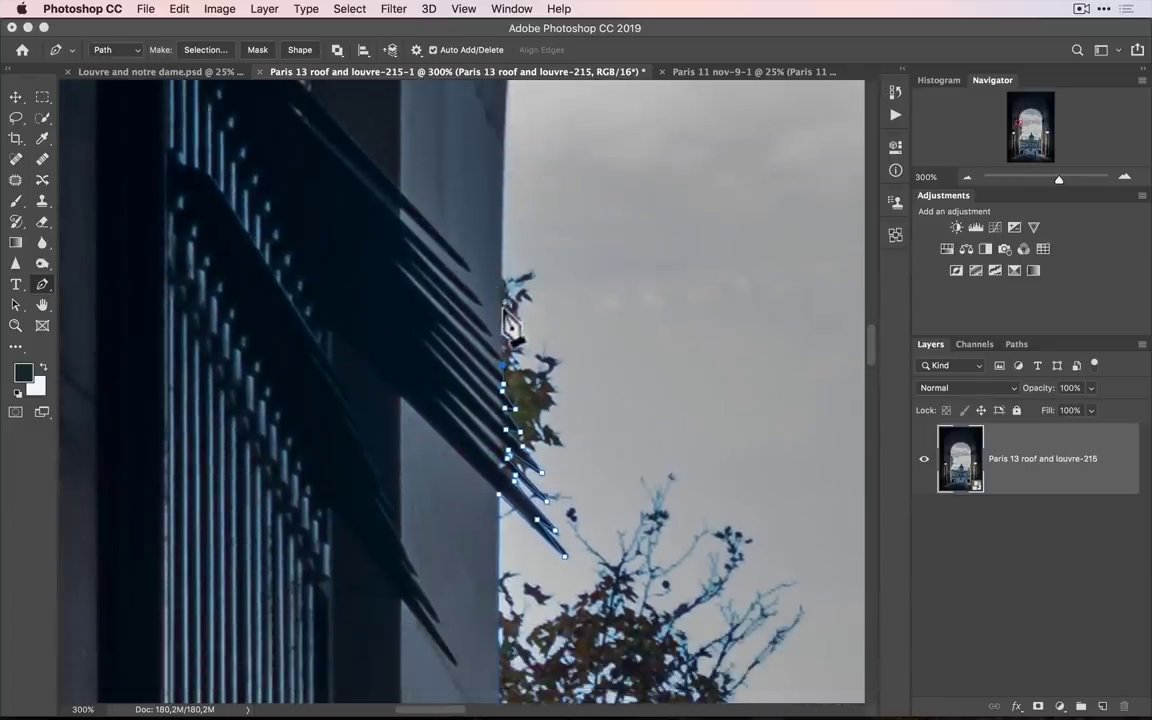
click(502, 288)
key(space)
drag(571, 262, 571, 360)
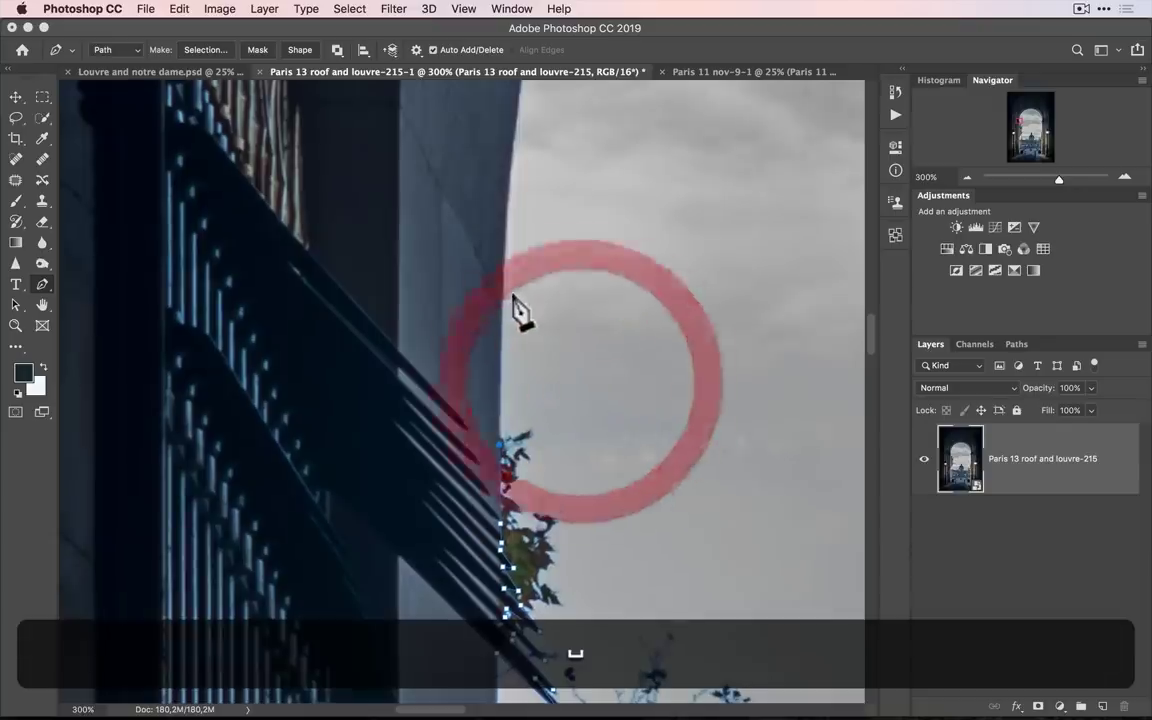
key(space)
drag(615, 309, 566, 463)
key(space)
drag(553, 406, 546, 478)
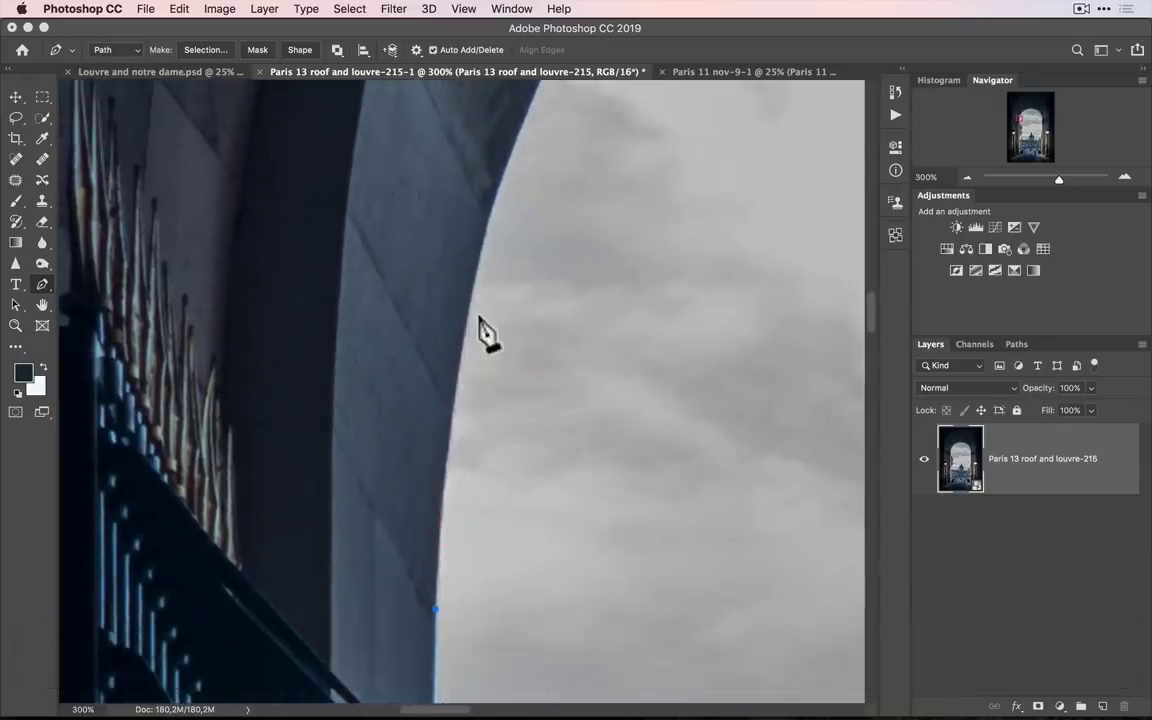
- Trace the left side of the arch with a few widely spaced curved anchor points following its inner edge
drag(457, 323, 505, 162)
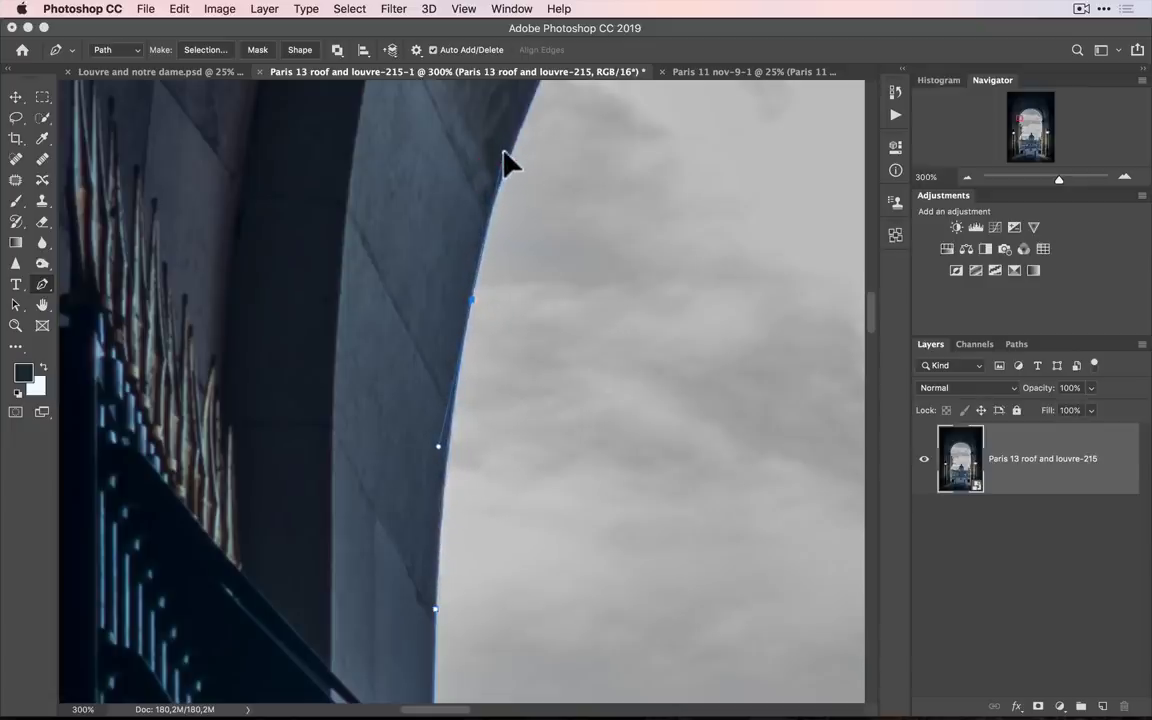
key(space)
drag(684, 162, 540, 578)
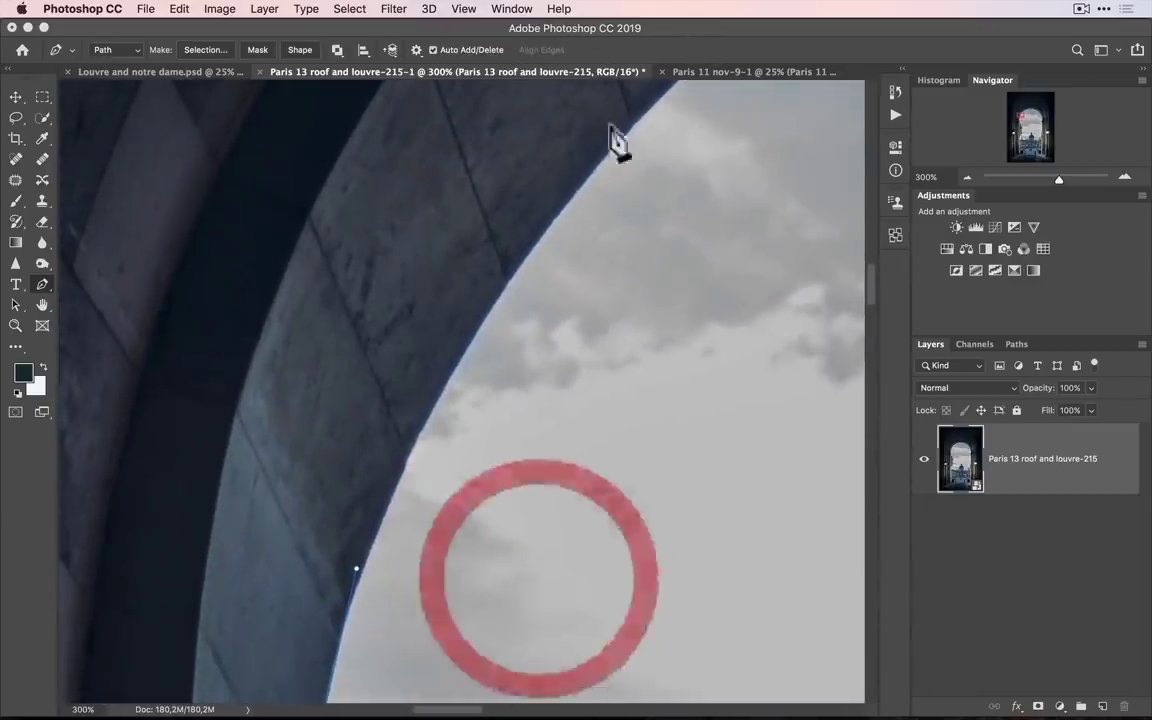
drag(557, 218, 703, 115)
key(space)
drag(618, 420, 334, 643)
drag(613, 267, 789, 188)
key(space)
drag(699, 368, 386, 411)
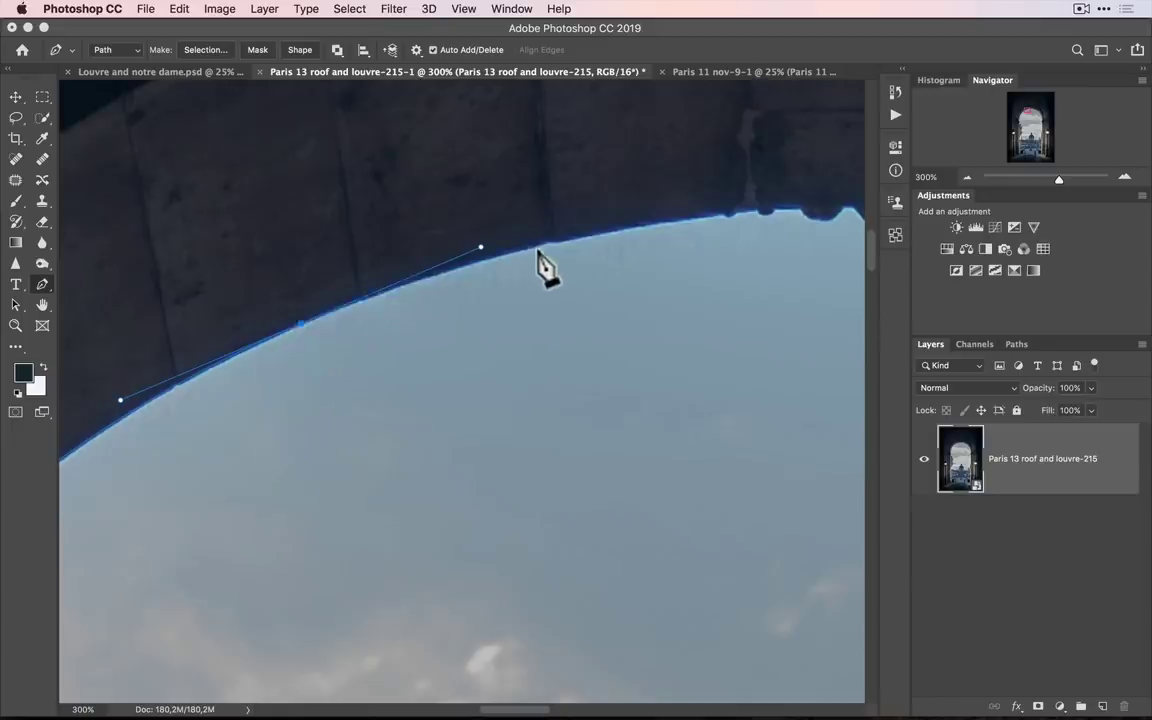
- Undo the corner point at the stone joint left of the arch's crown and place a curved anchor point there instead
click(549, 244)
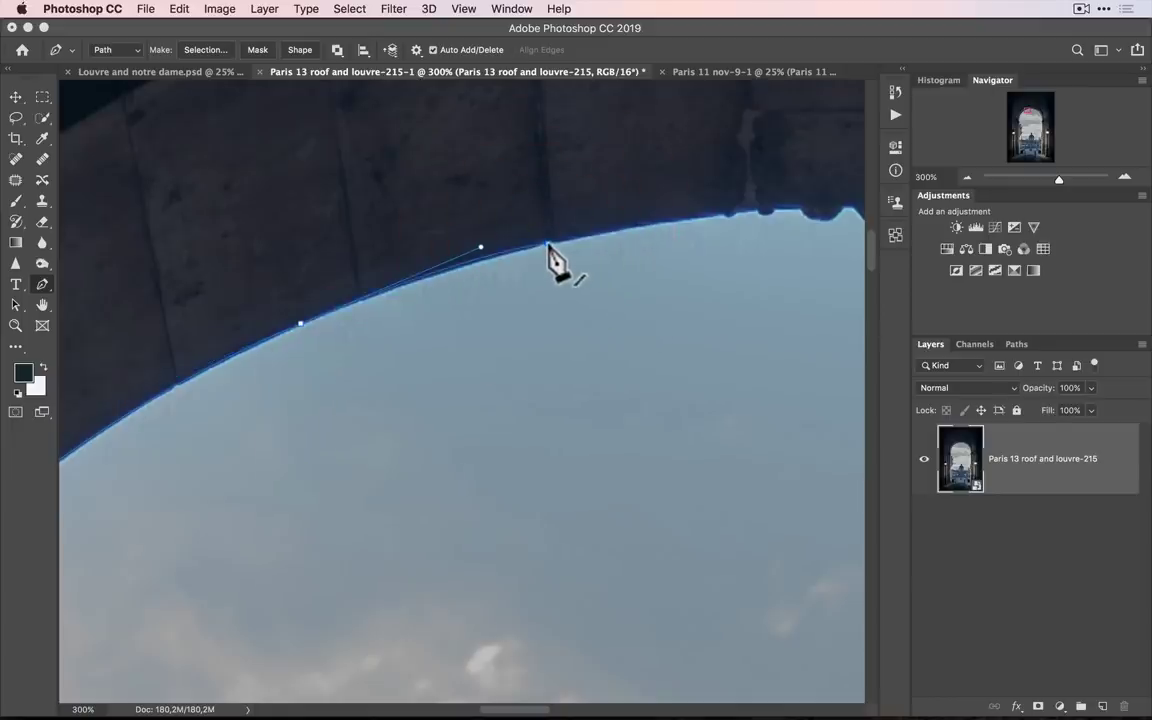
key(super+z)
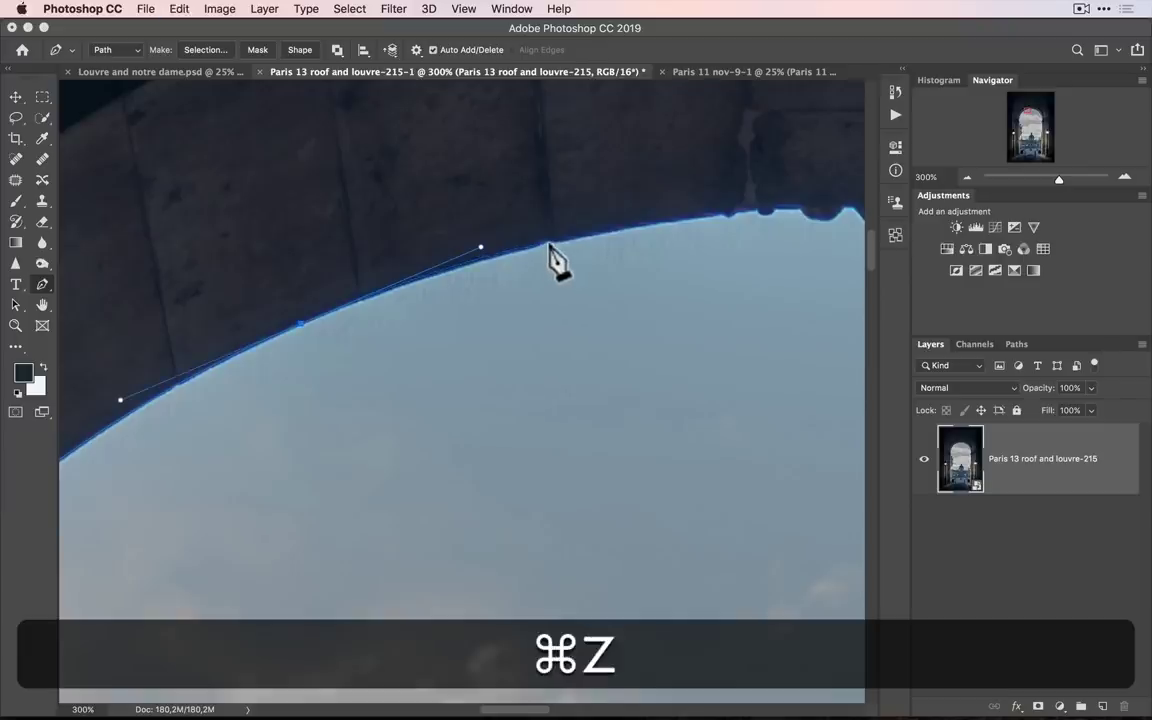
click(550, 244)
drag(600, 237, 548, 241)
key(super)
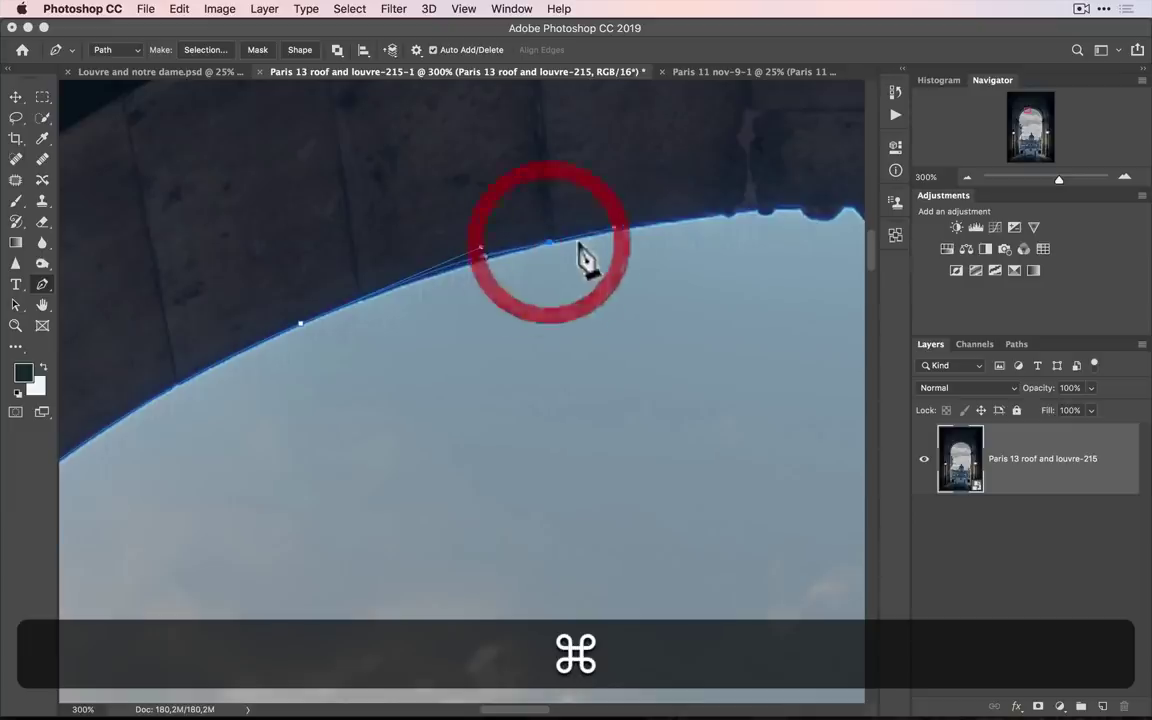
- Extend the path to the arch's crown and outline the first chipped bumps in the stone with closely spaced points
click(682, 223)
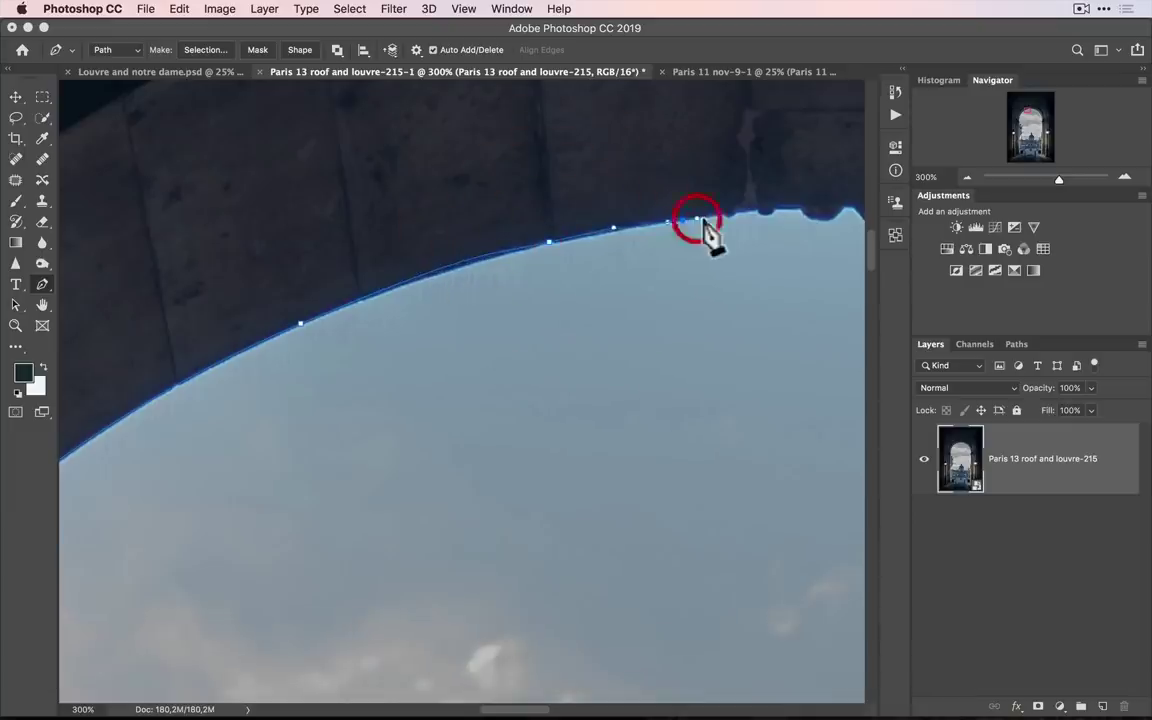
click(720, 214)
click(739, 214)
click(759, 211)
click(778, 209)
click(799, 208)
click(823, 217)
click(836, 216)
click(845, 208)
- Trace the remaining bumps at the crown and continue onto the smooth edge just right of them
key(space)
drag(828, 200, 303, 154)
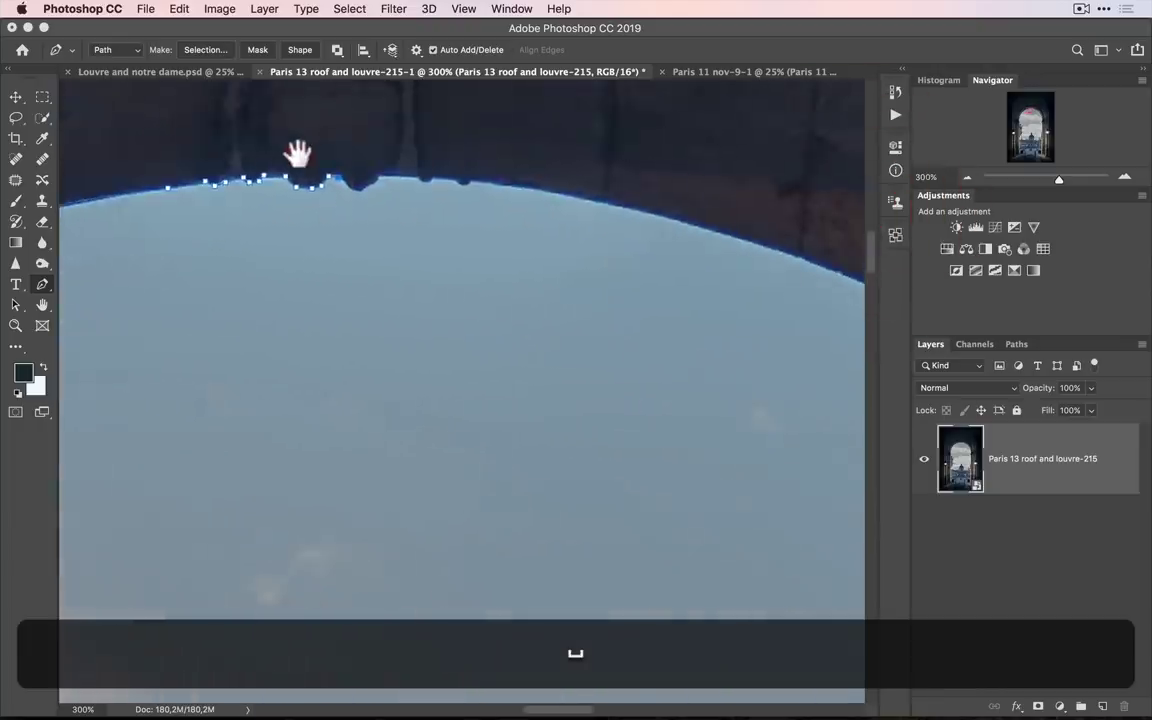
click(349, 186)
click(358, 184)
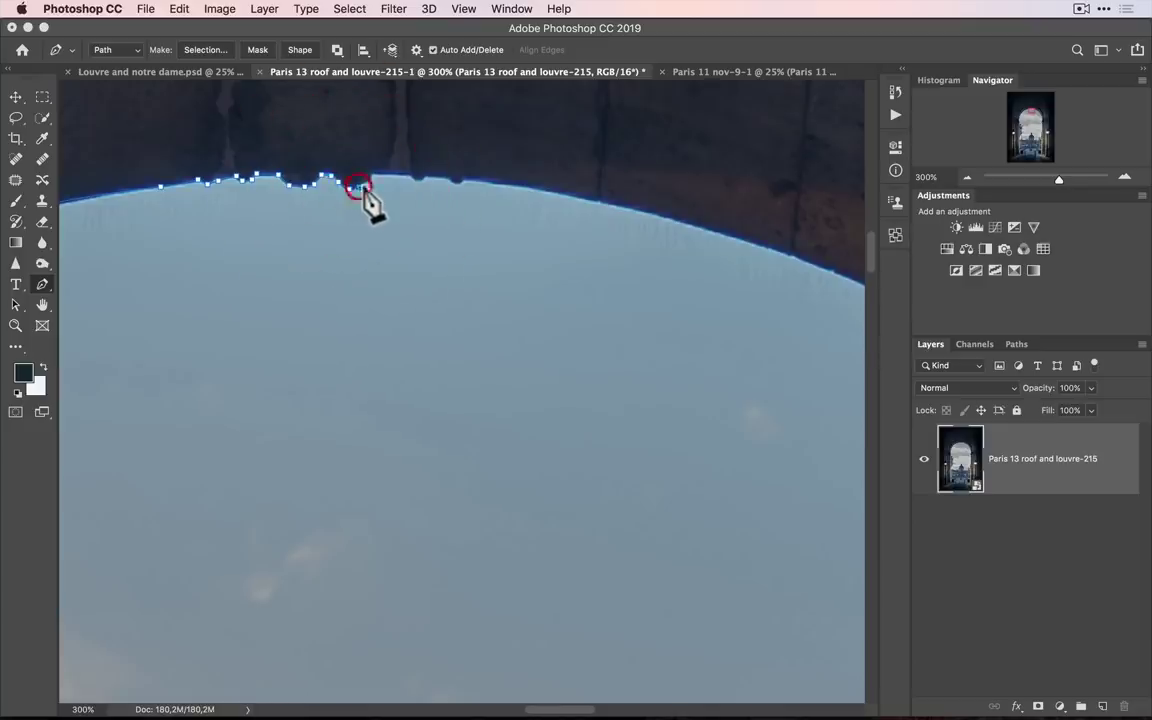
click(377, 177)
click(415, 176)
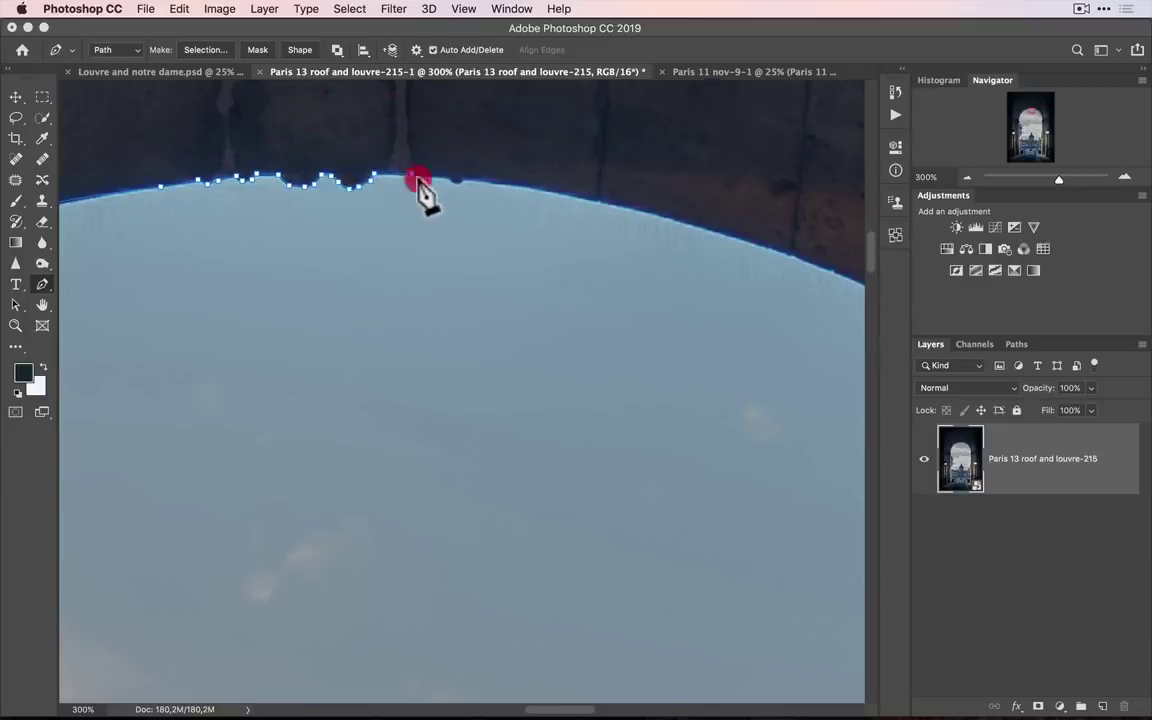
click(446, 178)
click(462, 181)
click(566, 192)
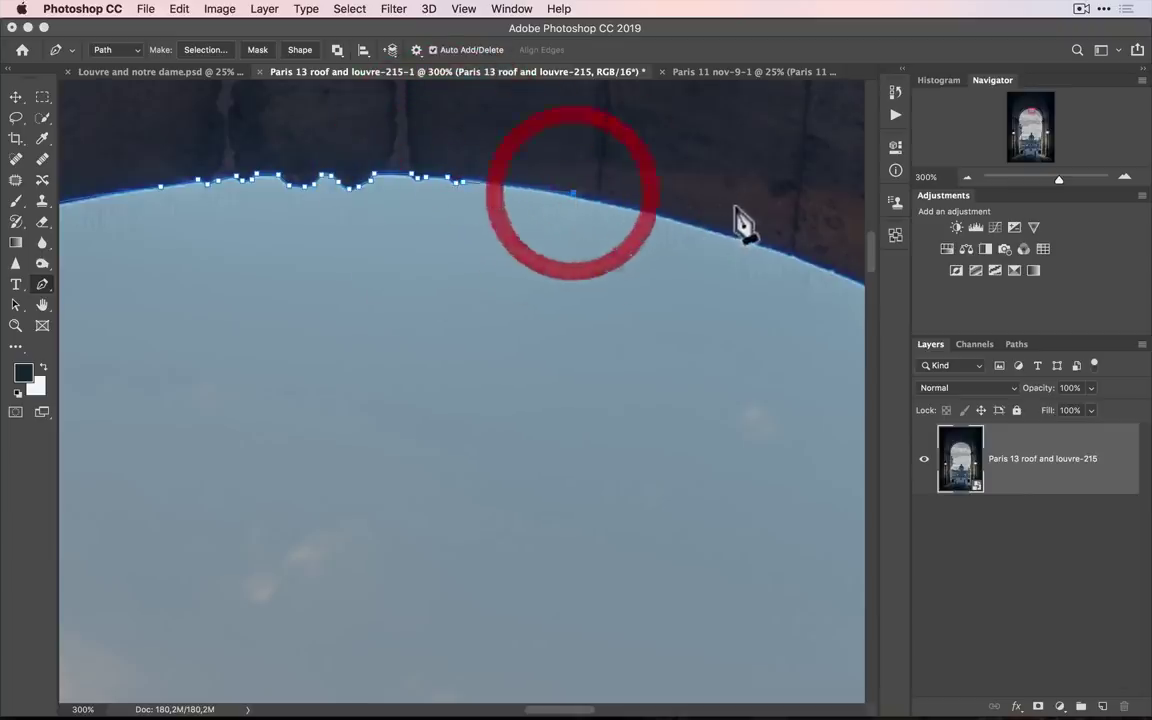
- Follow the right side of the arch with curved anchor points down to the straight pillar edge above the spikes
key(space)
drag(740, 221, 290, 77)
drag(419, 118, 410, 135)
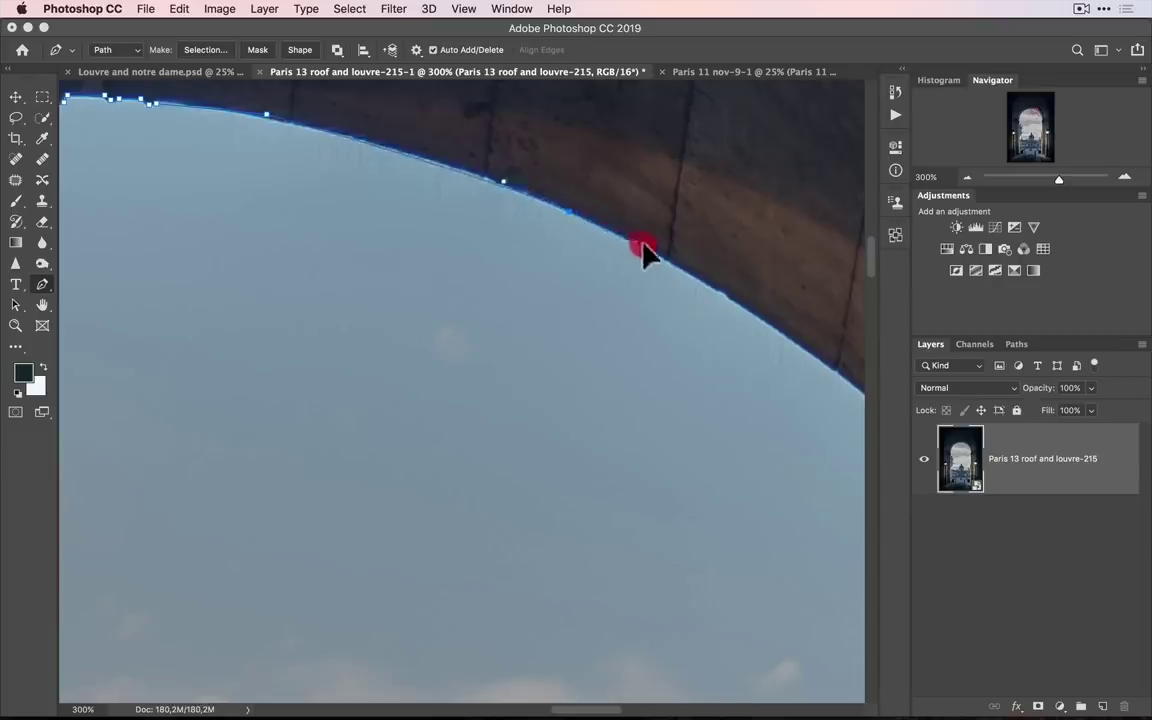
key(space)
drag(725, 290, 527, 239)
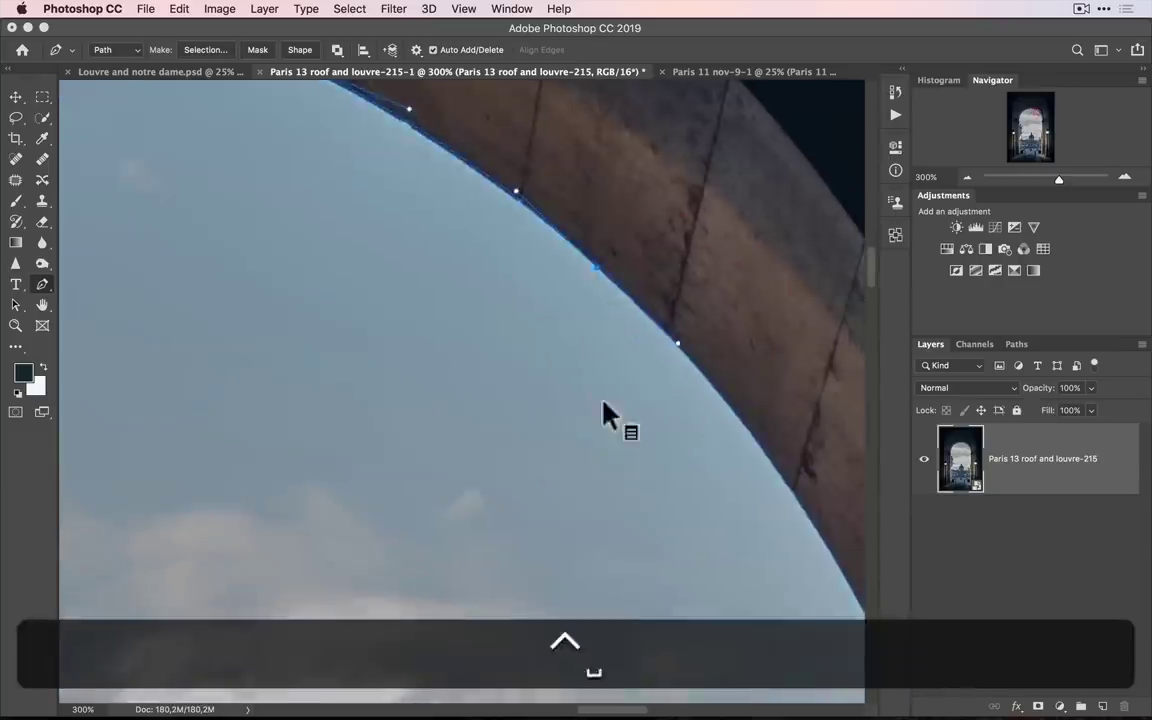
click(678, 385)
key(space)
drag(678, 385, 745, 320)
click(689, 515)
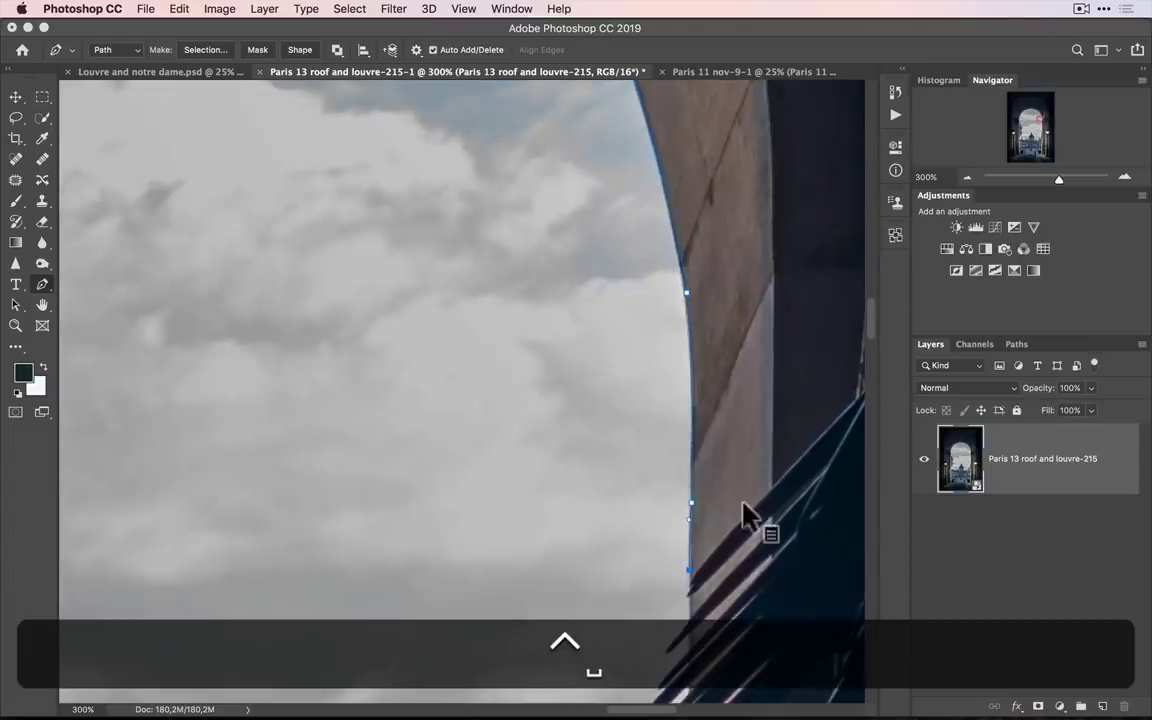
- Outline the upper dark spikes projecting from the right pillar, alternating points between their tips and the pillar edge
drag(733, 494, 766, 149)
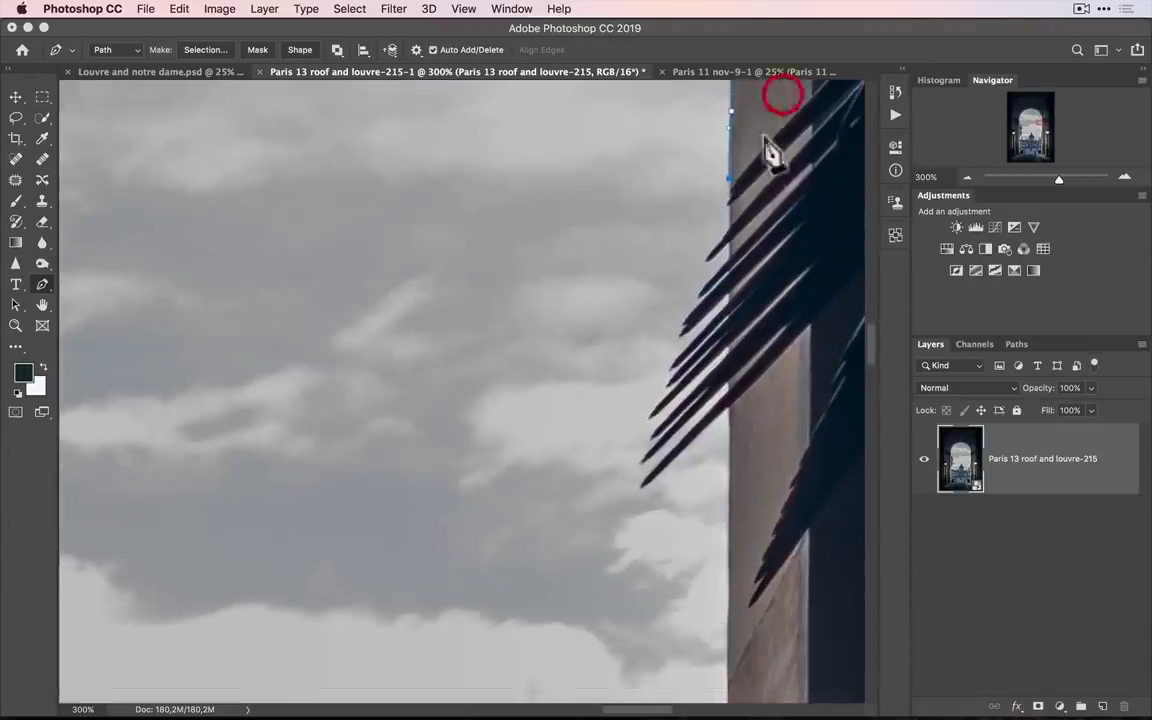
click(731, 228)
click(705, 259)
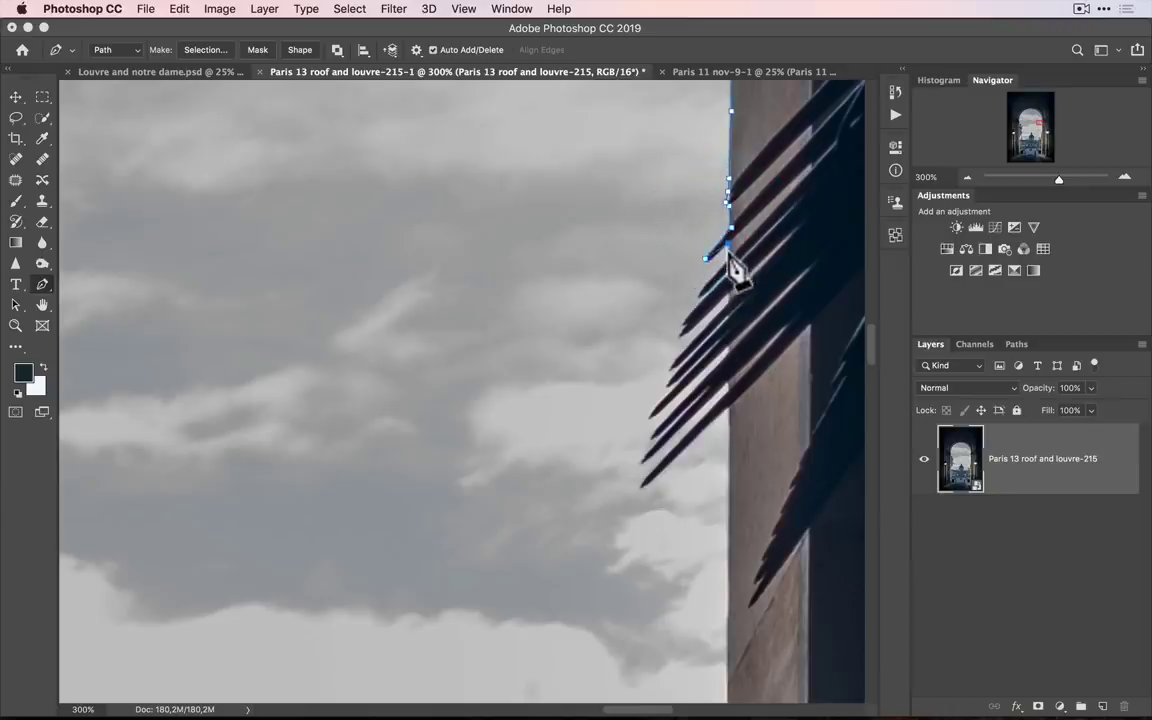
click(731, 257)
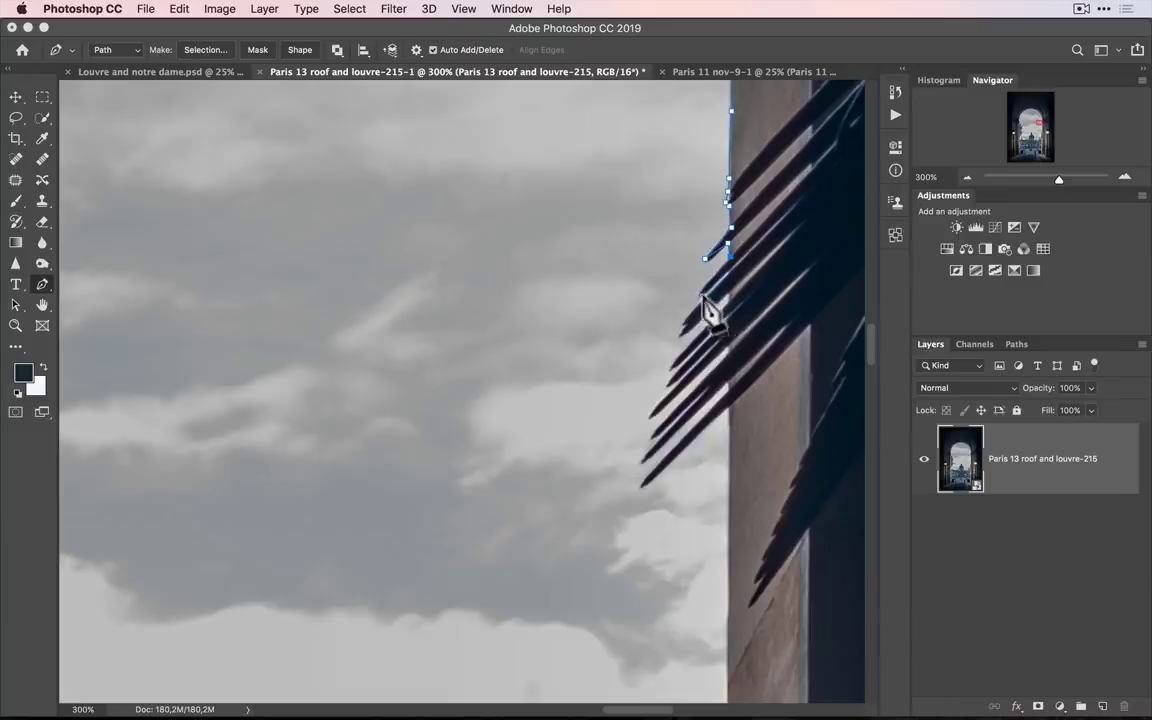
click(699, 296)
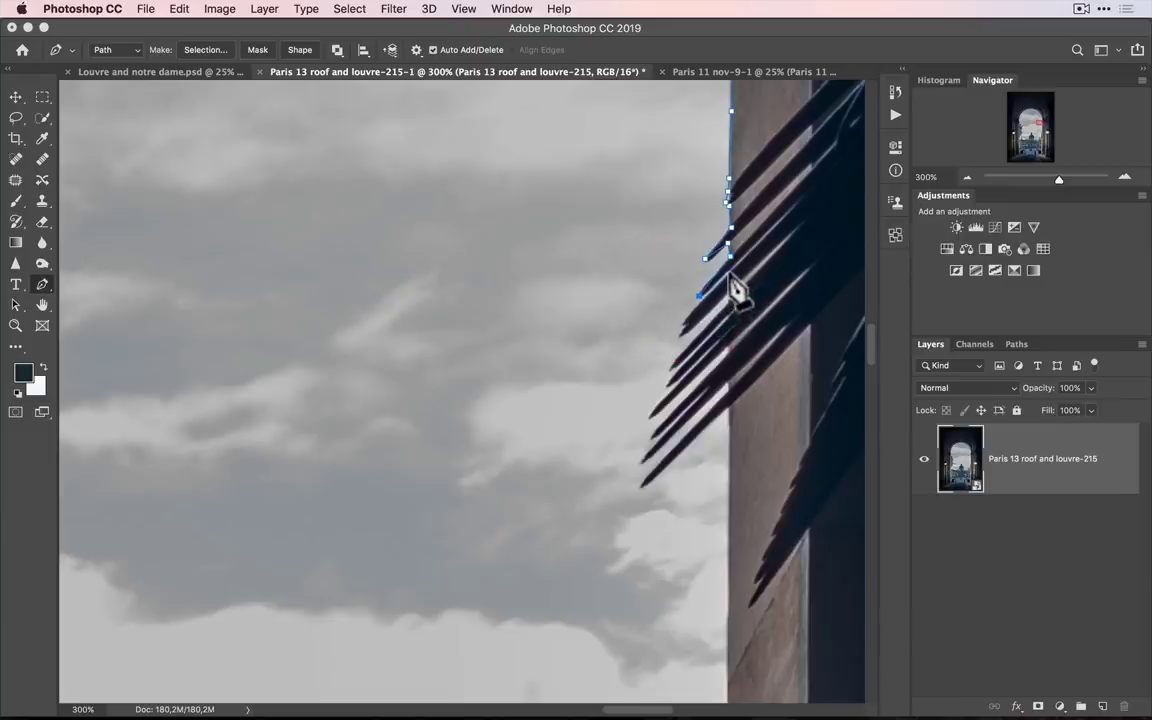
click(684, 325)
click(728, 297)
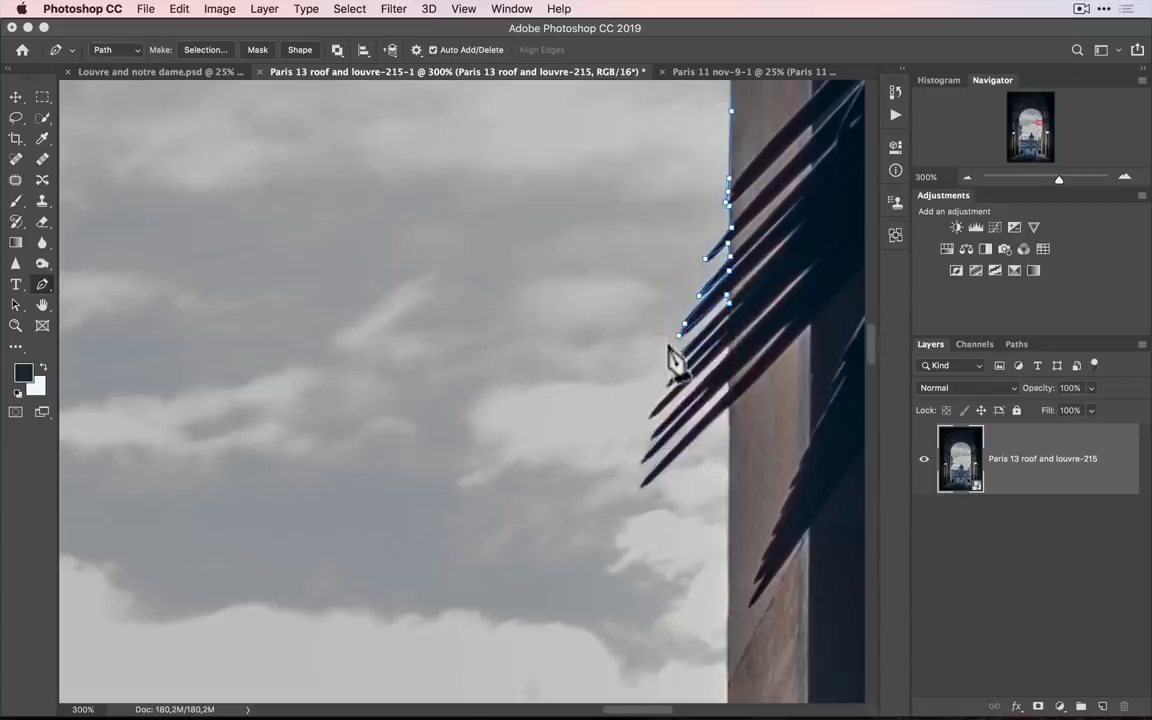
- Adjust the anchor point on the current spike's tip and trace around the next lower spikes of the right pillar
super+click(666, 366)
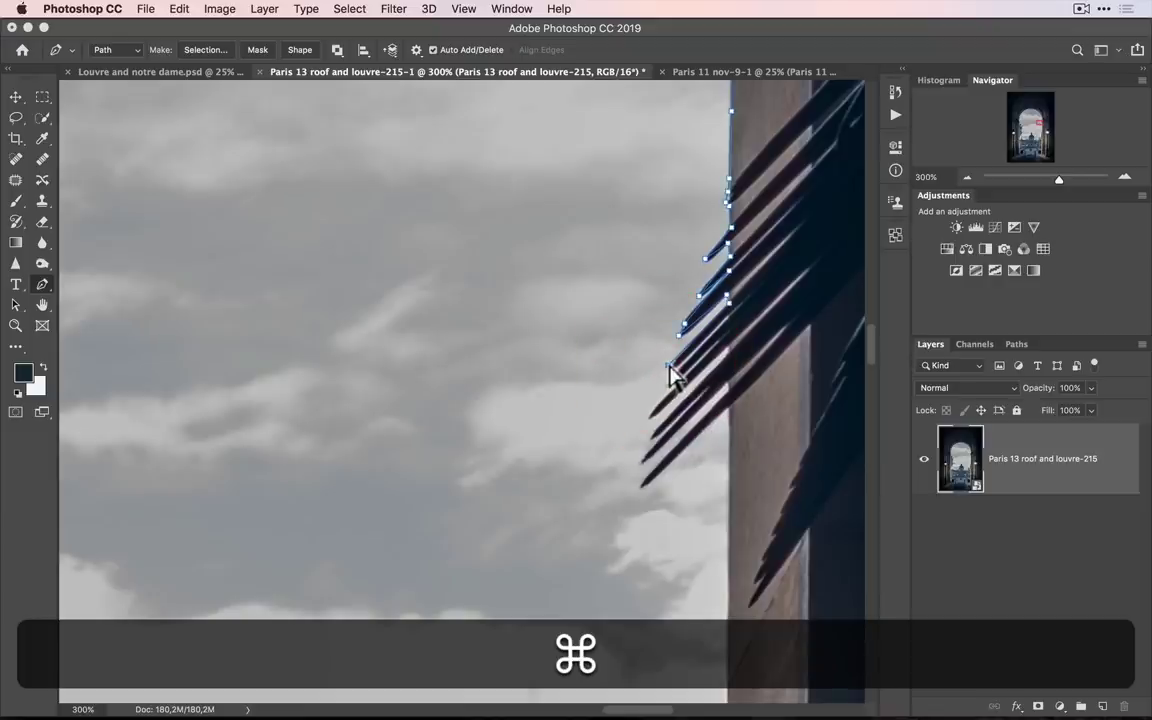
super+click(668, 366)
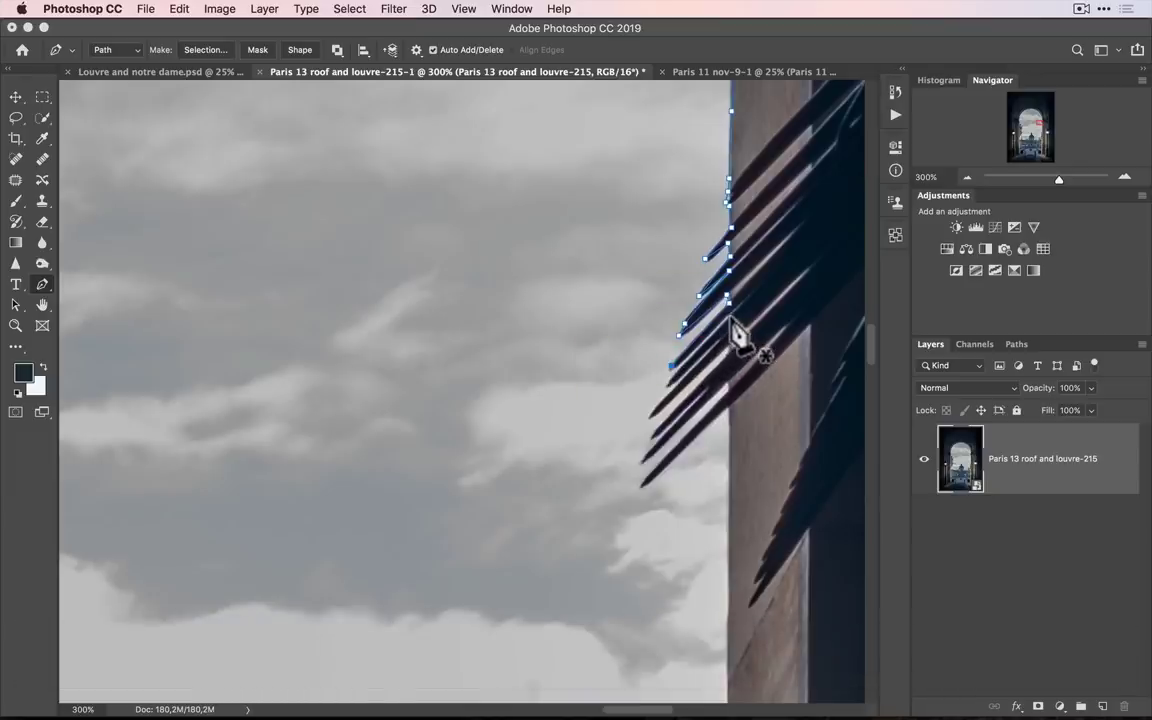
click(676, 391)
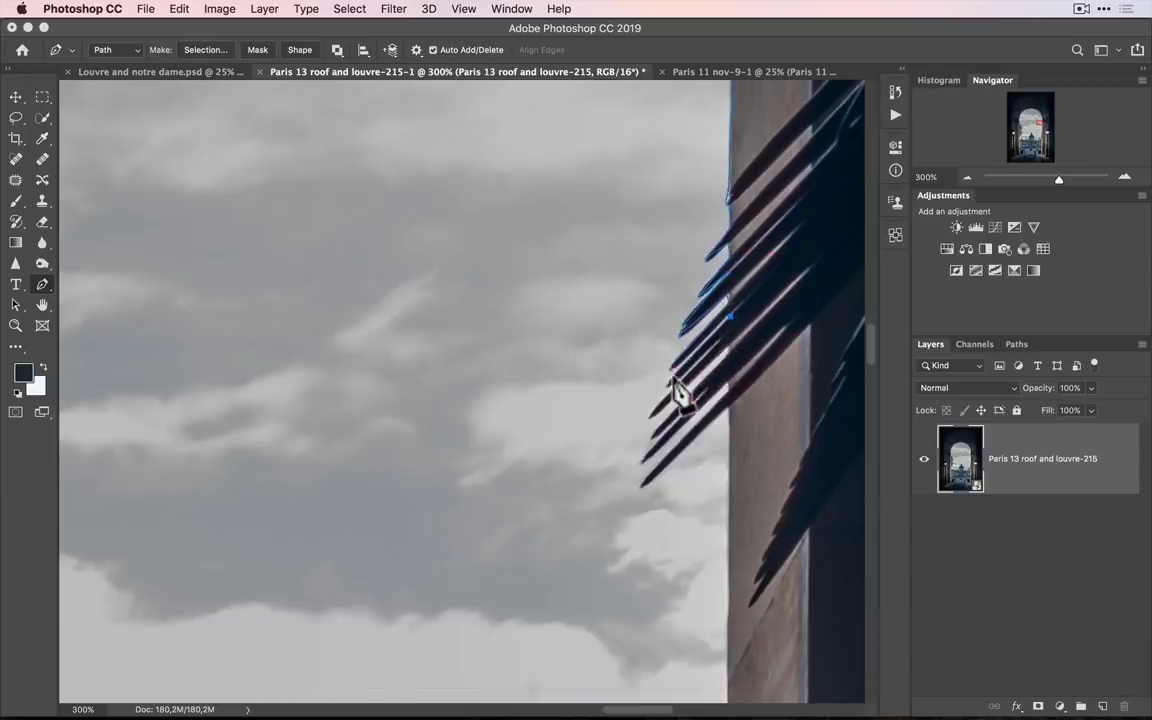
click(722, 343)
click(652, 415)
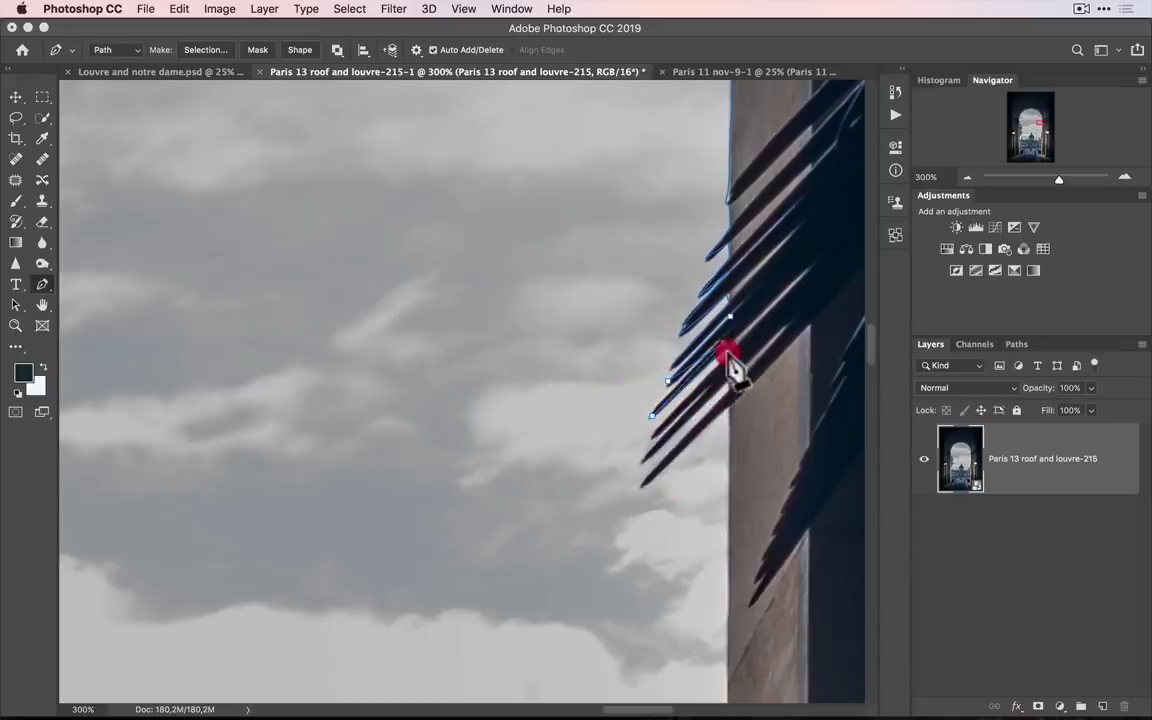
- Carry the path down the straight right pillar edge past the treetop to the top of the wall lantern
key(space)
drag(656, 501, 628, 216)
key(ctrl)
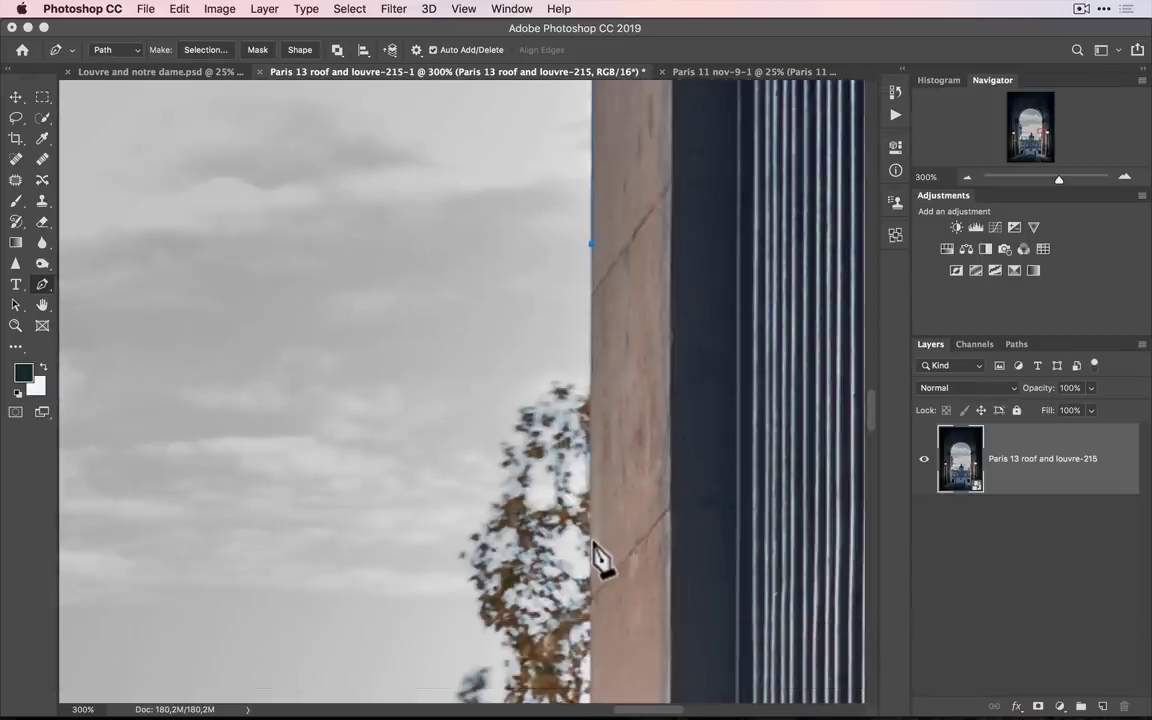
key(space)
drag(593, 548, 620, 226)
click(600, 243)
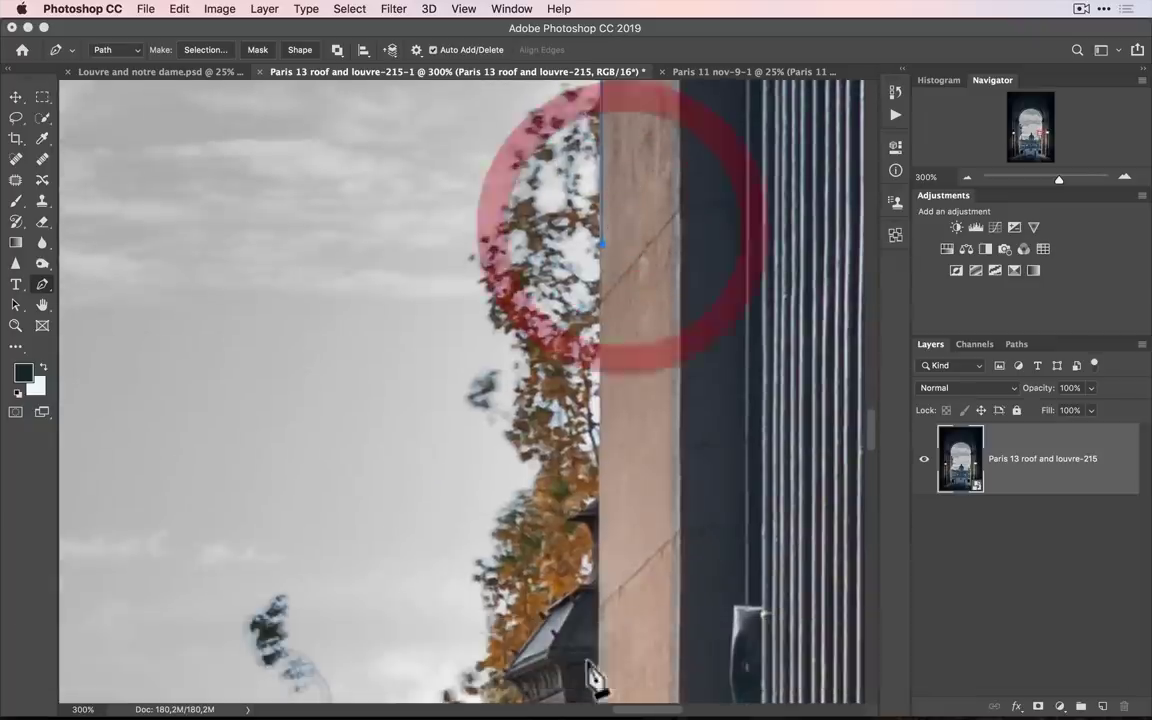
click(600, 626)
- Continue the path down the right pillar edge past the wall lantern and the trees below it
key(space)
drag(634, 601, 617, 211)
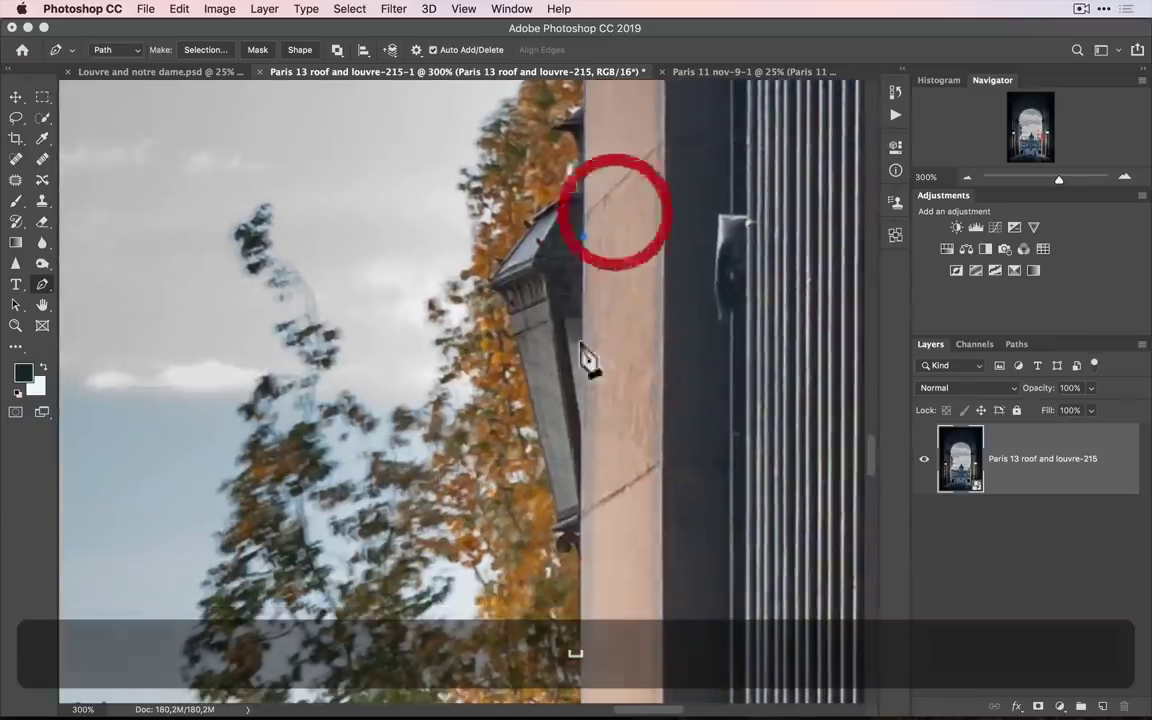
click(583, 602)
key(space)
drag(584, 605, 617, 301)
click(583, 622)
- Trace the lower right pillar edge and its stepped base down to the pavement beside the stone bollard
key(space)
drag(607, 594, 607, 193)
click(567, 425)
key(space)
drag(555, 452, 476, 31)
drag(517, 396, 510, 100)
key(space)
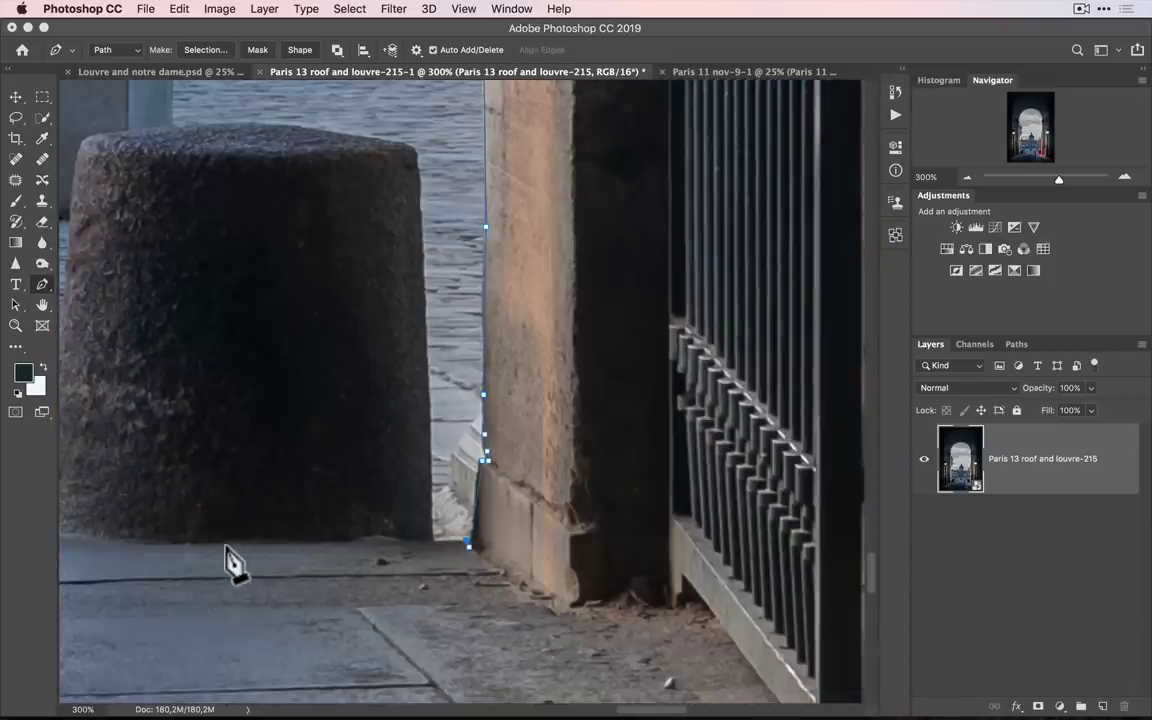
- Trace the curb edge of the pavement from the right stone bollard leftward until just past the right metal post
key(space)
drag(228, 552, 892, 236)
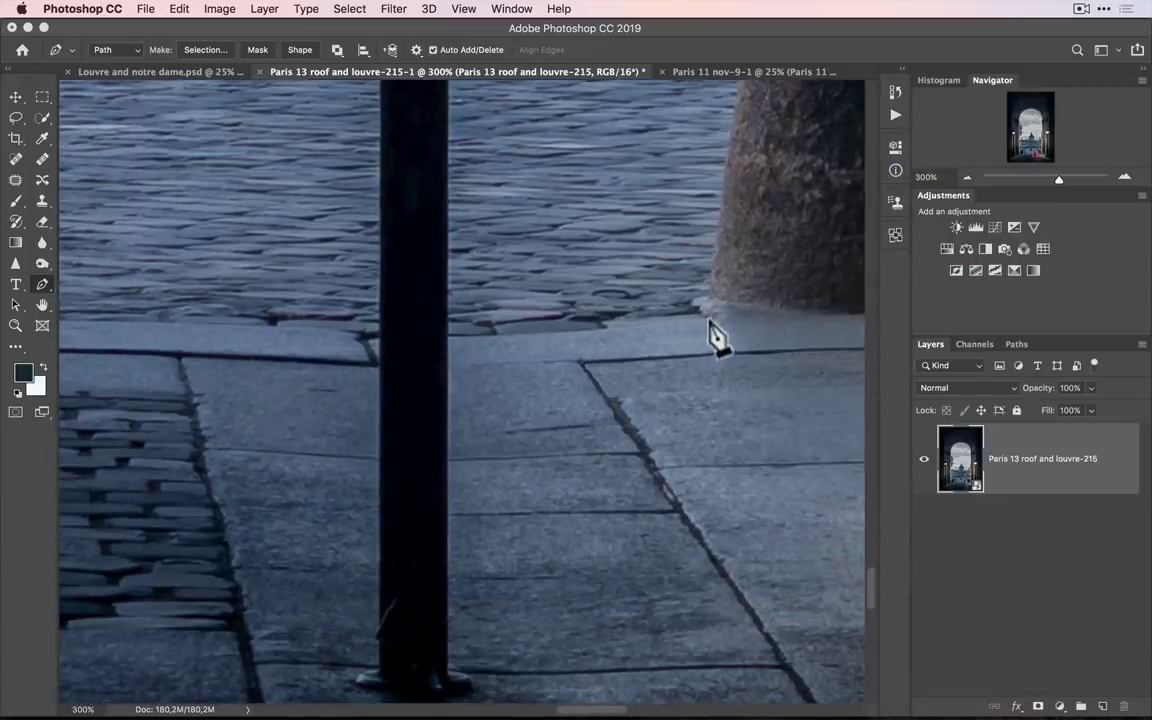
click(603, 327)
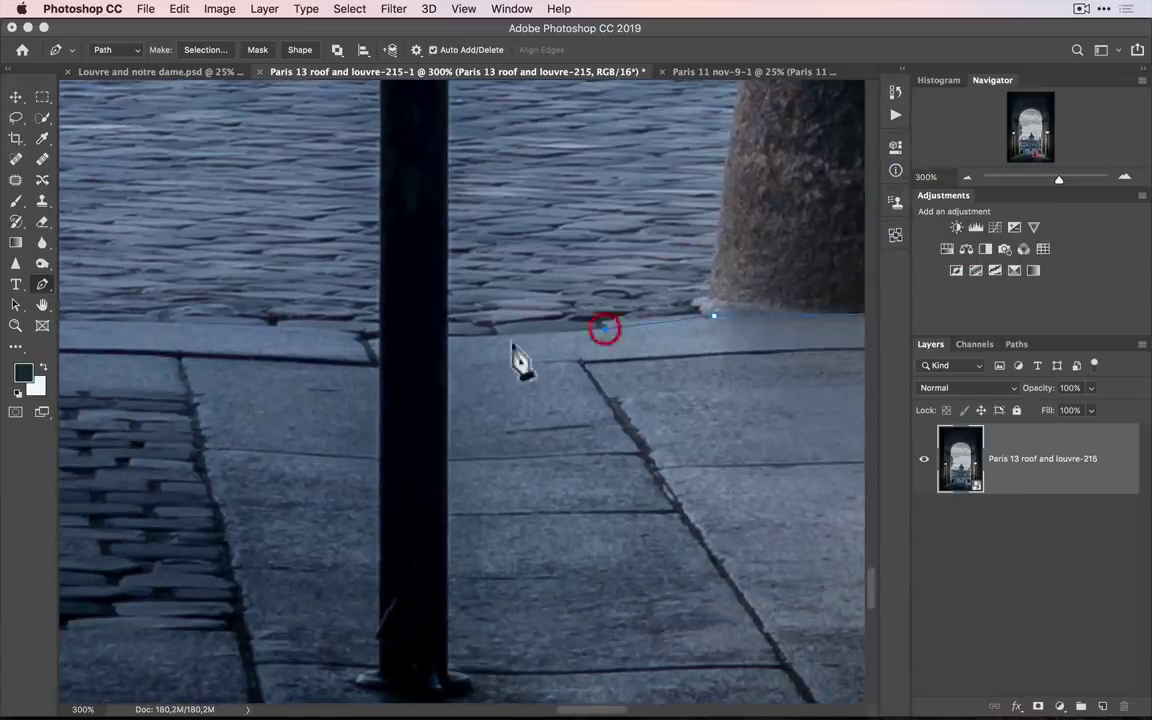
click(451, 335)
click(334, 331)
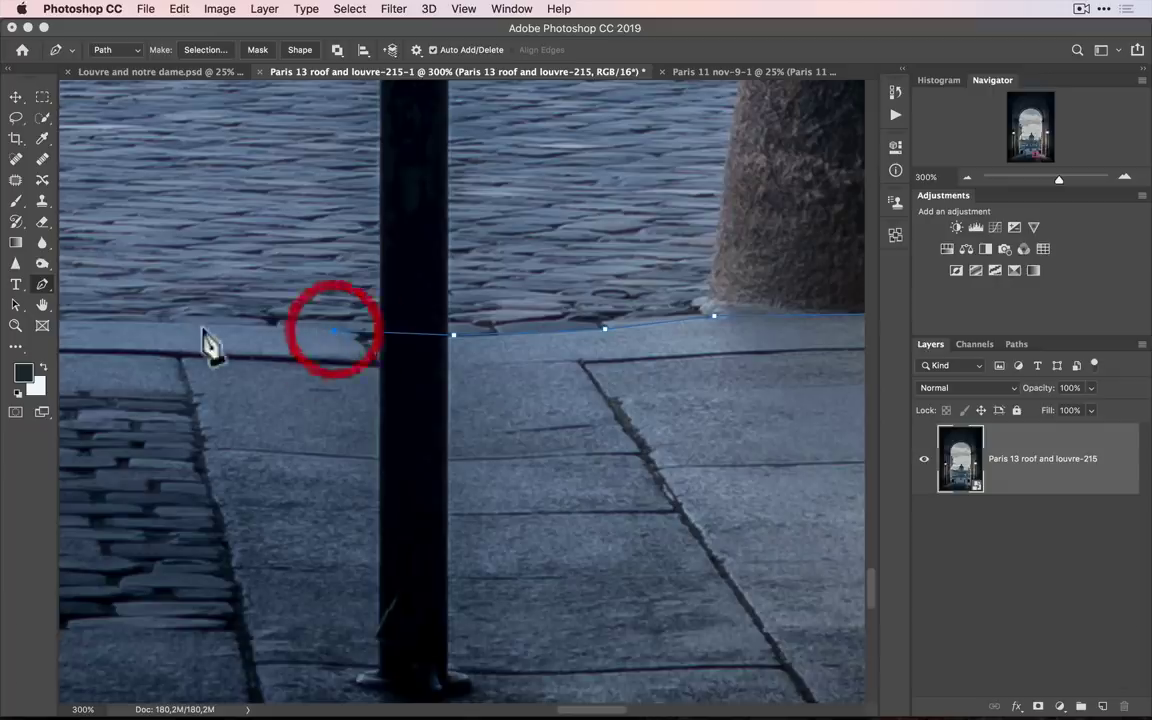
- Continue the path along the curb edge above the cobbled centre strip and past the left metal post
key(space)
drag(489, 249, 836, 257)
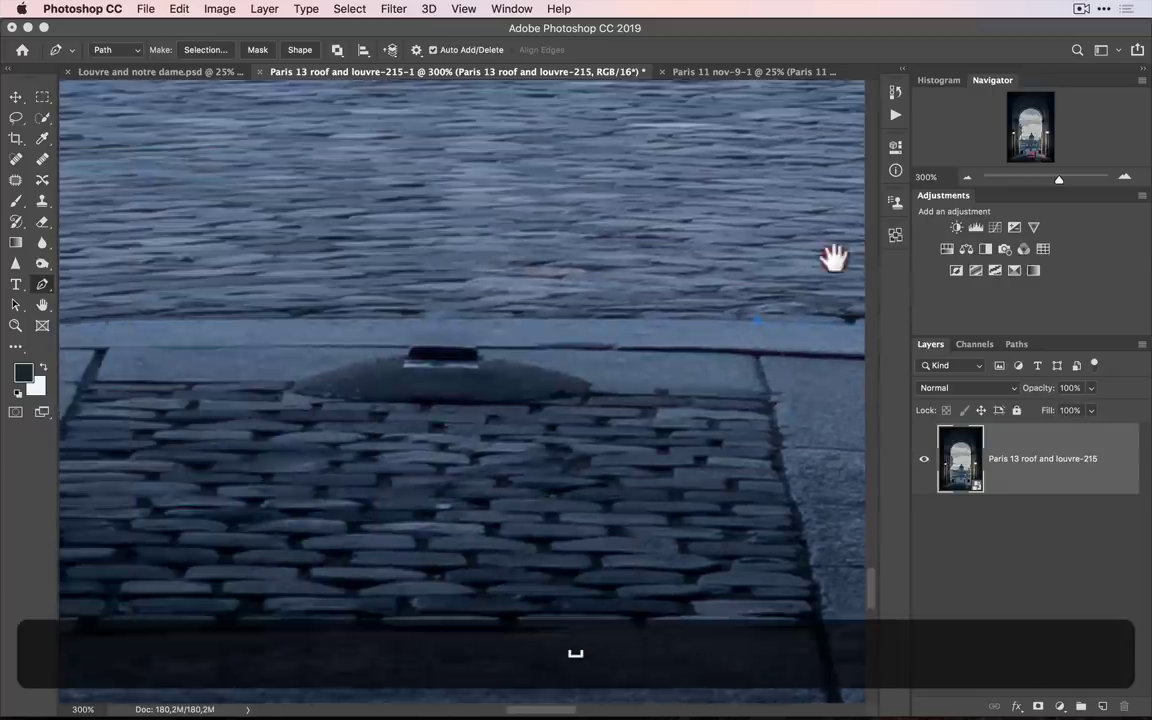
key(space)
drag(555, 250, 975, 255)
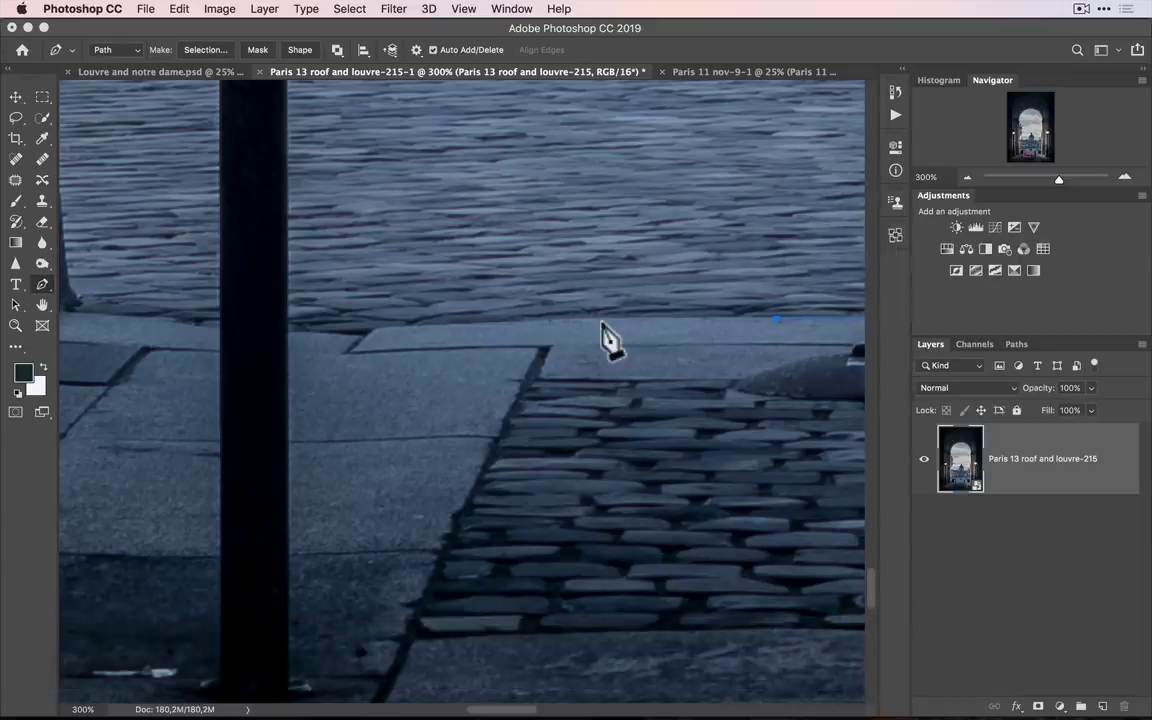
click(591, 321)
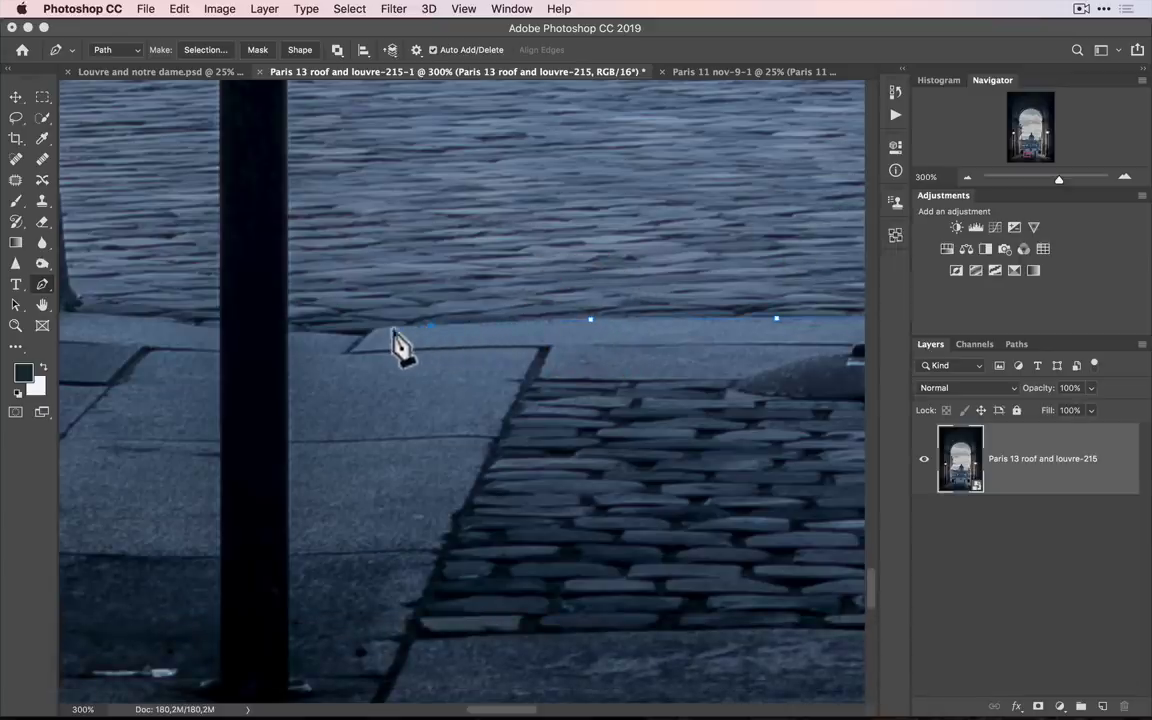
click(362, 333)
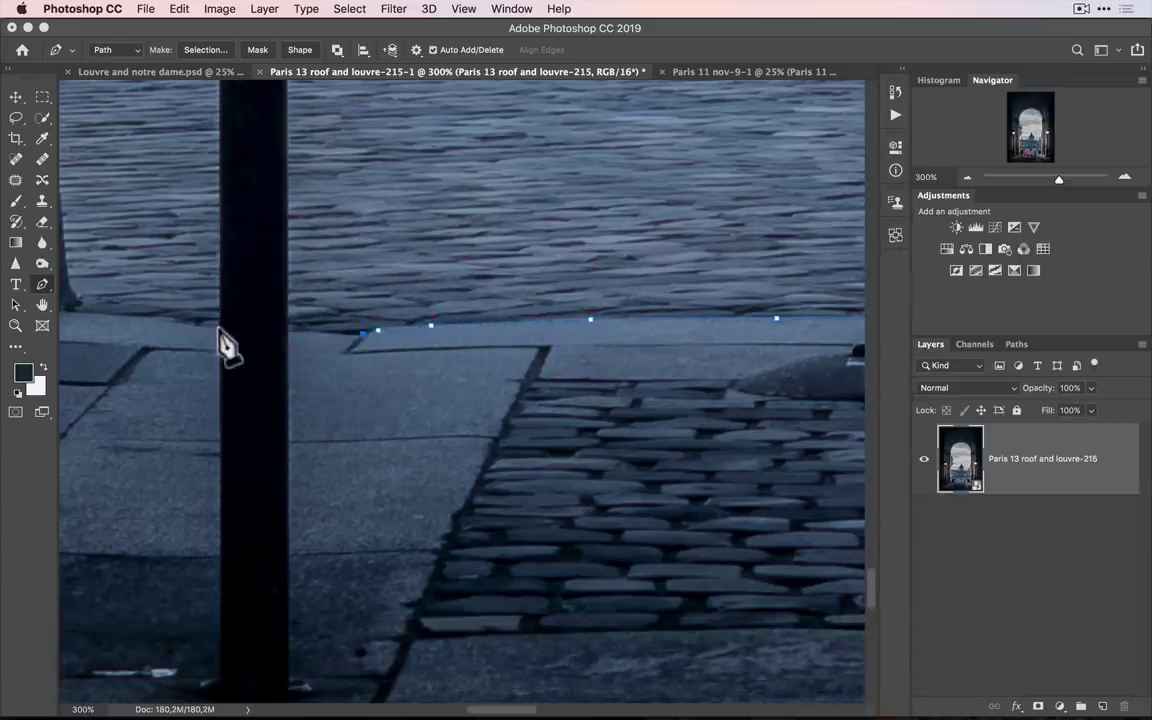
click(218, 328)
click(182, 322)
- Trace the pavement edge below the left stone bollard and close the path at the base of the left pillar
key(space)
drag(160, 303, 365, 309)
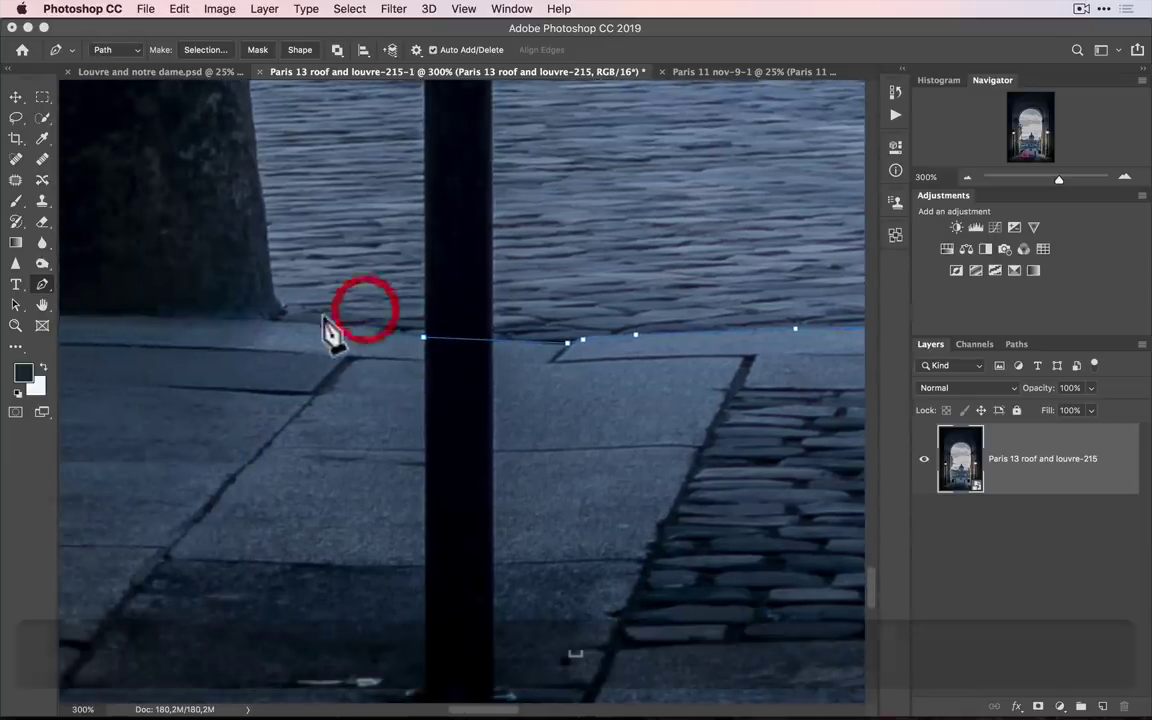
click(305, 318)
drag(308, 283, 998, 266)
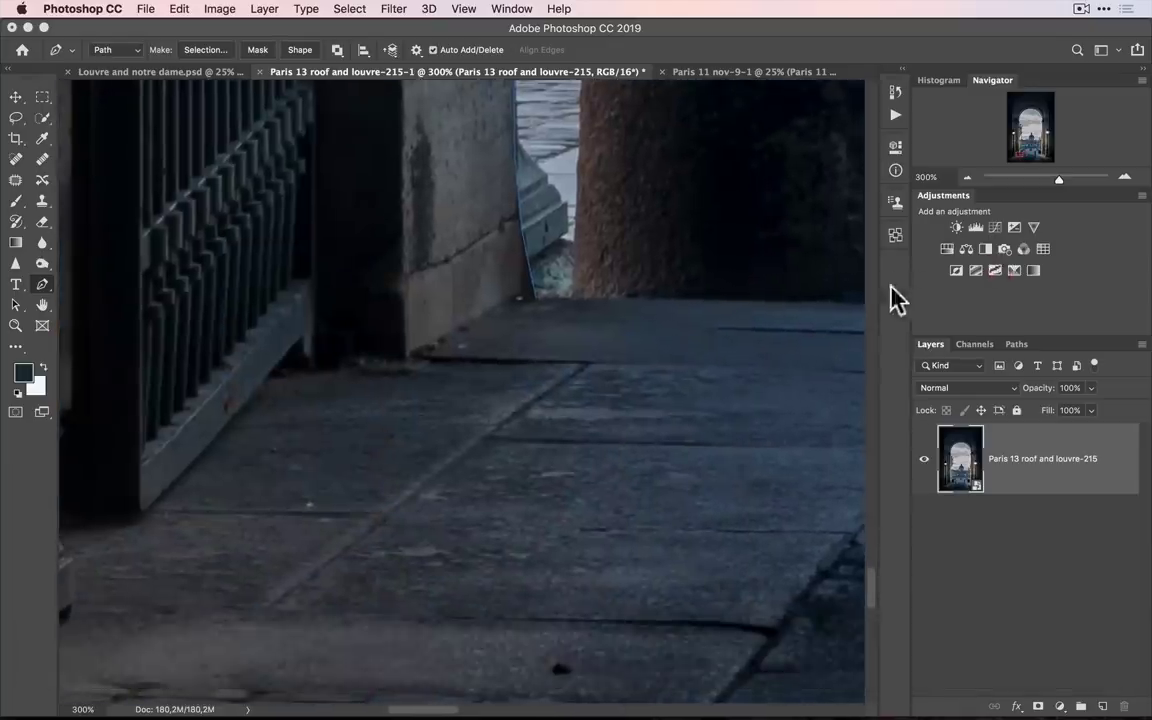
click(635, 301)
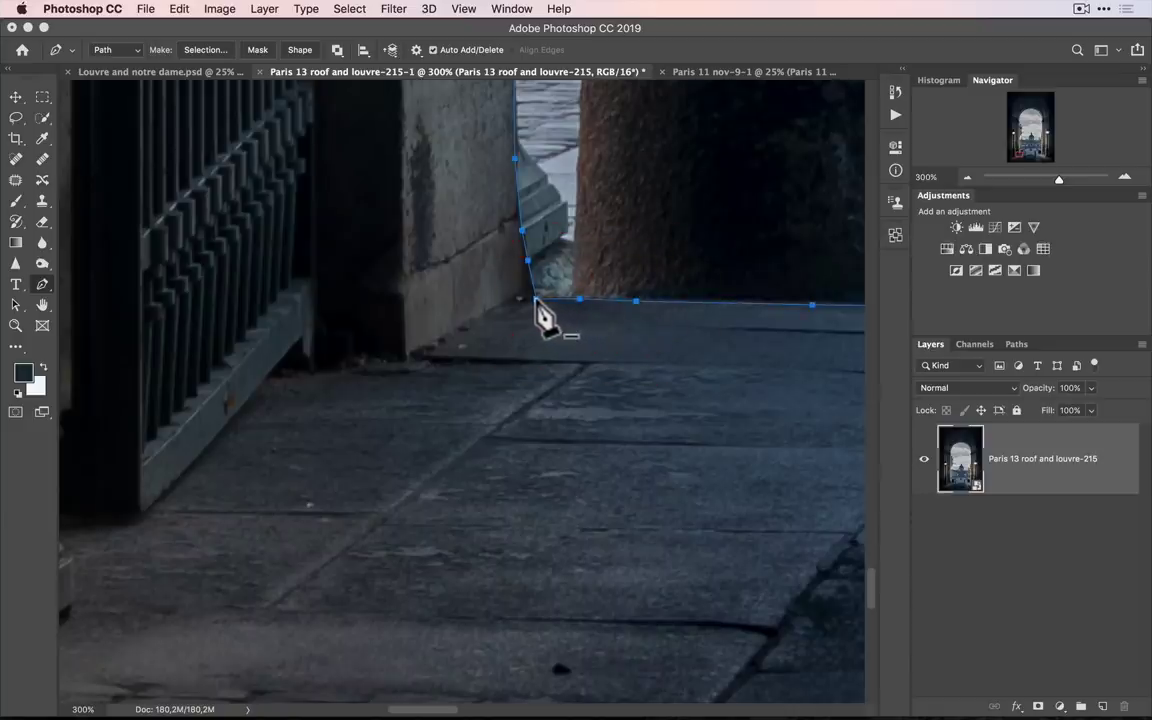
- Convert the closed path into a new anti-aliased selection with a feather radius of 0 pixels
right_click(536, 300)
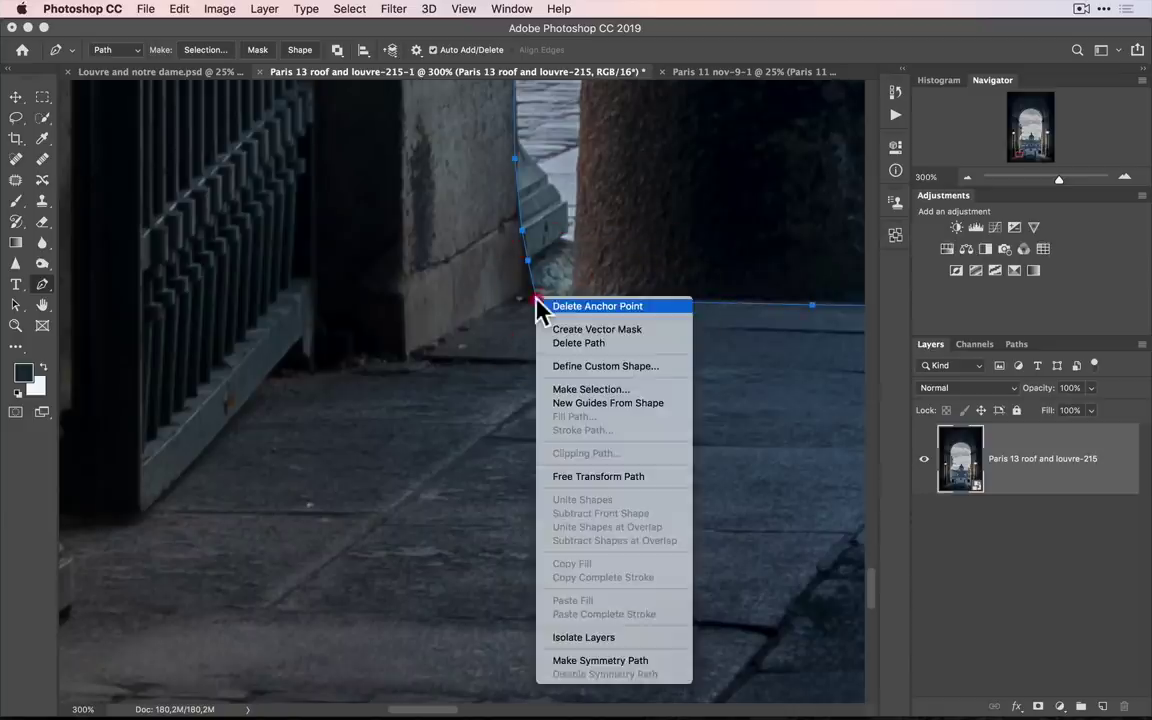
click(591, 391)
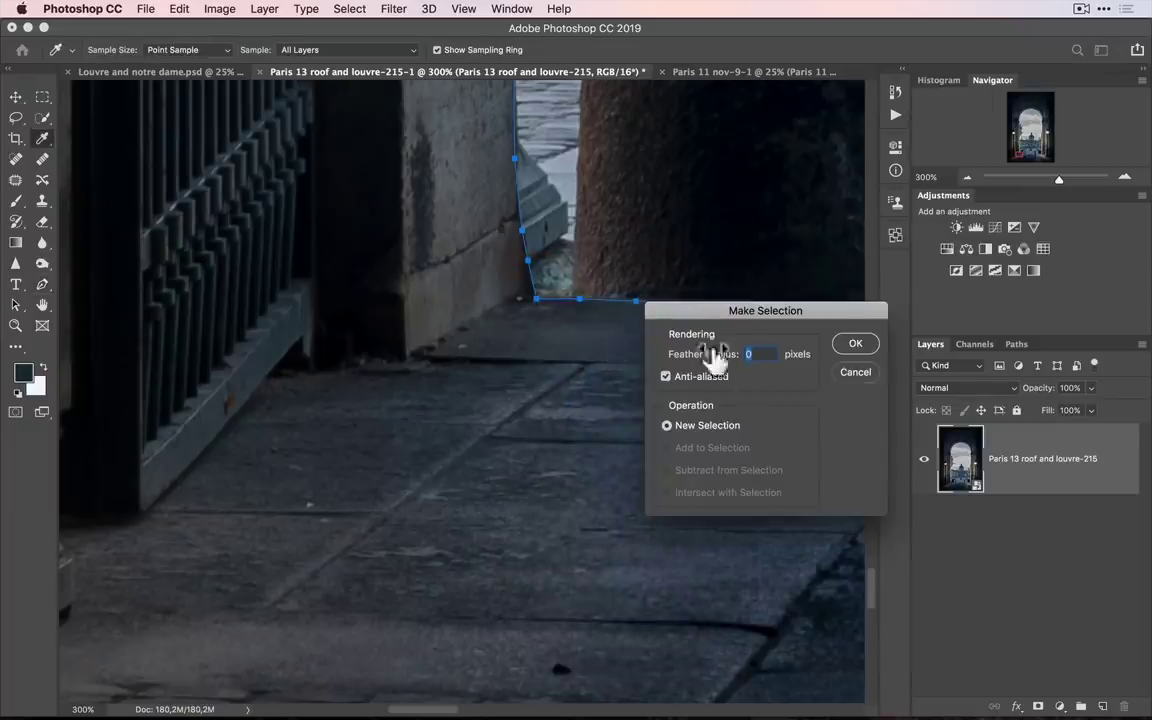
click(860, 346)
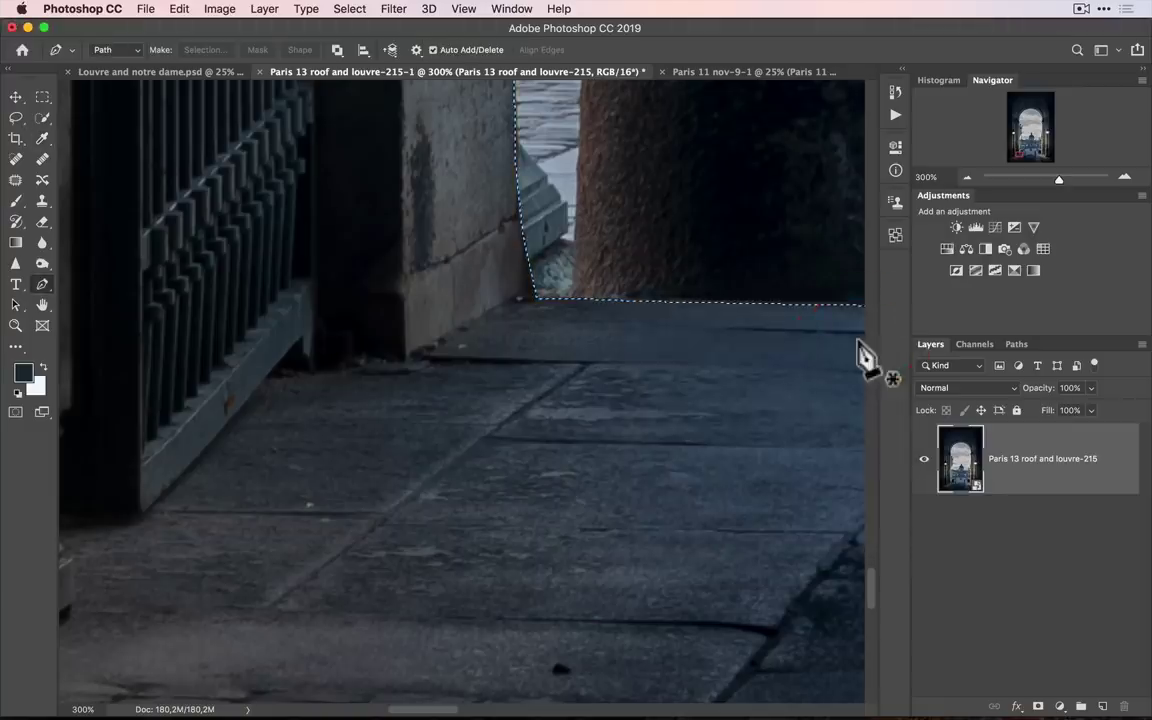
- Add a layer mask to the Louvre layer from the arch selection and invert it to hide the opening
key(alt+z)
alt+click(604, 352)
alt+click(638, 334)
alt+click(753, 257)
alt+click(755, 258)
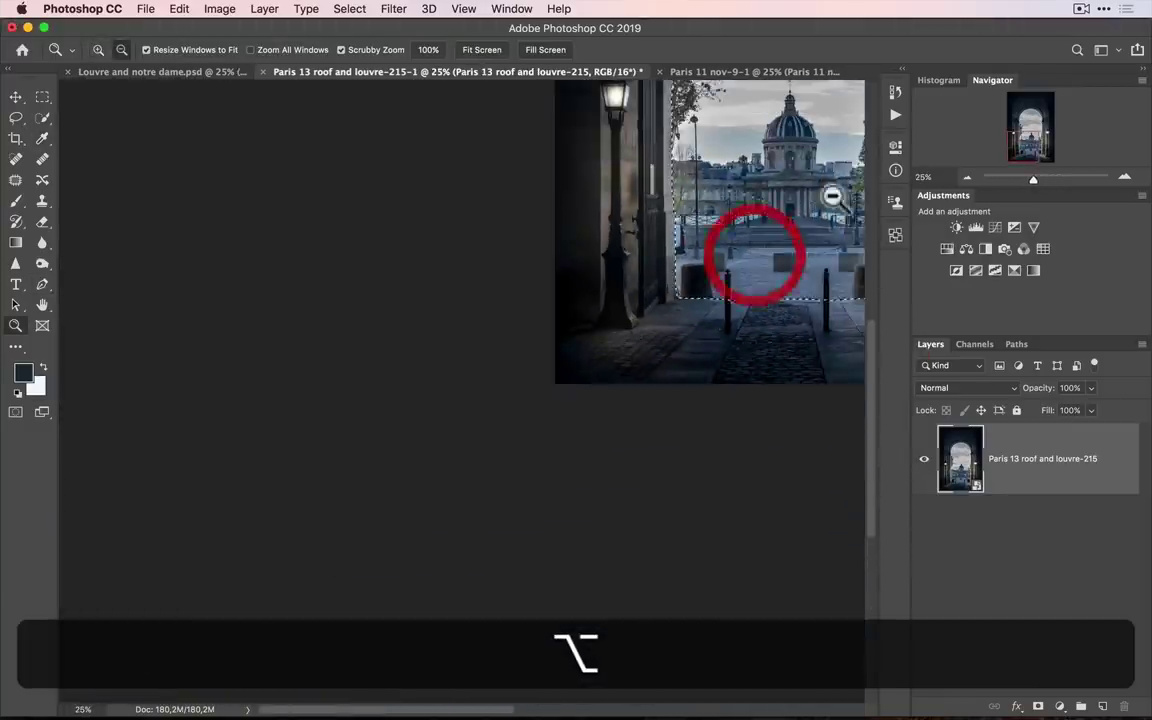
drag(780, 159, 458, 432)
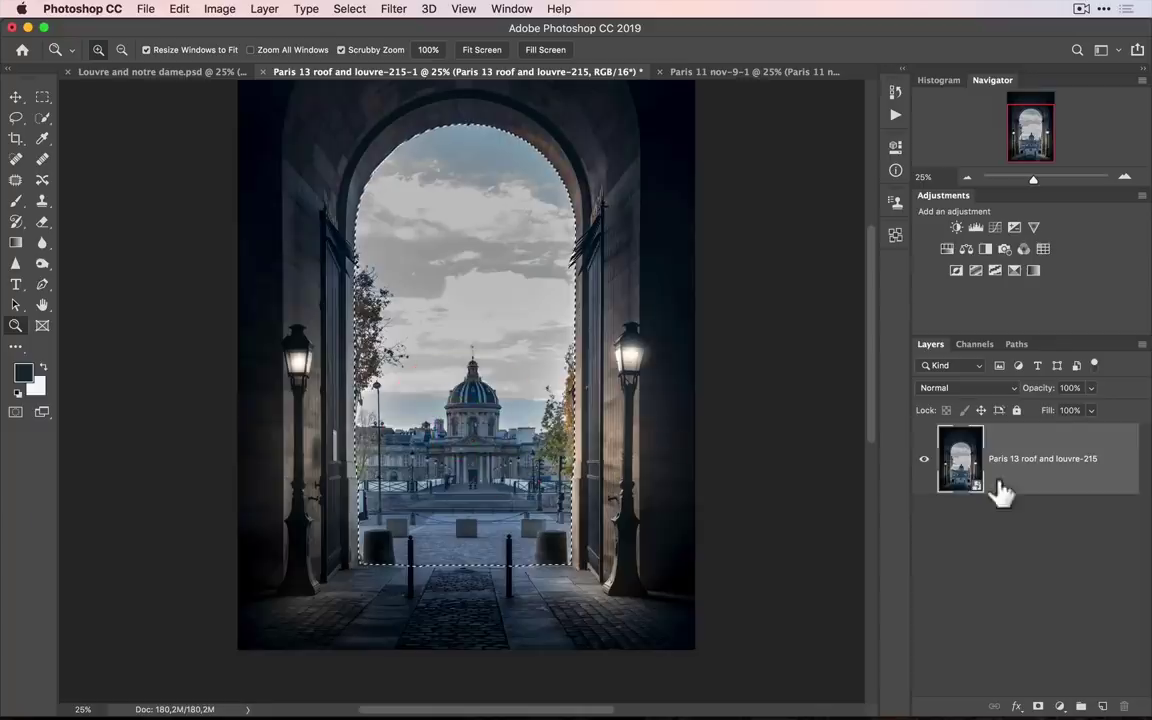
click(1038, 706)
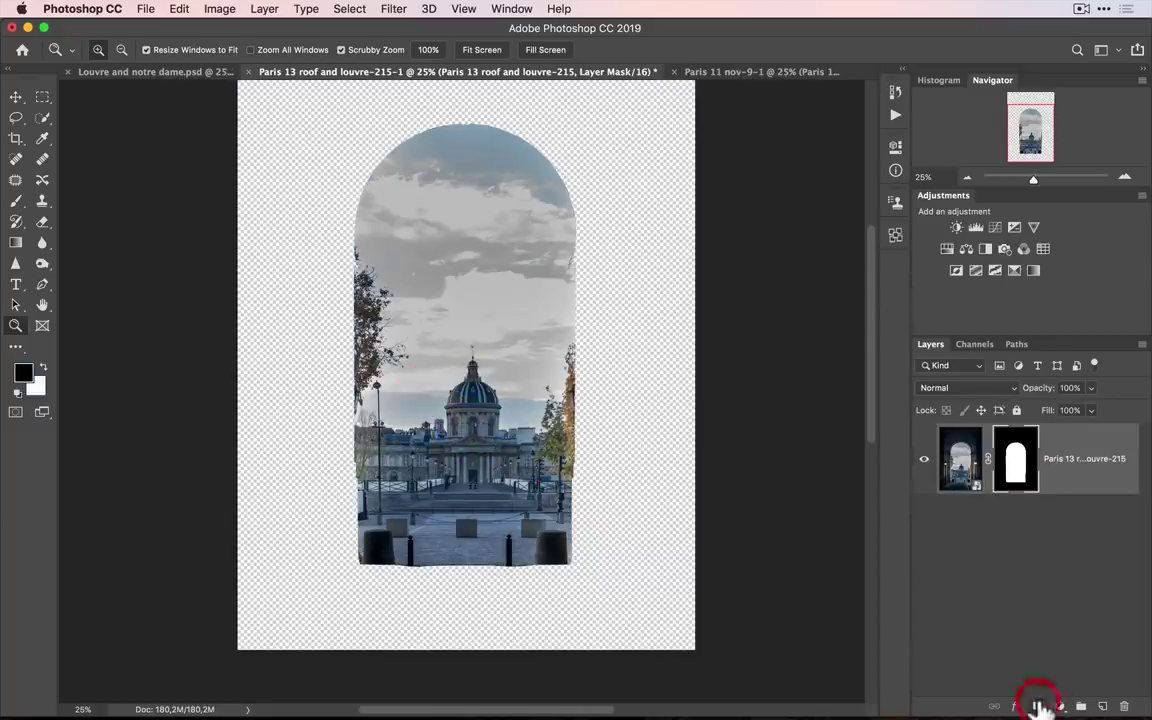
click(1015, 458)
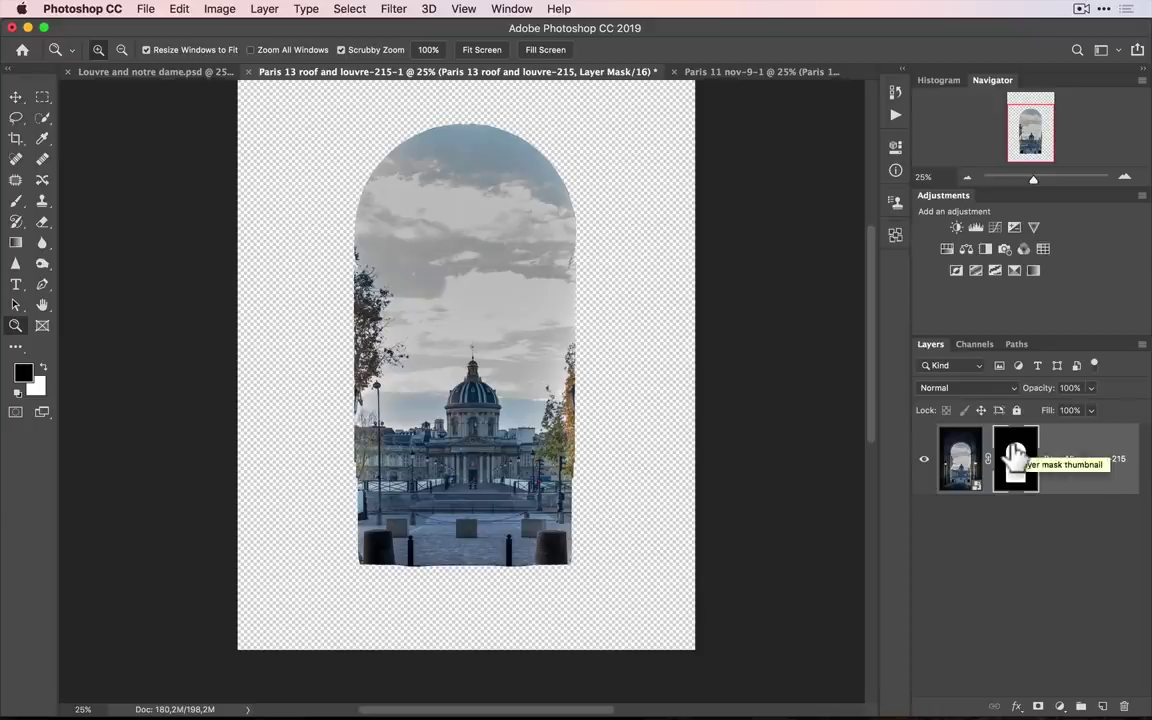
key(super+i)
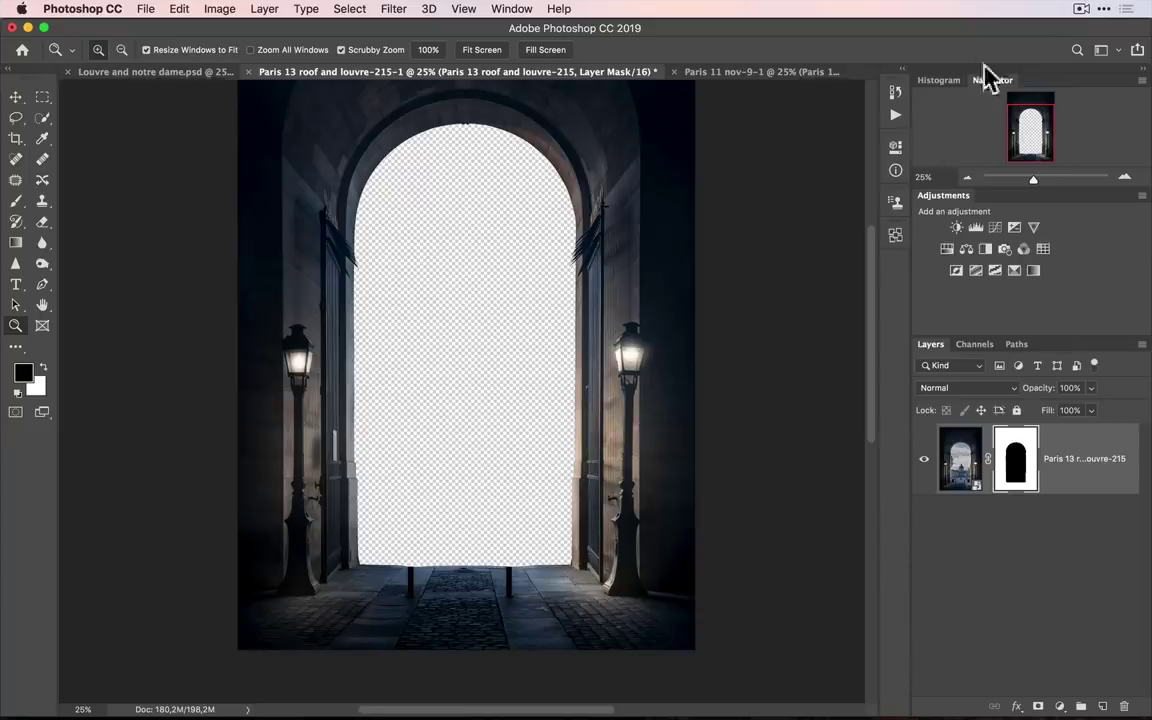
- Copy the night photo layer from the Paris 11 nov-9-1 document into the masked Louvre document
click(746, 73)
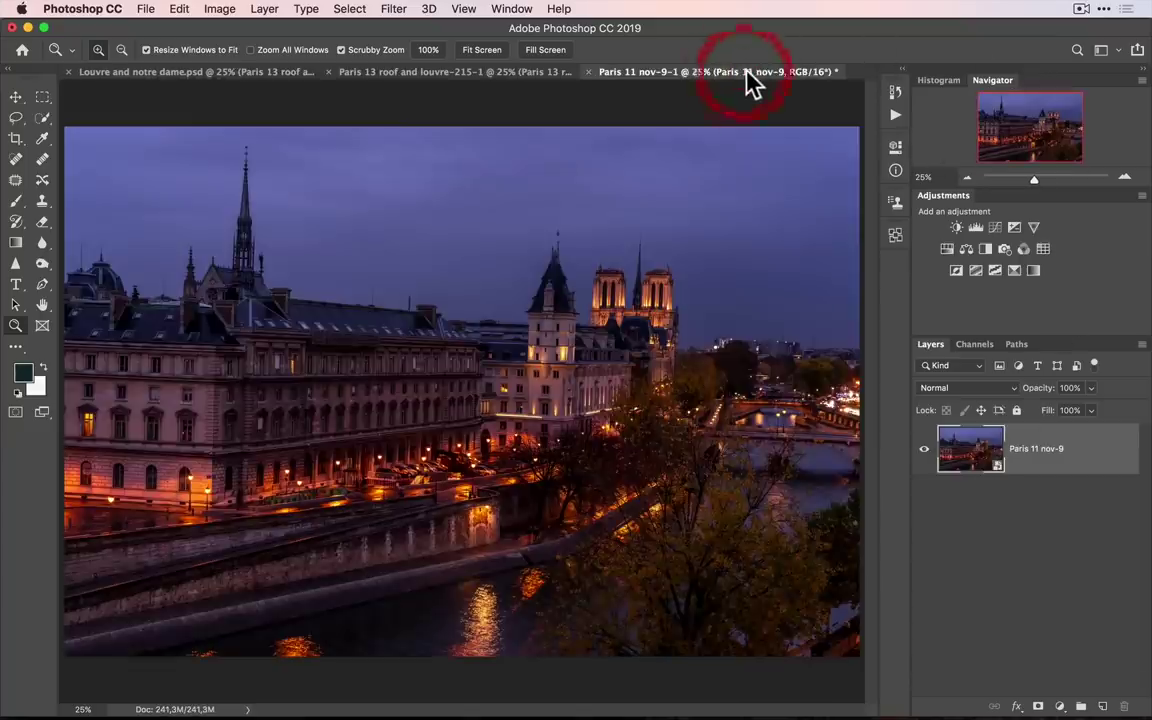
click(15, 97)
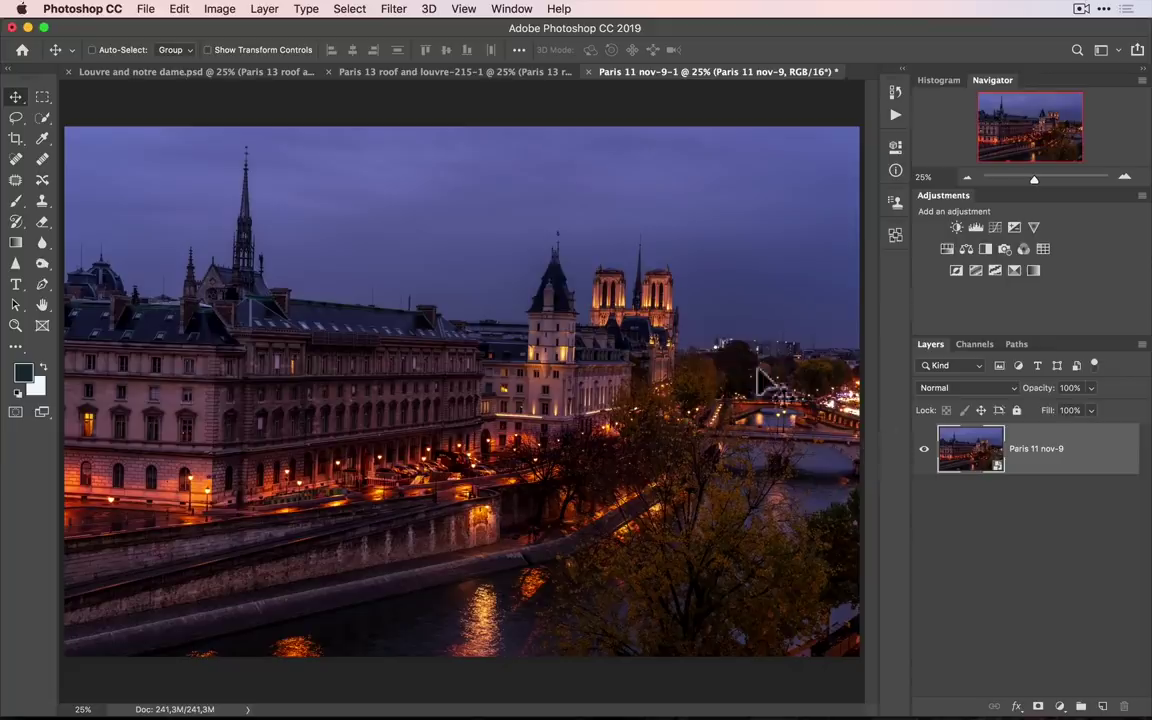
drag(558, 175, 514, 386)
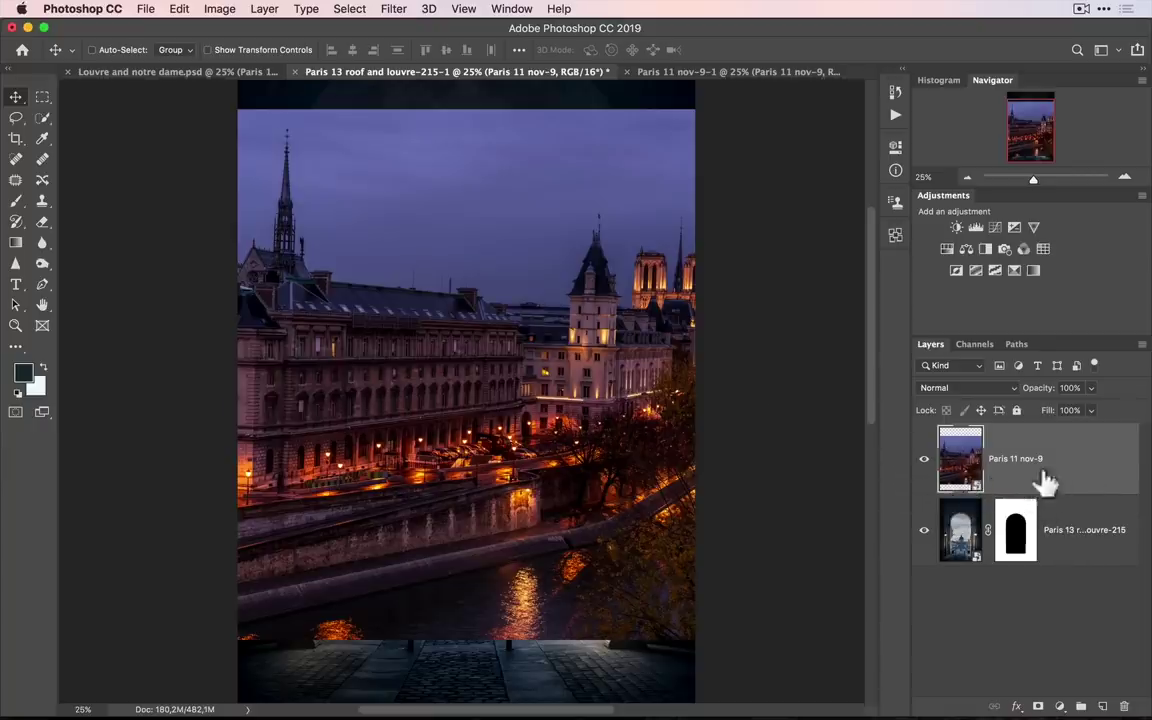
- Move the Louvre layer above the night photo and shift the night photo to place Notre Dame inside the arch
key(alt+bracketleft)
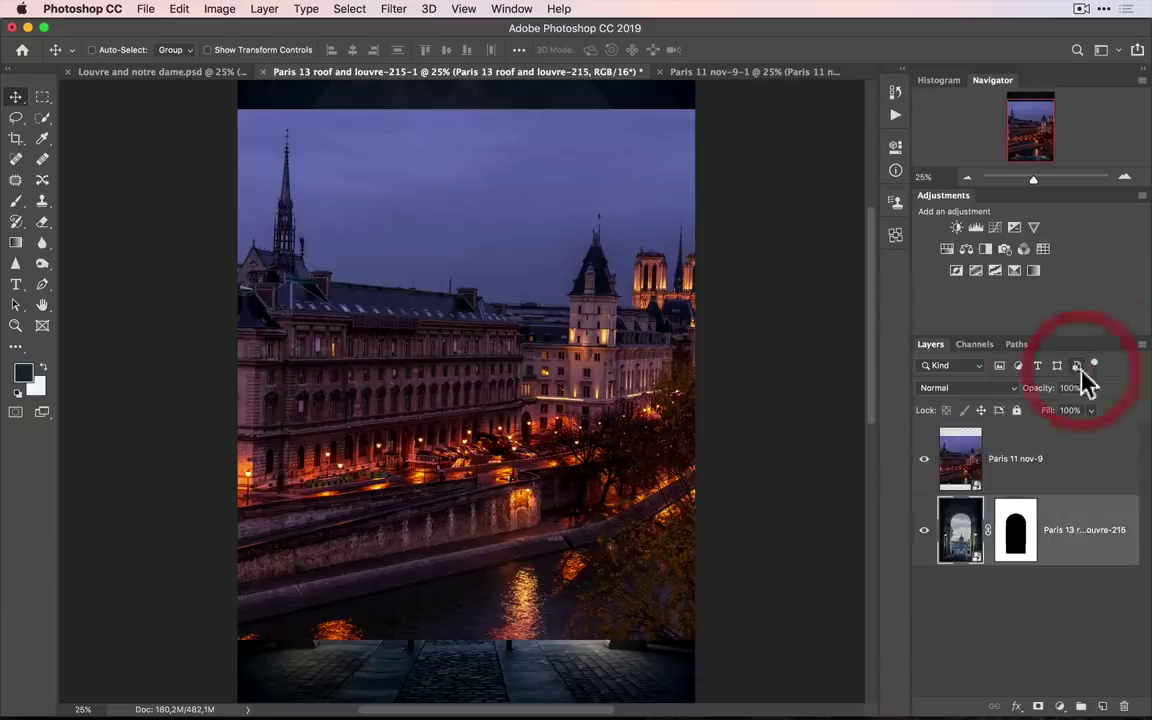
drag(965, 482, 960, 418)
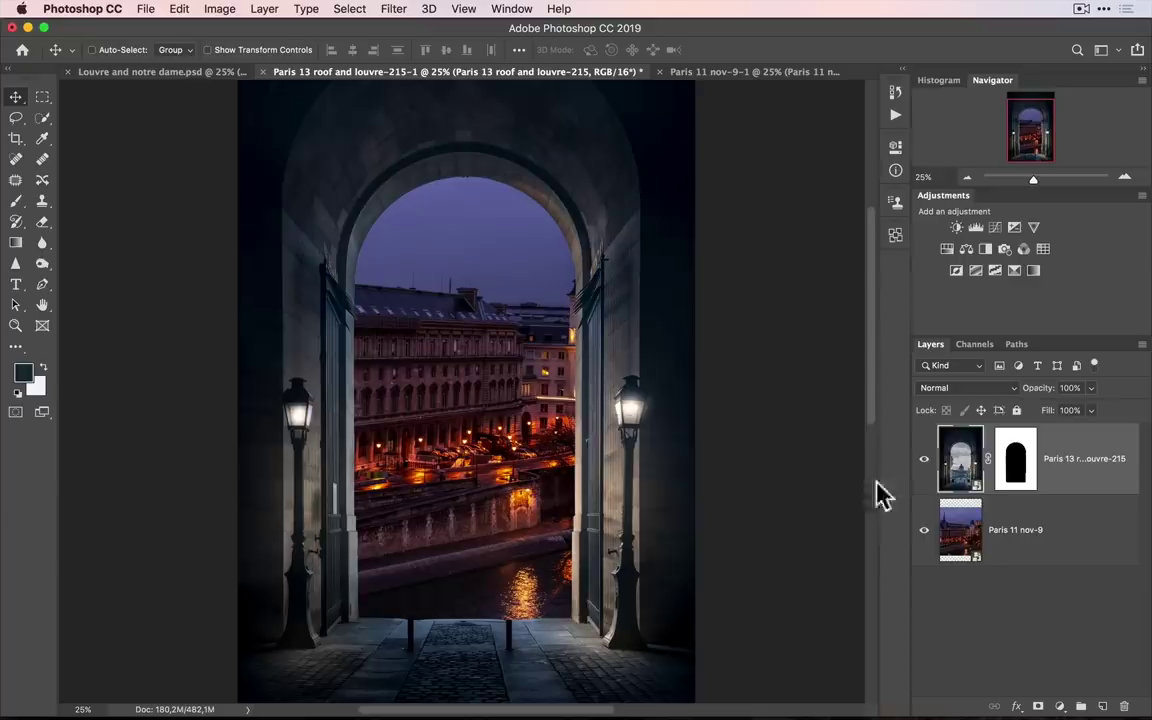
click(956, 530)
drag(545, 398, 357, 444)
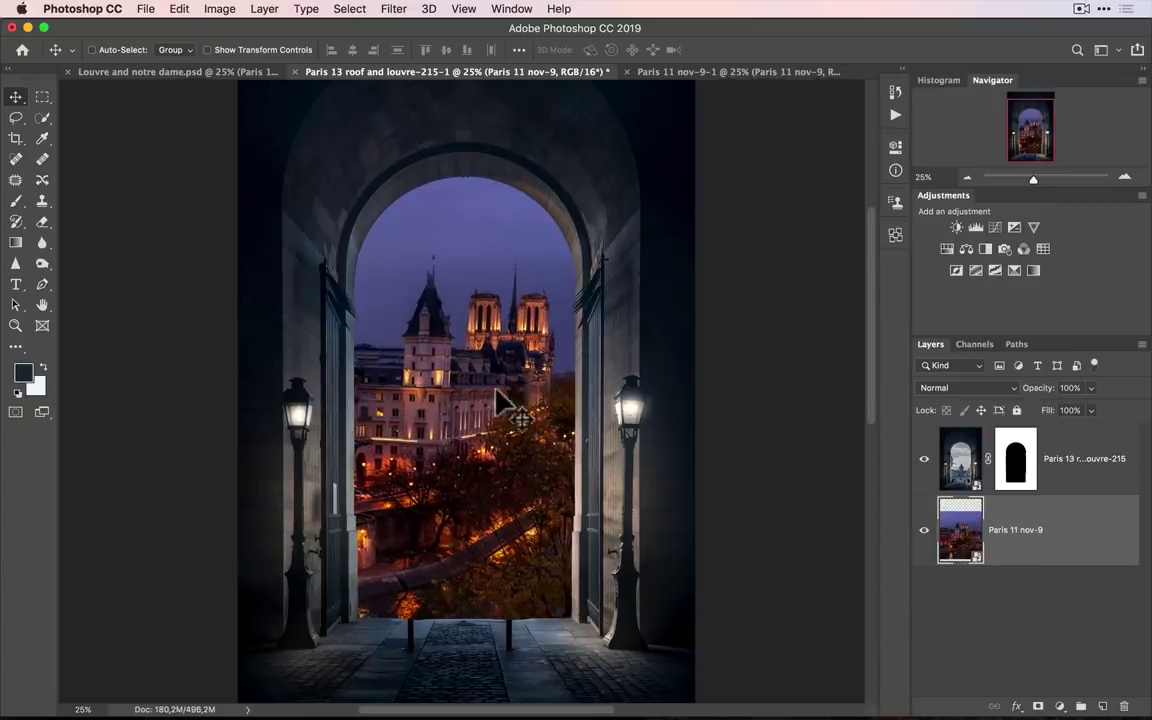
- Enlarge the night photo layer to about 121% with Free Transform and reposition it with Notre Dame framed by the arch
key(ctrl+z)
ctrl+click(533, 350)
click(488, 342)
key(ctrl+z)
alt+click(494, 343)
alt+click(517, 345)
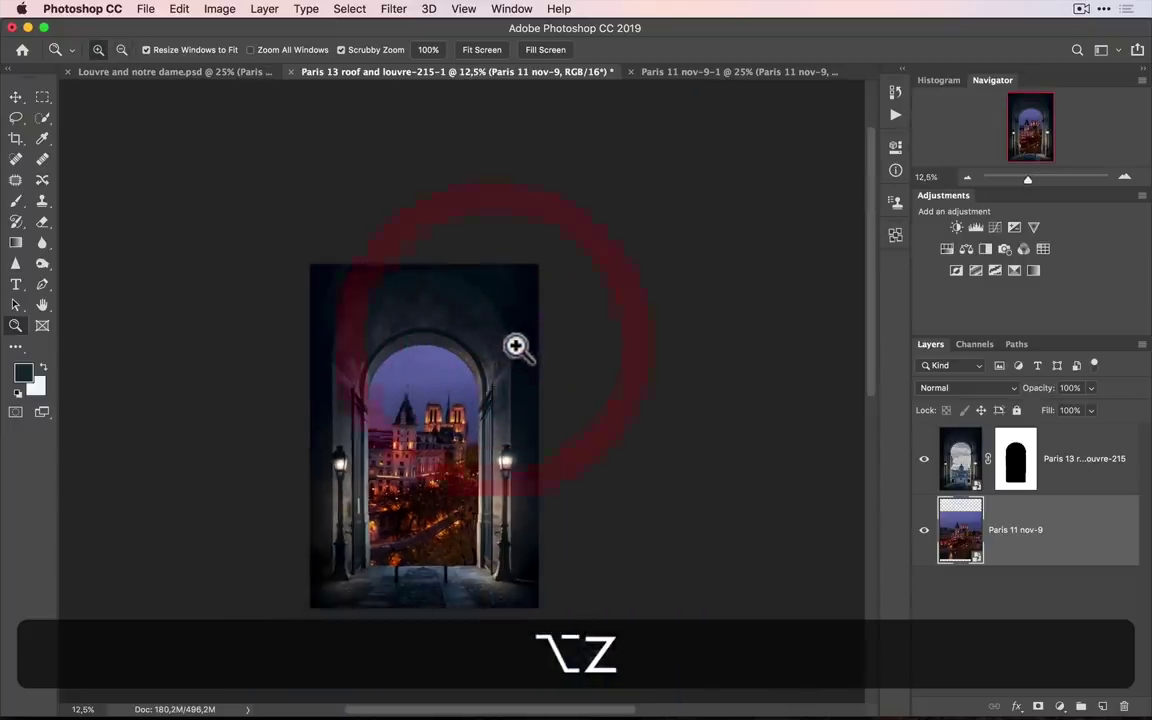
key(super+t)
super+click(638, 321)
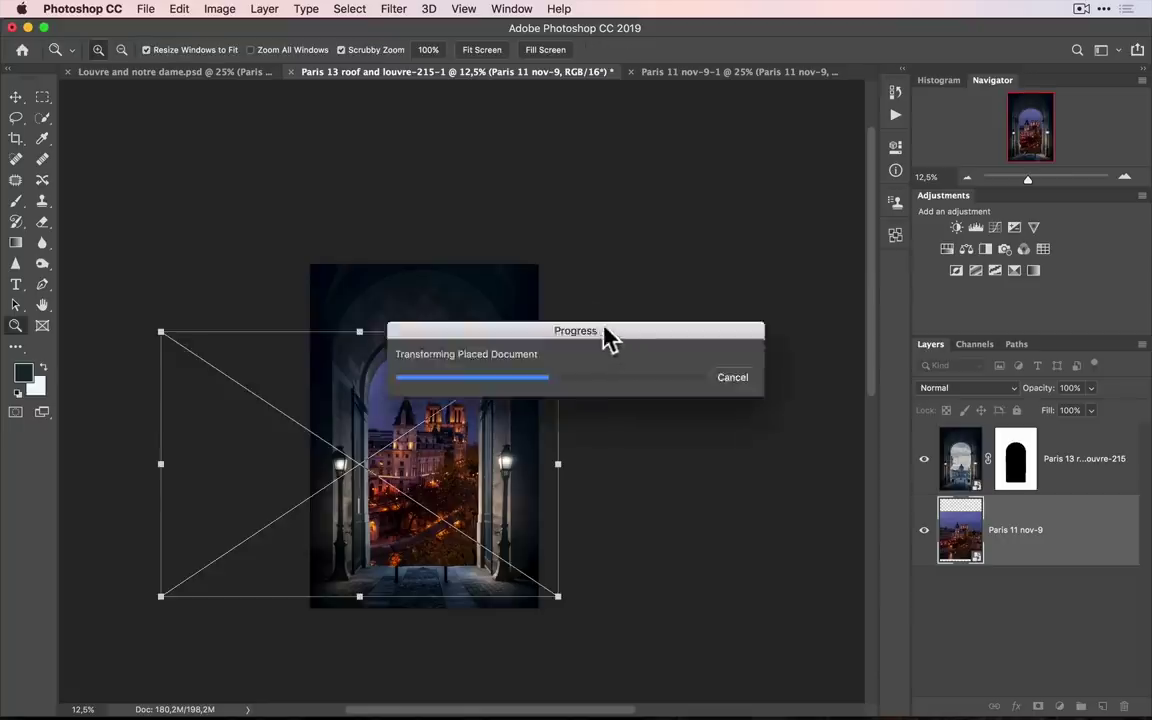
key(super+t)
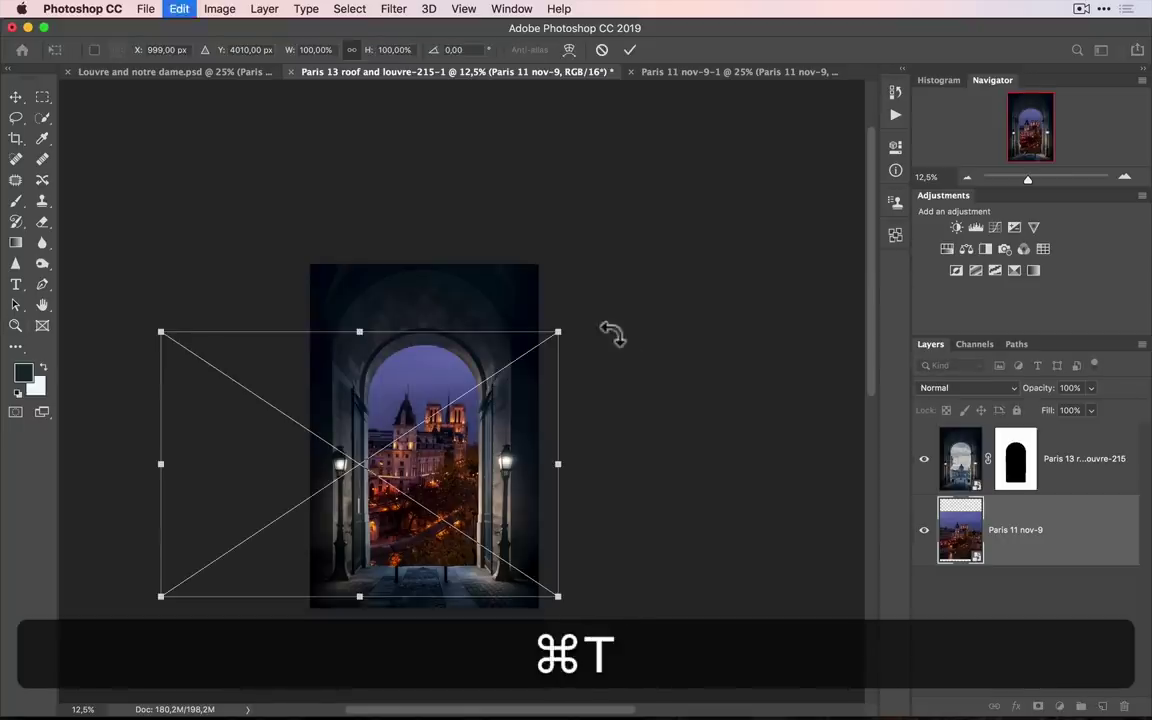
mouse_move(594, 322)
mouse_down()
mouse_move(591, 311)
mouse_move(650, 283)
mouse_up()
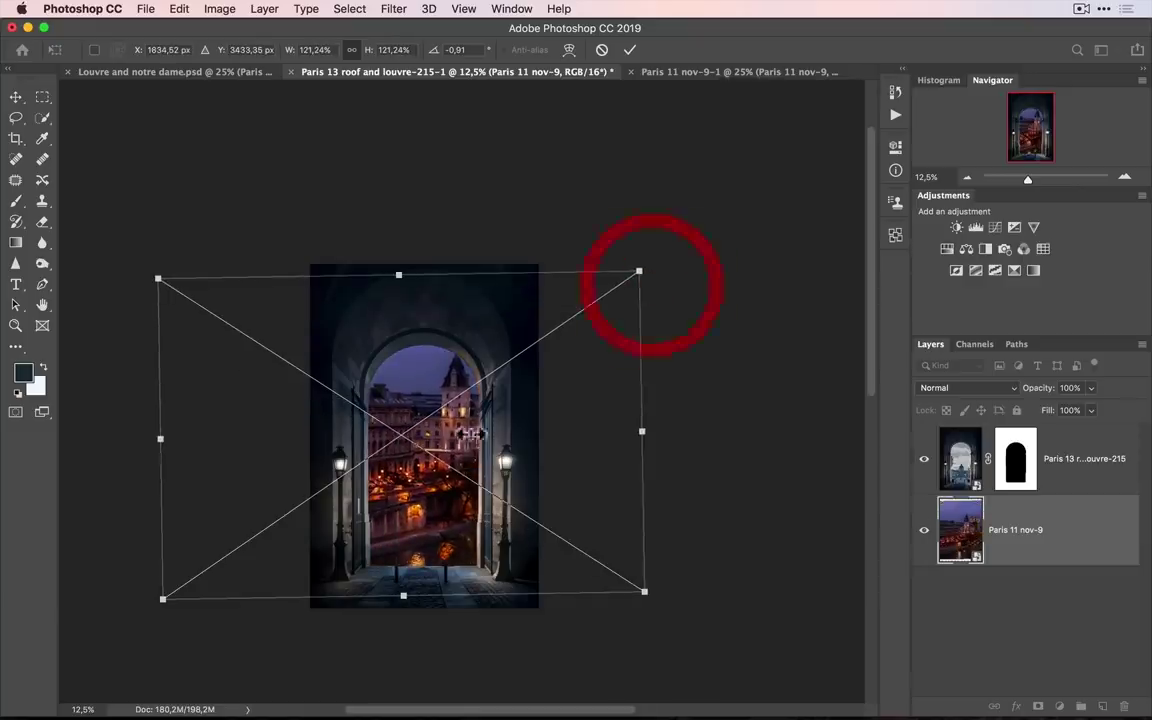
drag(481, 440, 422, 474)
key(Return)
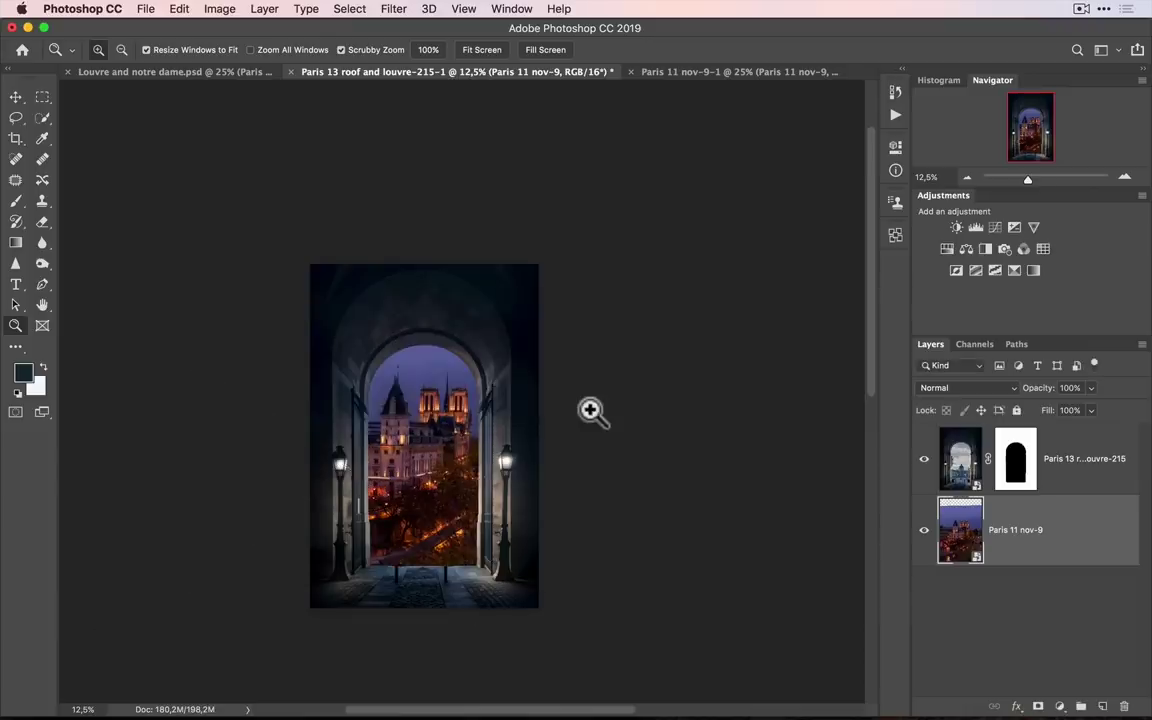
- Open the Louvre smart object in Camera Raw and warm it with Temperature 7200 and Tint +90
click(458, 424)
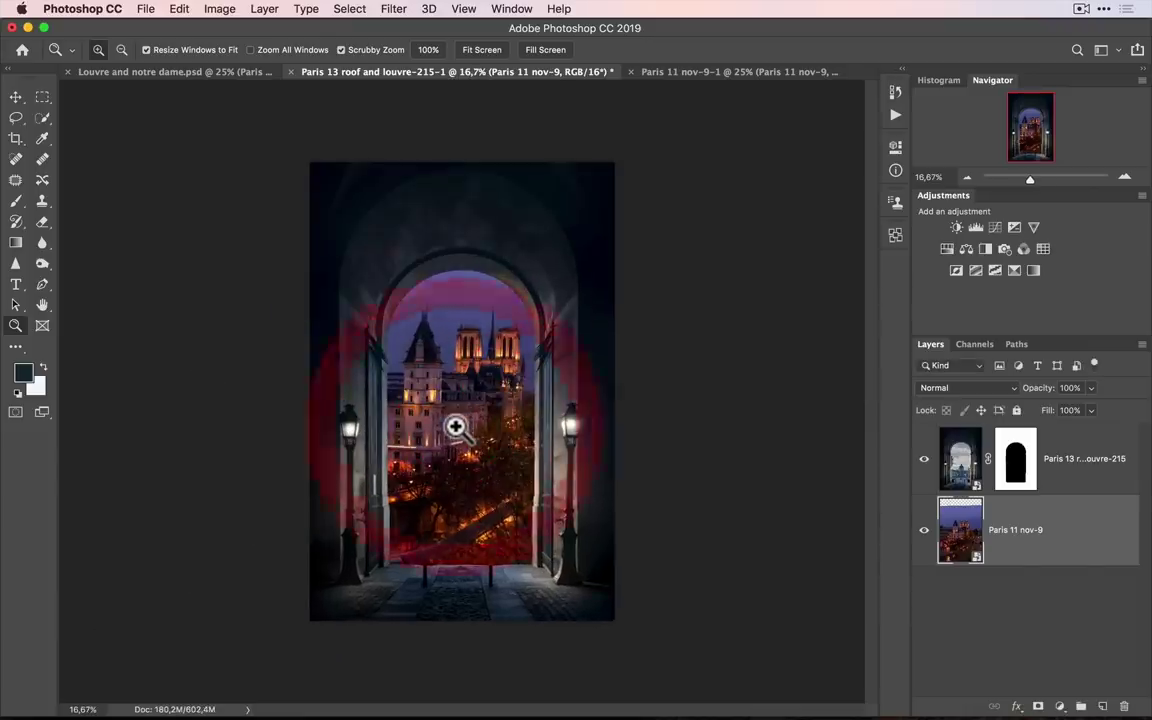
click(497, 458)
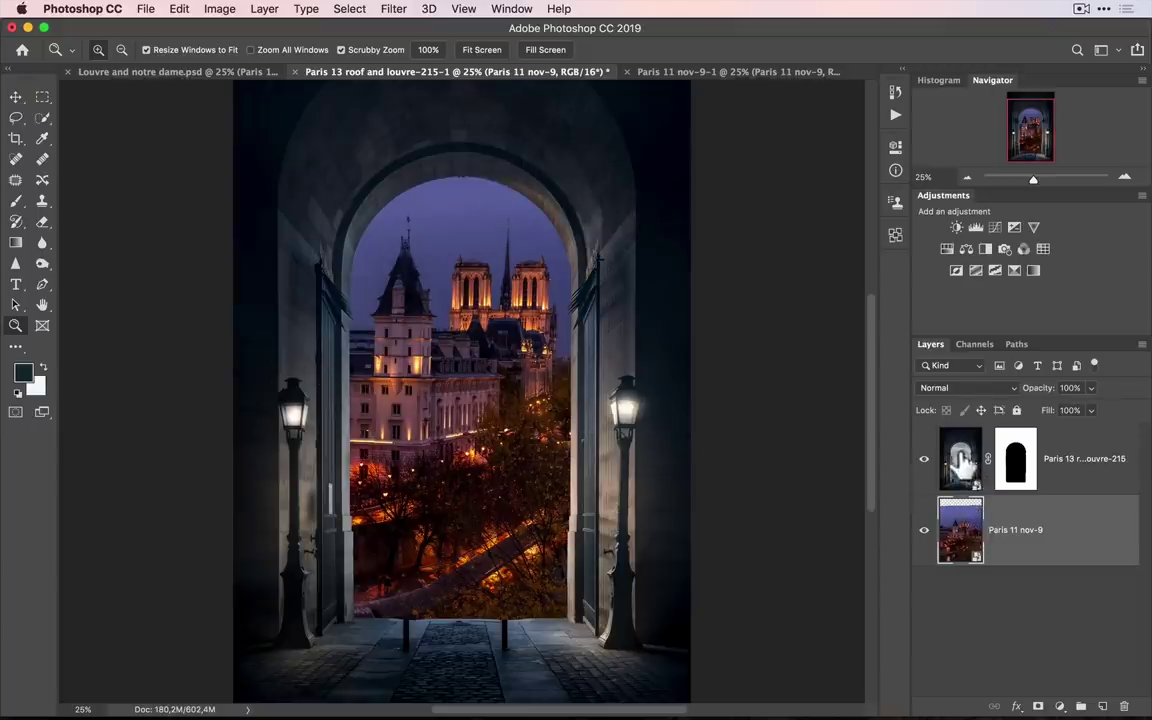
double_click(960, 460)
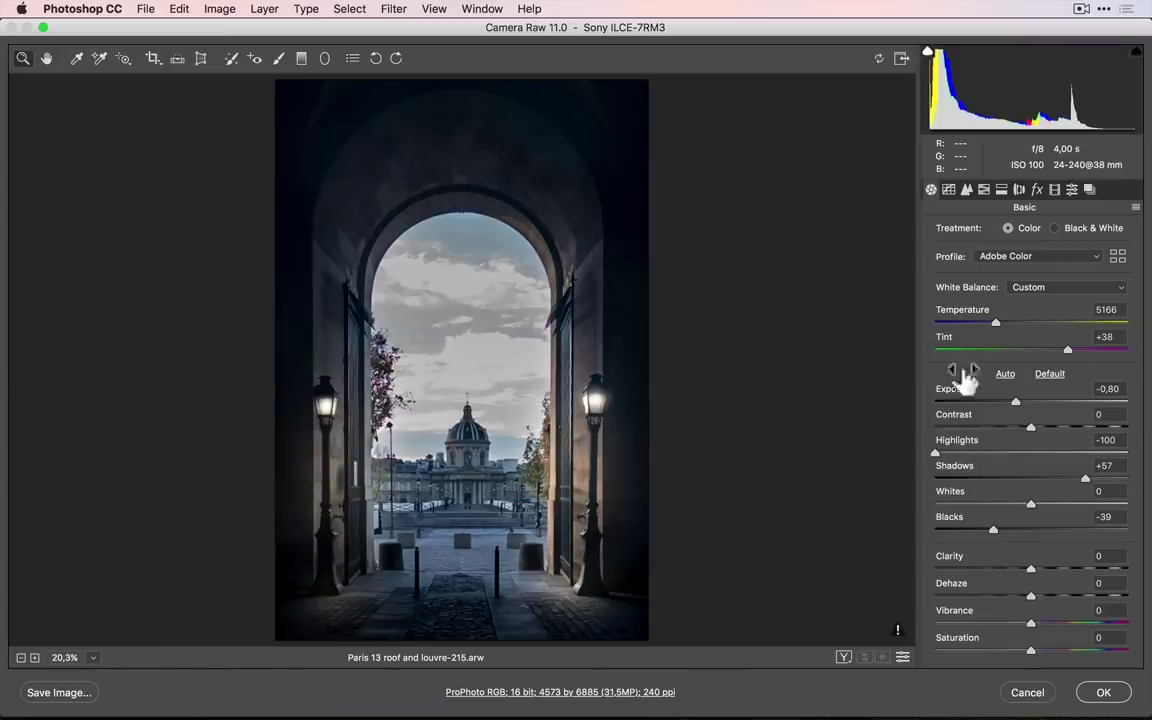
drag(1067, 352, 1088, 352)
drag(1000, 324, 1100, 352)
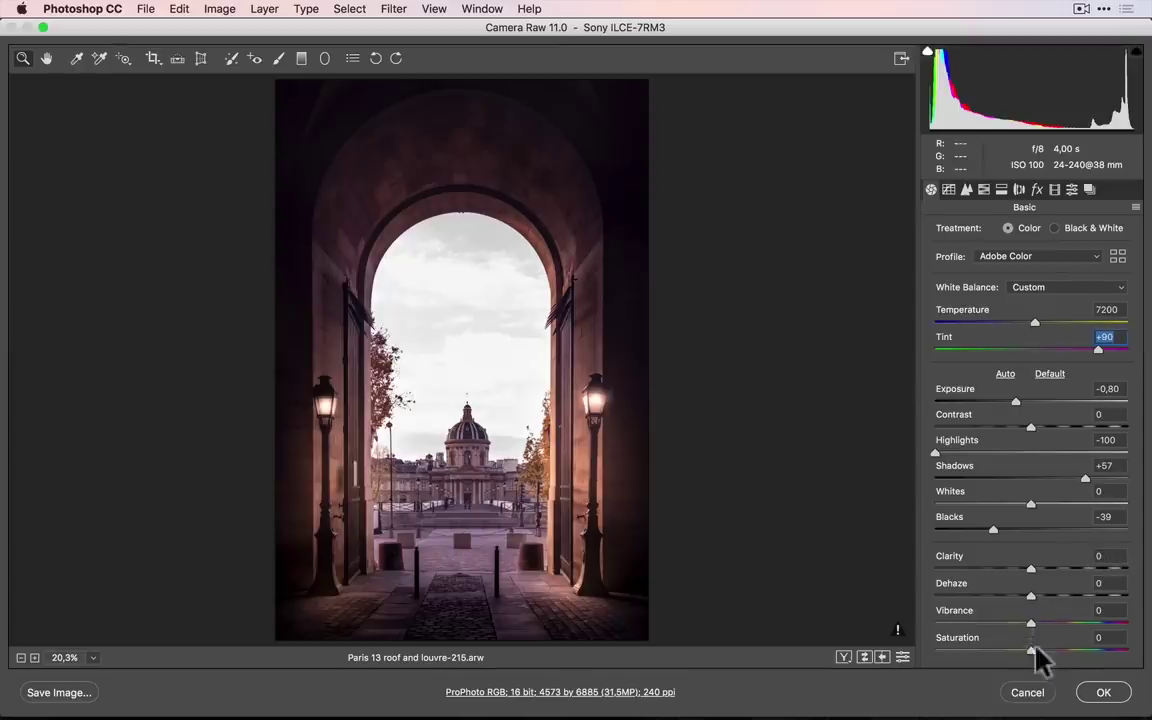
- Set the Louvre photo's Vibrance to +42, raise its Saturation slightly and apply the Camera Raw changes
click(1073, 620)
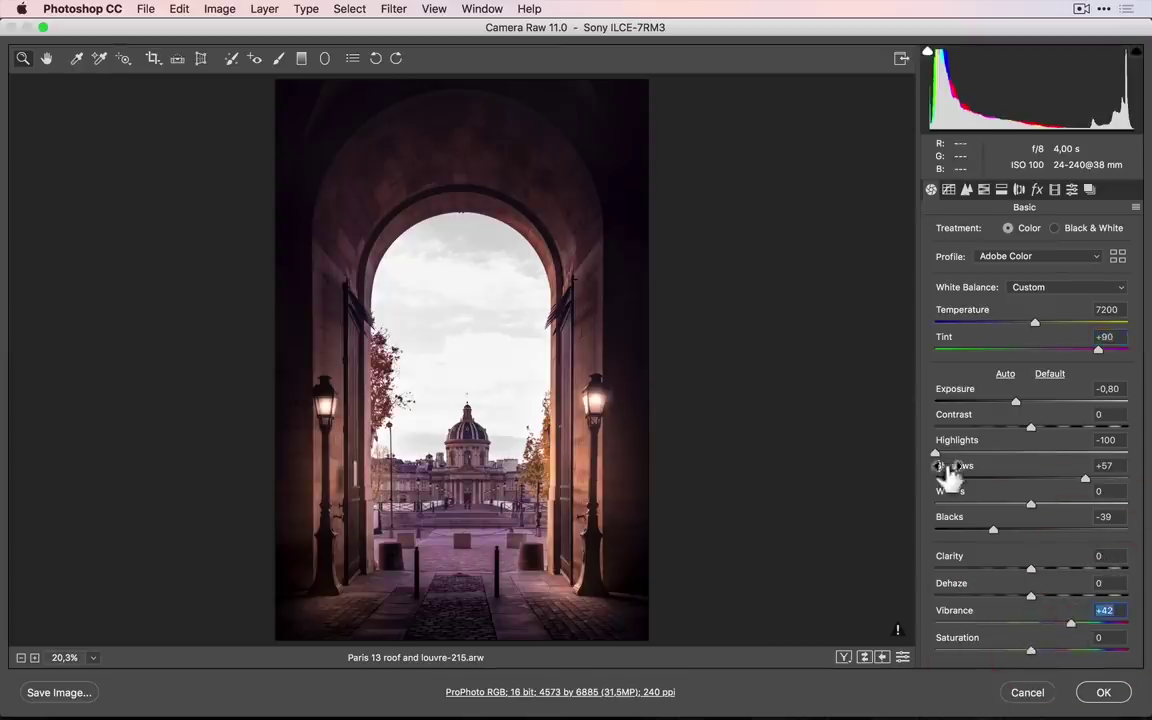
click(1045, 655)
click(1103, 692)
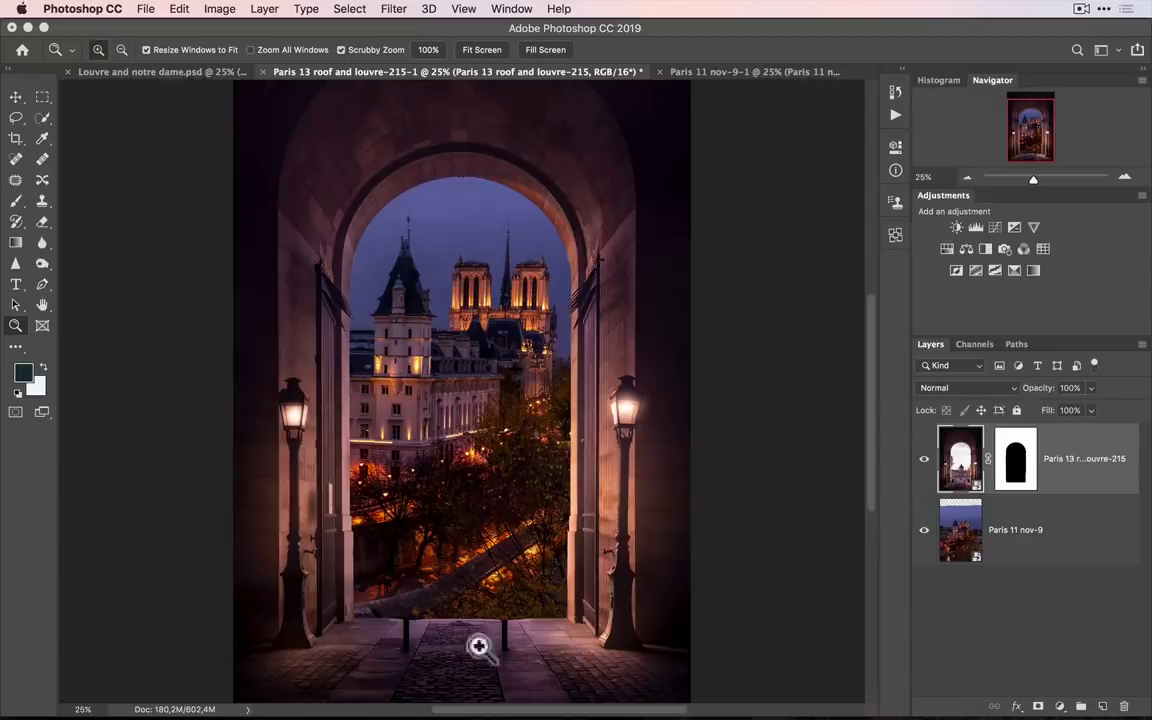
- Switch to Lightroom and select the Paris 12 nov Eiffel Tower-93 night photo, checking its stone balustrade up close
key(super+Tab)
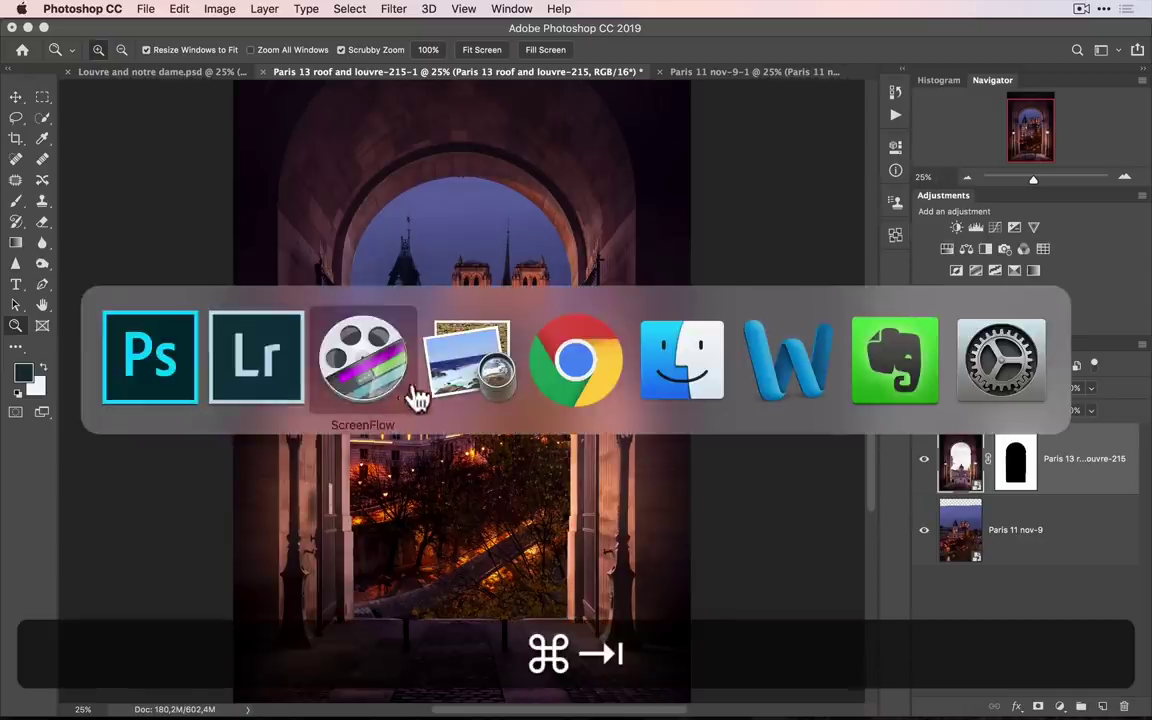
super+click(258, 370)
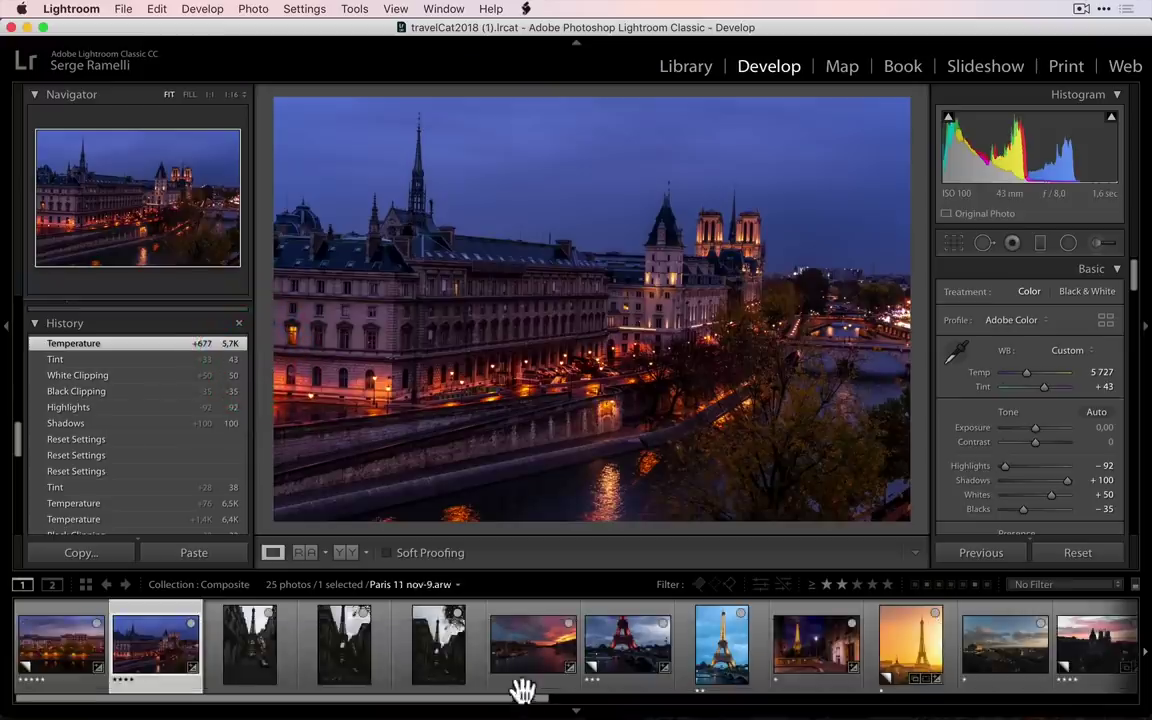
drag(525, 707, 720, 712)
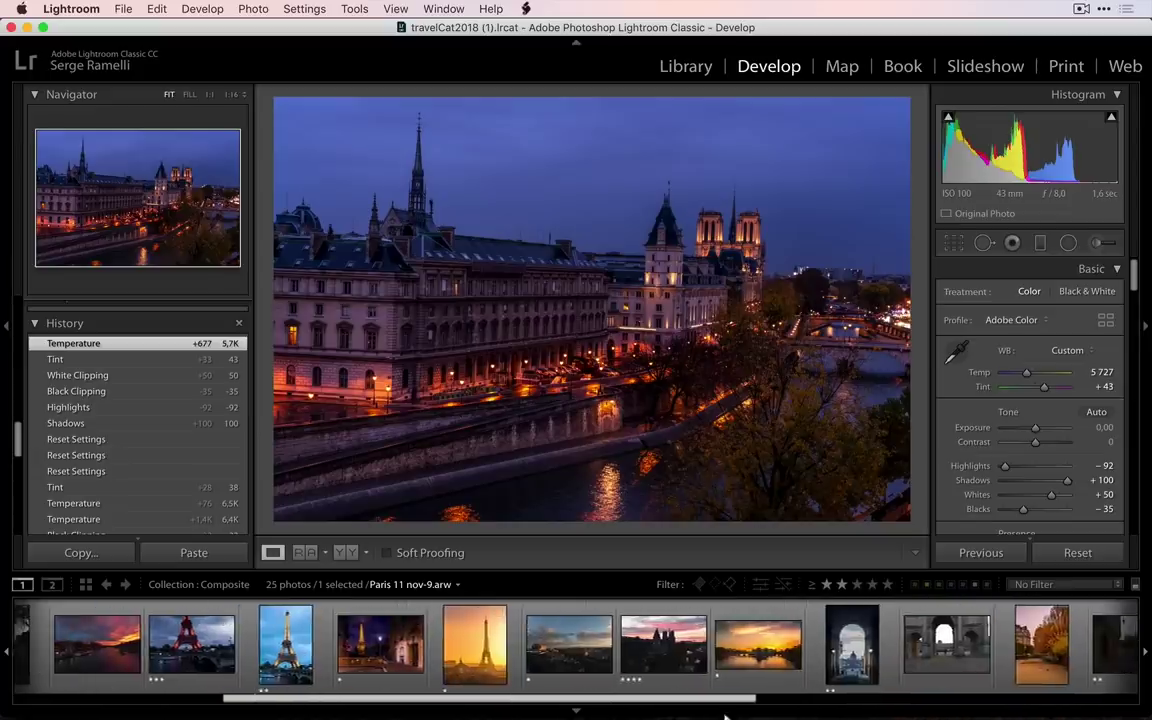
click(366, 658)
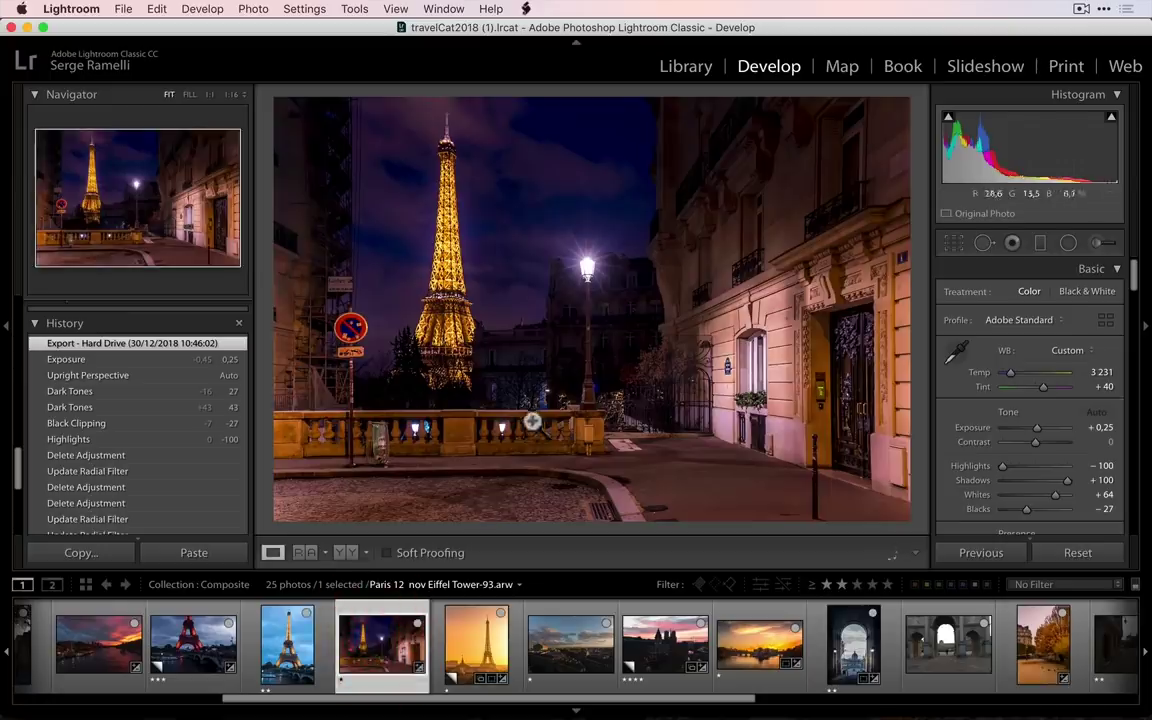
click(498, 434)
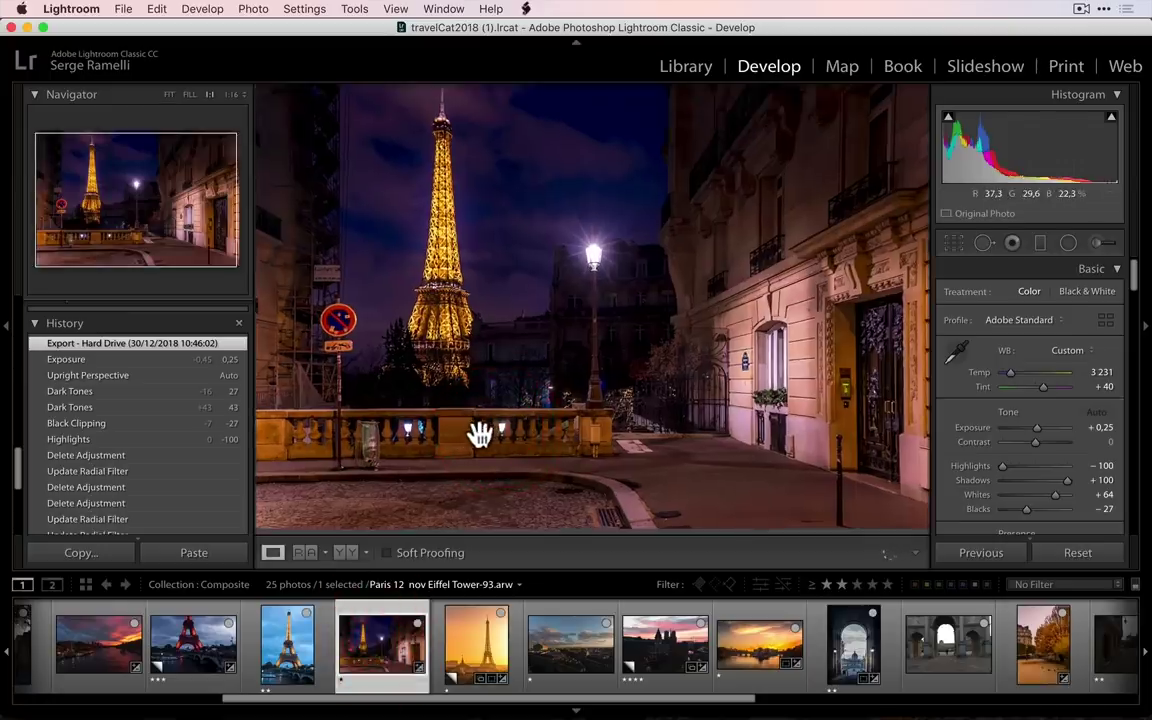
click(479, 434)
click(479, 434)
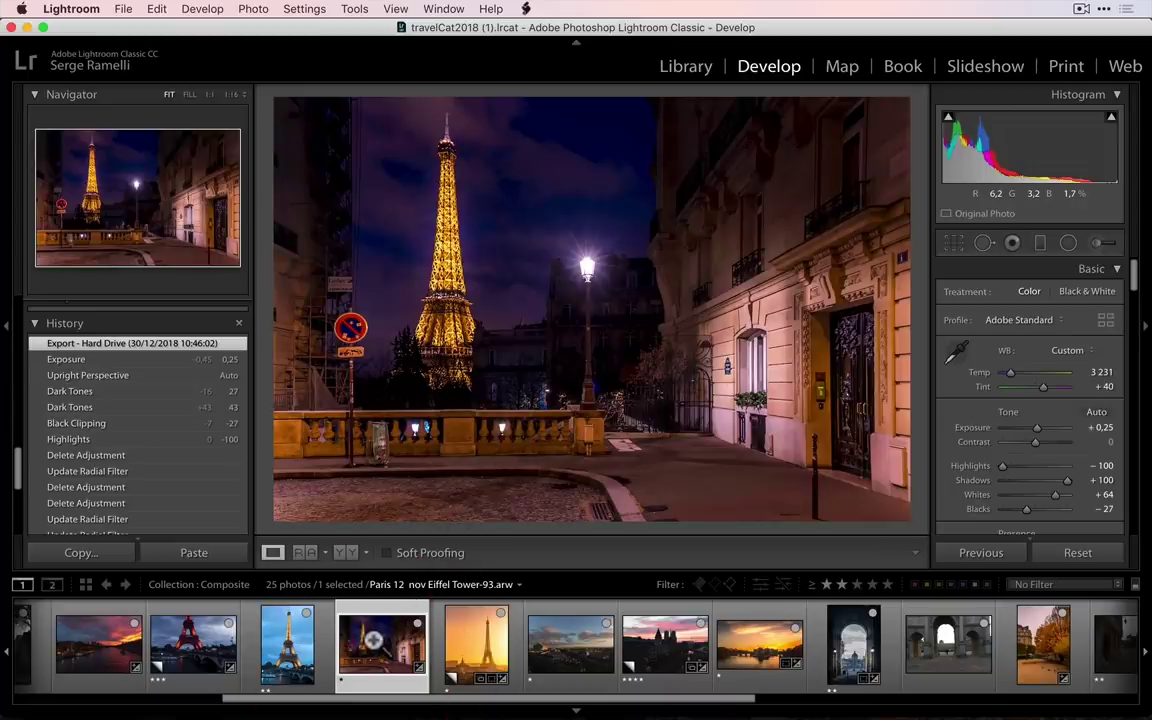
- Open the Eiffel Tower-93 photo as a smart object in Photoshop
right_click(372, 640)
mouse_move(548, 357)
click(740, 657)
key(super+Tab)
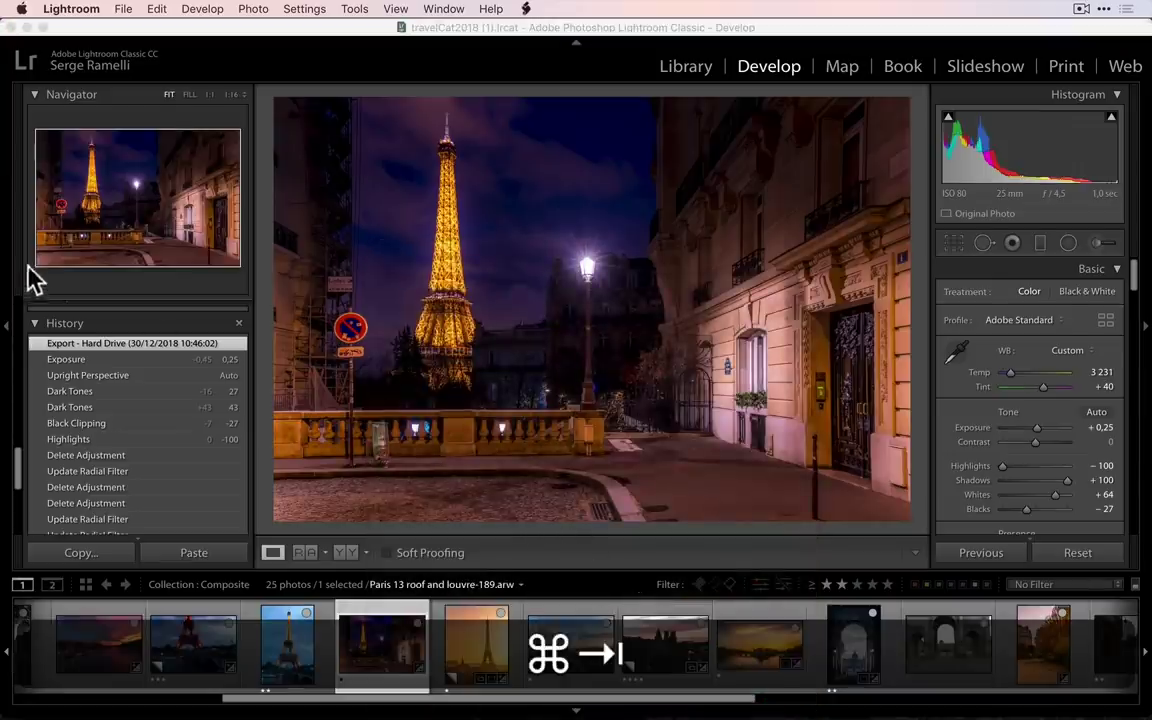
click(275, 378)
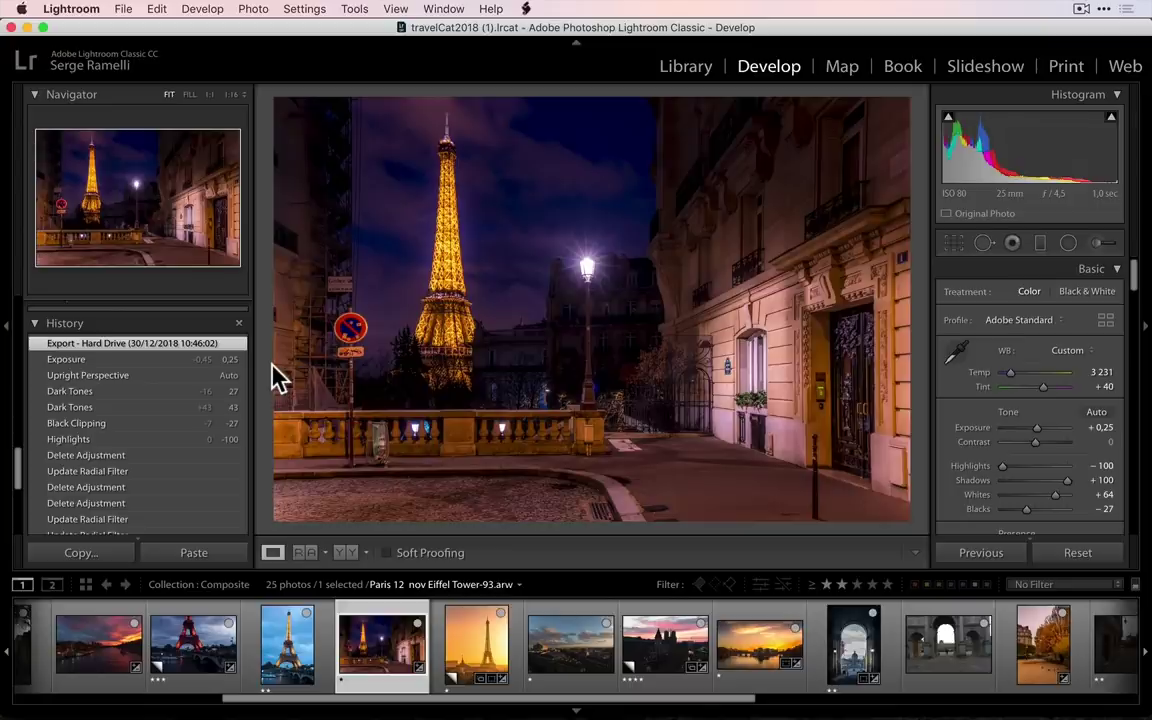
- Start a Pen tool path at the outer base corner of the balustrade's middle pillar and trace up its side
key(ctrl+space)
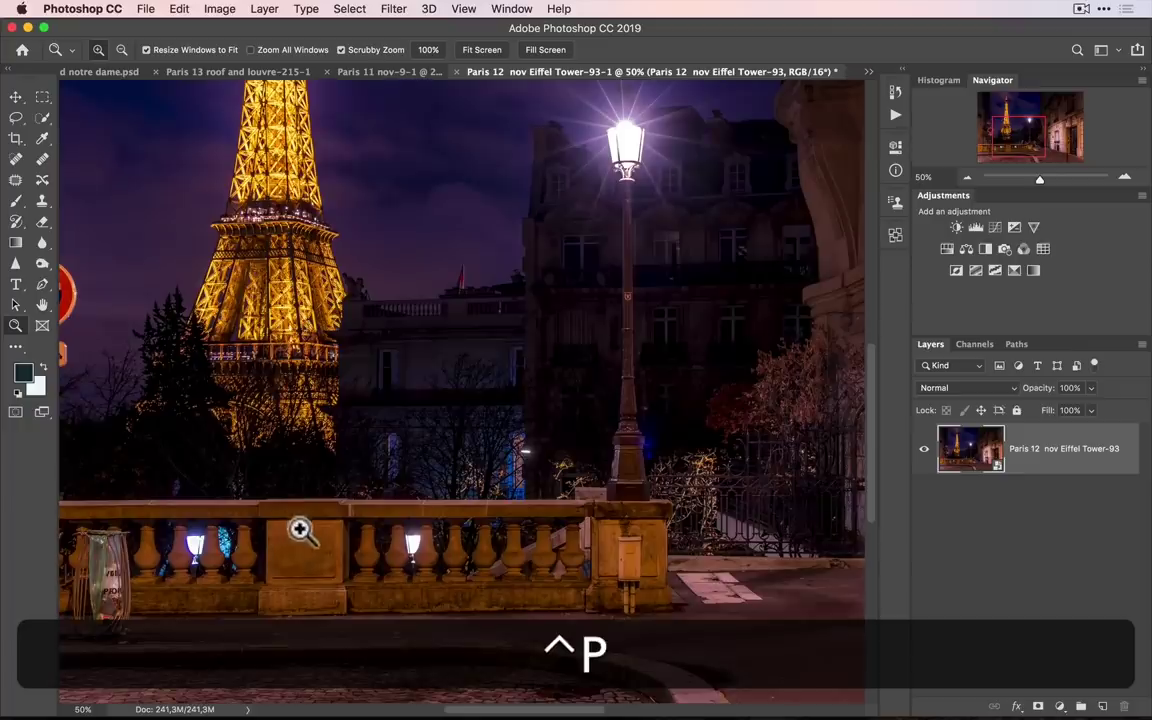
click(300, 530)
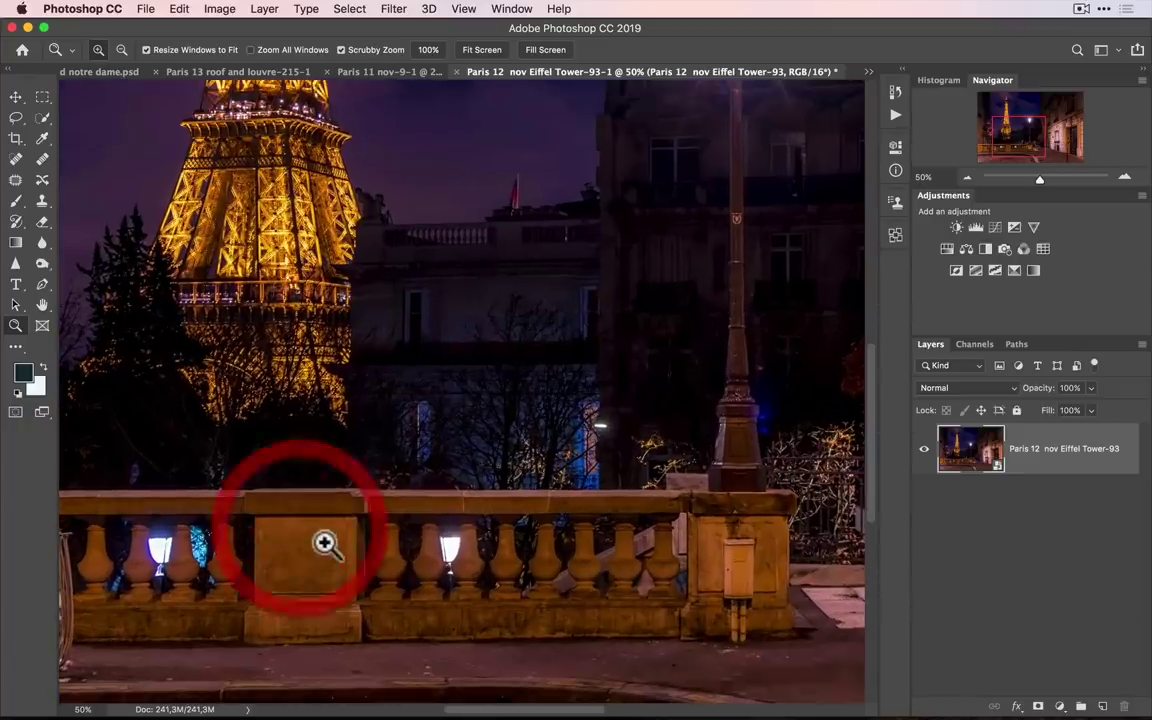
click(341, 562)
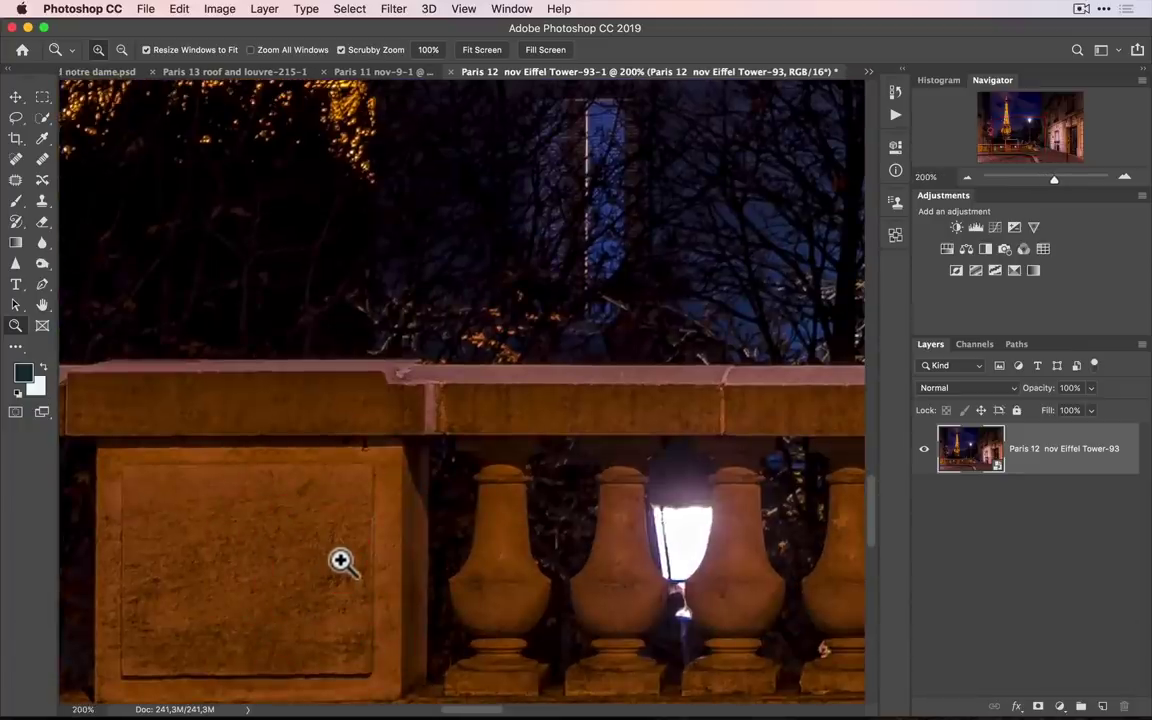
drag(312, 548, 501, 296)
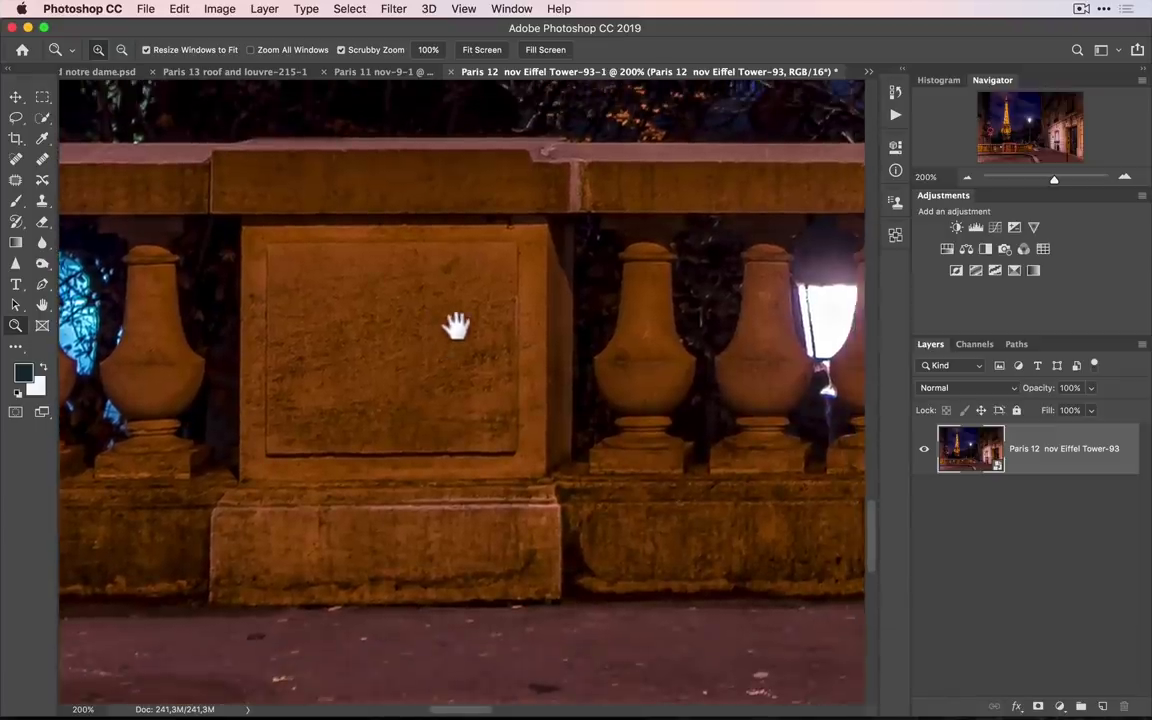
alt+click(465, 345)
alt+click(452, 342)
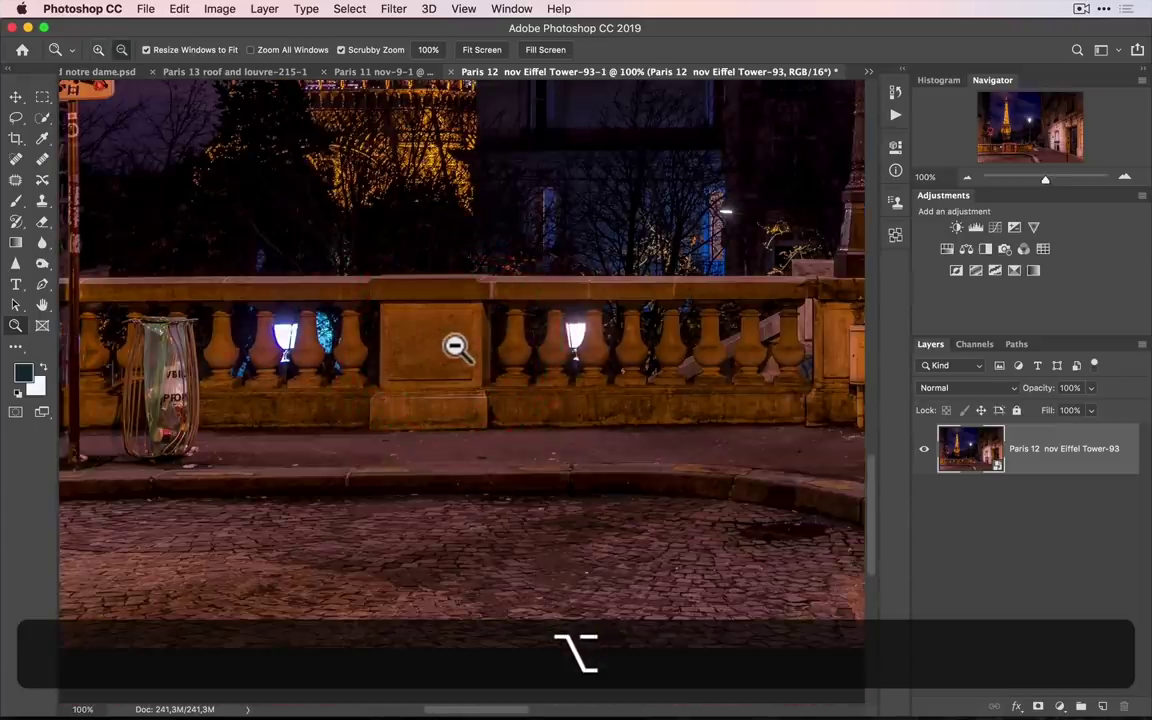
key(p)
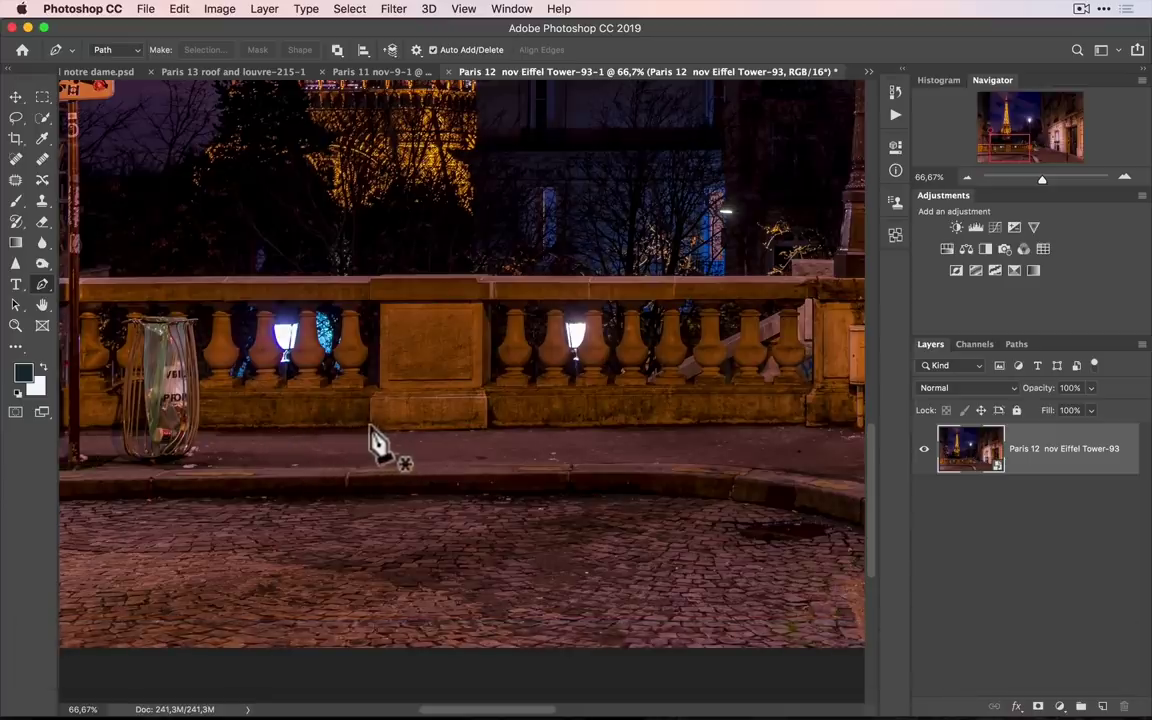
key(z)
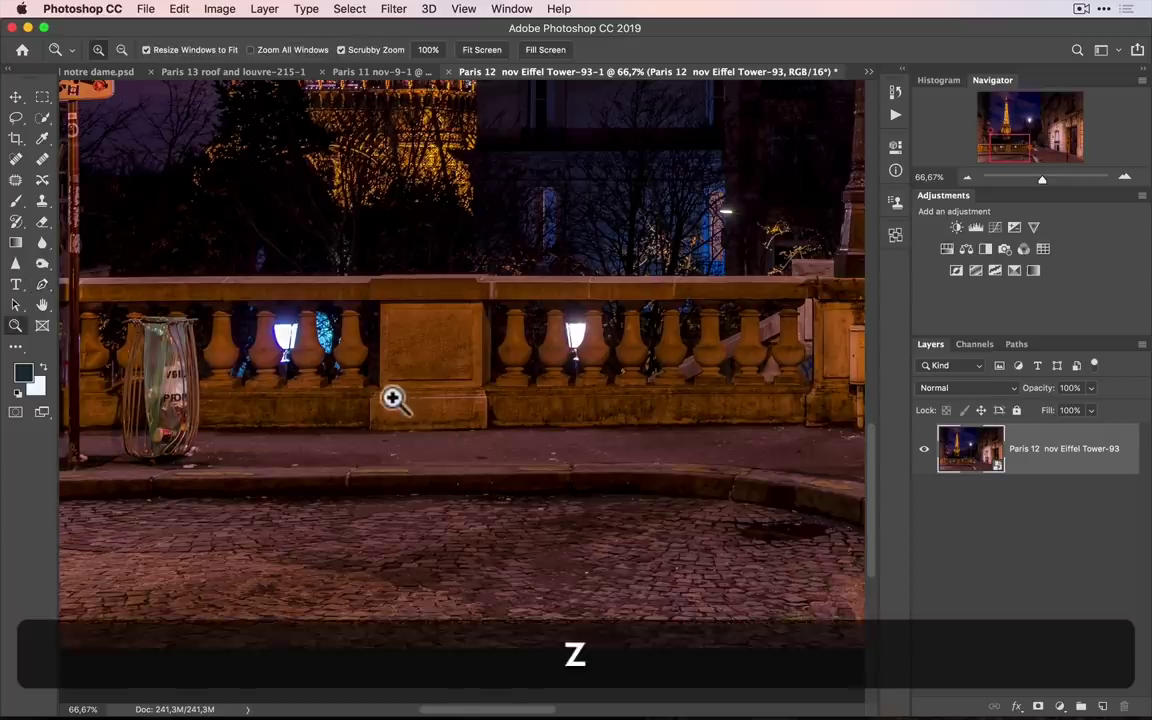
click(397, 393)
click(397, 393)
click(397, 393)
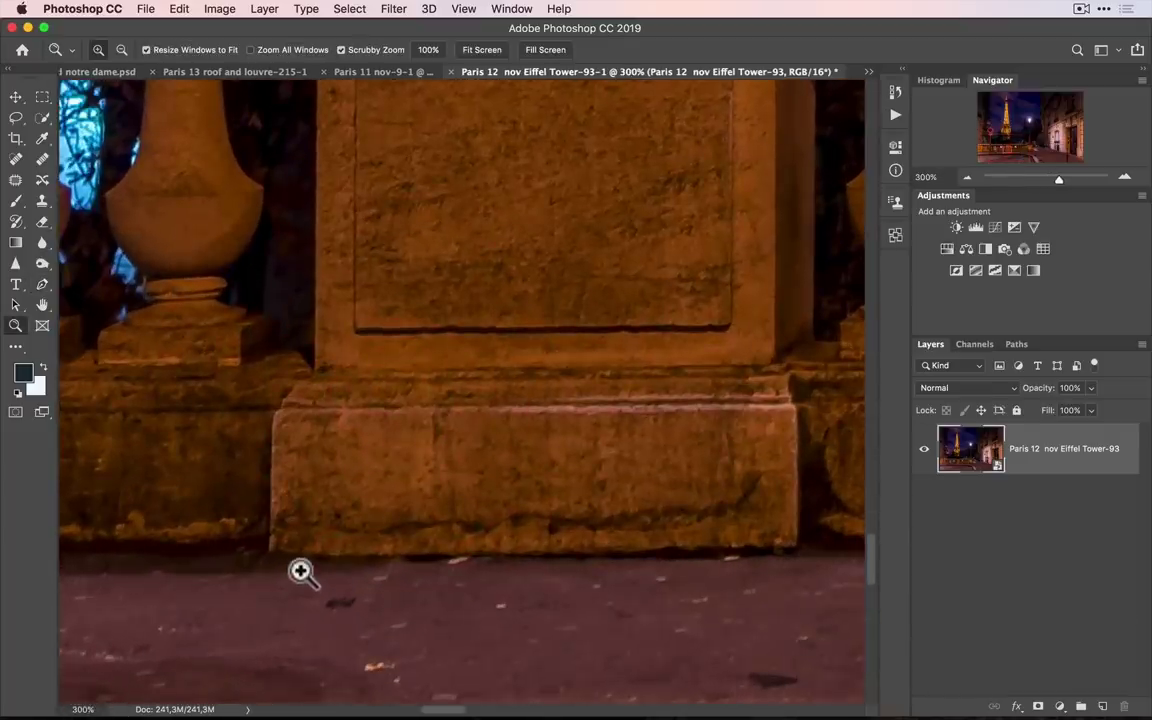
key(p)
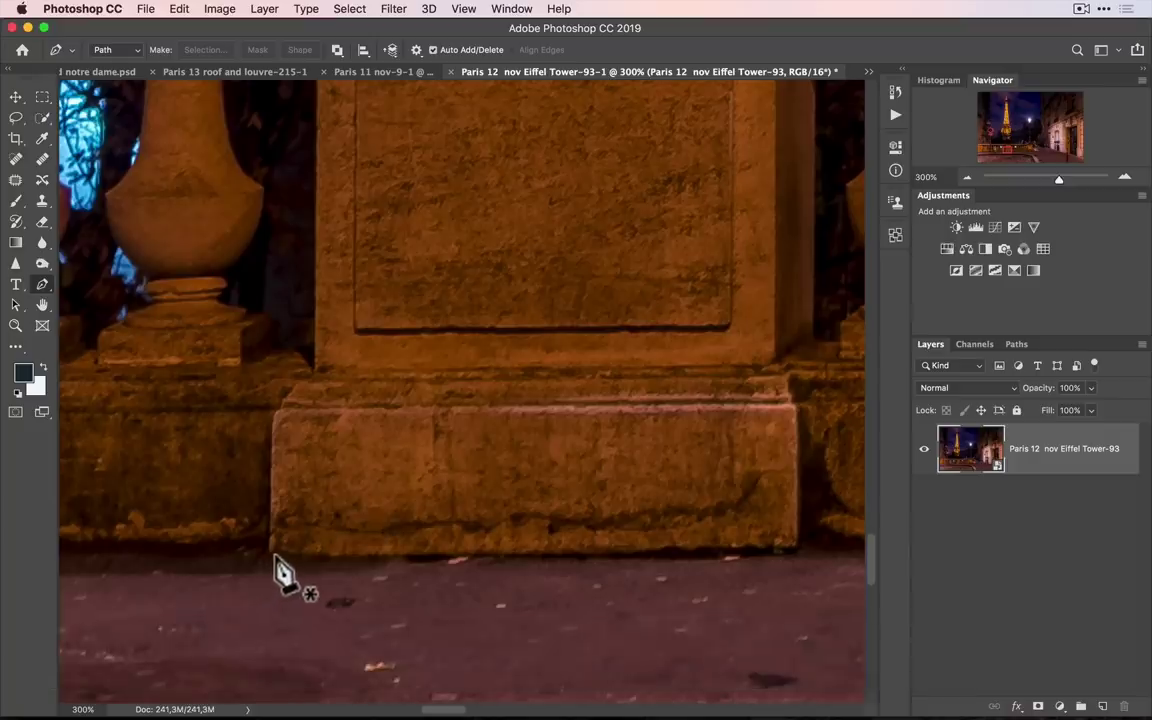
click(271, 550)
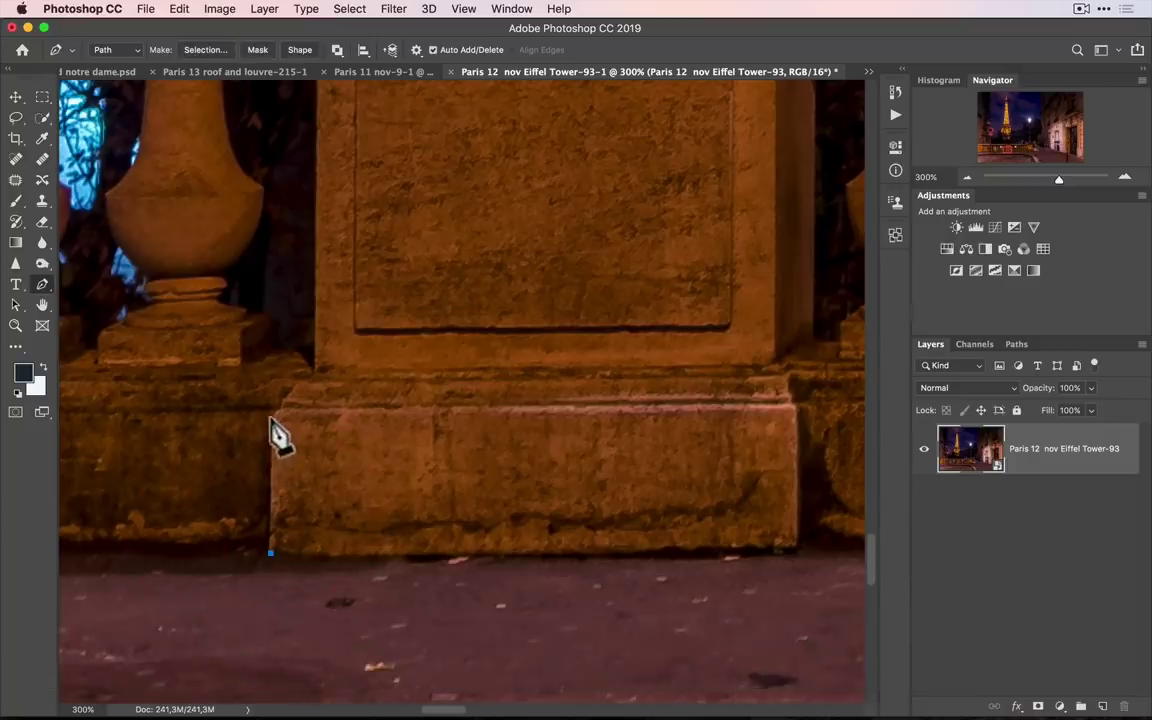
click(271, 415)
scroll(300, 340, up, 5)
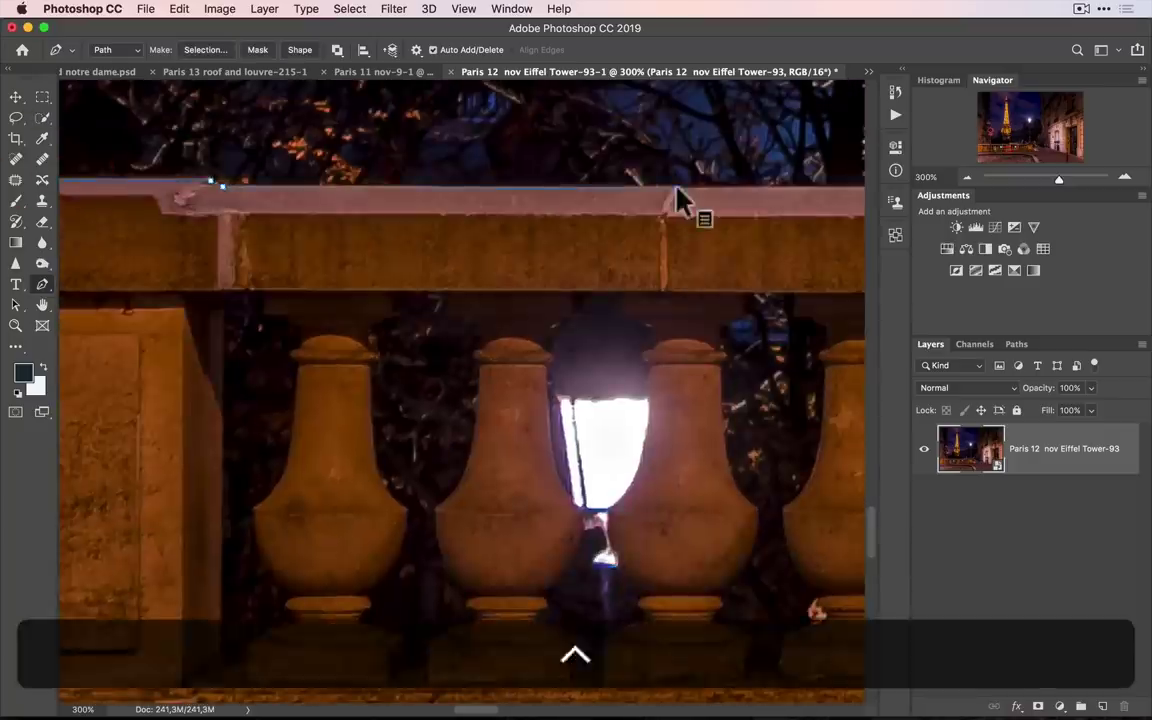
- Continue the path along the upper edge of the balustrade rail as far as the end pillar
key(space)
drag(694, 478, 388, 345)
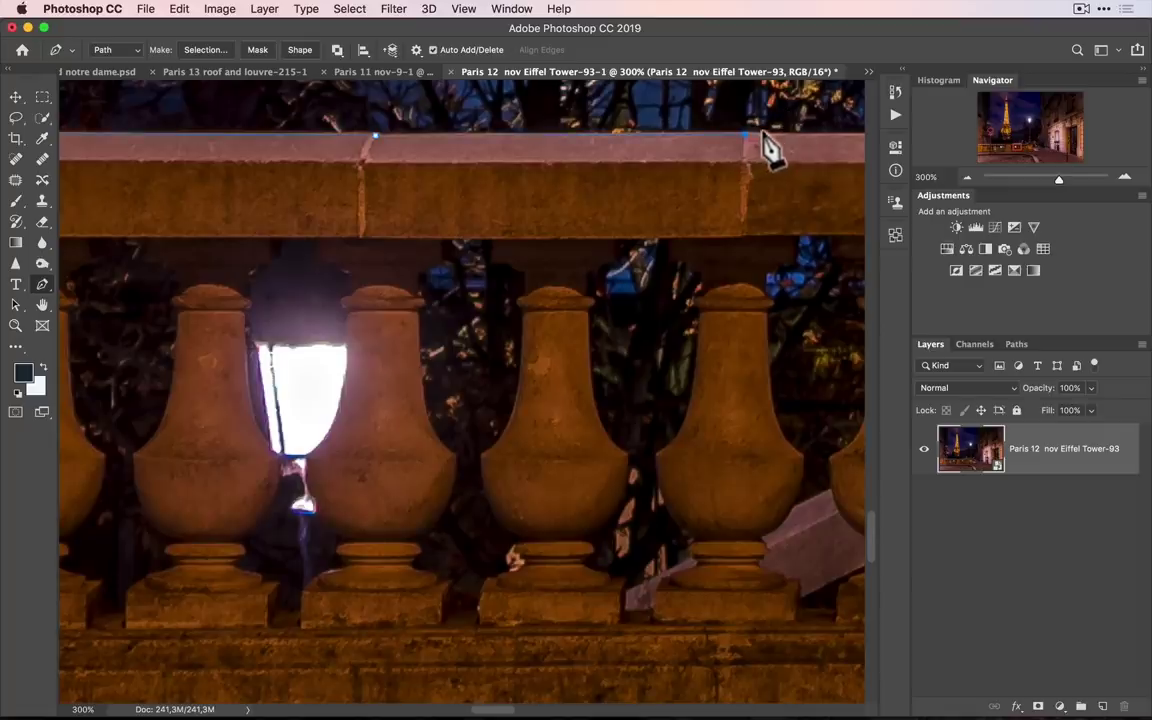
key(space)
drag(406, 241, 303, 239)
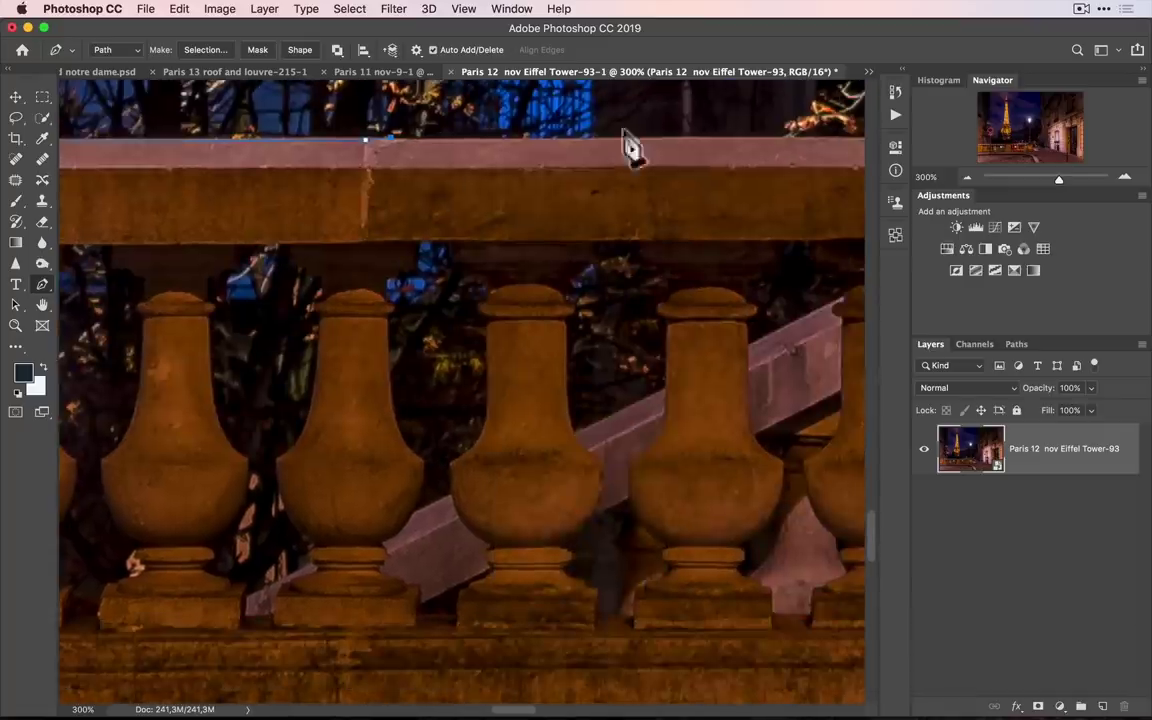
key(space)
drag(694, 159, 540, 135)
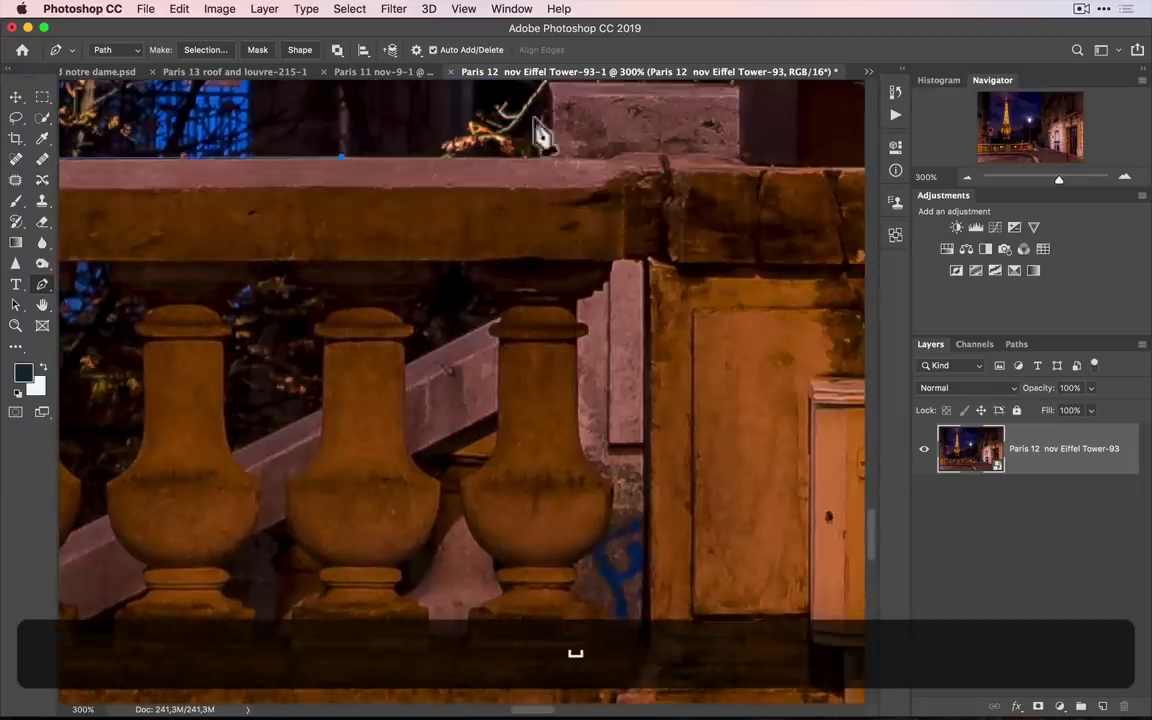
click(624, 155)
click(675, 166)
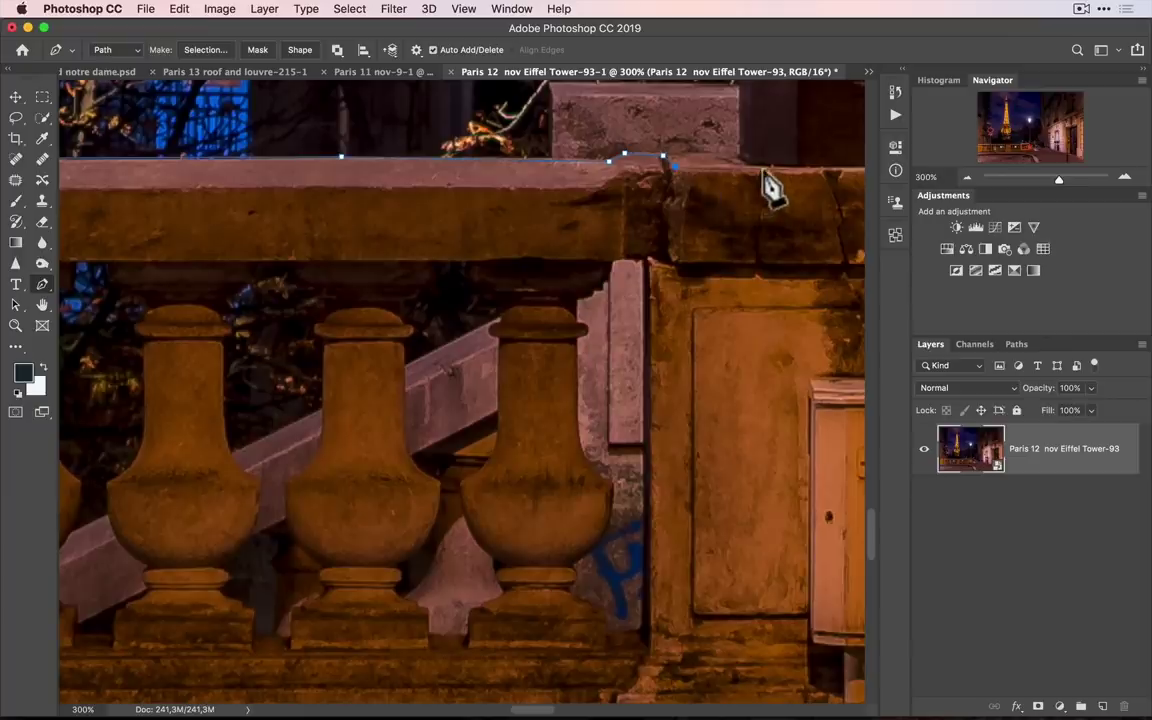
- Run the path straight down through the end pillar and back along the base where the balustrade meets the pavement
click(763, 535)
key(space)
drag(760, 305, 753, 134)
click(705, 351)
click(667, 349)
click(604, 352)
click(597, 338)
click(540, 342)
click(409, 343)
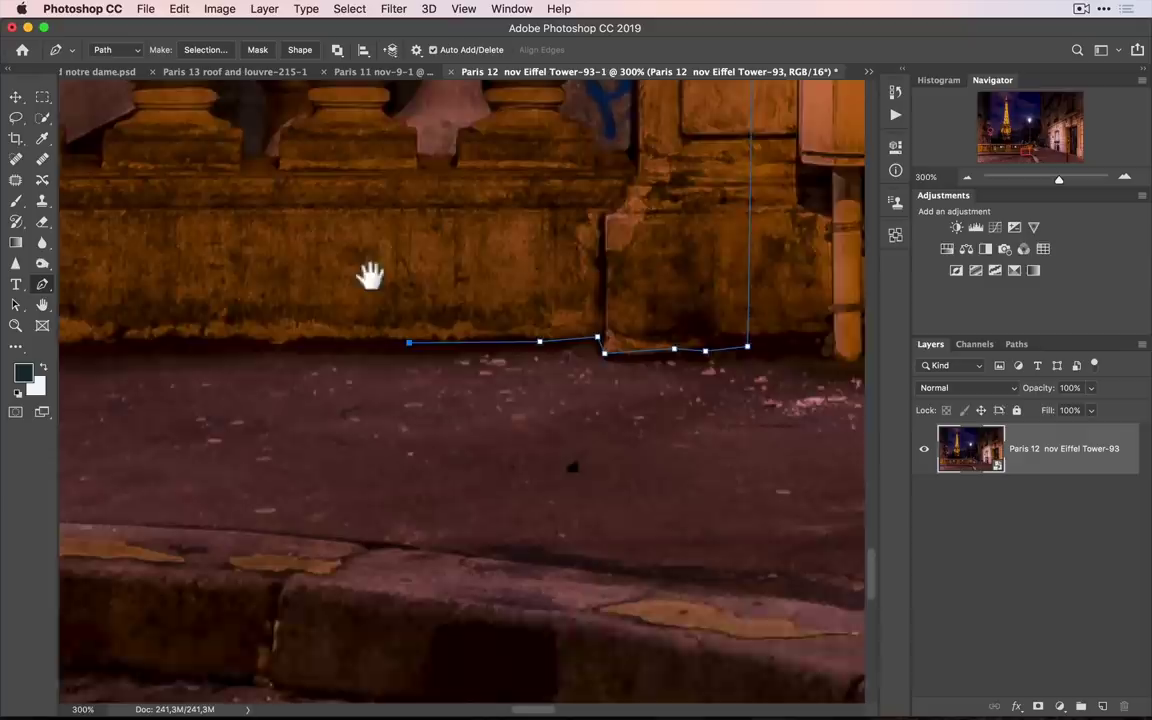
- Trace the remaining base edge of the balustrade back to the starting corner and close the path
drag(592, 256, 828, 200)
click(336, 290)
drag(642, 234, 918, 221)
click(737, 302)
click(340, 302)
click(294, 306)
key(space)
drag(191, 298, 833, 249)
click(535, 281)
click(406, 280)
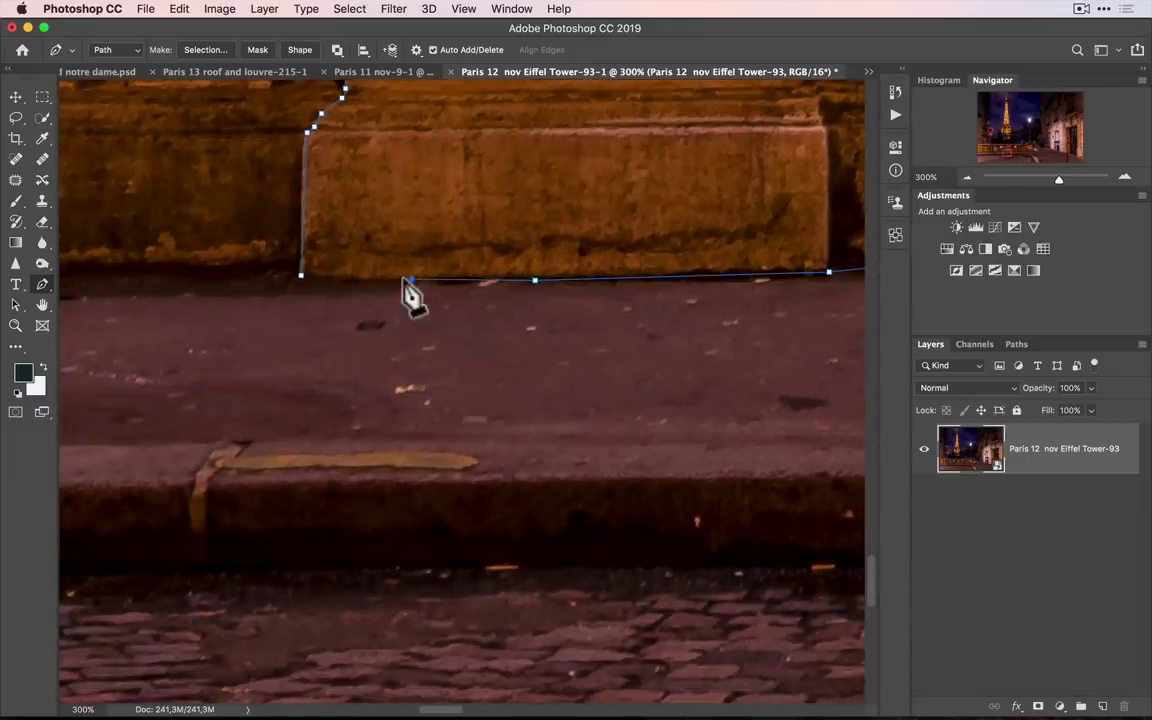
click(301, 276)
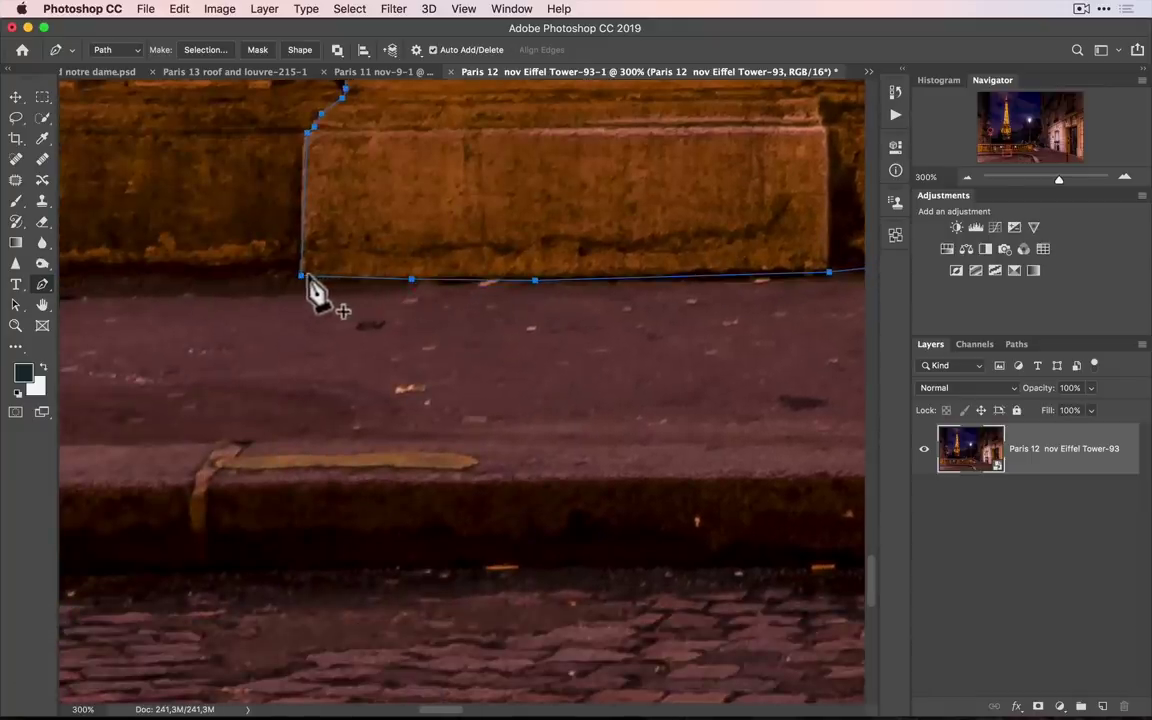
- Turn the path into a new anti-aliased selection with feather radius 0 and add it as a layer mask isolating the balustrade
right_click(302, 279)
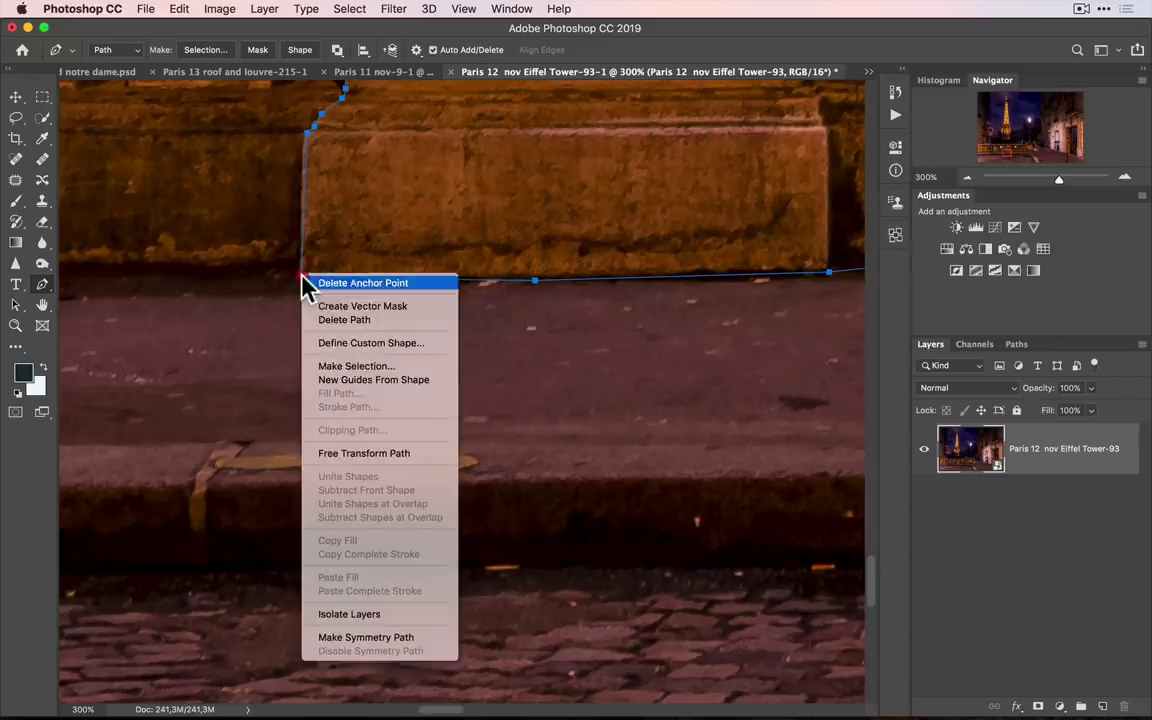
click(386, 369)
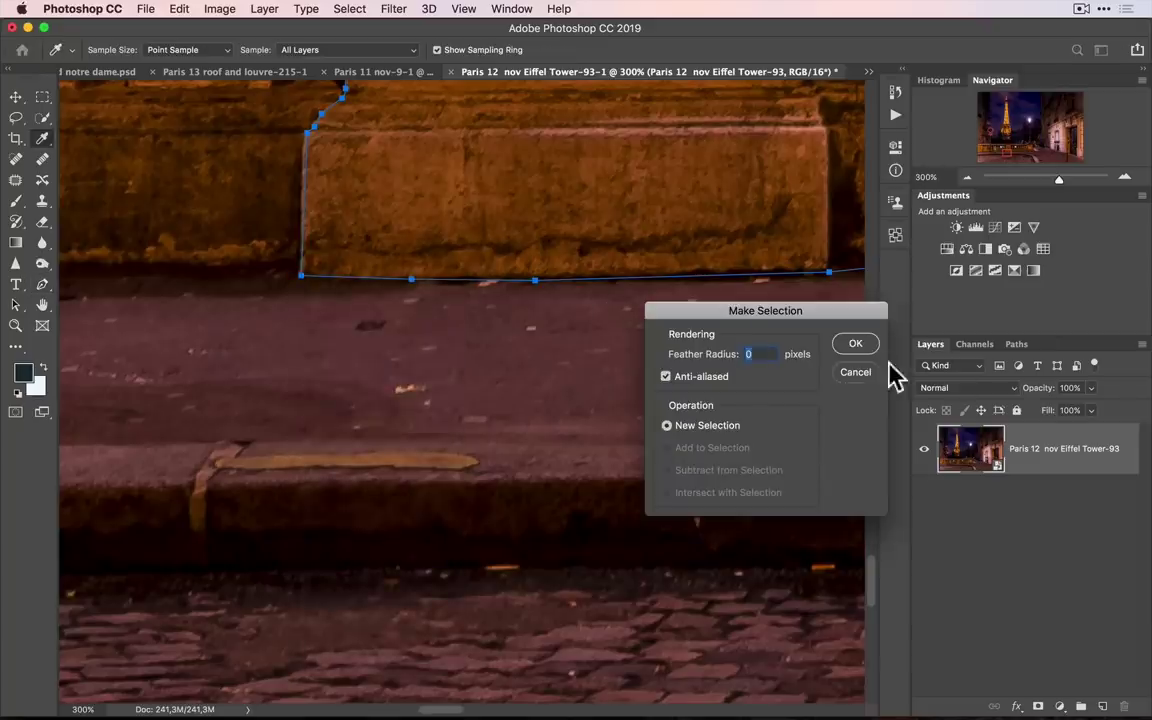
click(857, 344)
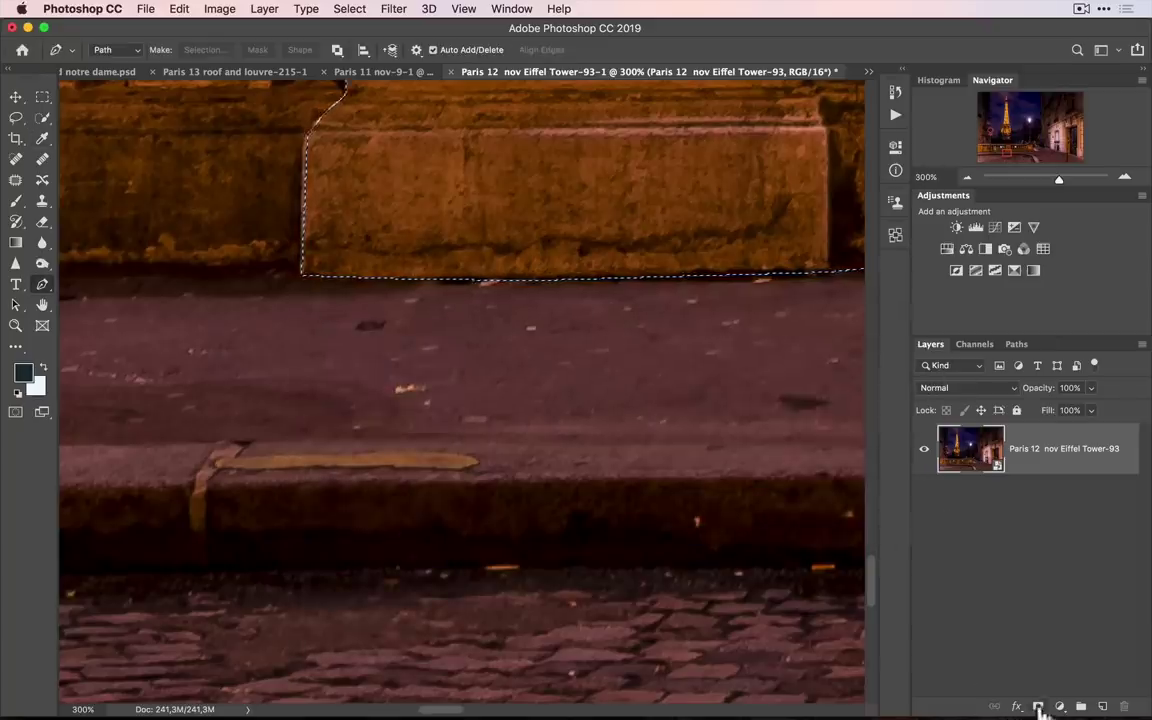
click(1038, 707)
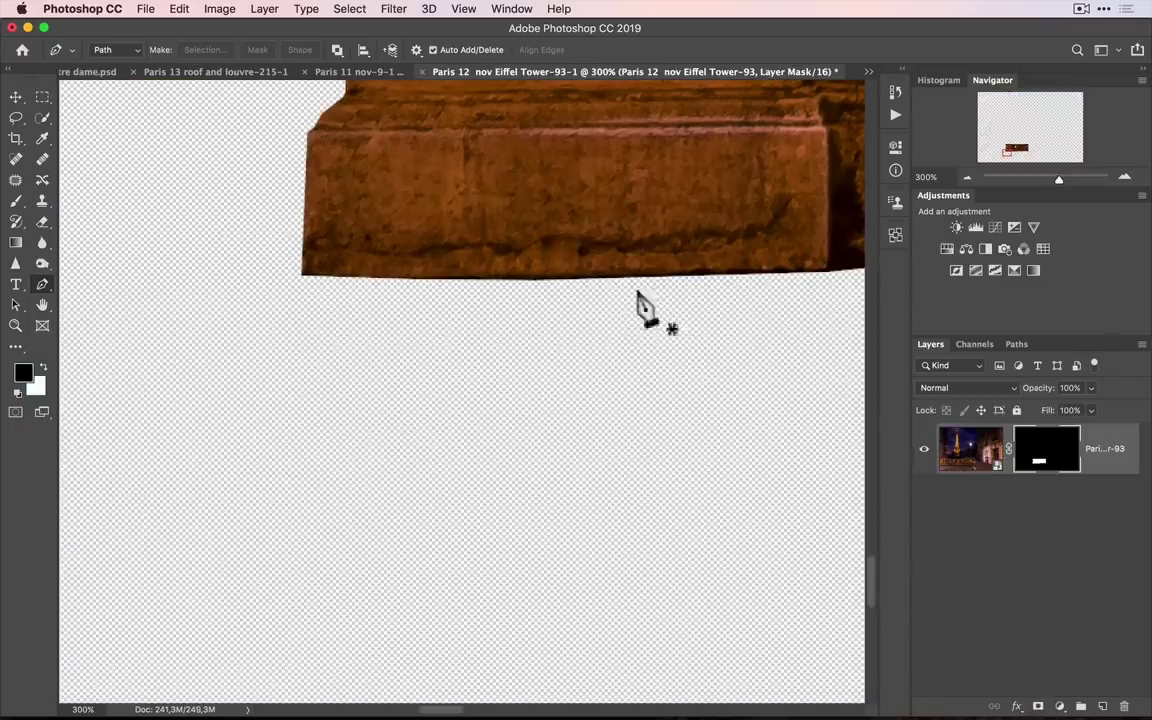
- Copy the masked balustrade layer into the Paris 13 roof and louvre-215-1 document, placing it across the lower part of the archway
key(alt+z)
alt+click(600, 238)
alt+click(676, 200)
alt+click(743, 208)
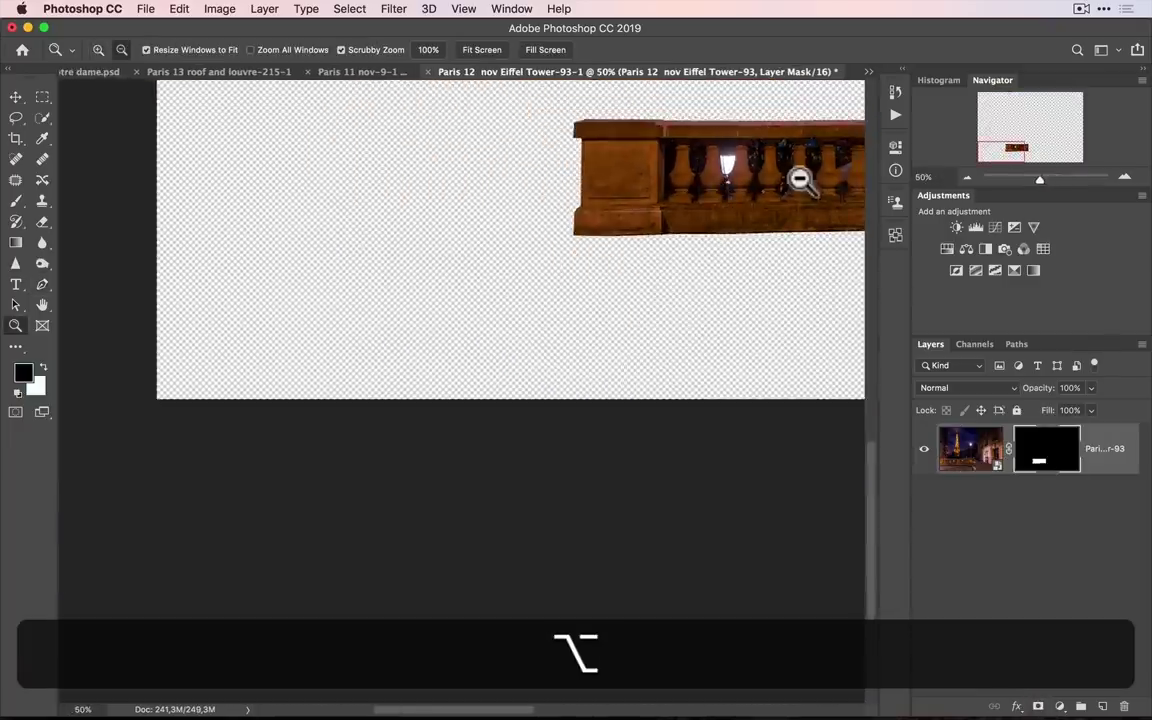
alt+click(800, 180)
drag(791, 185, 561, 268)
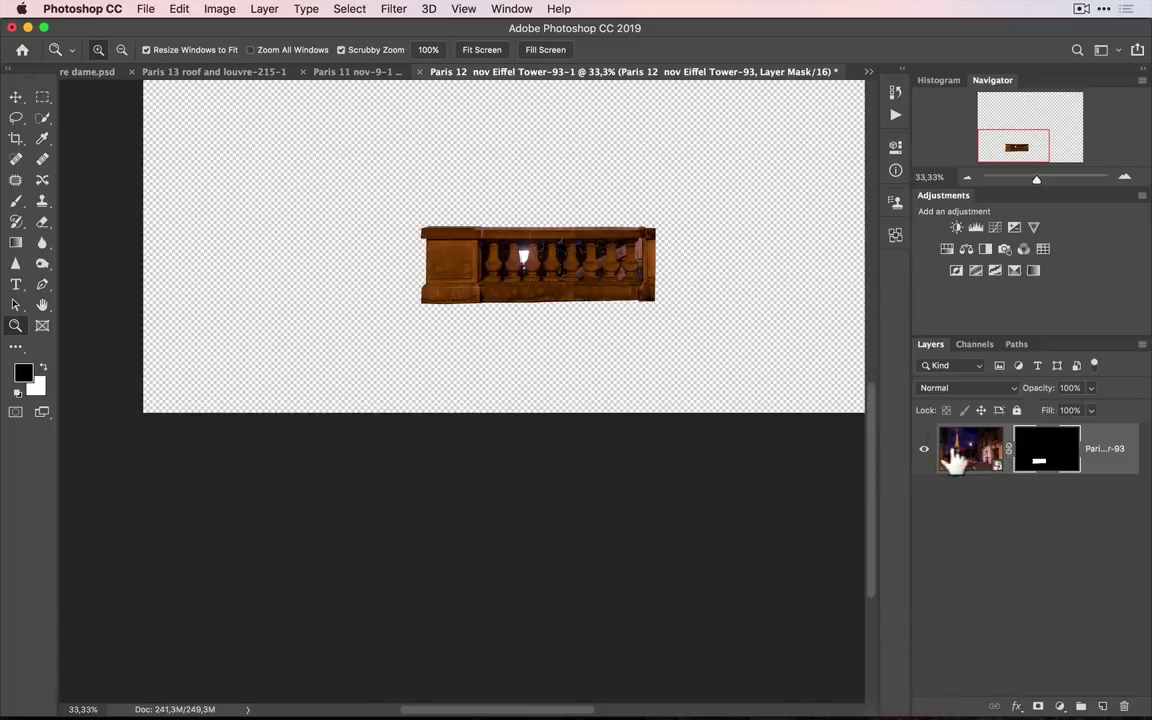
click(955, 455)
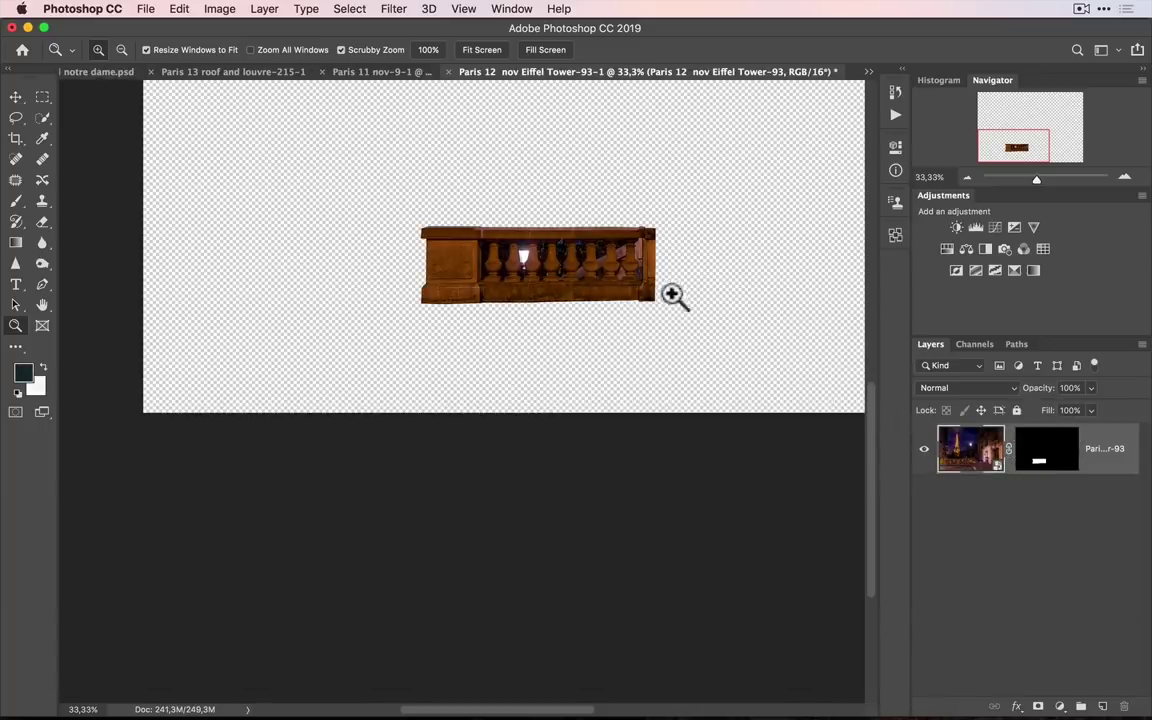
key(v)
drag(585, 260, 590, 85)
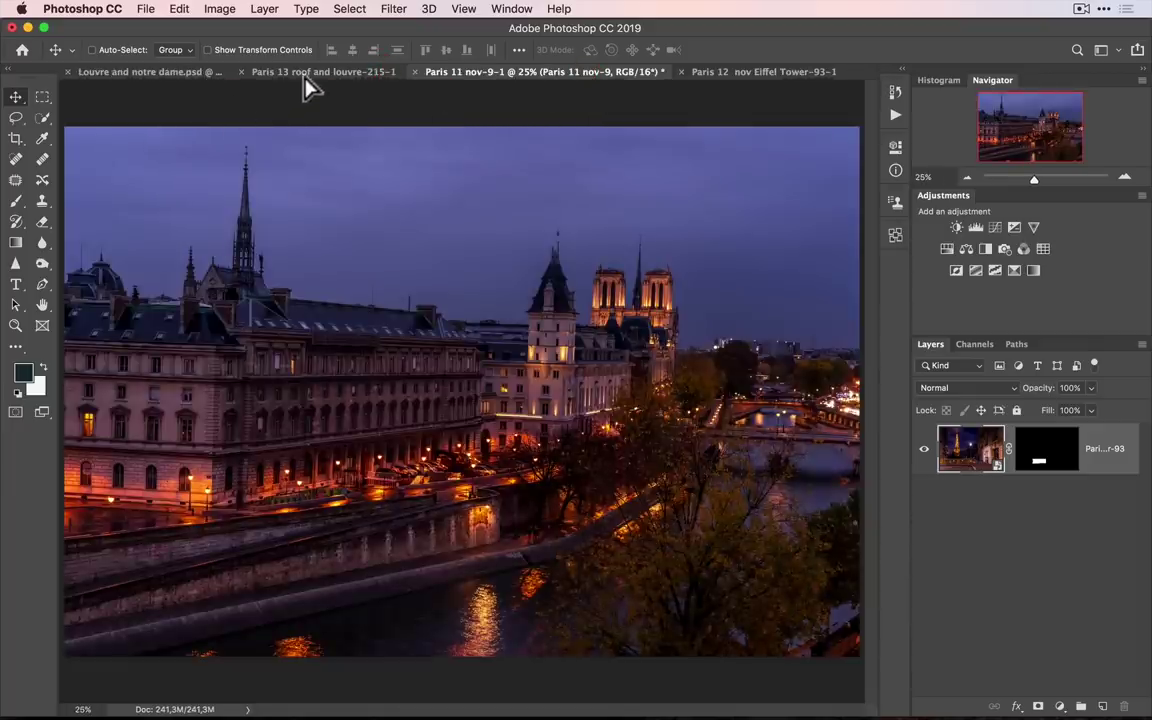
drag(310, 88, 310, 88)
drag(480, 385, 483, 386)
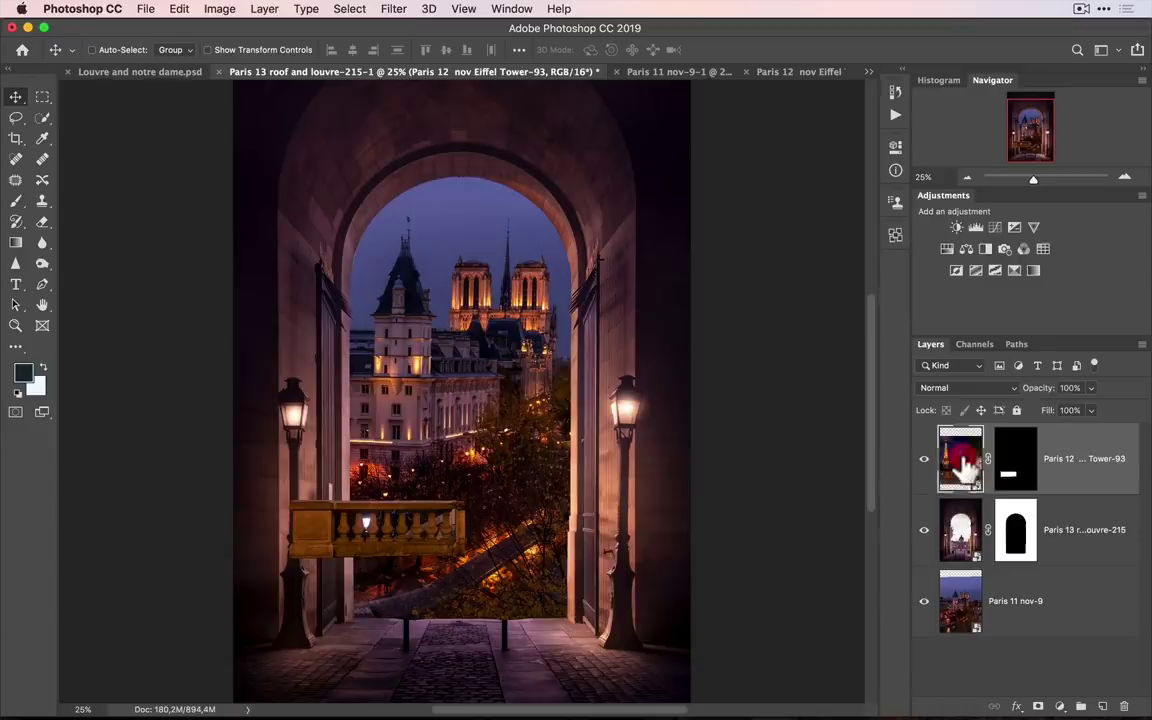
- Scale the balustrade layer proportionally to 160,75% and position it across the archway opening at pavement level
key(z)
alt+click(540, 437)
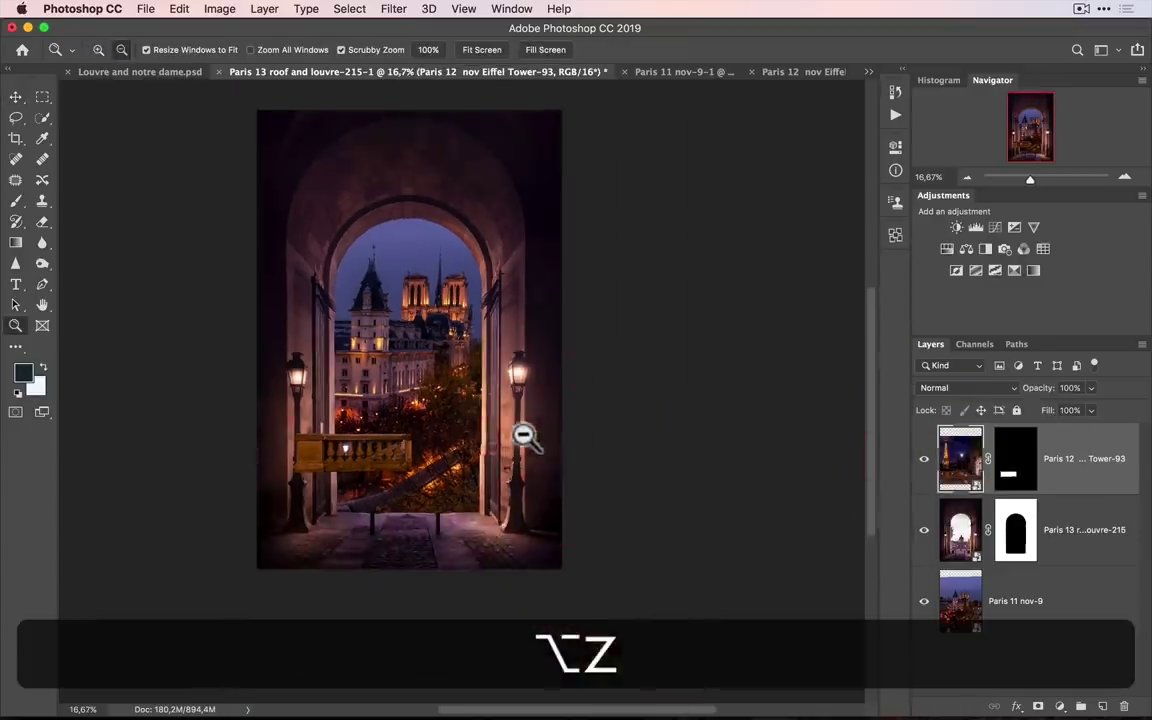
key(super+alt+t)
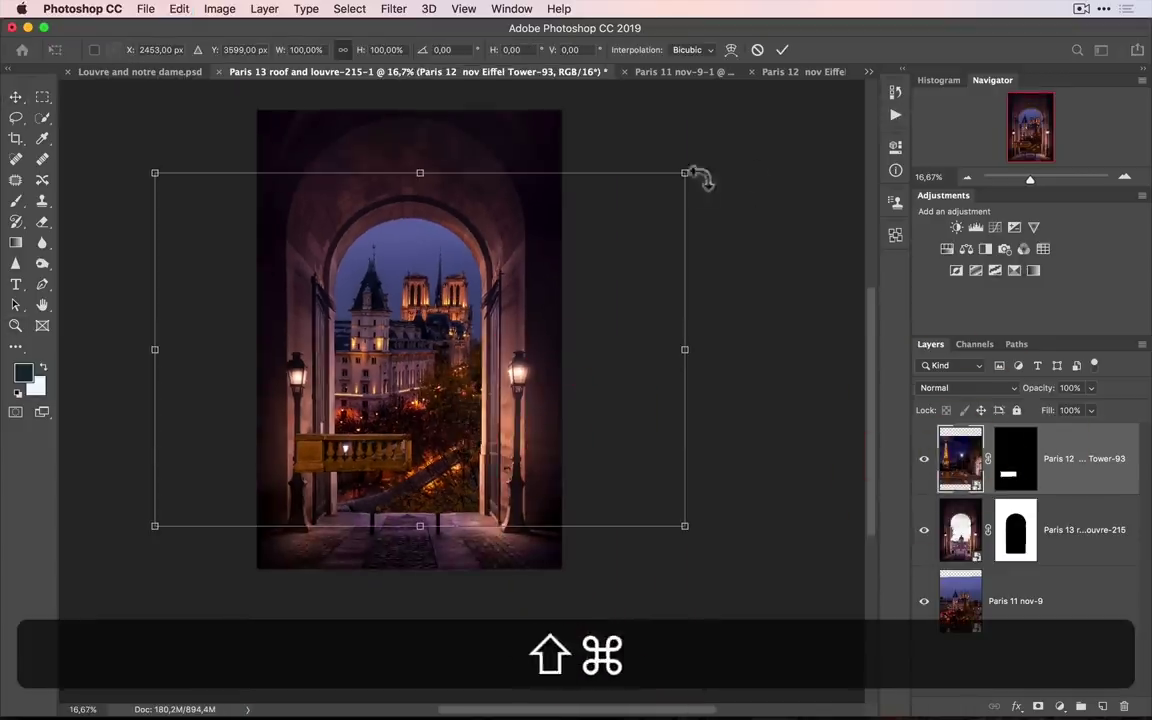
drag(684, 172, 848, 64)
drag(134, 548, 31, 630)
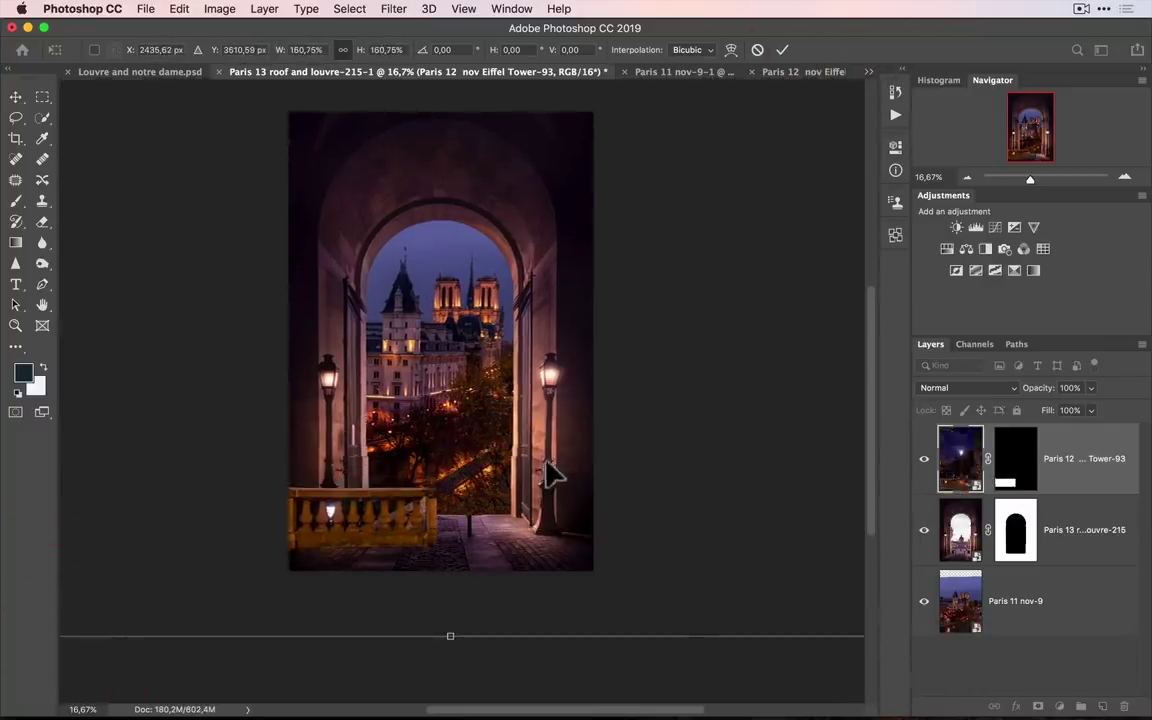
mouse_move(415, 510)
mouse_down()
mouse_move(483, 492)
mouse_move(471, 492)
mouse_up()
key(Return)
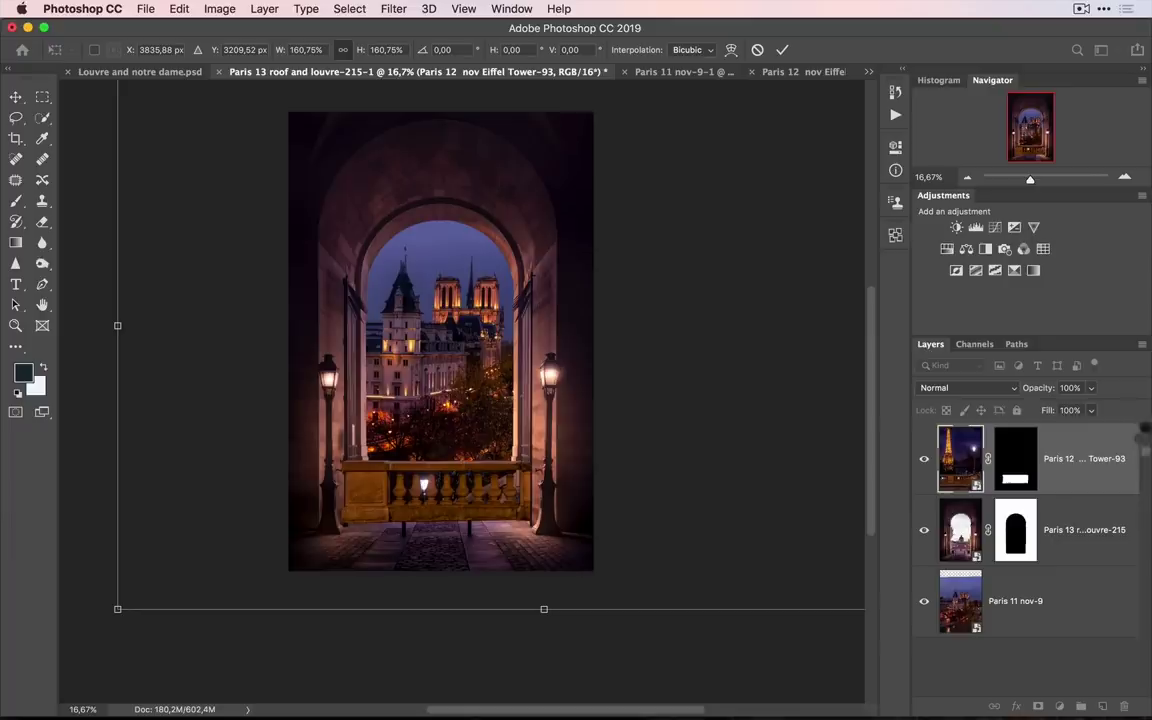
- Move the Paris 12 balustrade layer beneath the Paris 13 archway layer so the archway overlaps its ends
key(z)
drag(1075, 483, 1068, 578)
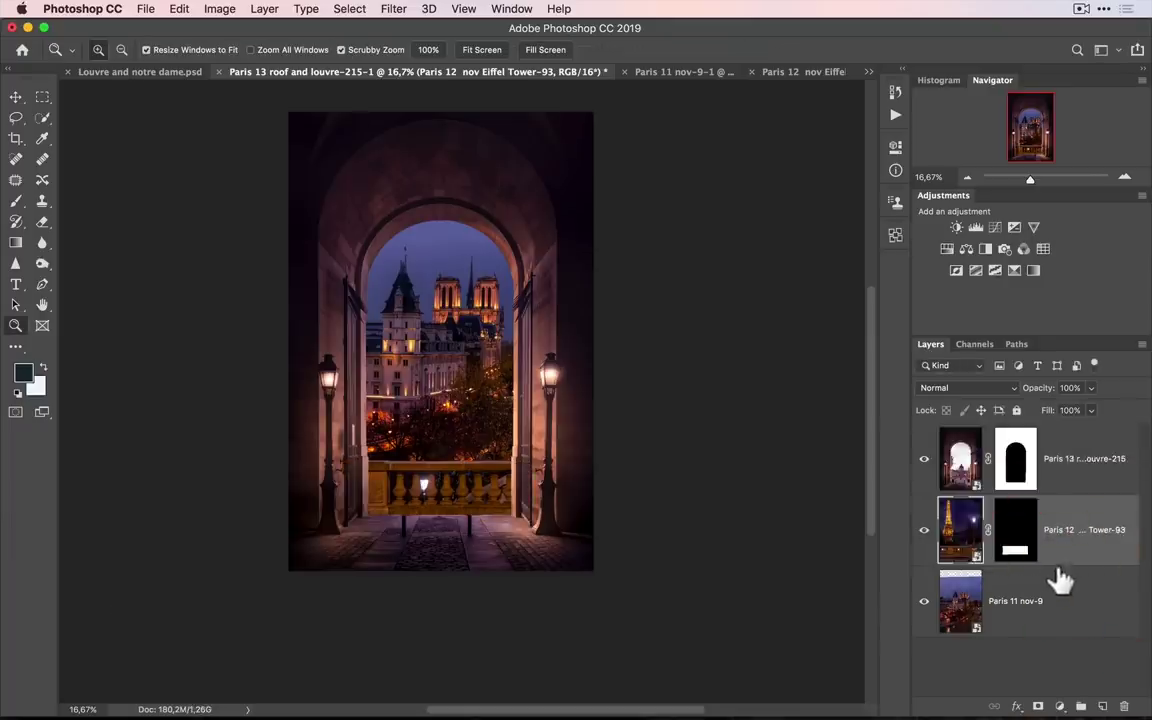
click(406, 484)
click(406, 486)
click(406, 488)
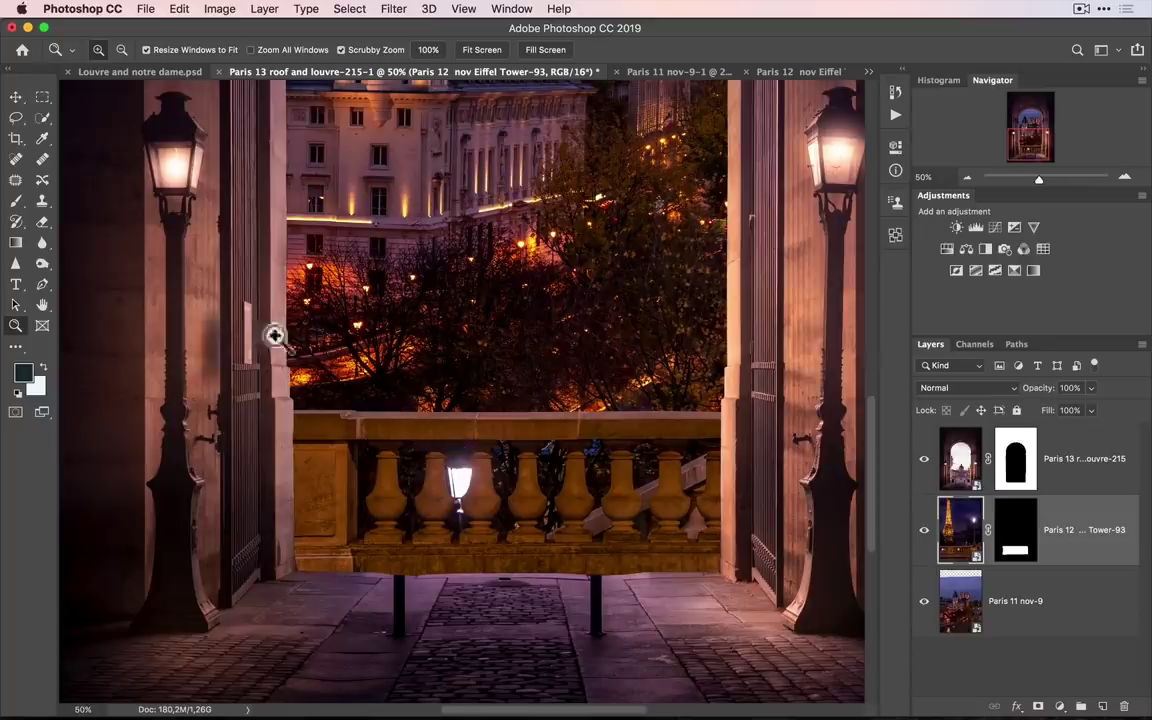
- Adjust the balustrade smart object in Camera Raw to Temperature 2900, Tint +49 and Vibrance -11
double_click(958, 518)
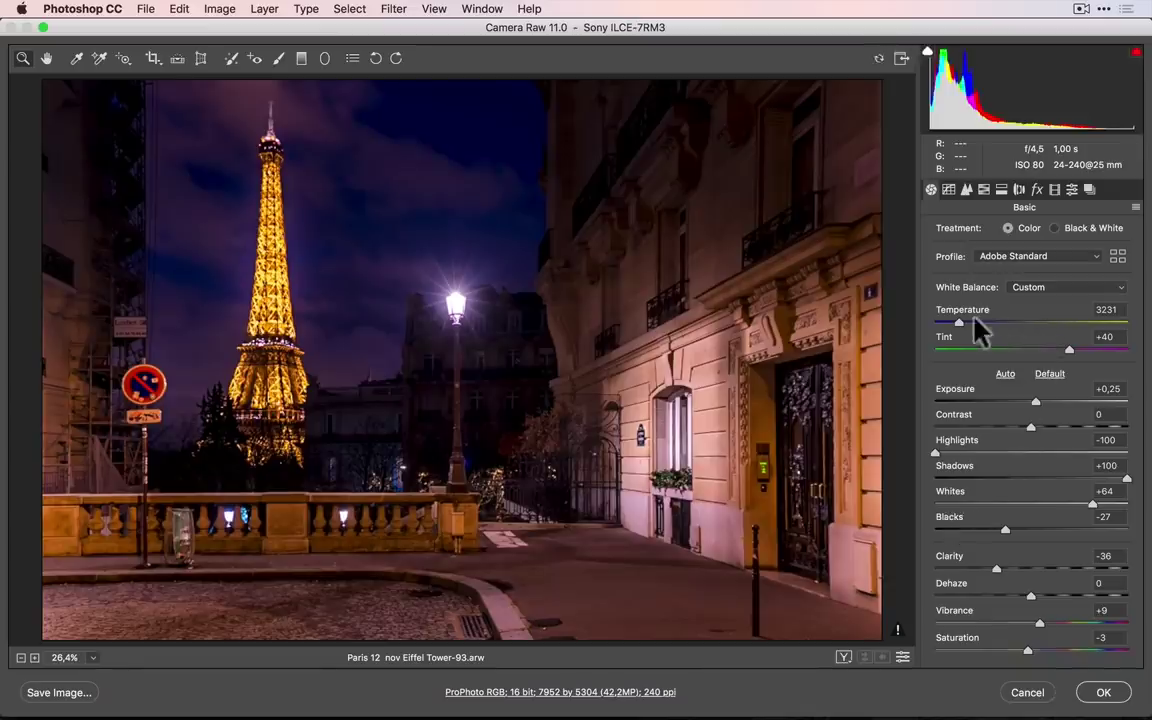
drag(957, 324, 950, 326)
drag(1072, 352, 1079, 352)
drag(1026, 618, 1020, 621)
click(1104, 693)
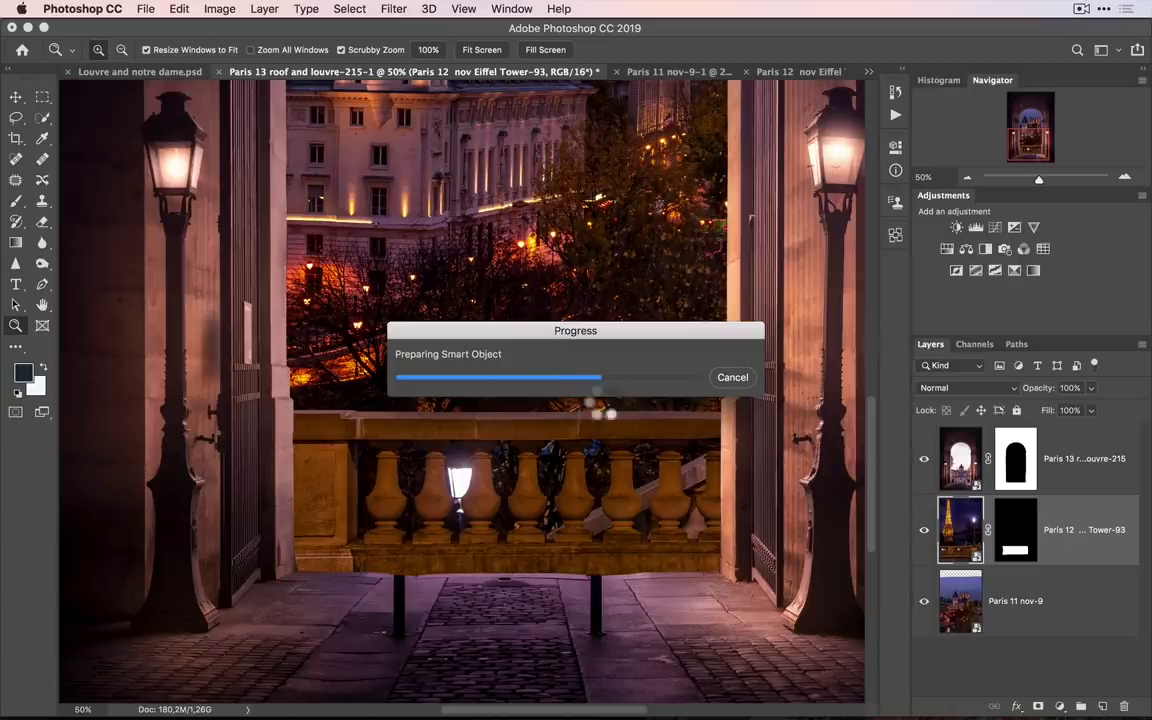
key(ctrl+p)
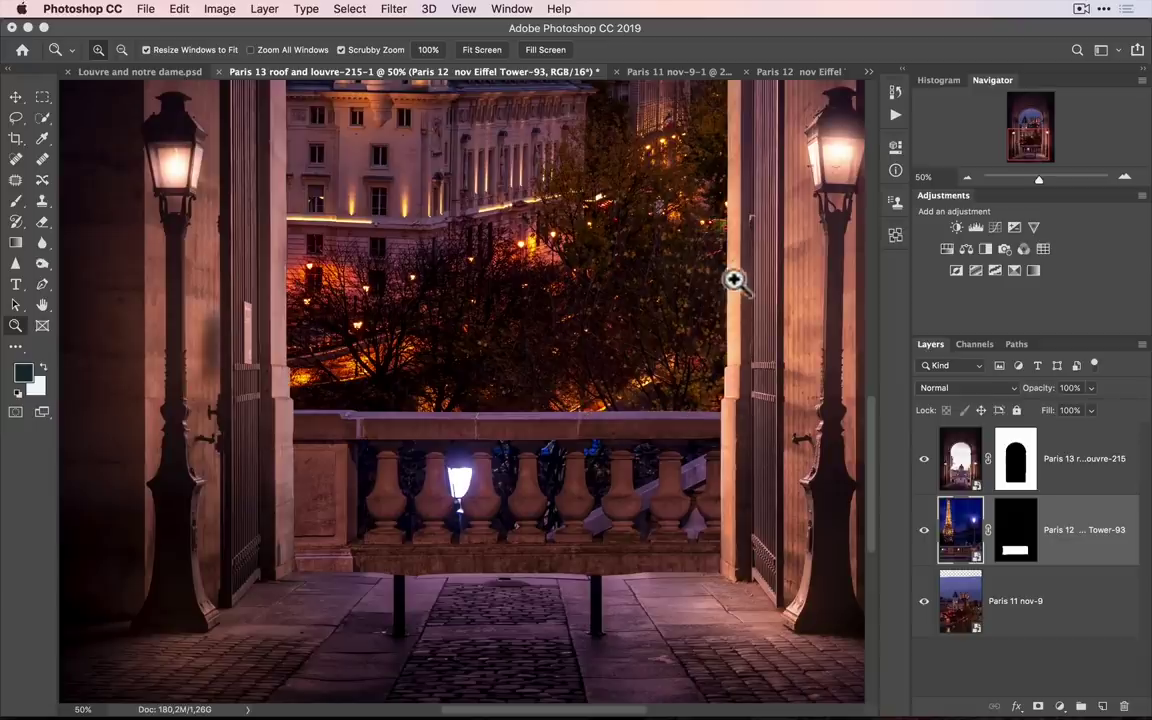
- Warm the balustrade smart object in Camera Raw with Temperature 7000, Tint +58 and Saturation -8
double_click(958, 535)
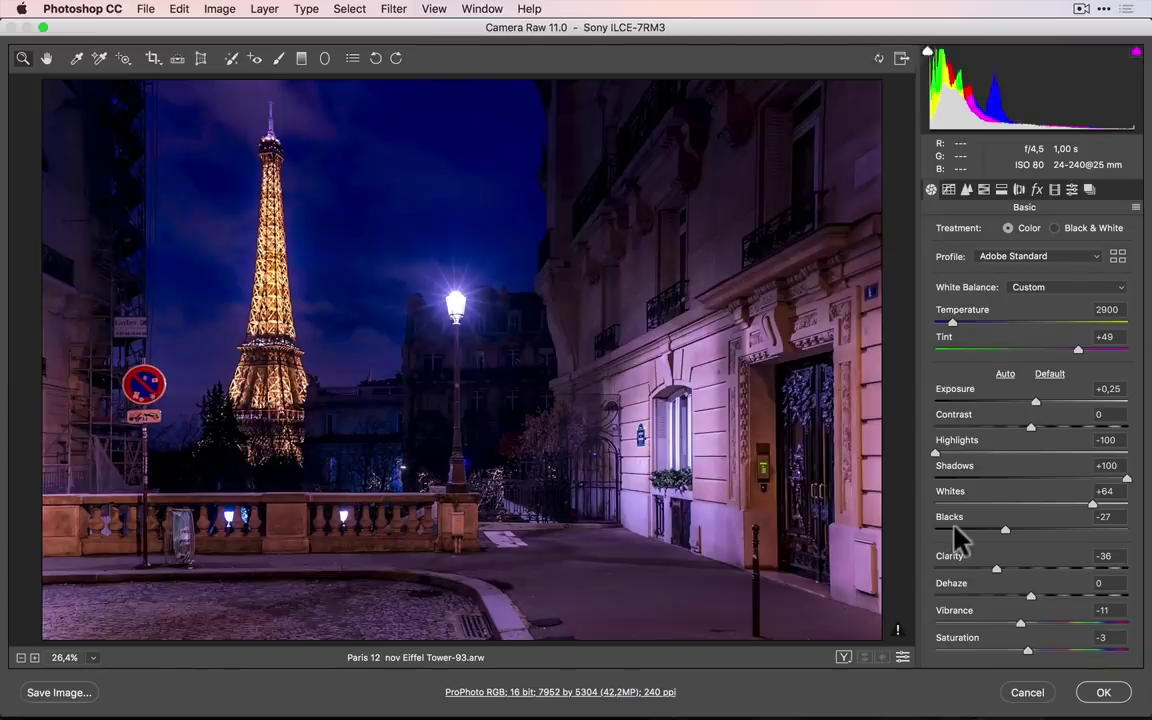
drag(952, 322, 1088, 356)
drag(1027, 650, 1023, 650)
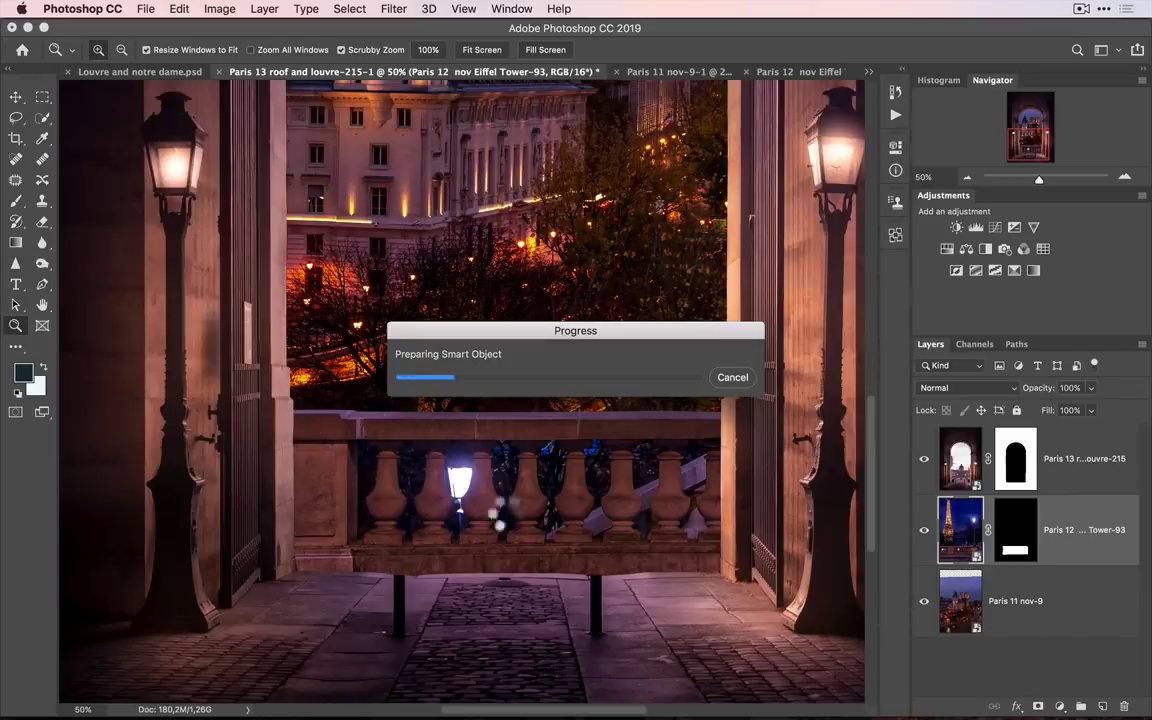
key(ctrl+p)
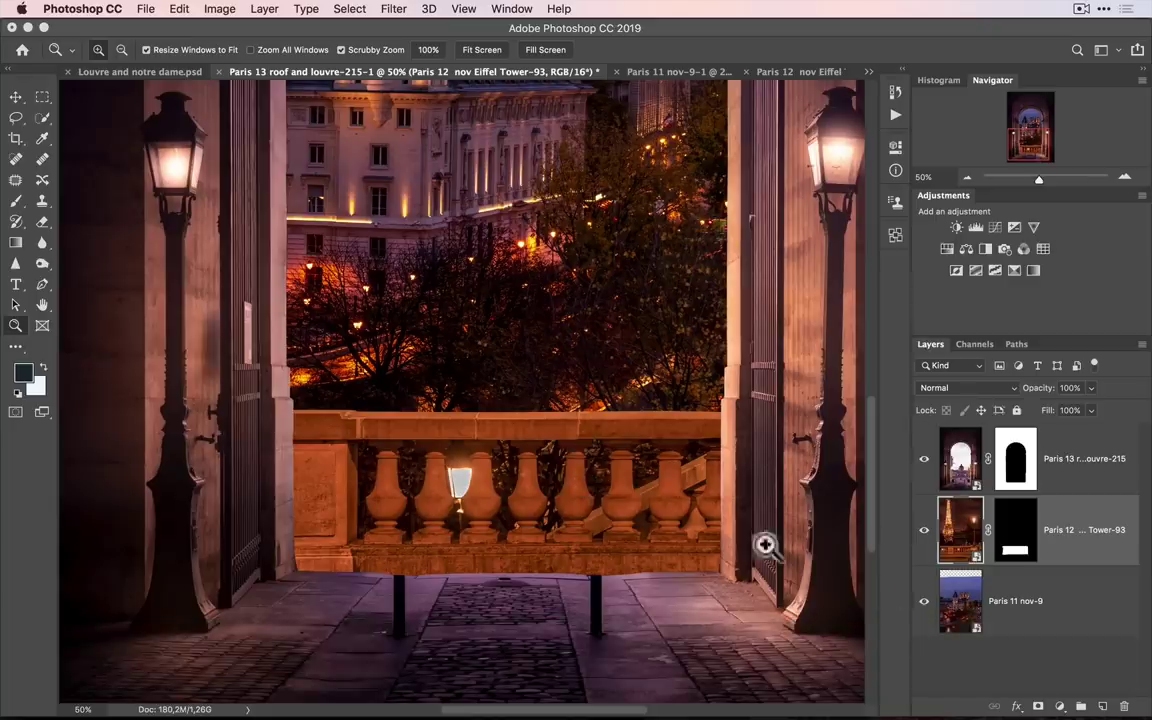
- Darken the balustrade smart object in Camera Raw to Exposure -1,15 and set its Temperature to 6150
double_click(960, 530)
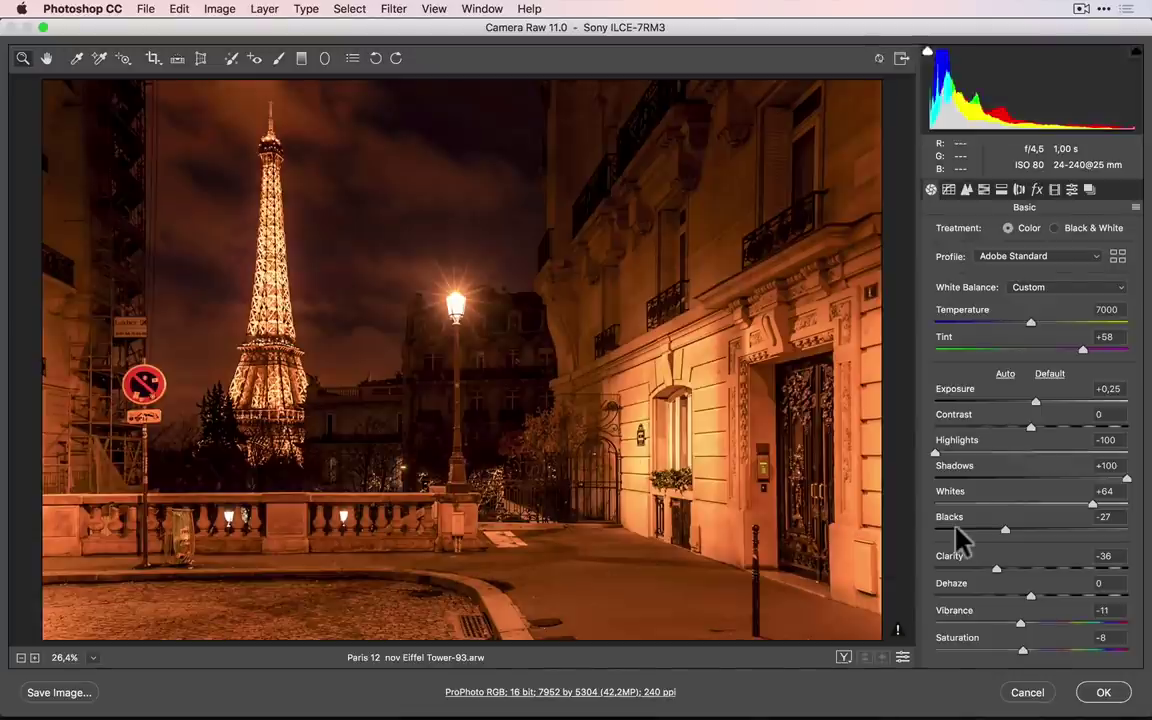
drag(1036, 403, 1016, 411)
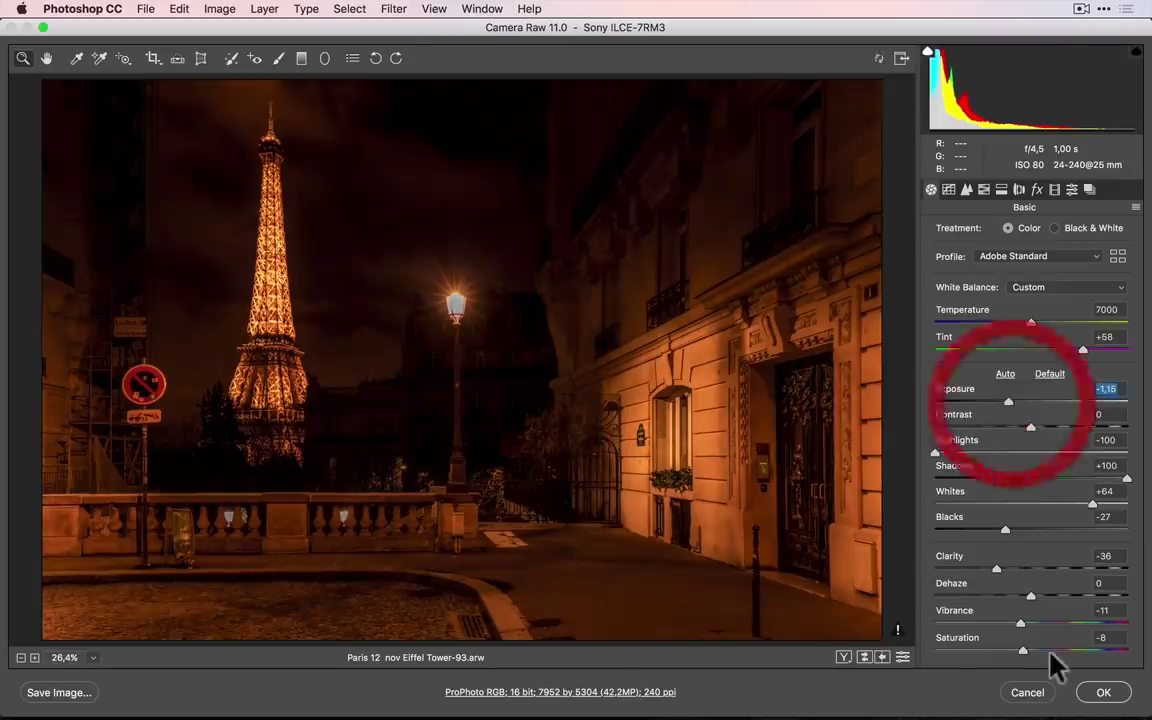
drag(1032, 325, 1016, 329)
click(1104, 693)
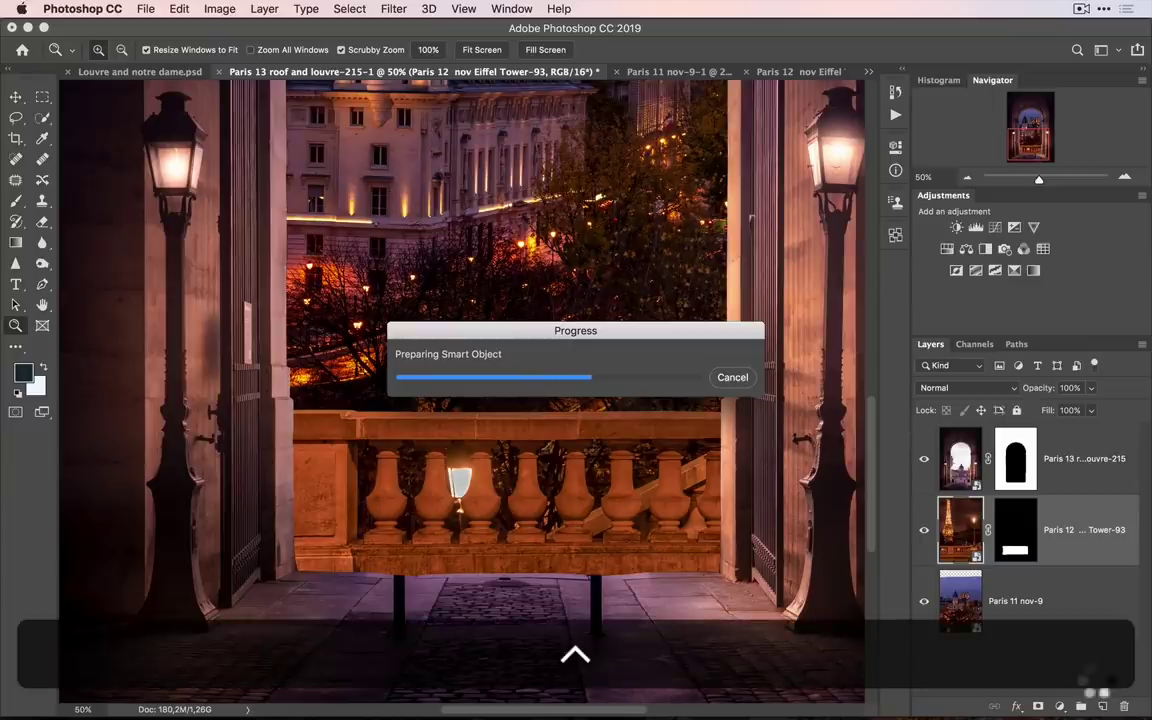
key(ctrl+p)
- Brighten the balustrade smart object in Camera Raw with Exposure -0,65 and Highlights +58
alt+click(442, 330)
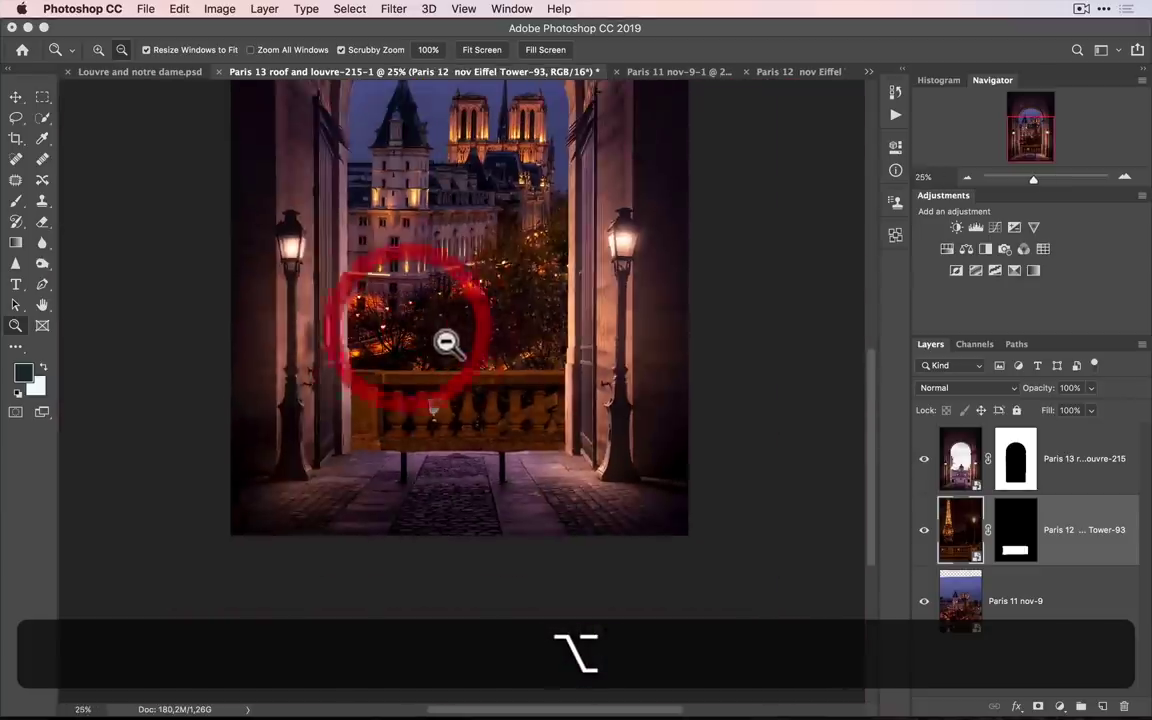
alt+click(392, 248)
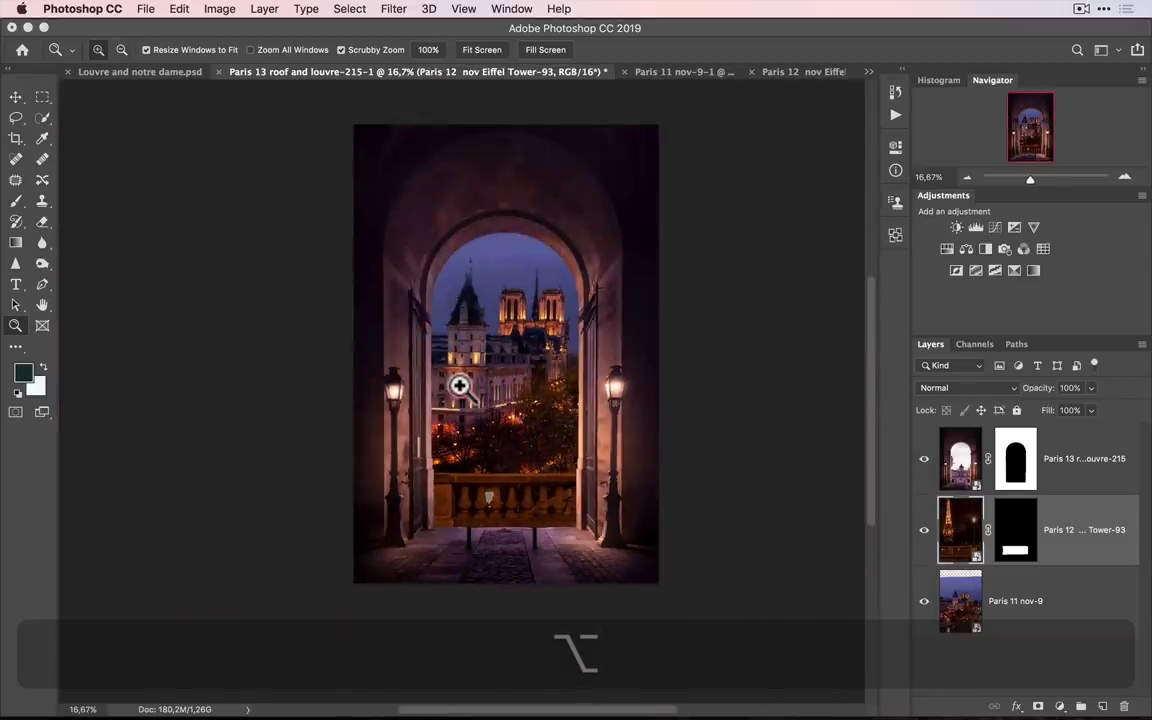
click(458, 386)
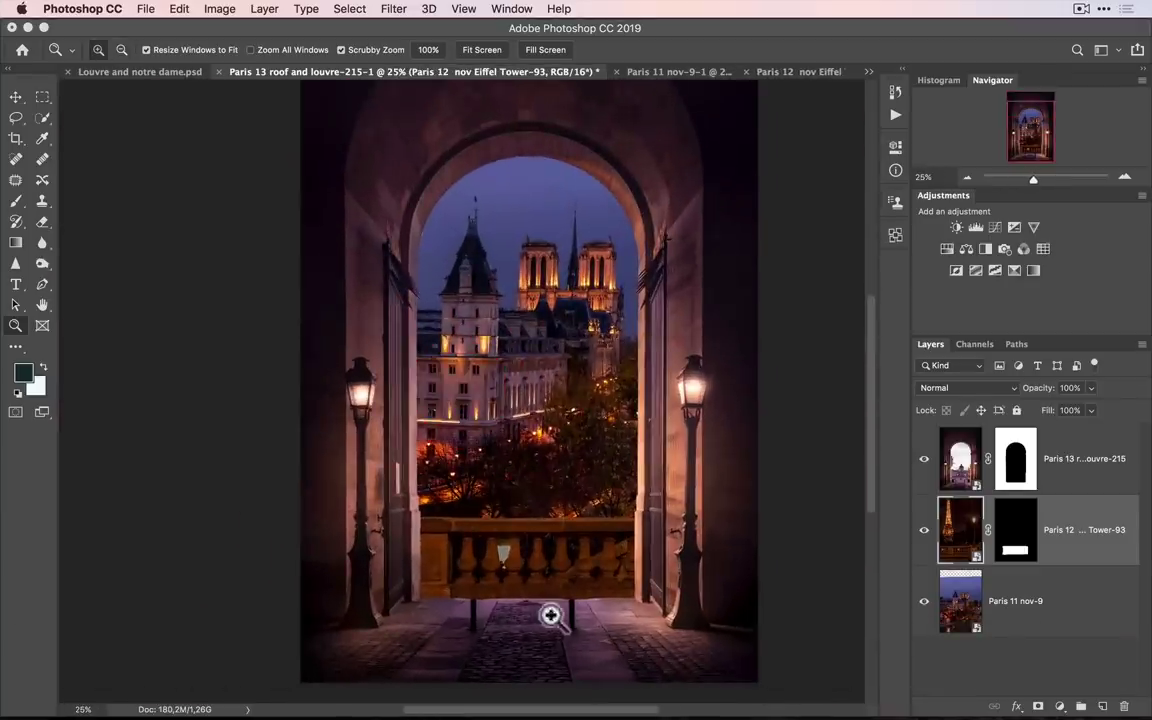
double_click(962, 530)
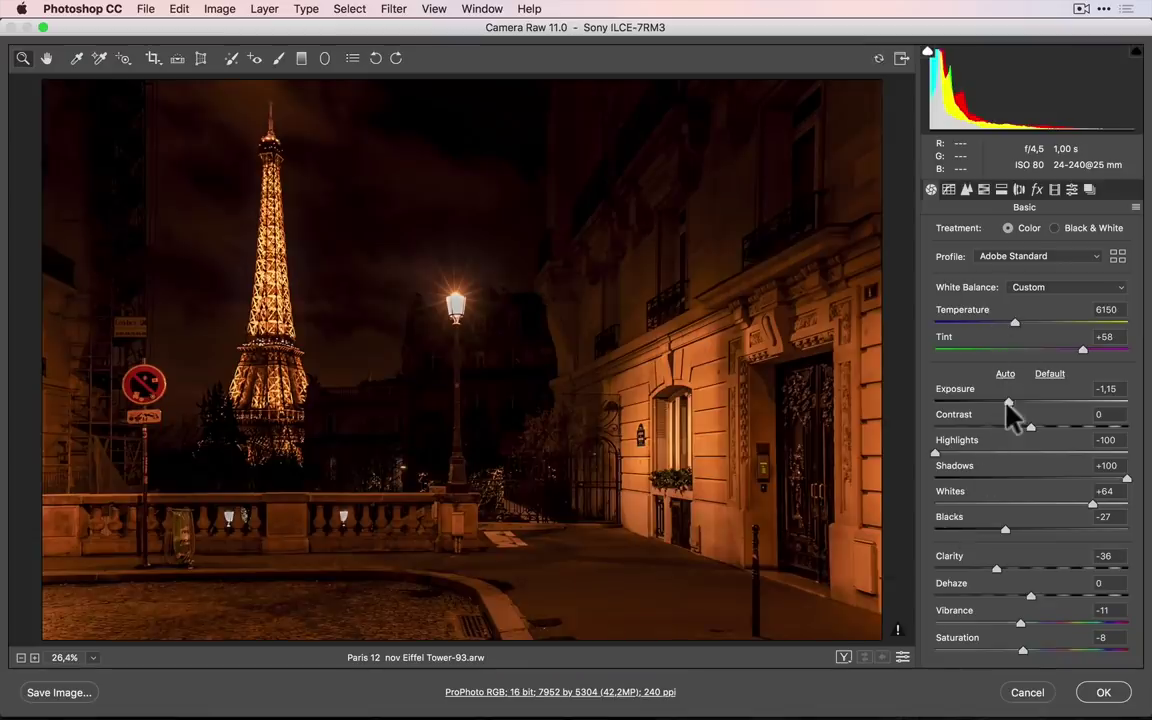
drag(1008, 402, 1017, 402)
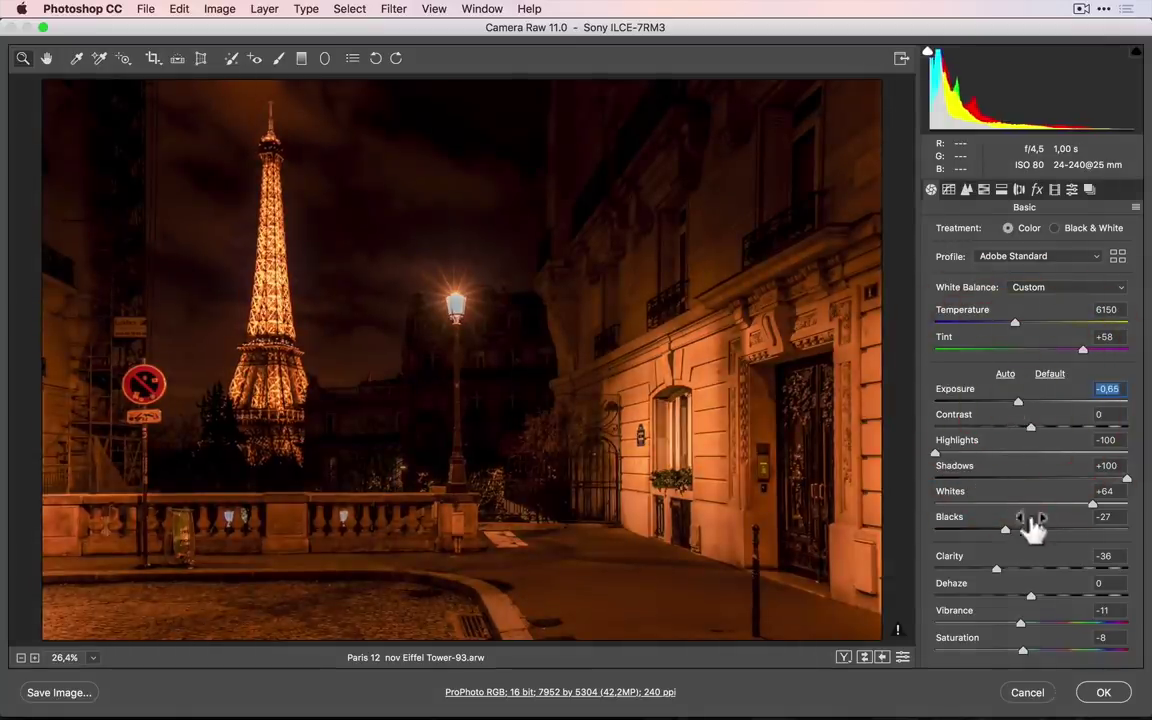
drag(997, 456, 1088, 450)
click(1104, 692)
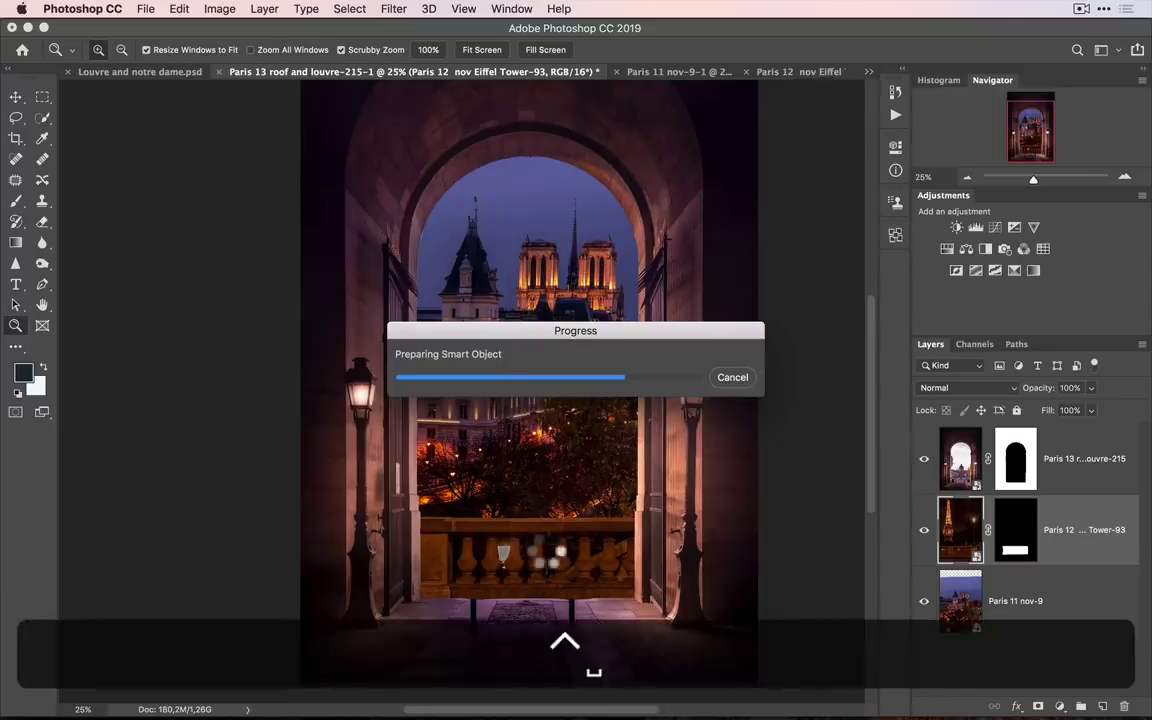
key(ctrl+p)
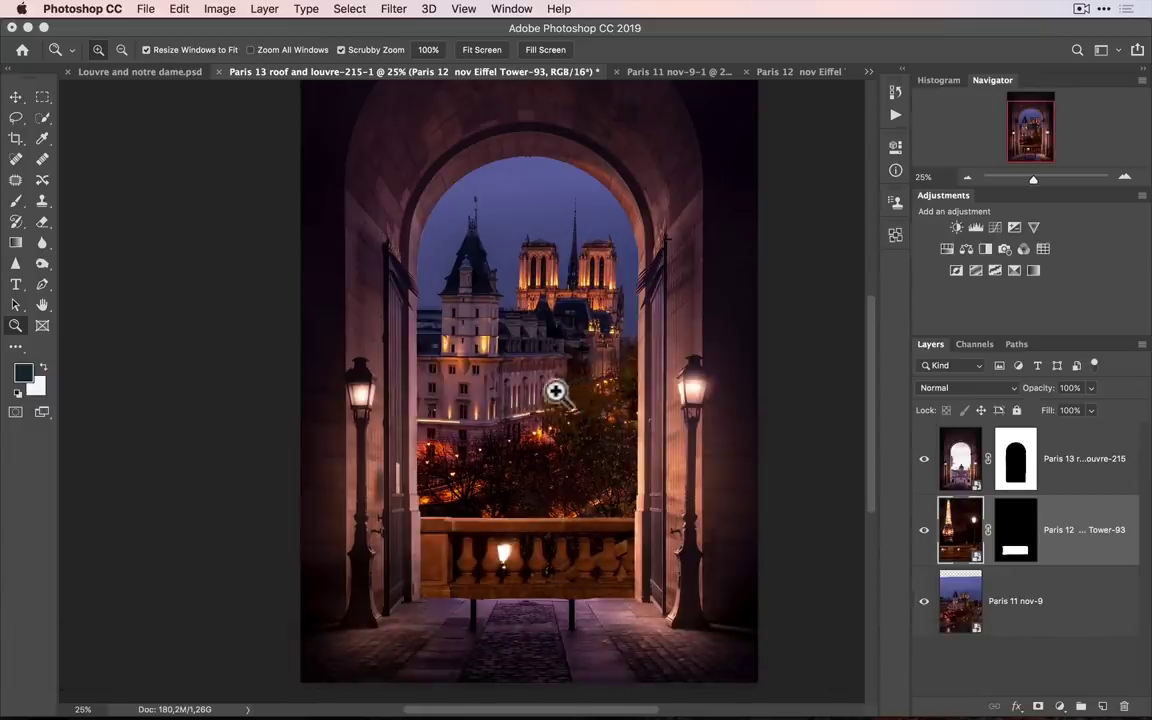
- Rasterize the Paris 13 archway layer, keeping its layer mask
right_click(608, 390)
right_click(540, 373)
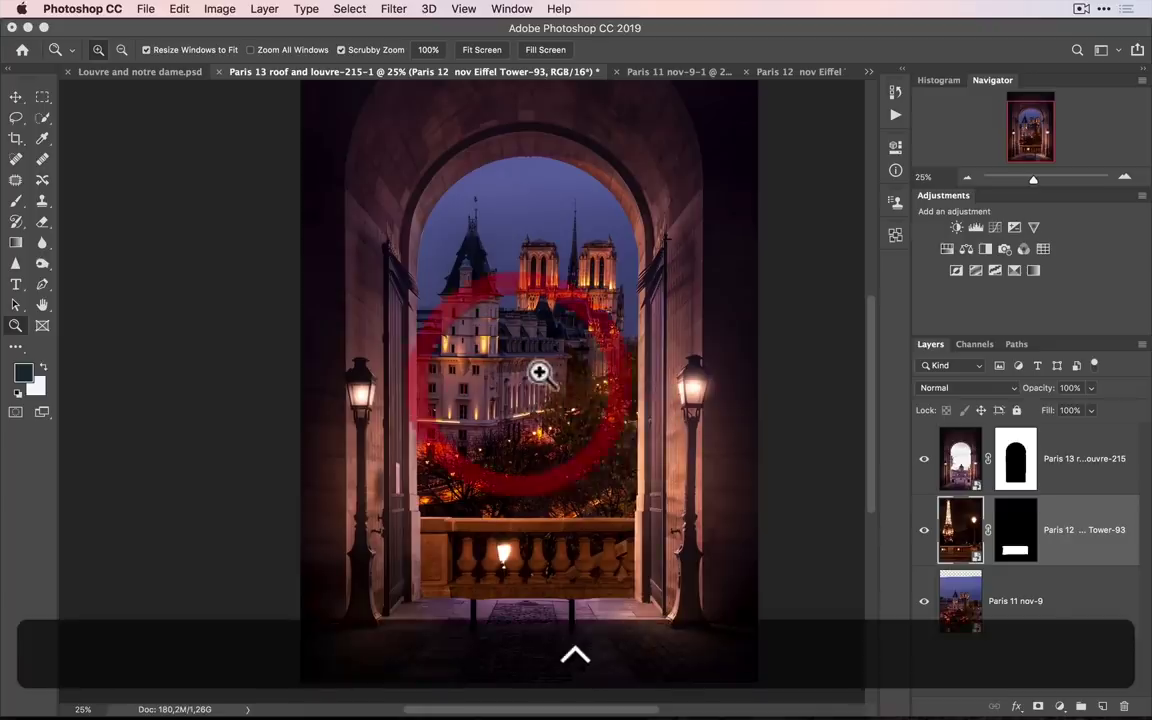
click(466, 364)
click(497, 604)
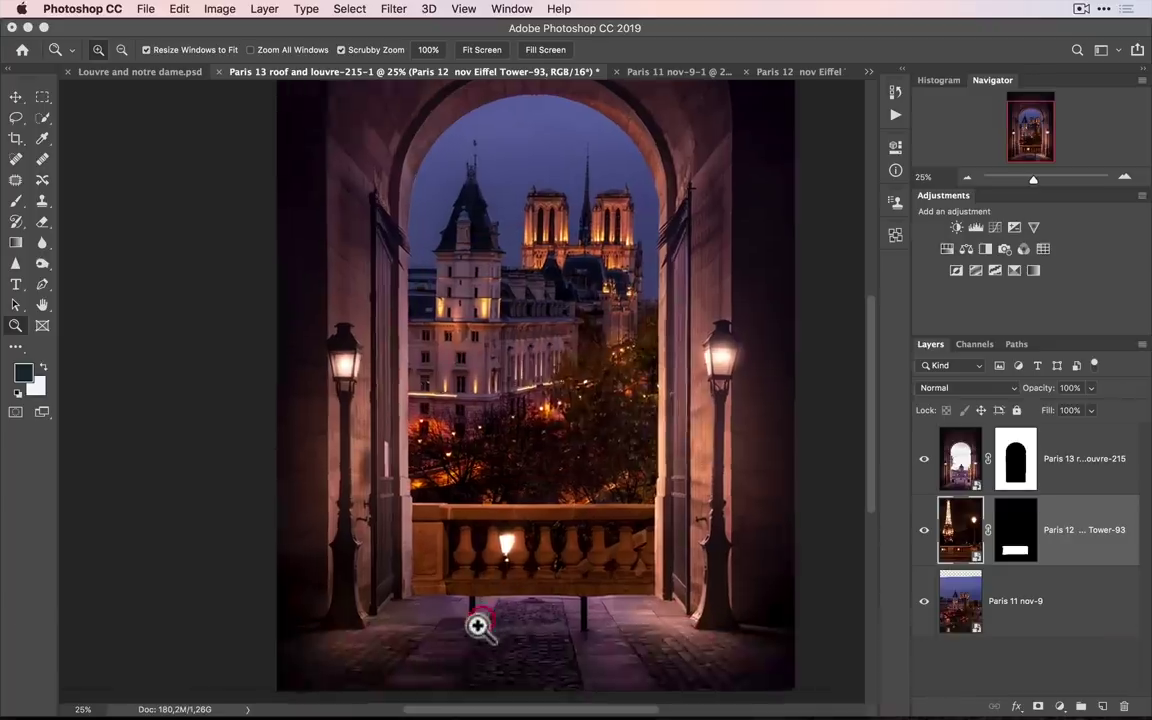
click(478, 620)
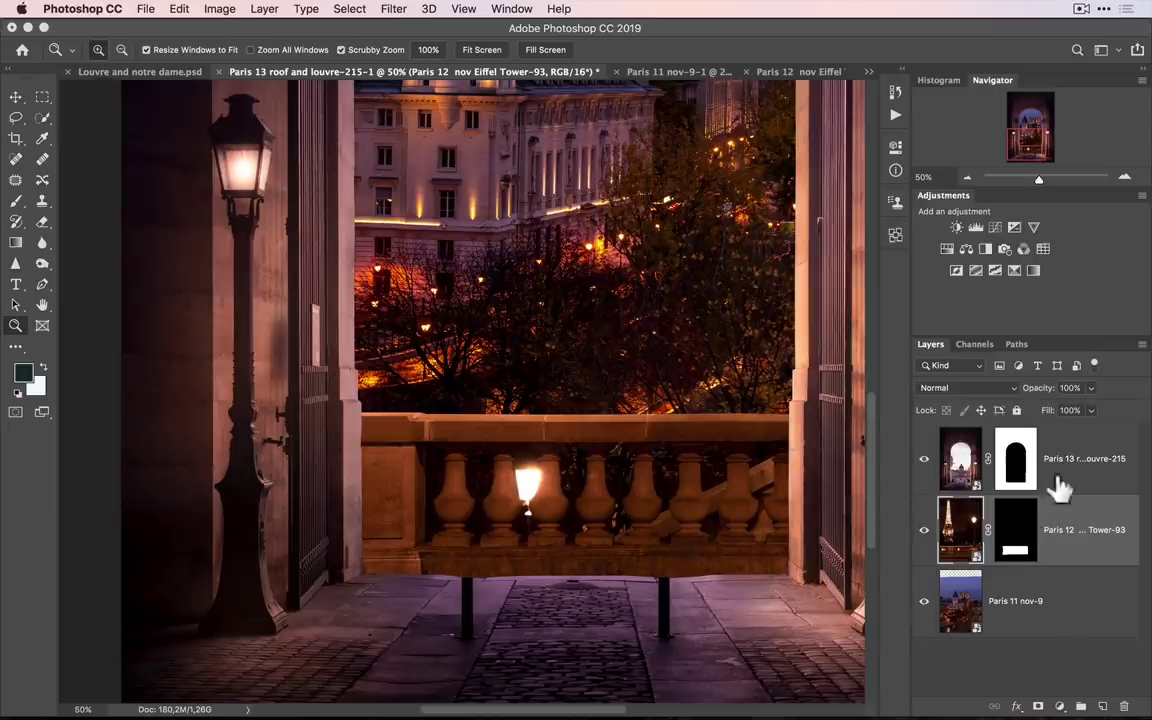
click(1083, 453)
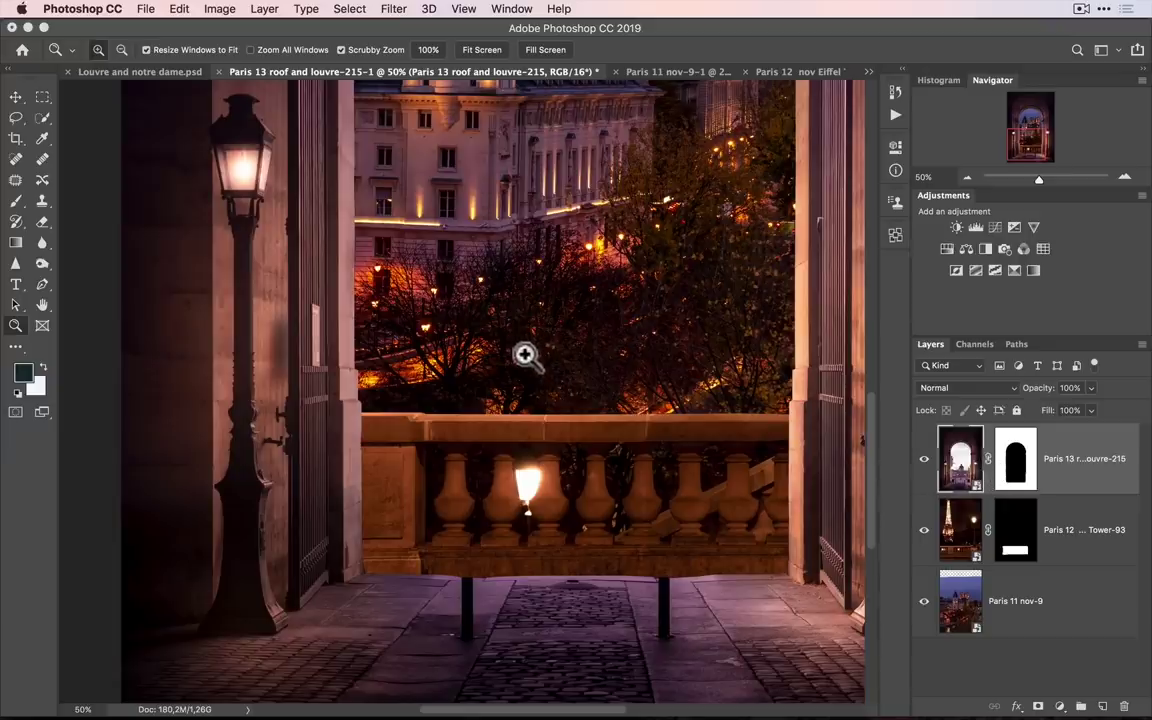
right_click(955, 450)
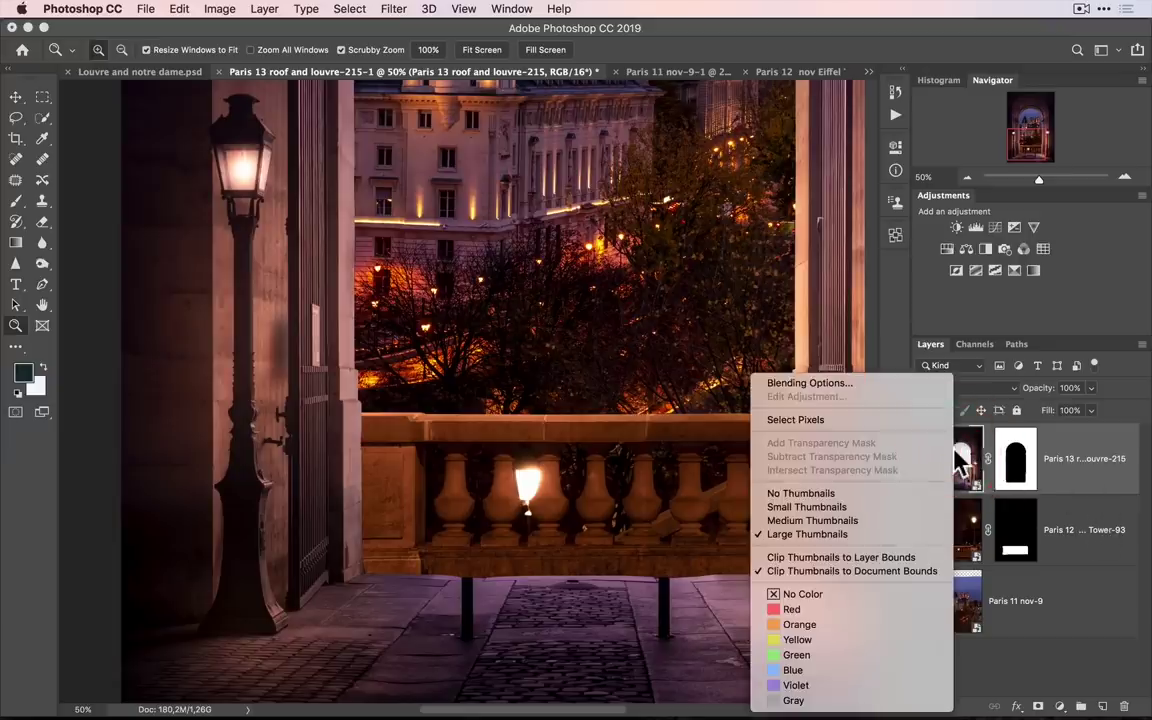
click(1085, 452)
right_click(1085, 450)
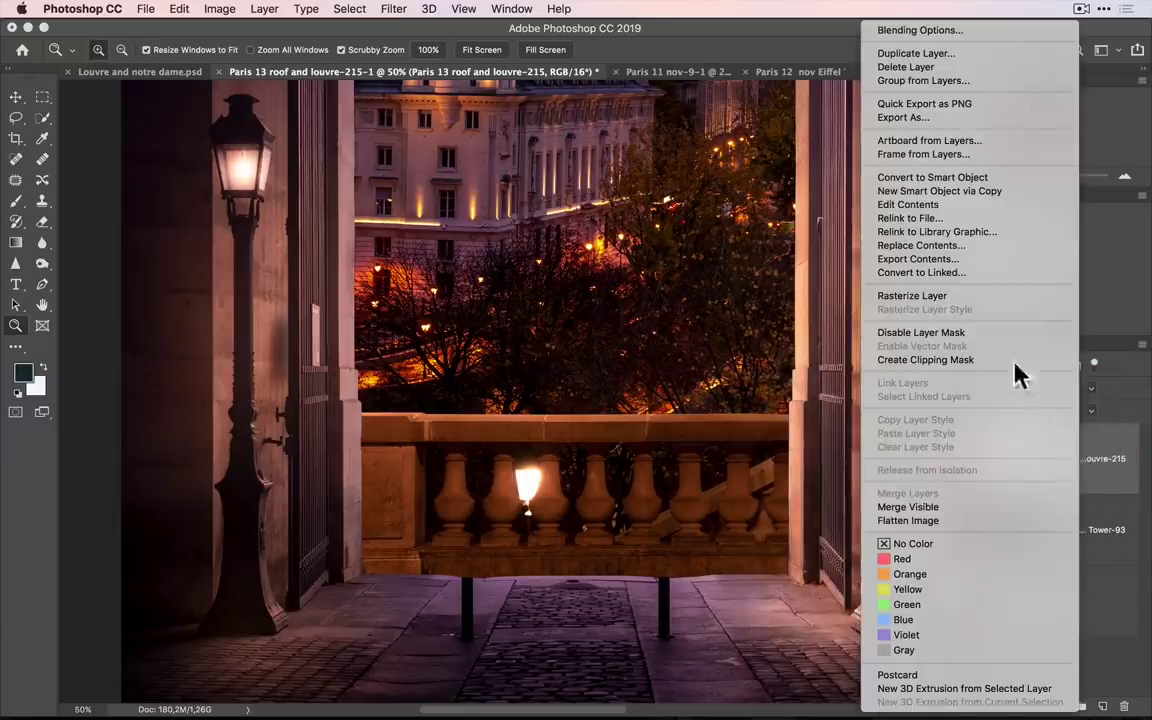
click(975, 297)
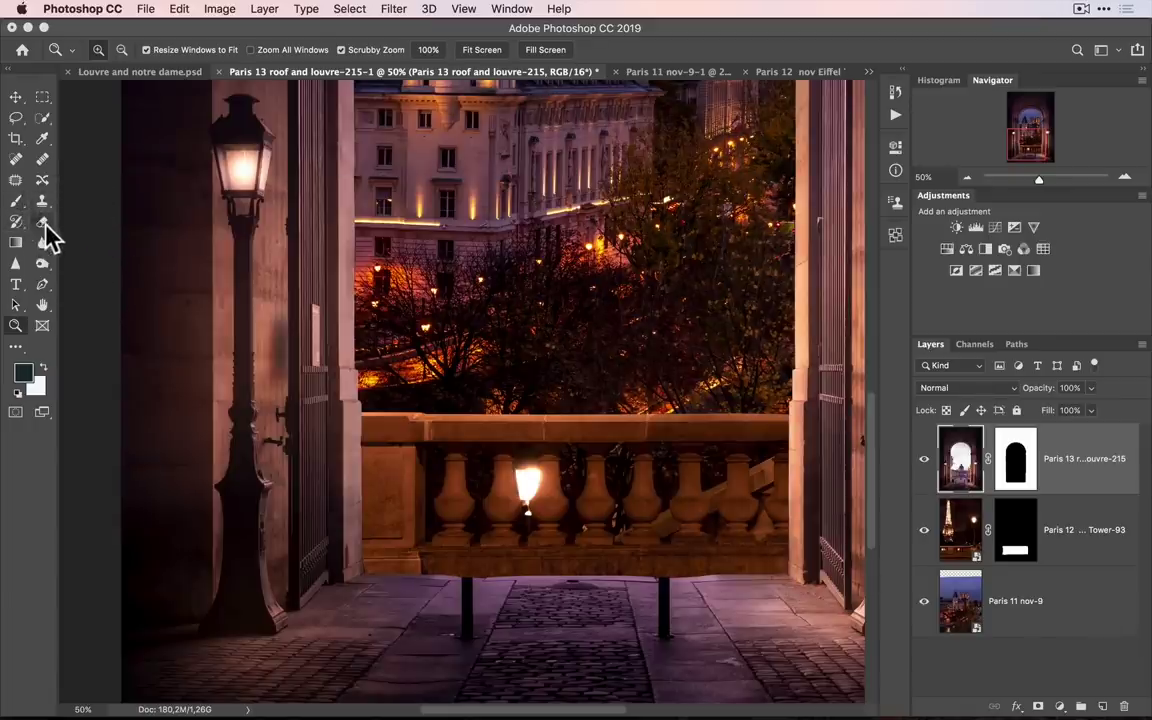
- Remove the two dark posts from the pavement in front of the balustrade with the content-aware Spot Healing Brush
click(15, 159)
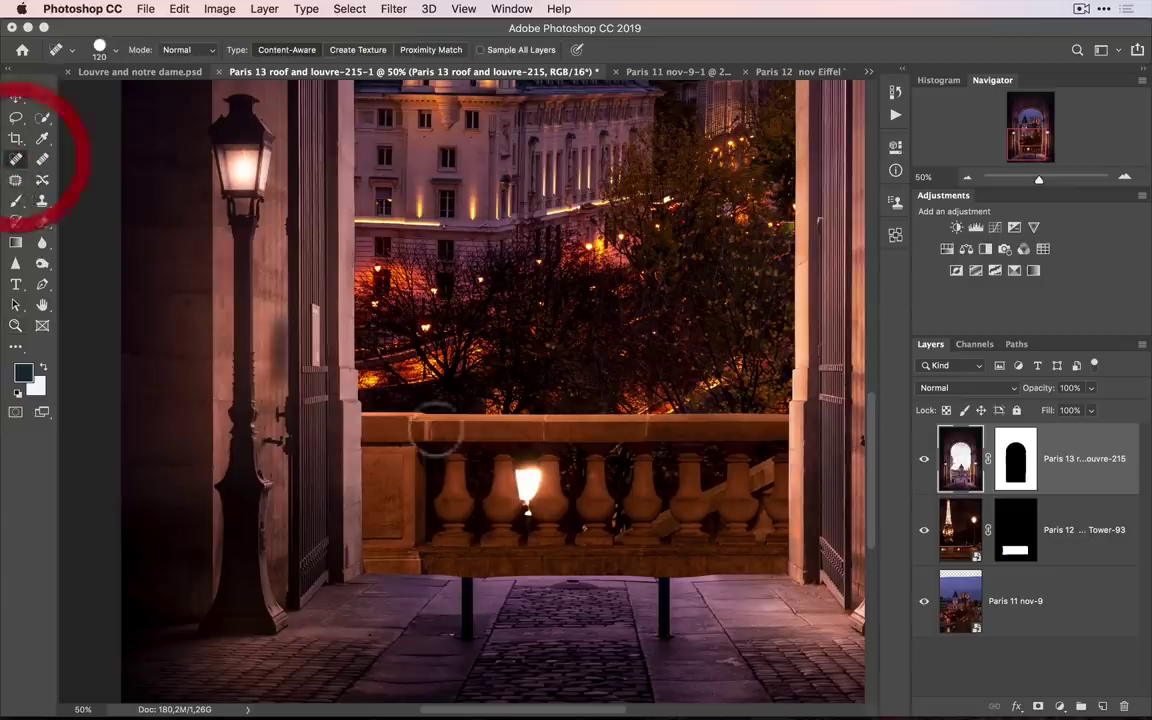
drag(466, 600, 466, 600)
drag(673, 650, 663, 578)
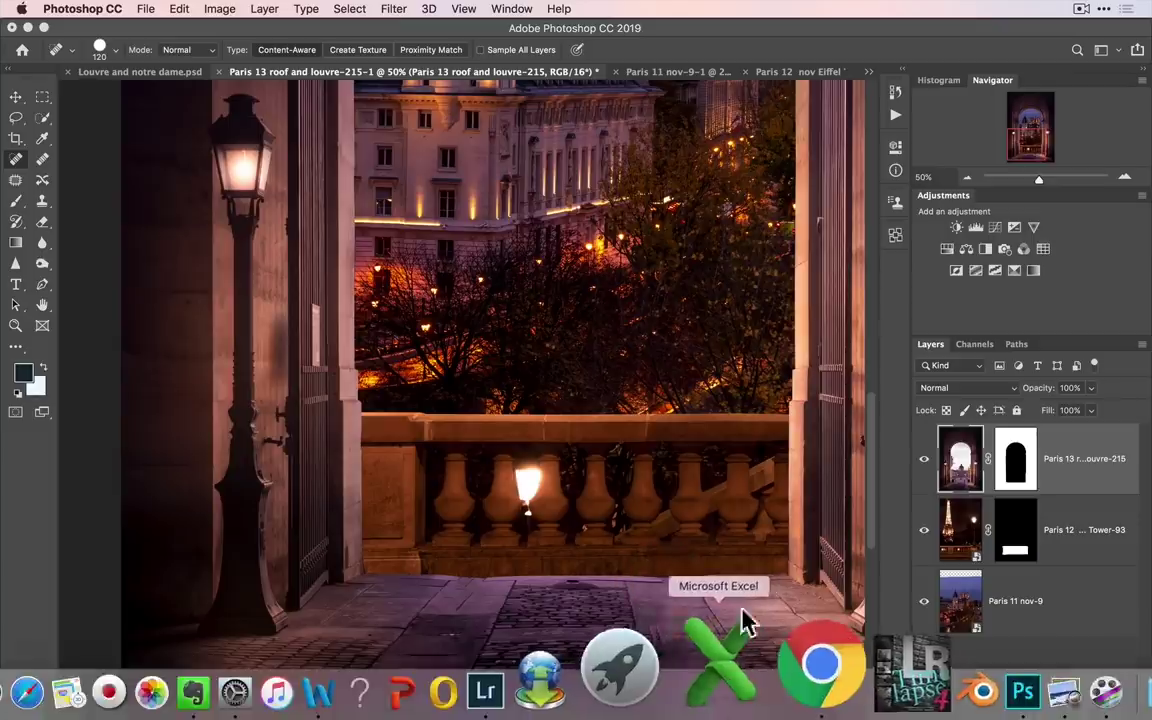
mouse_move(663, 632)
mouse_down()
mouse_move(686, 663)
mouse_move(745, 645)
mouse_up()
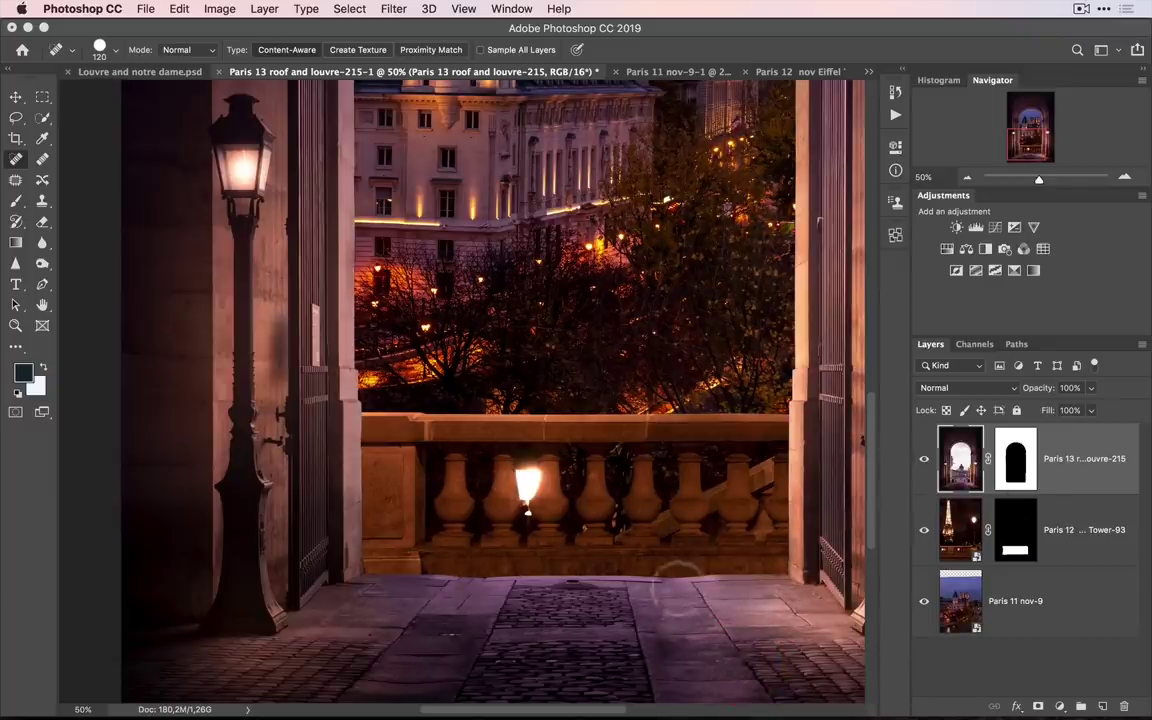
- Reopen the balustrade smart object in Camera Raw and set its Tint to +100
click(963, 527)
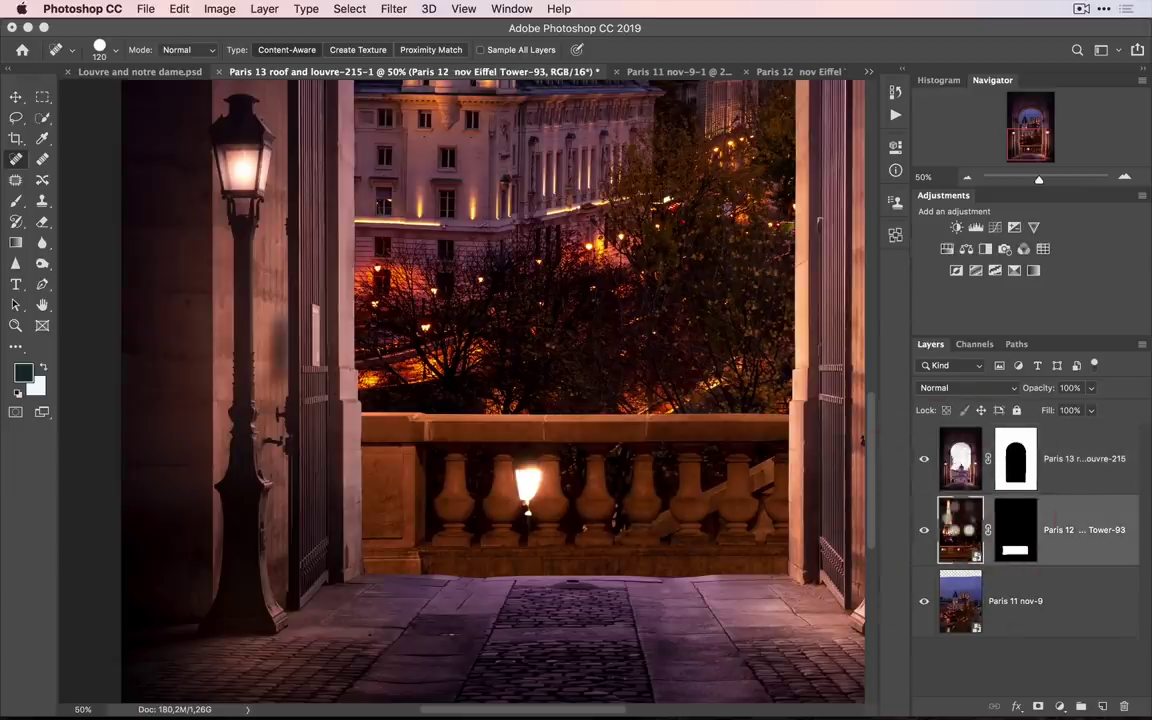
double_click(960, 516)
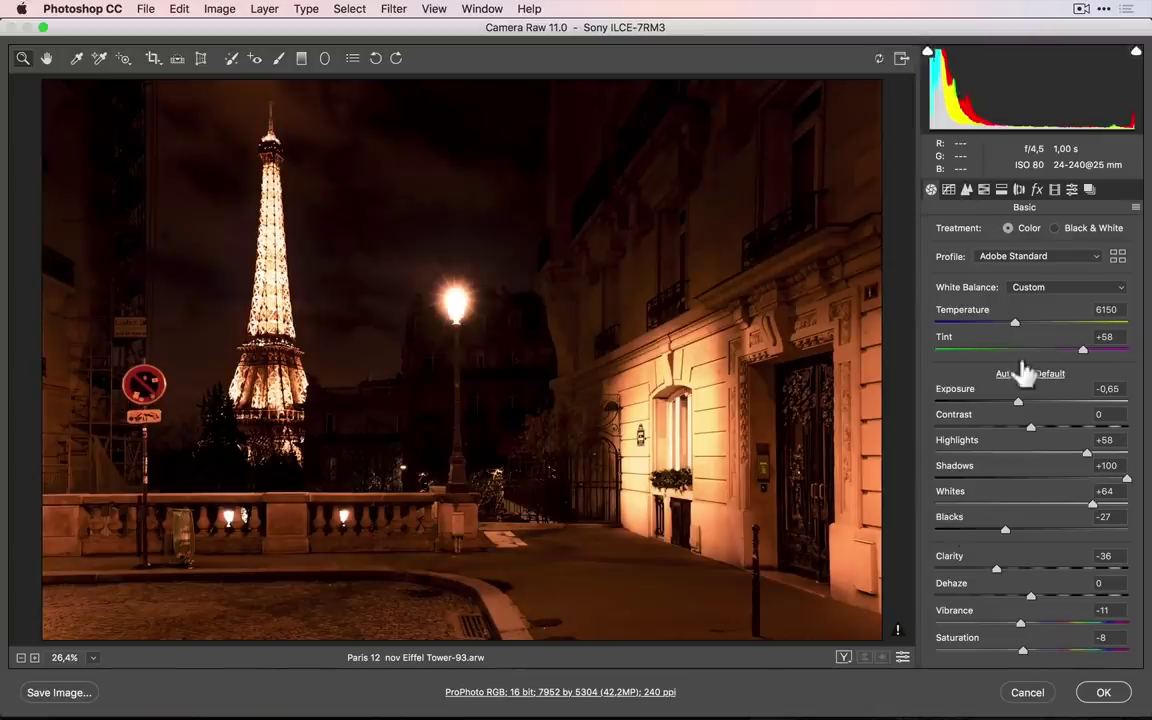
click(1093, 348)
mouse_move(1097, 352)
mouse_down()
mouse_move(1138, 355)
mouse_move(1106, 350)
mouse_up()
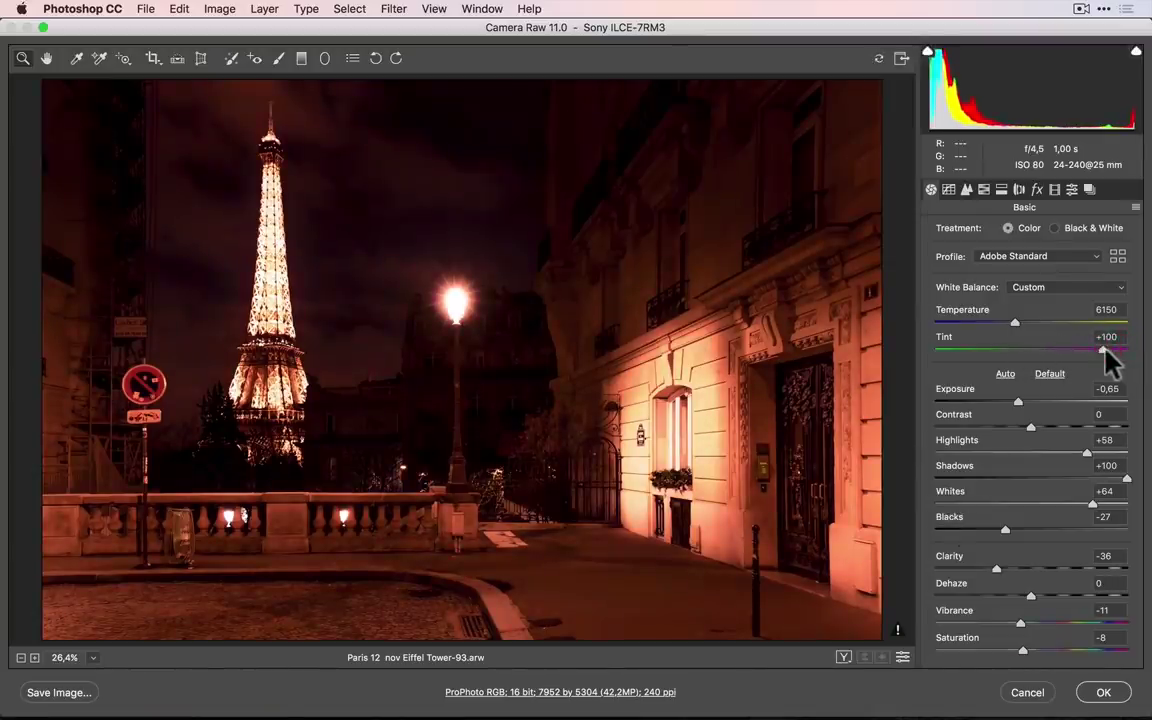
click(1108, 358)
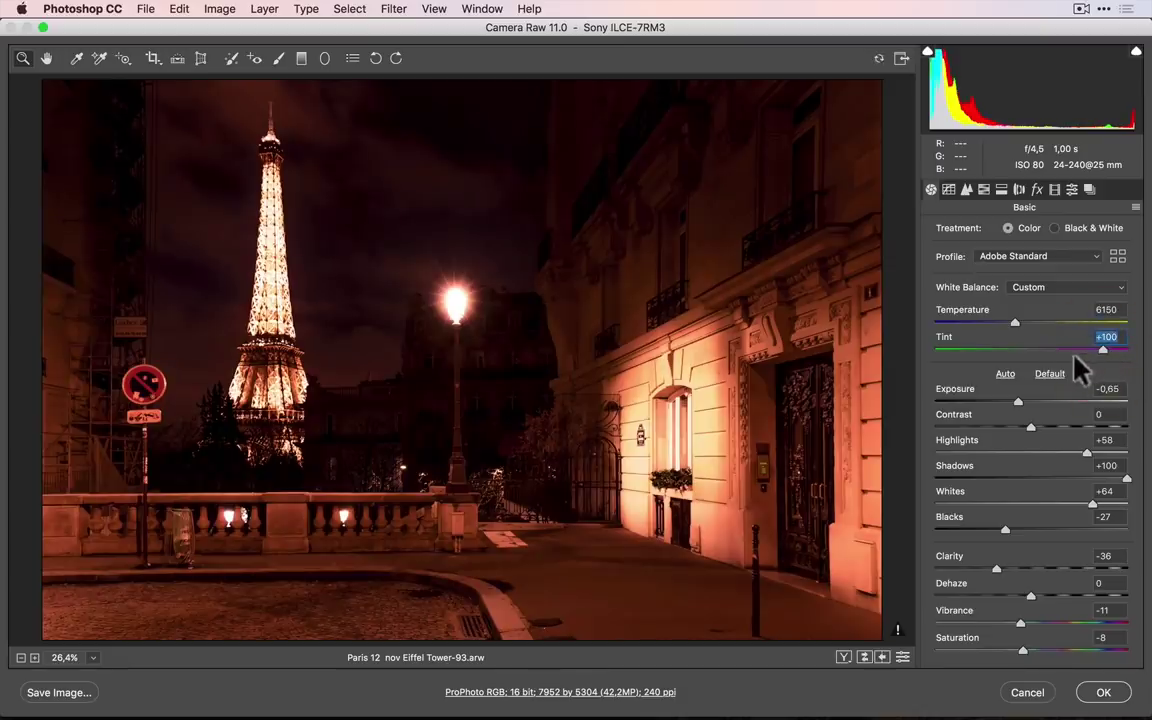
click(1100, 690)
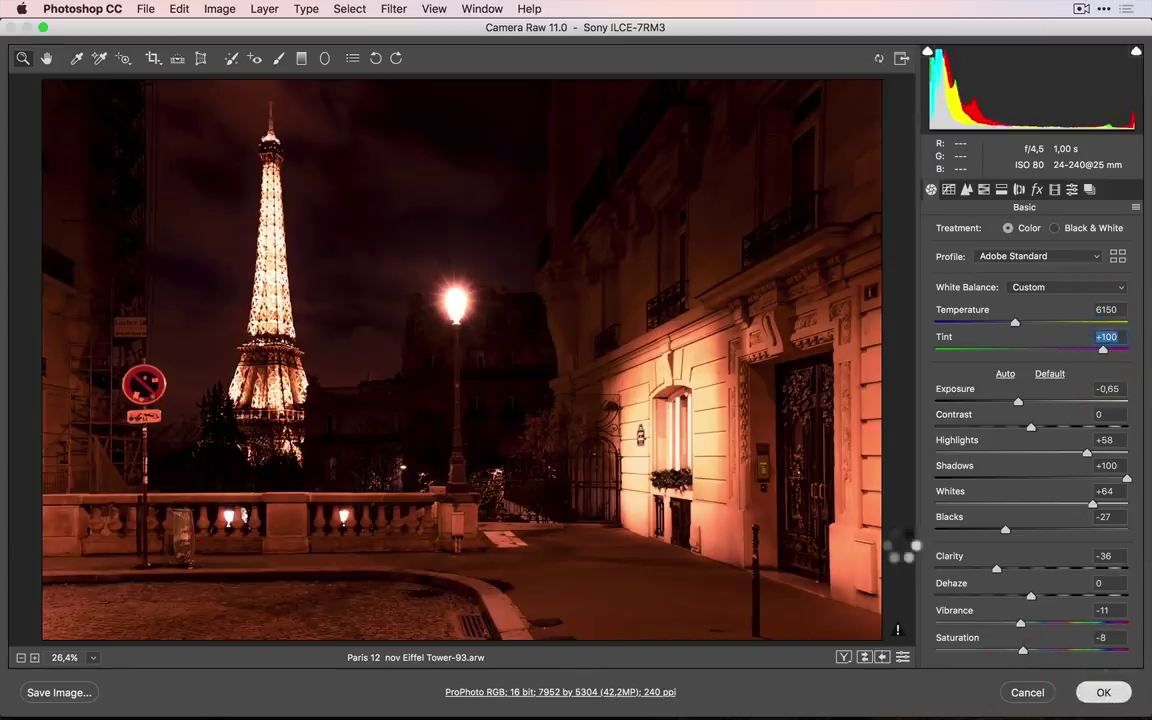
key(ctrl+p)
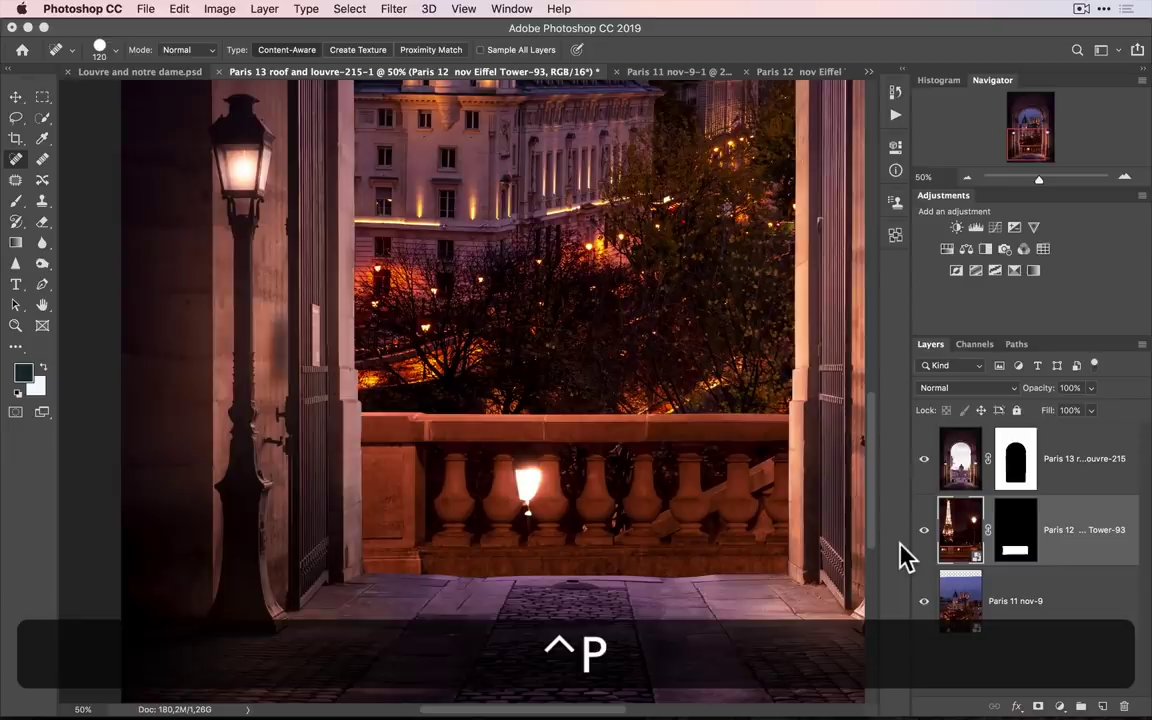
click(509, 411)
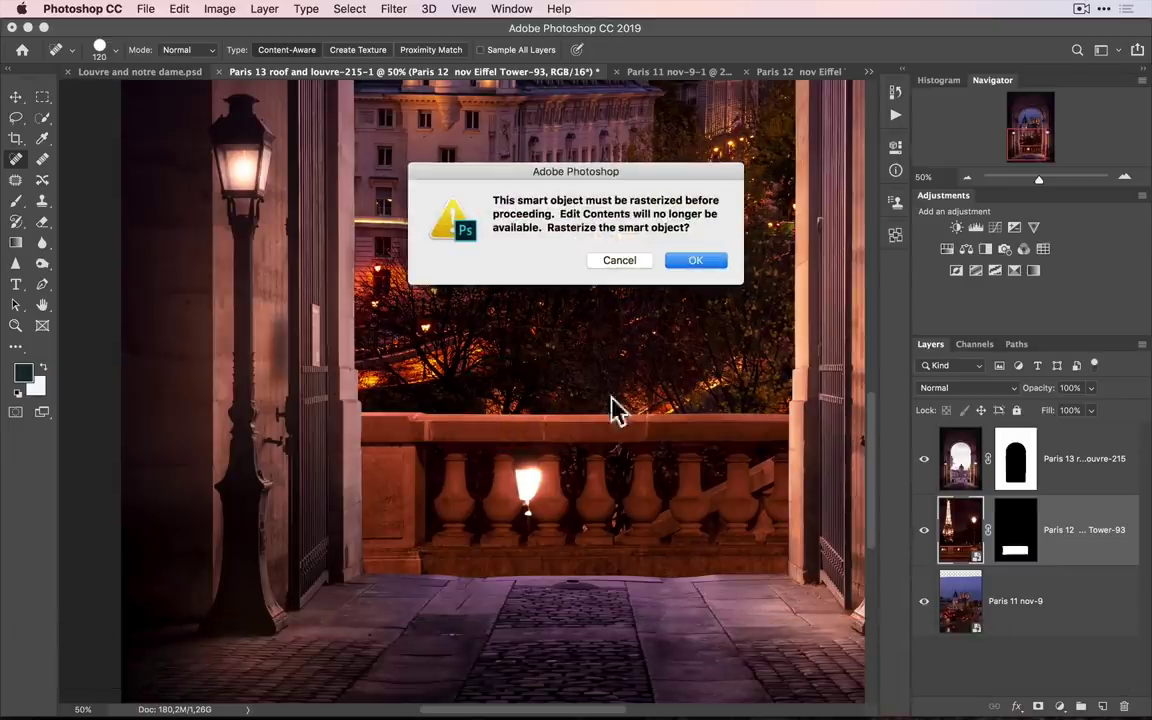
click(638, 261)
key(ctrl+z)
- Examine the whole composite to judge how the balustrade's colour fits the archway
right_click(602, 342)
click(586, 303)
key(ctrl+alt+z)
alt+click(568, 281)
alt+click(575, 260)
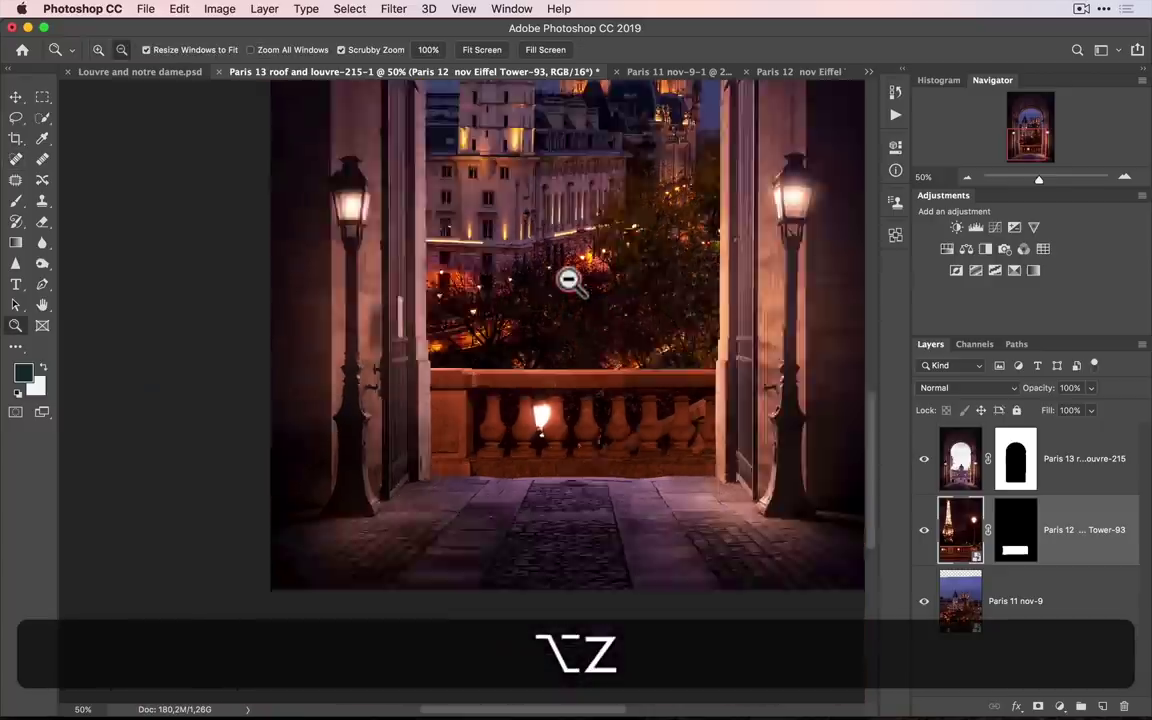
alt+click(530, 250)
click(452, 268)
alt+click(488, 343)
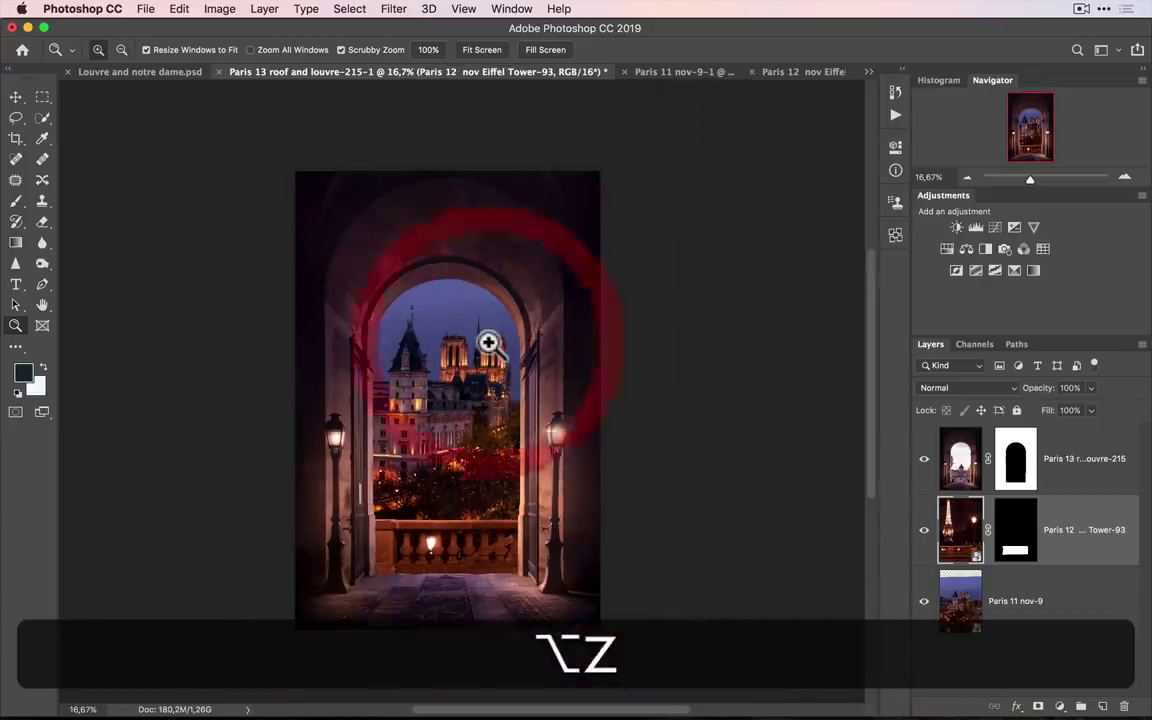
- Add a Curves adjustment above the Paris 13 archway layer, raising the midtones from Input 118 to Output 155
click(1097, 459)
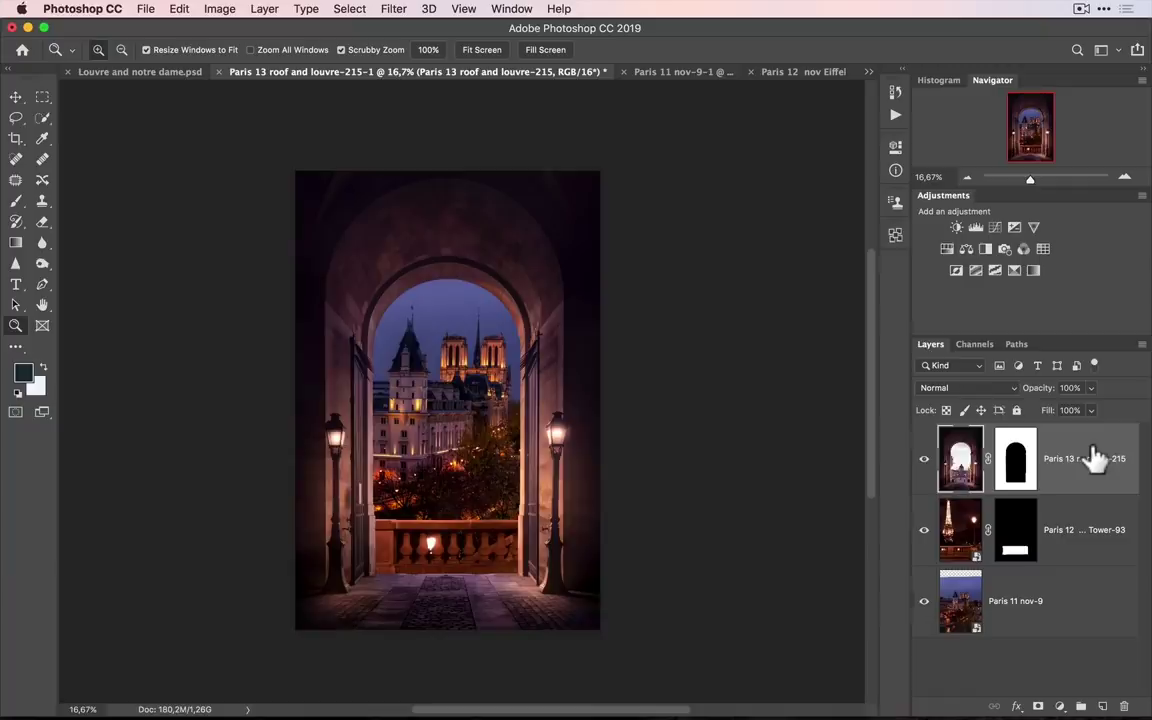
click(1059, 708)
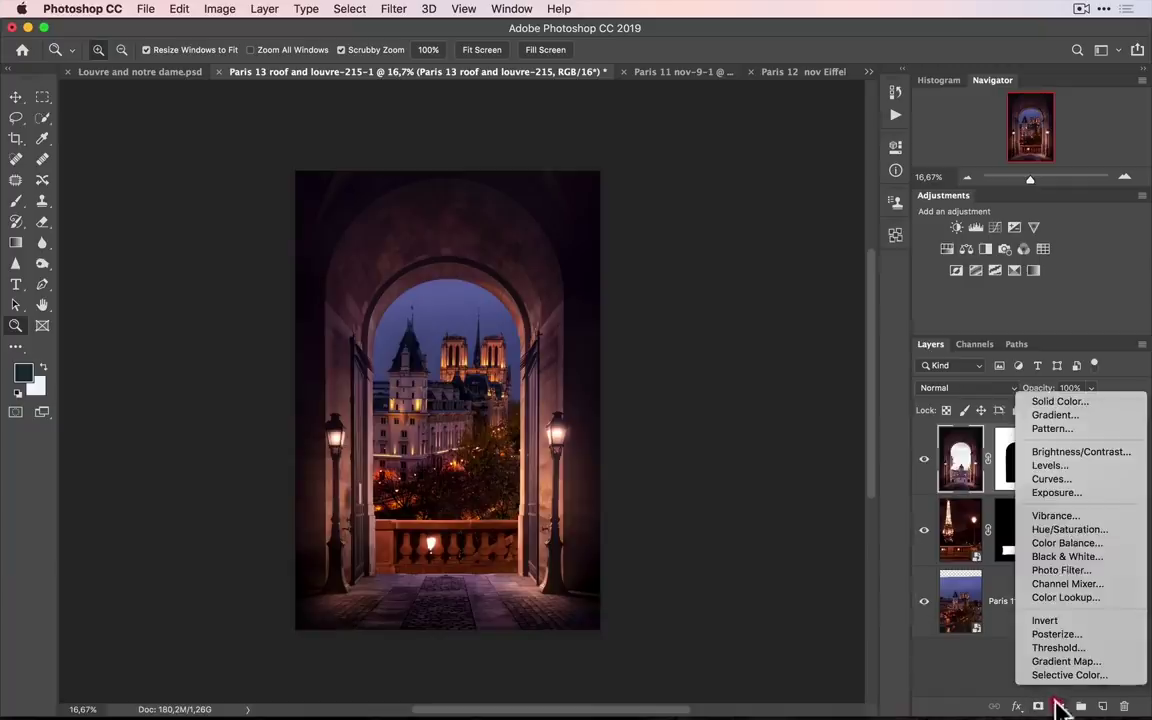
click(1093, 490)
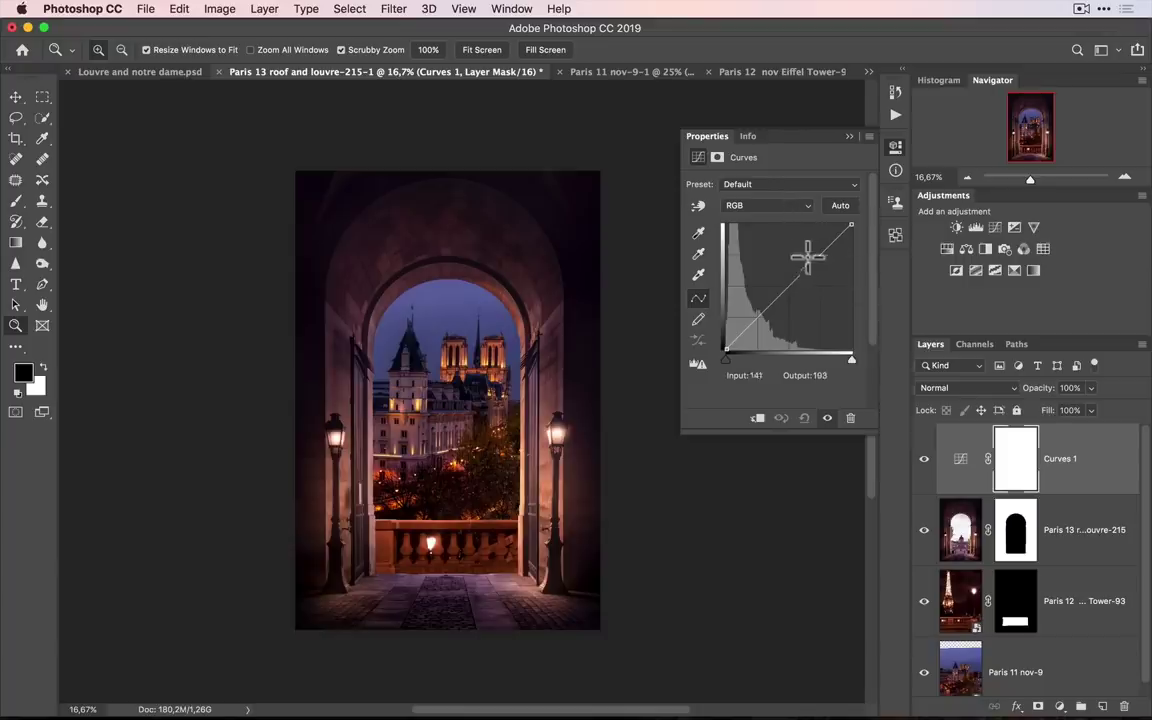
drag(818, 260, 784, 271)
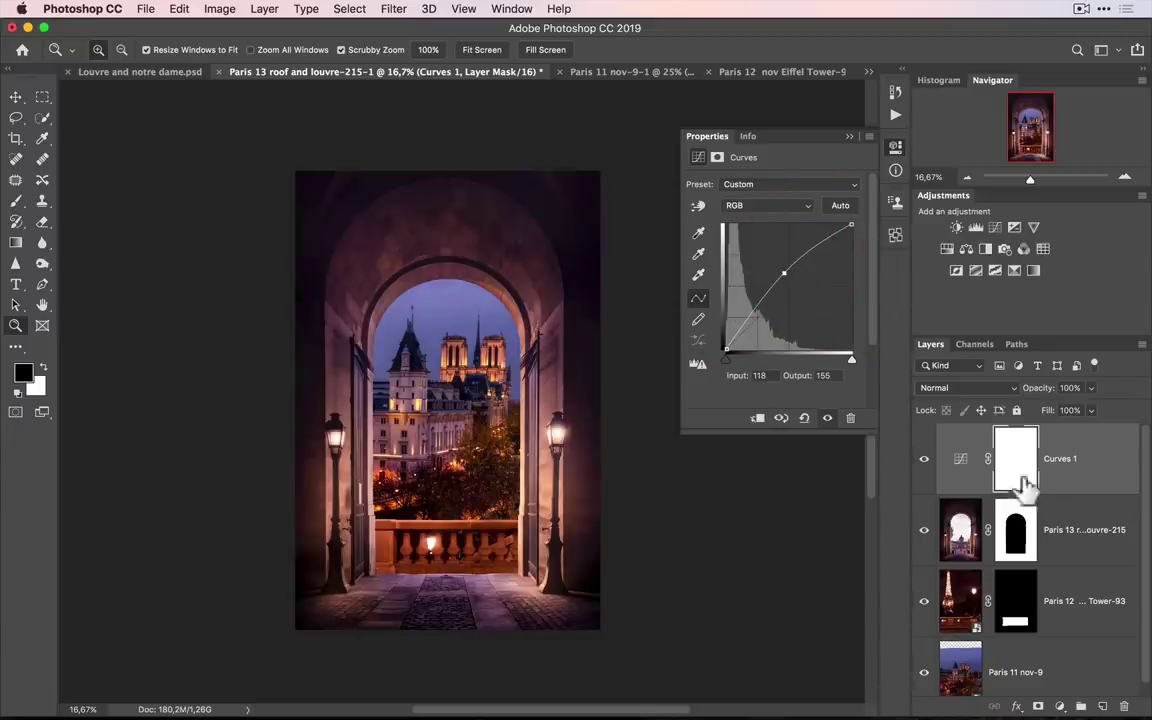
- Add a second Curves adjustment with a contrast S-curve, lowering the shadows and raising the highlights from Input 179 to Output 193
click(1059, 706)
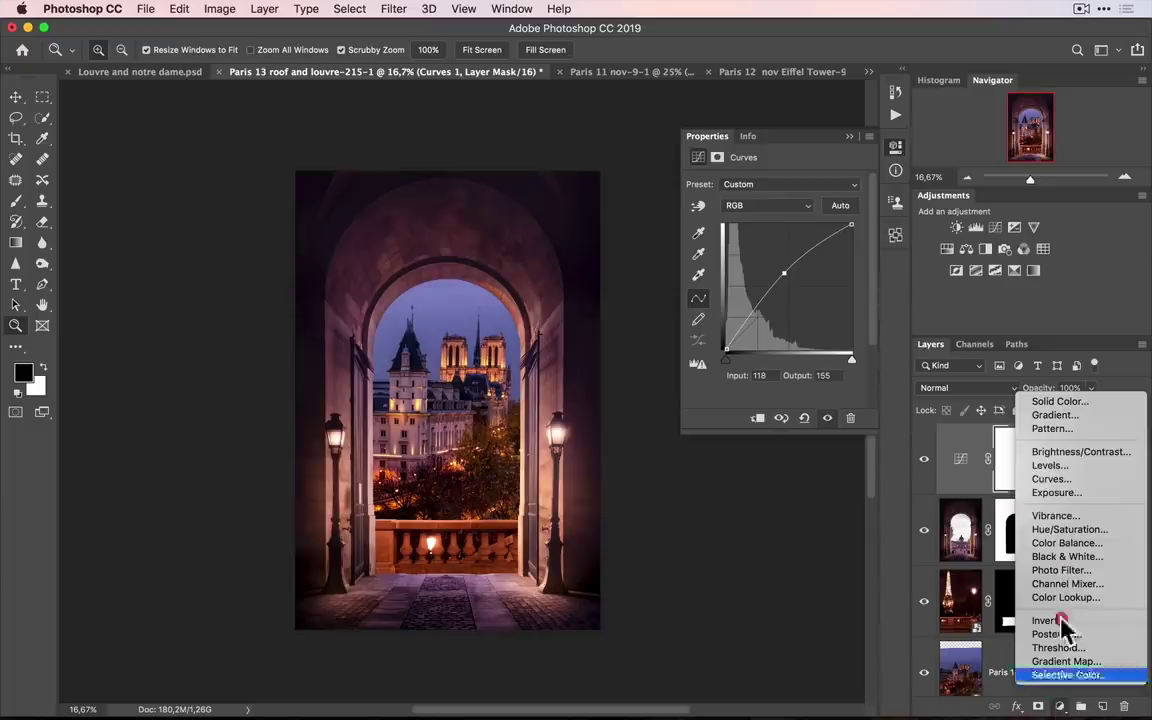
click(1062, 479)
drag(822, 255, 814, 253)
drag(758, 311, 761, 319)
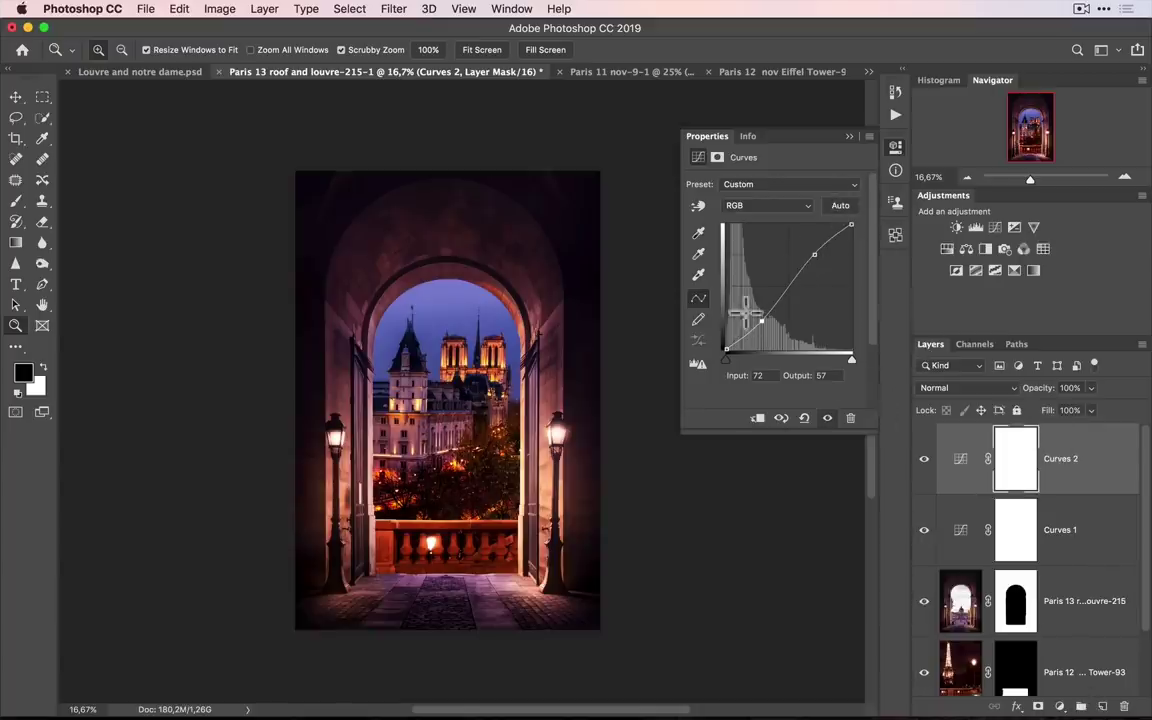
click(815, 254)
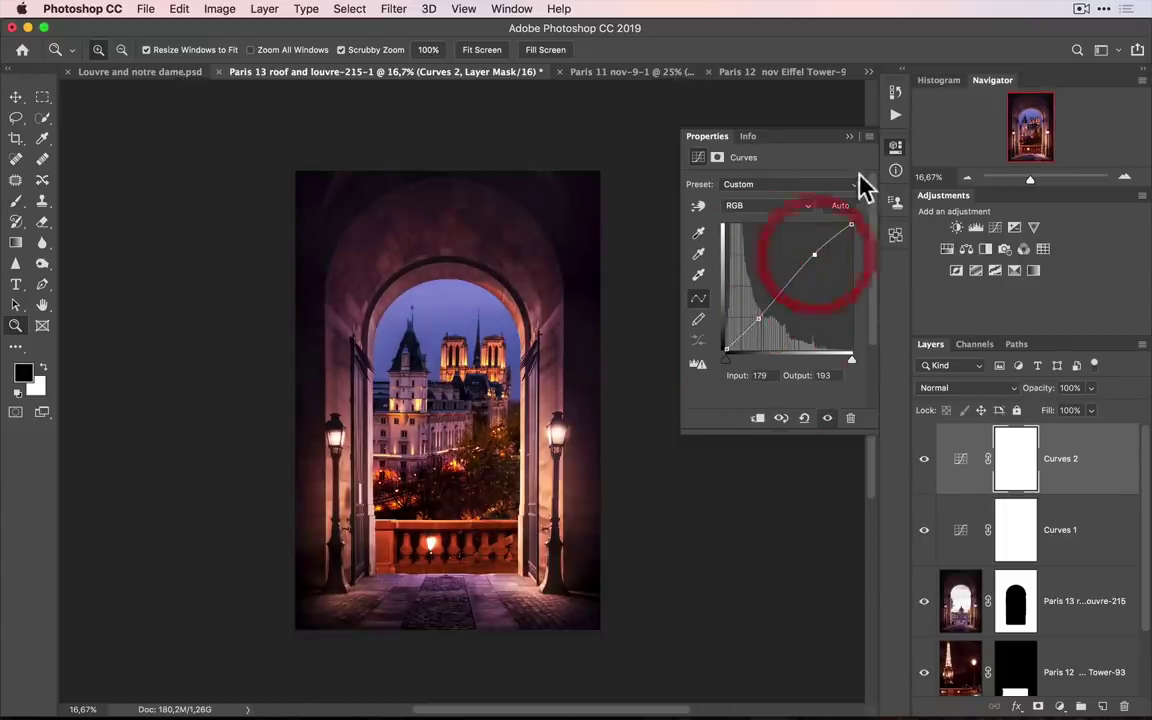
click(849, 136)
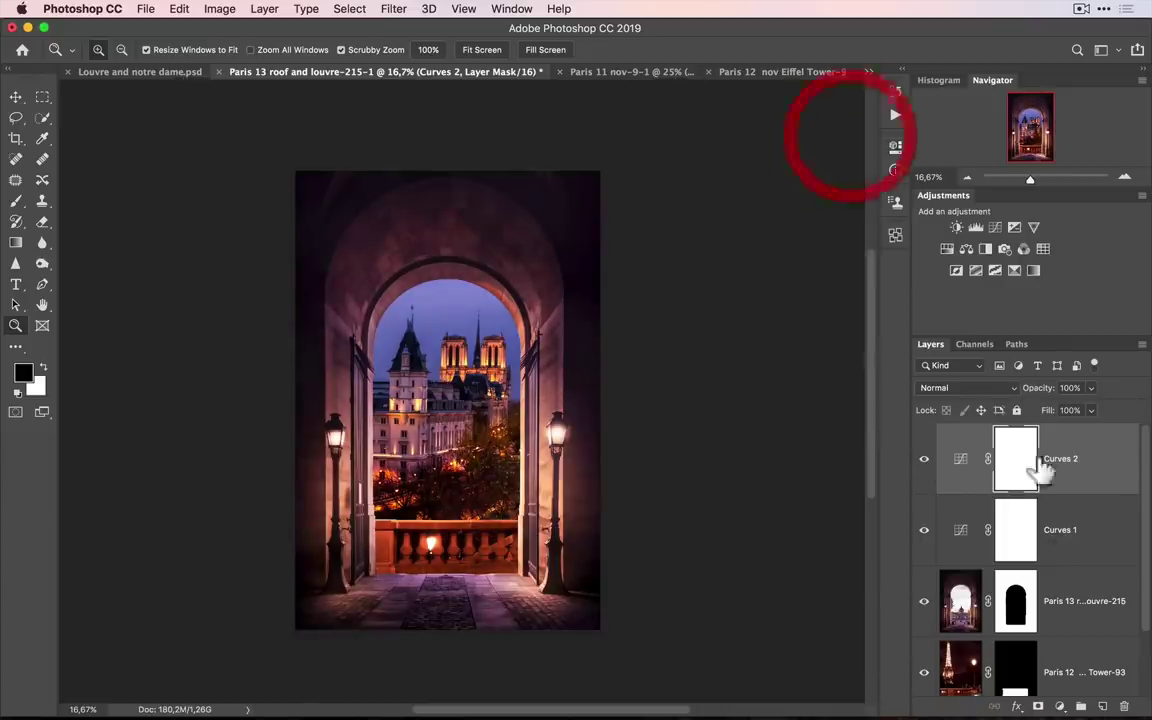
- Add a Selective Color adjustment layer above the two Curves layers
click(1059, 706)
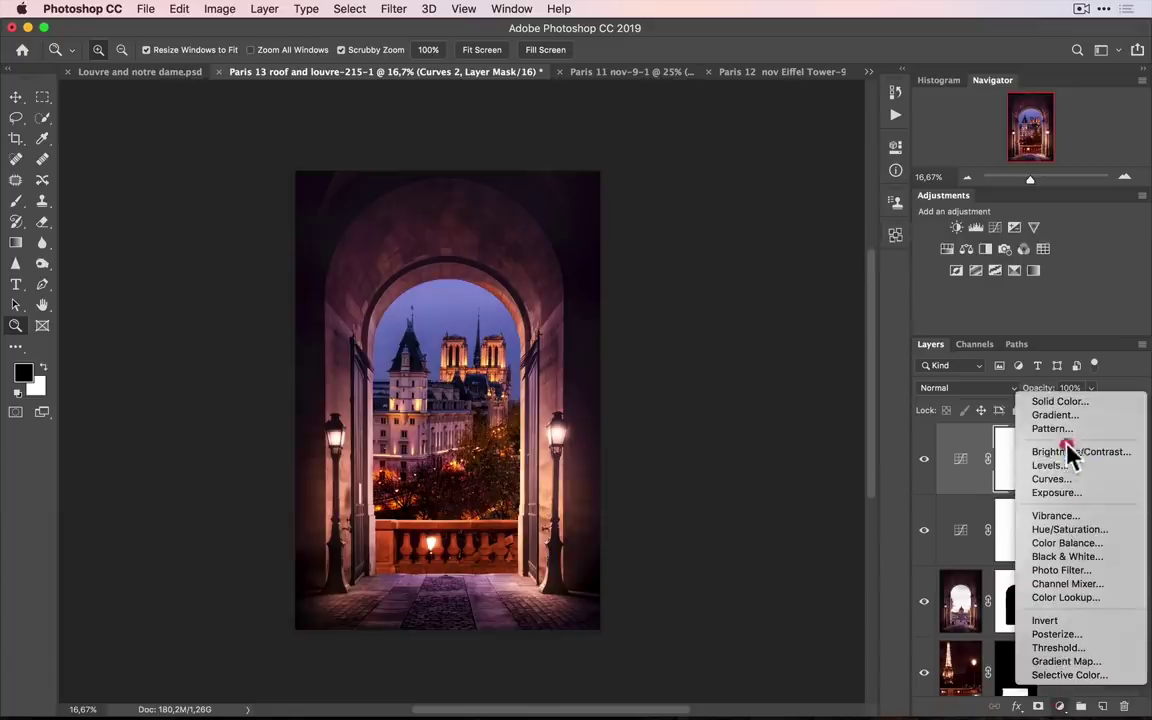
click(966, 492)
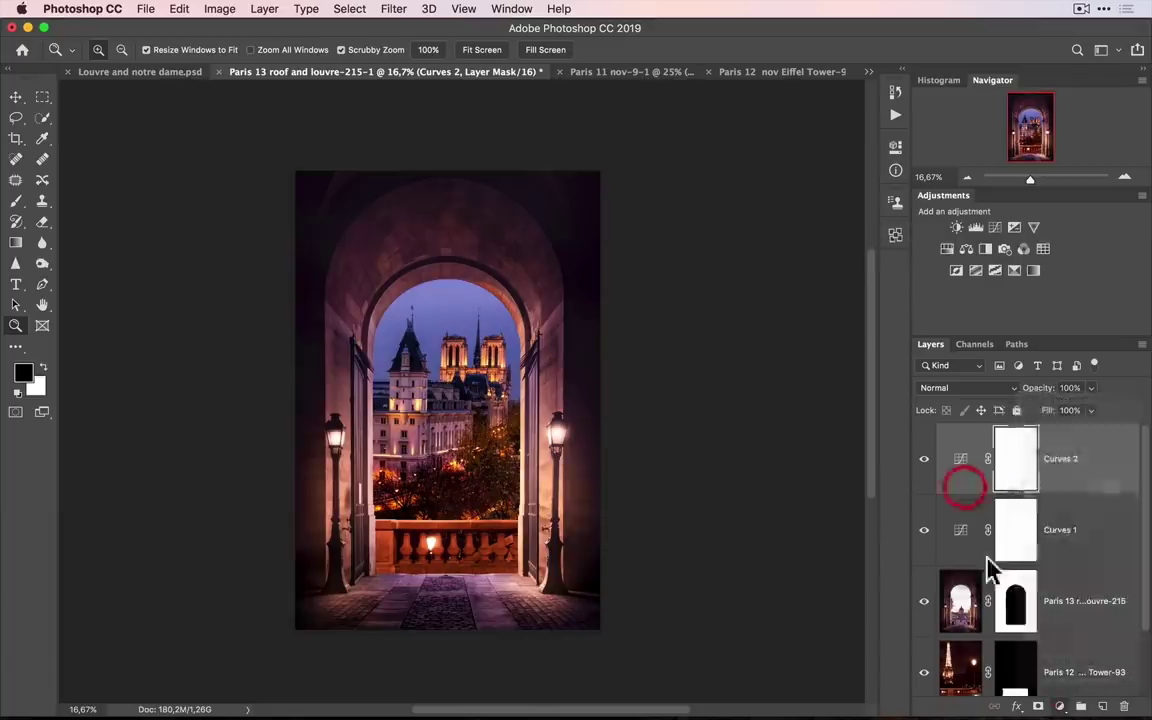
click(1059, 706)
click(965, 612)
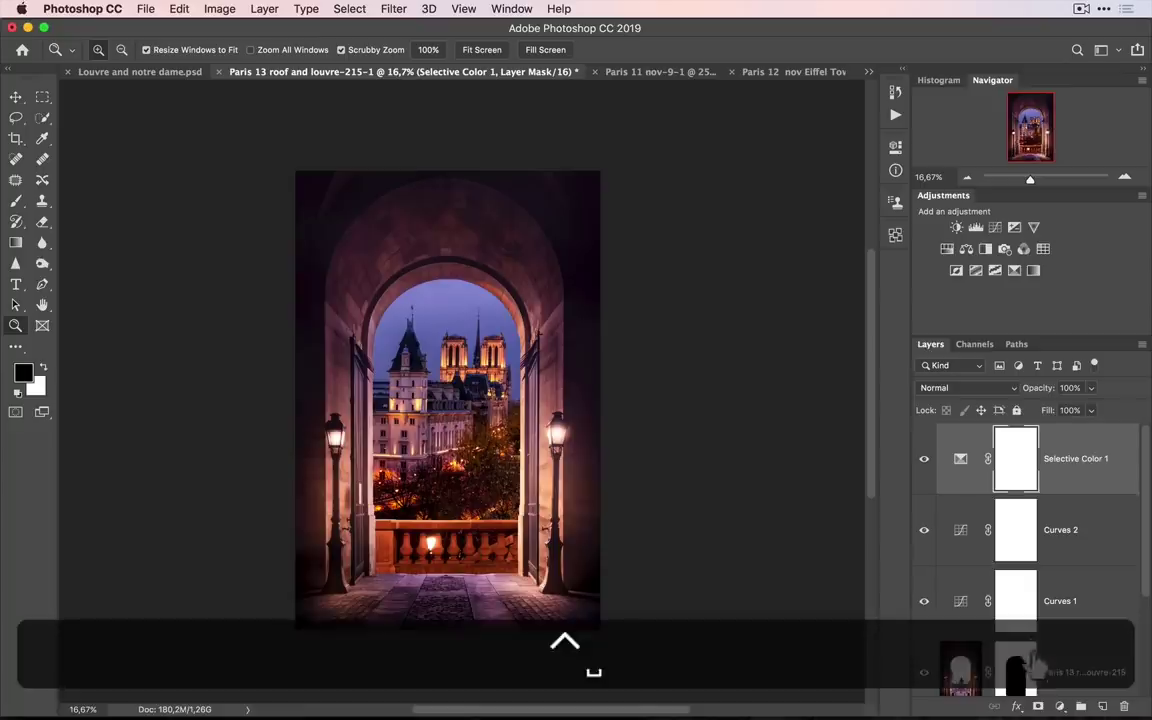
- Add a Color Balance adjustment and set its Shadows to Cyan/Red +14, Magenta/Green +13 and Yellow/Blue -15
click(1060, 706)
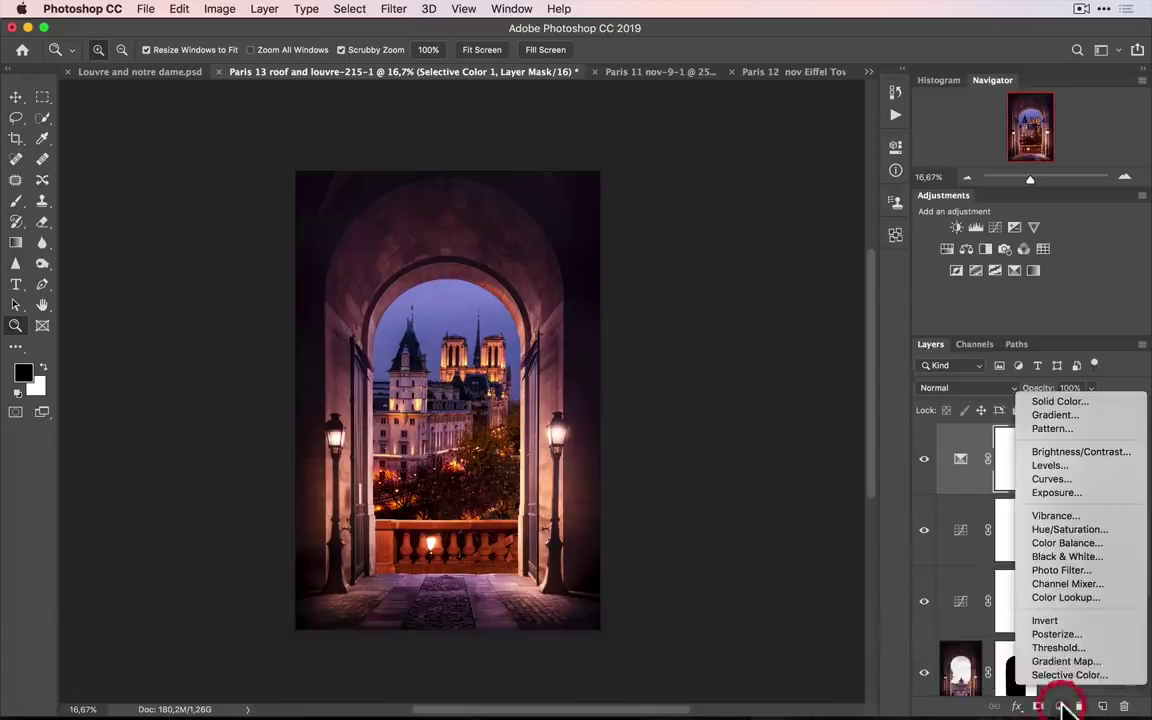
click(1108, 547)
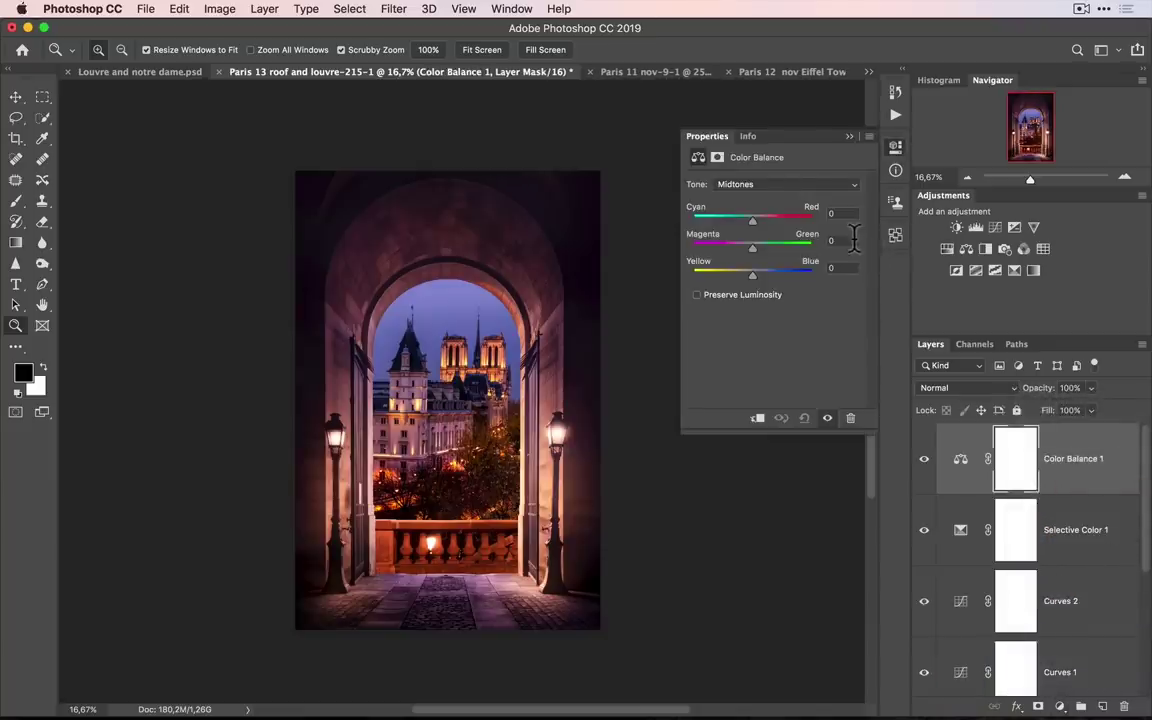
click(783, 188)
click(783, 177)
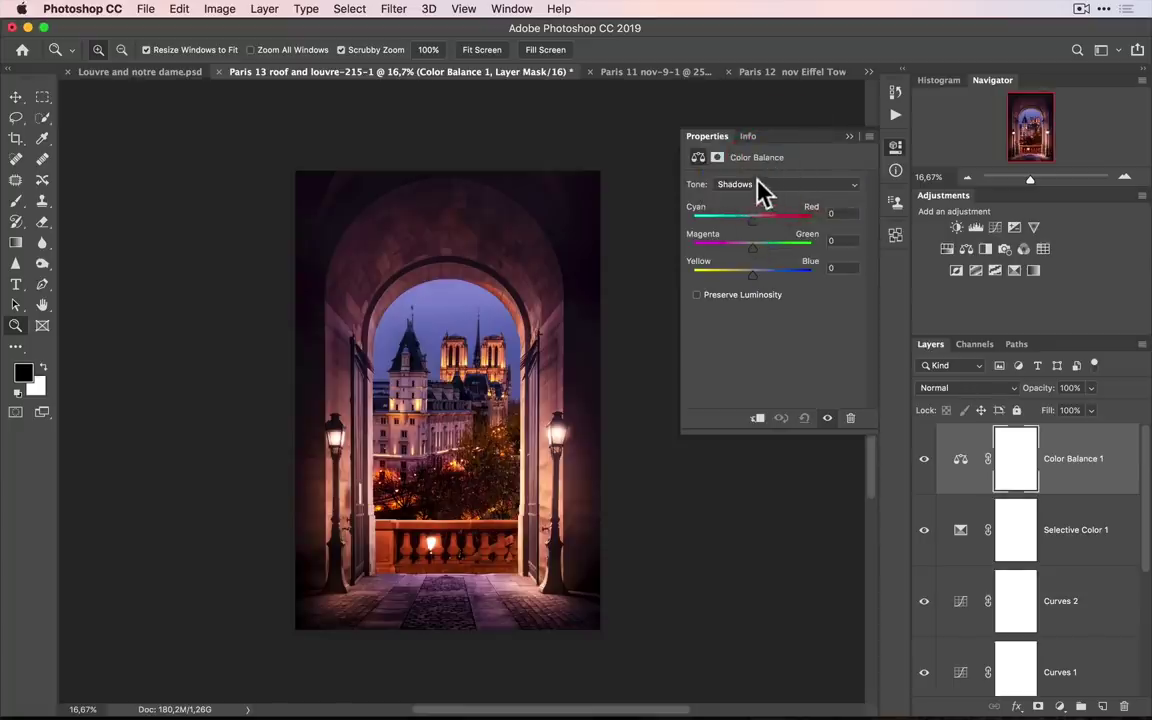
mouse_move(756, 231)
mouse_down()
mouse_move(728, 226)
mouse_move(771, 231)
mouse_move(741, 234)
mouse_move(755, 234)
mouse_up()
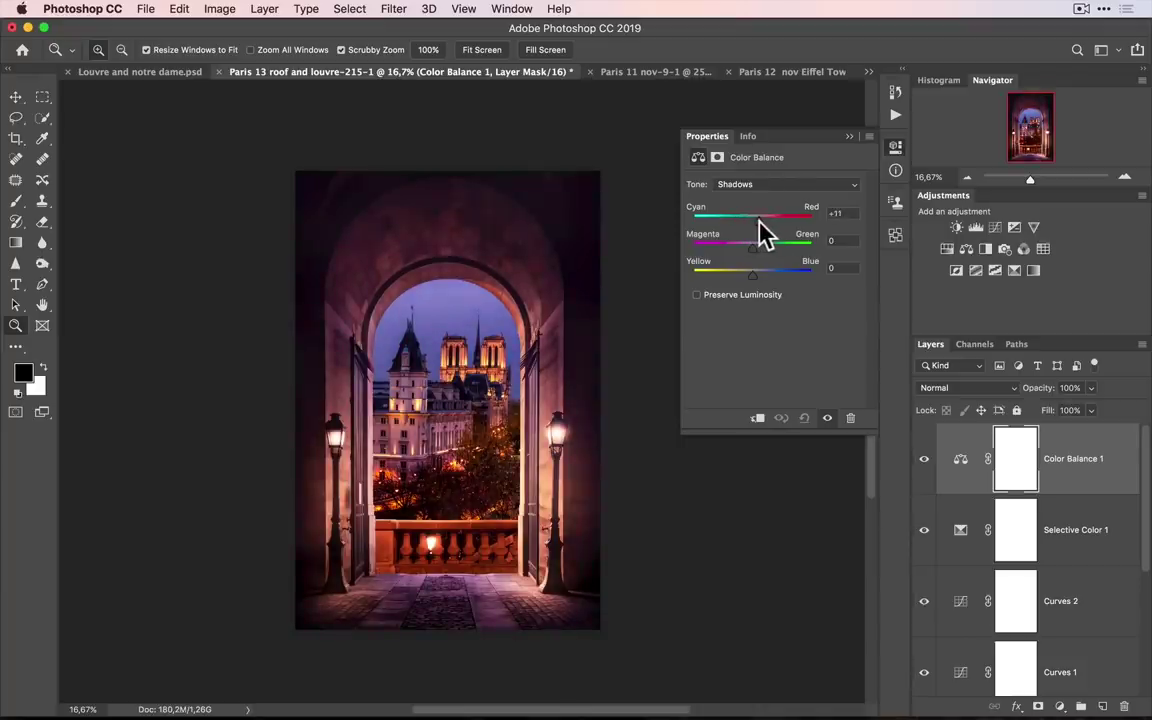
mouse_move(752, 248)
mouse_down()
mouse_move(738, 246)
mouse_move(762, 248)
mouse_up()
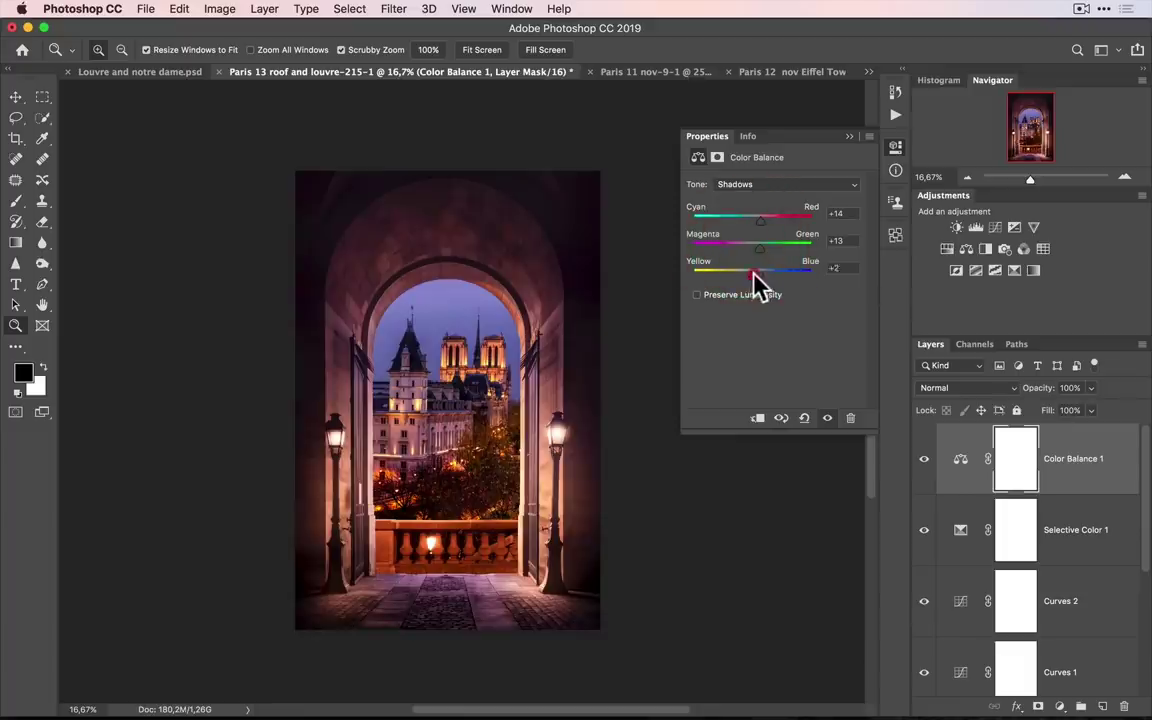
drag(744, 270, 750, 270)
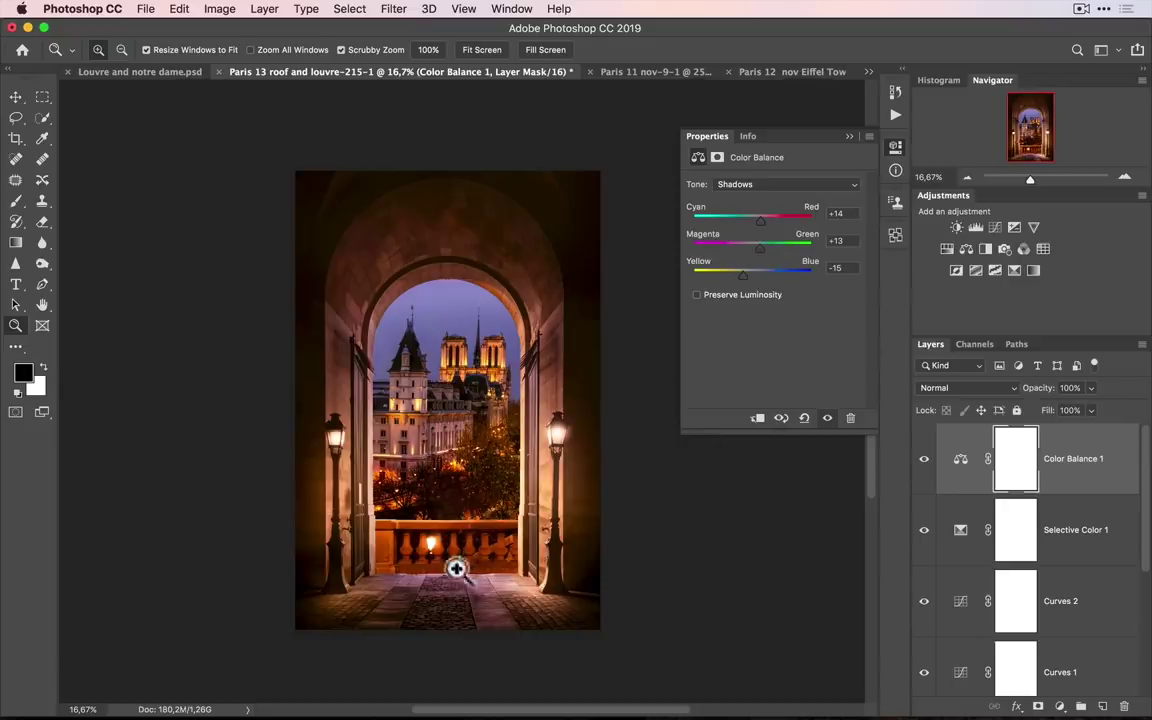
- Set the Color Balance Midtones to Cyan/Red -3 and Magenta/Green -13, and adjust their Yellow/Blue balance
click(818, 185)
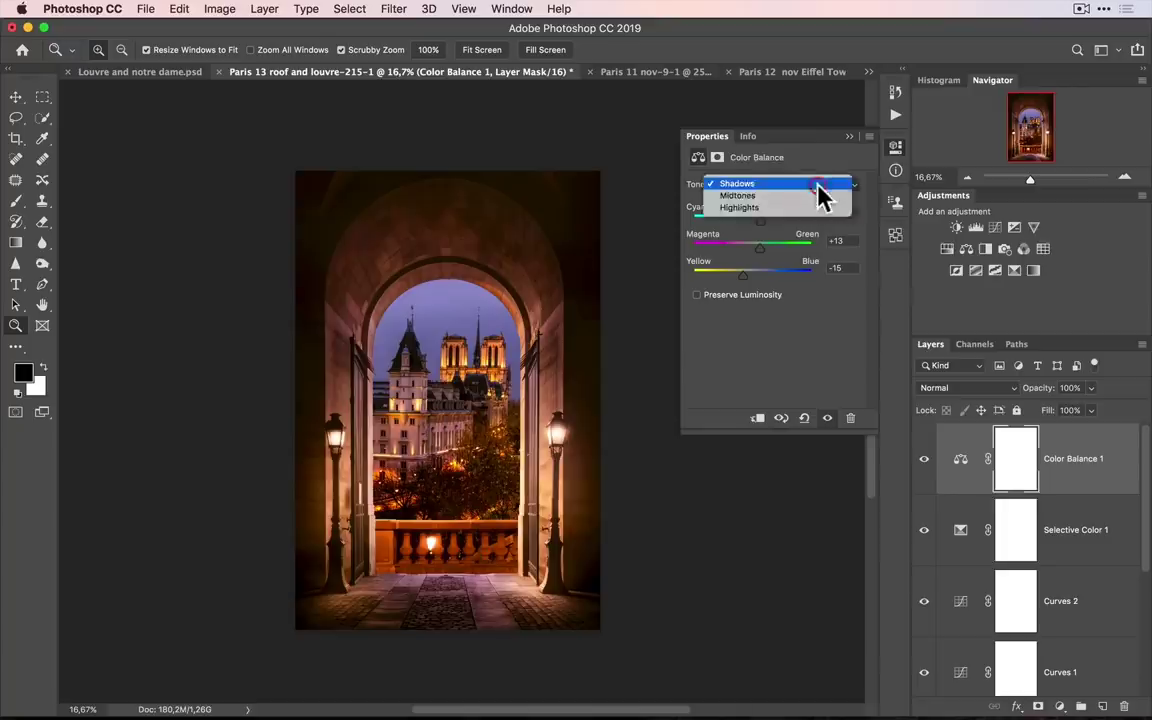
click(818, 197)
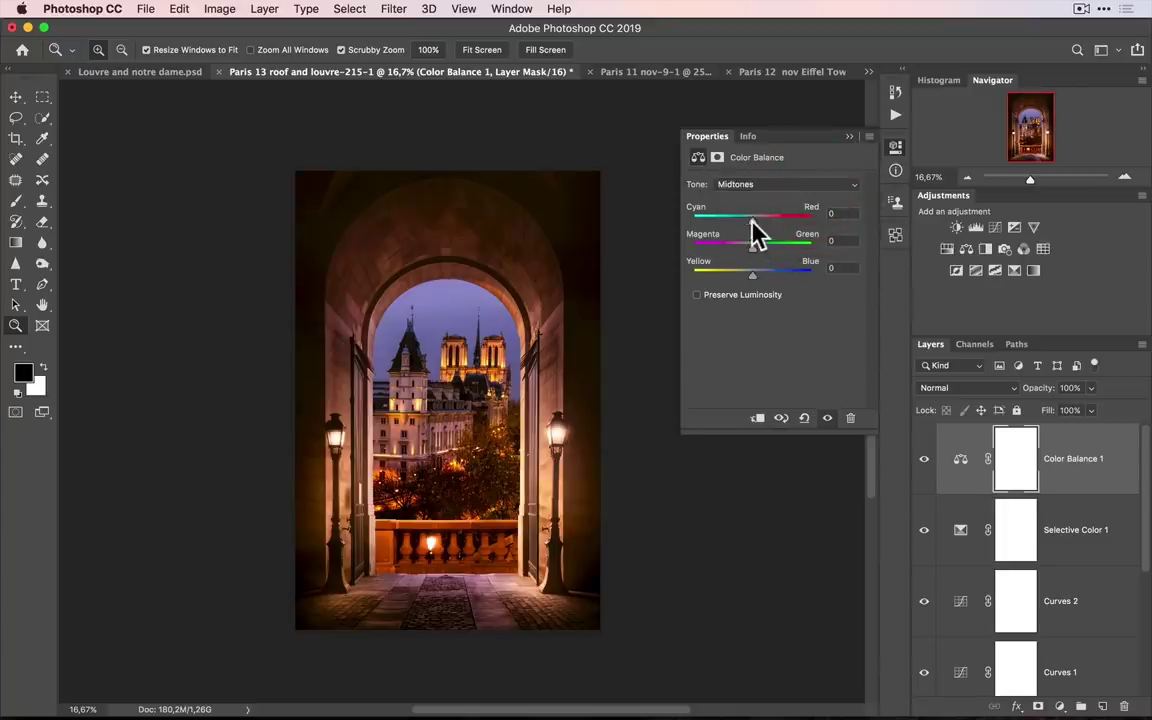
drag(748, 219, 767, 220)
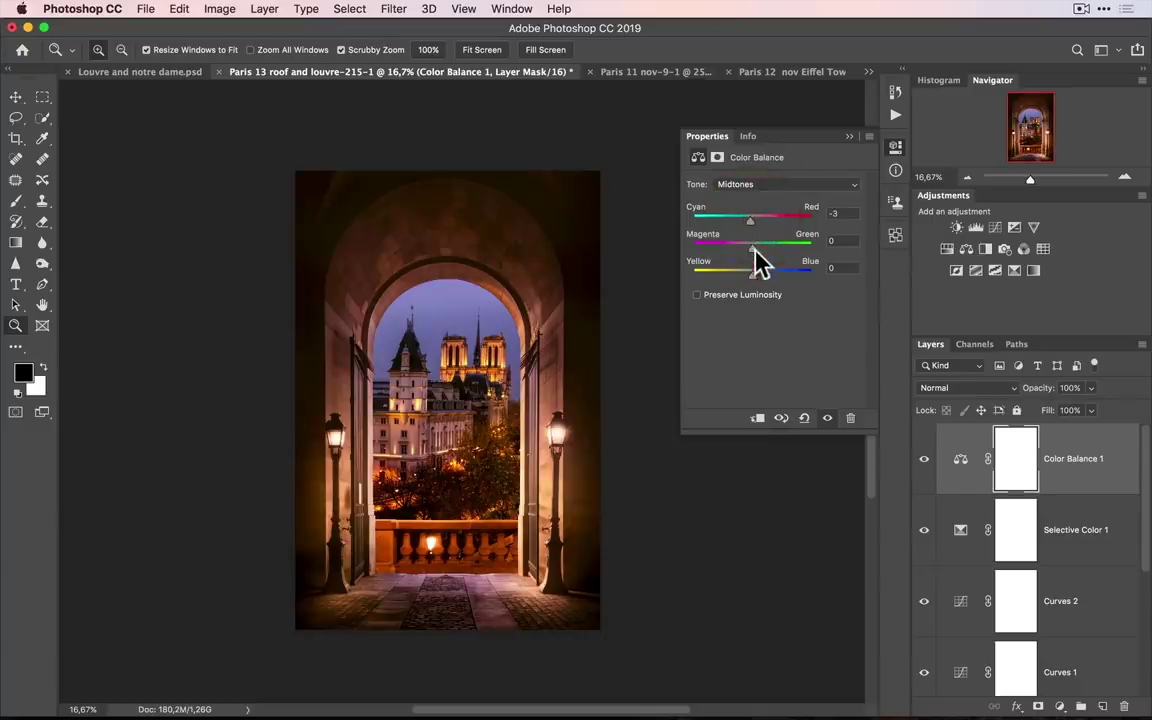
drag(748, 243, 749, 271)
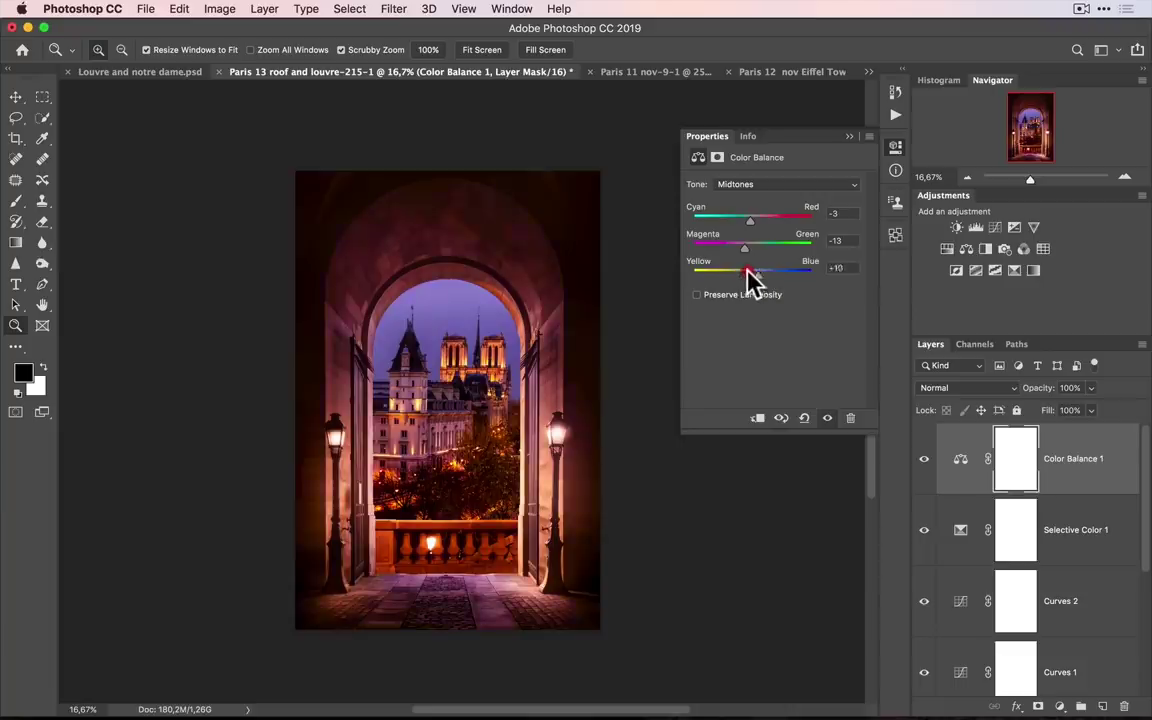
- Set the Color Balance Highlights to Cyan/Red +10, Magenta/Green +13 and Yellow/Blue +2
click(779, 186)
click(776, 196)
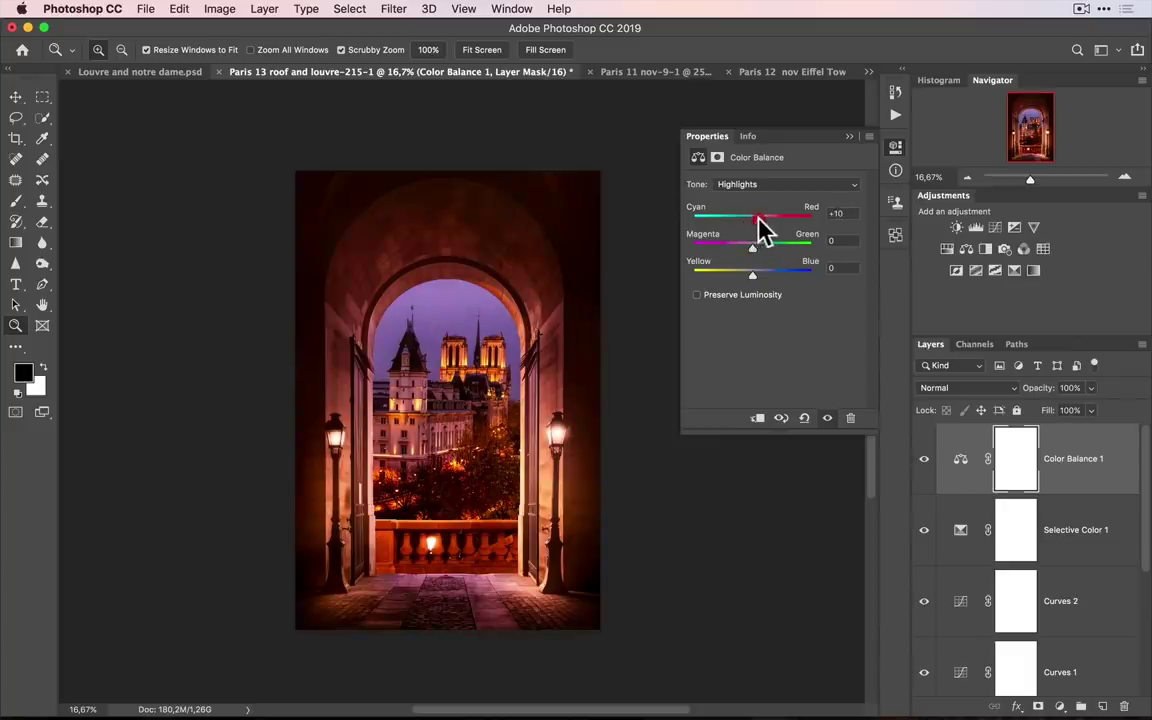
drag(754, 248, 766, 243)
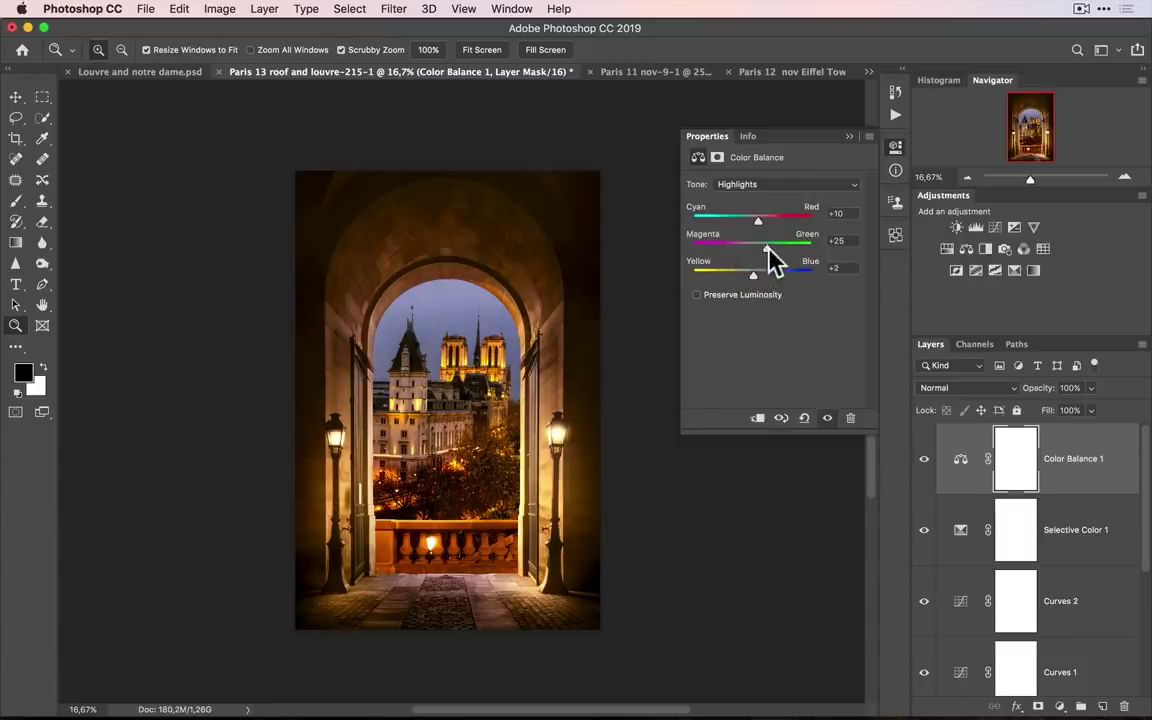
drag(760, 252, 745, 253)
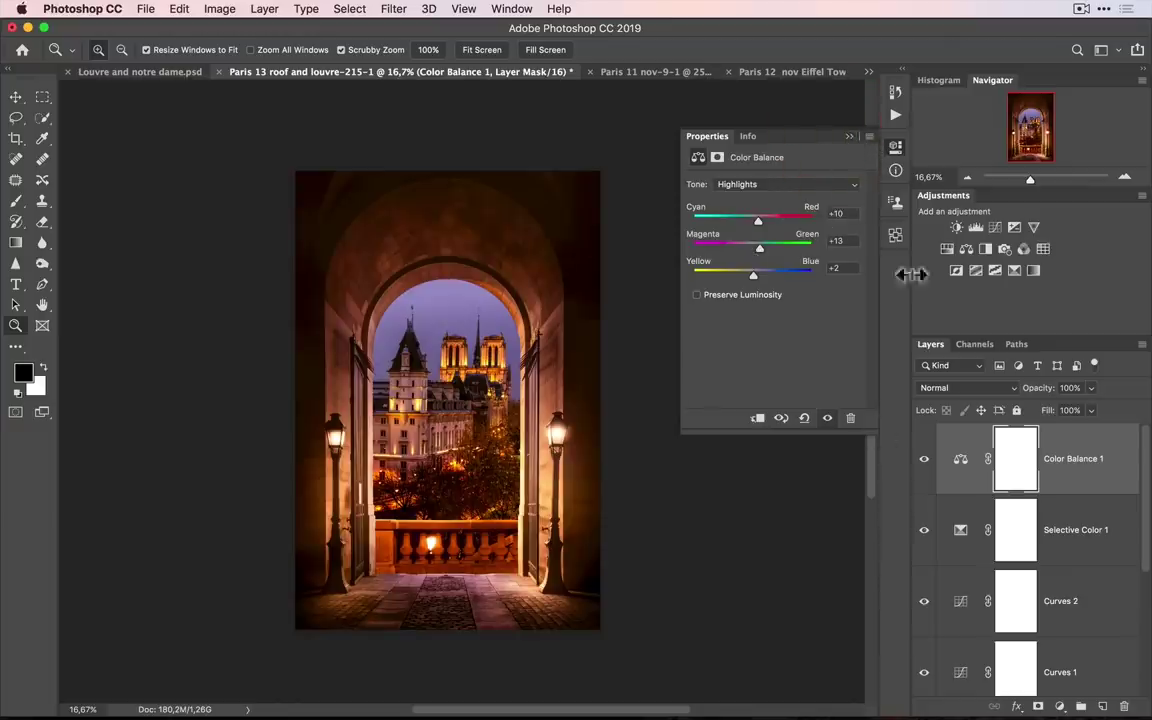
click(846, 137)
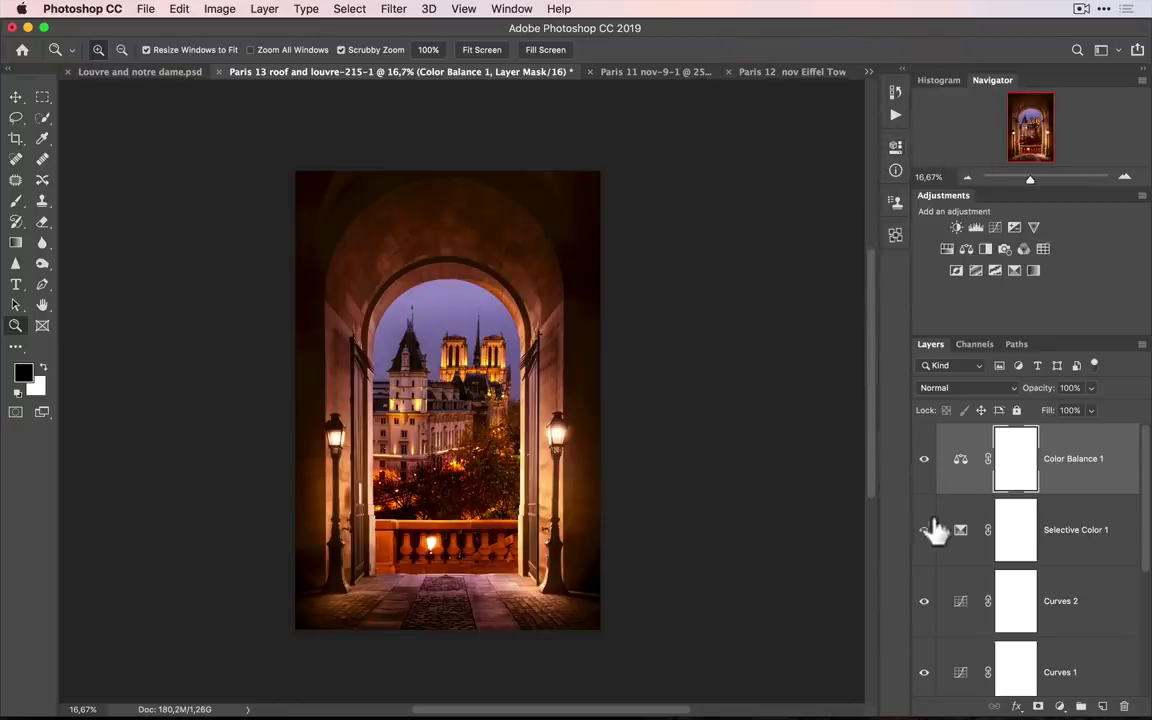
- Compare the composite with and without the Color Balance adjustment by toggling that layer's visibility
click(924, 460)
click(926, 462)
click(926, 462)
click(926, 463)
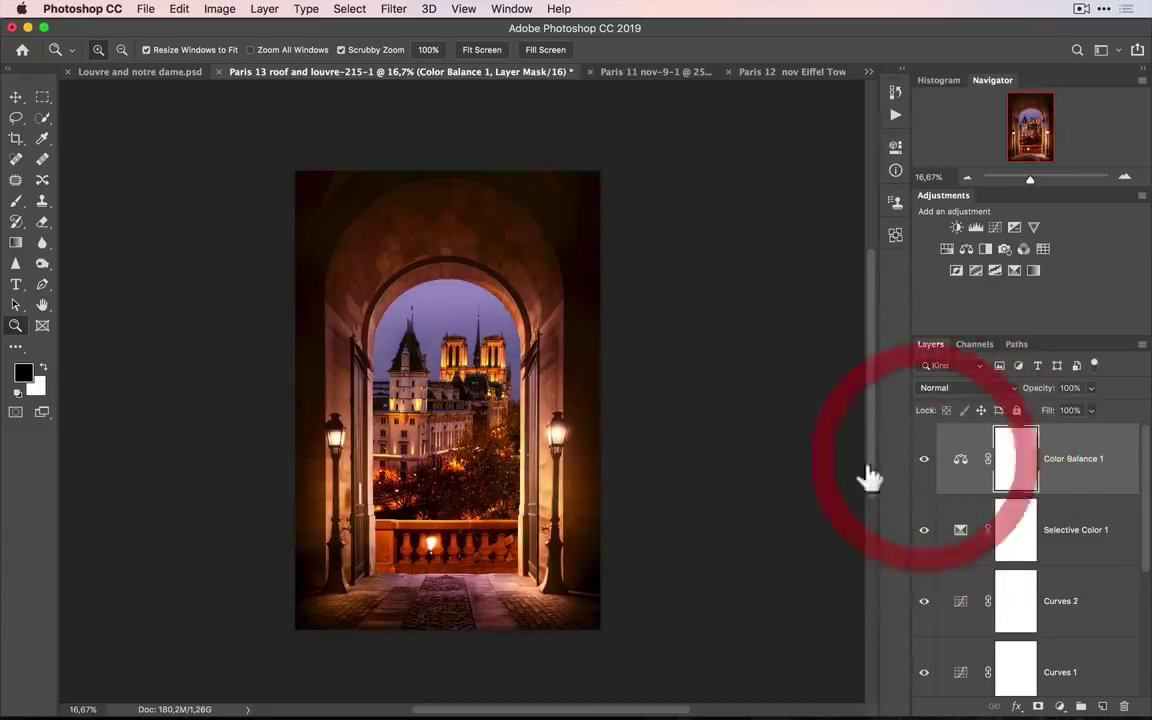
- Reopen the Eiffel Tower balustrade layer's raw settings and raise its Exposure to -0,15
click(468, 535)
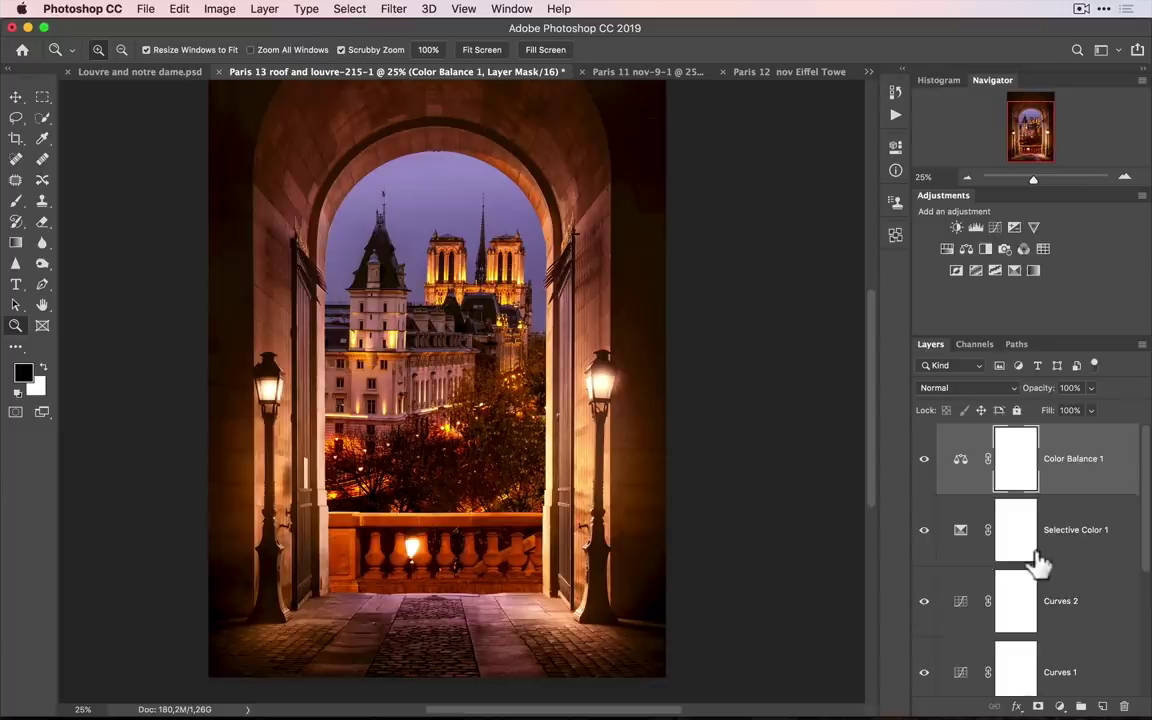
scroll(1113, 572, down, 2)
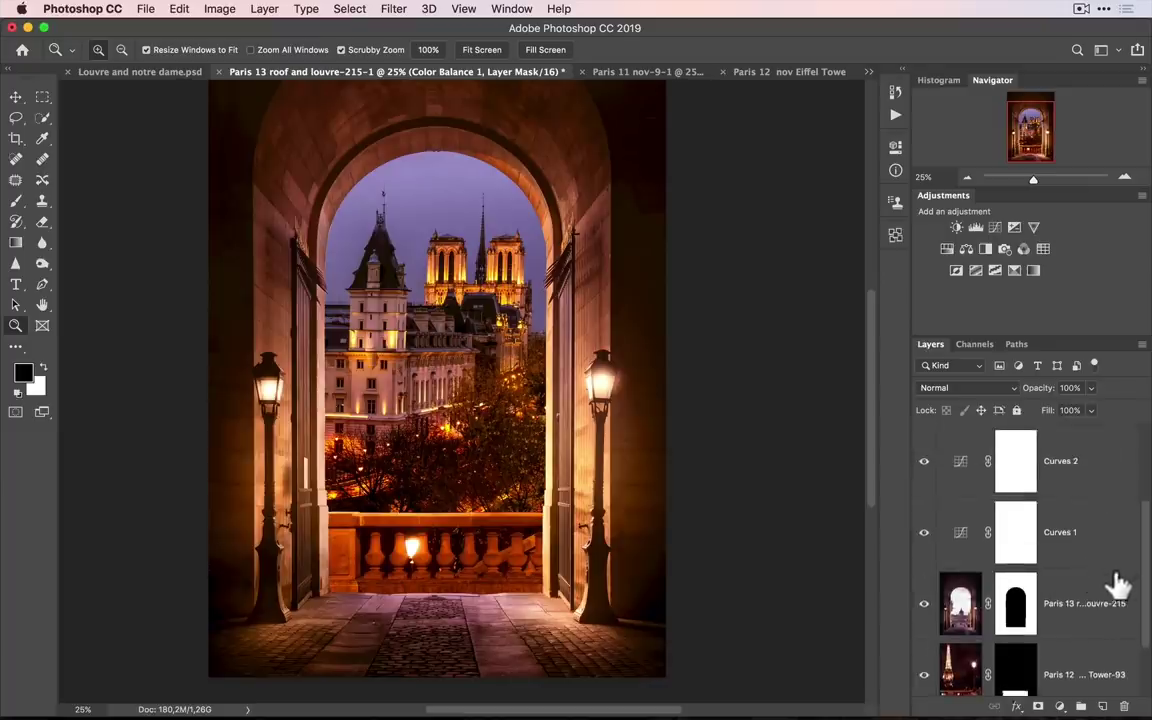
scroll(1108, 592, down, 2)
click(963, 588)
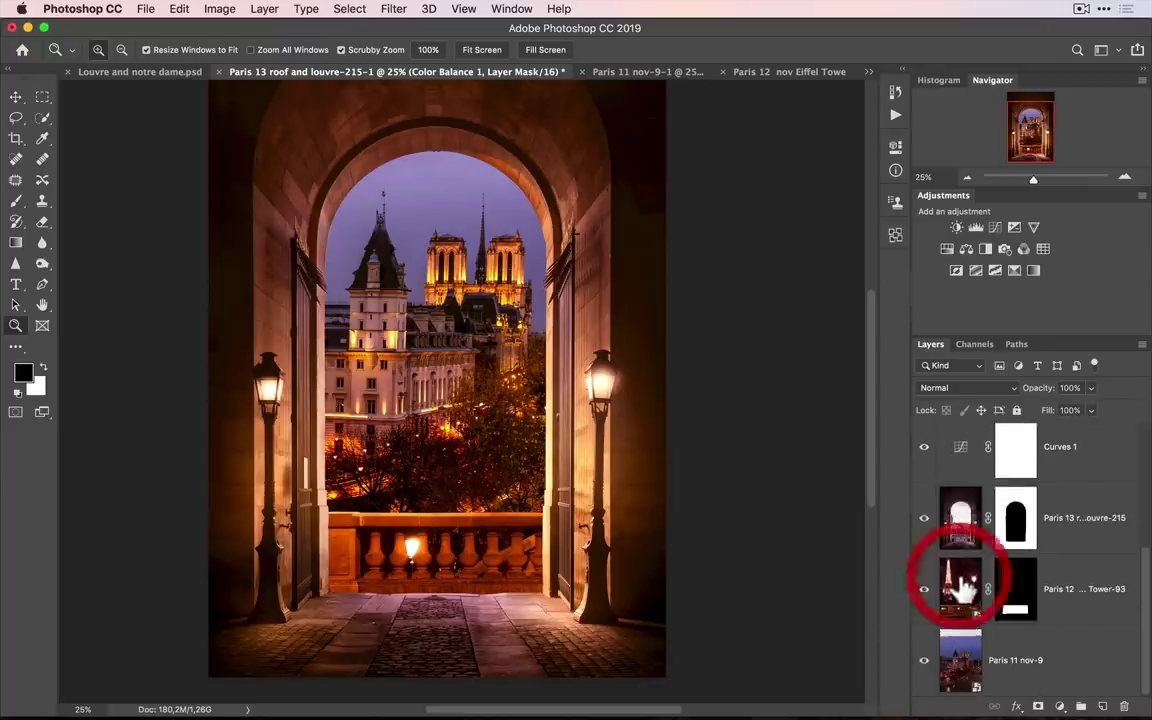
double_click(963, 588)
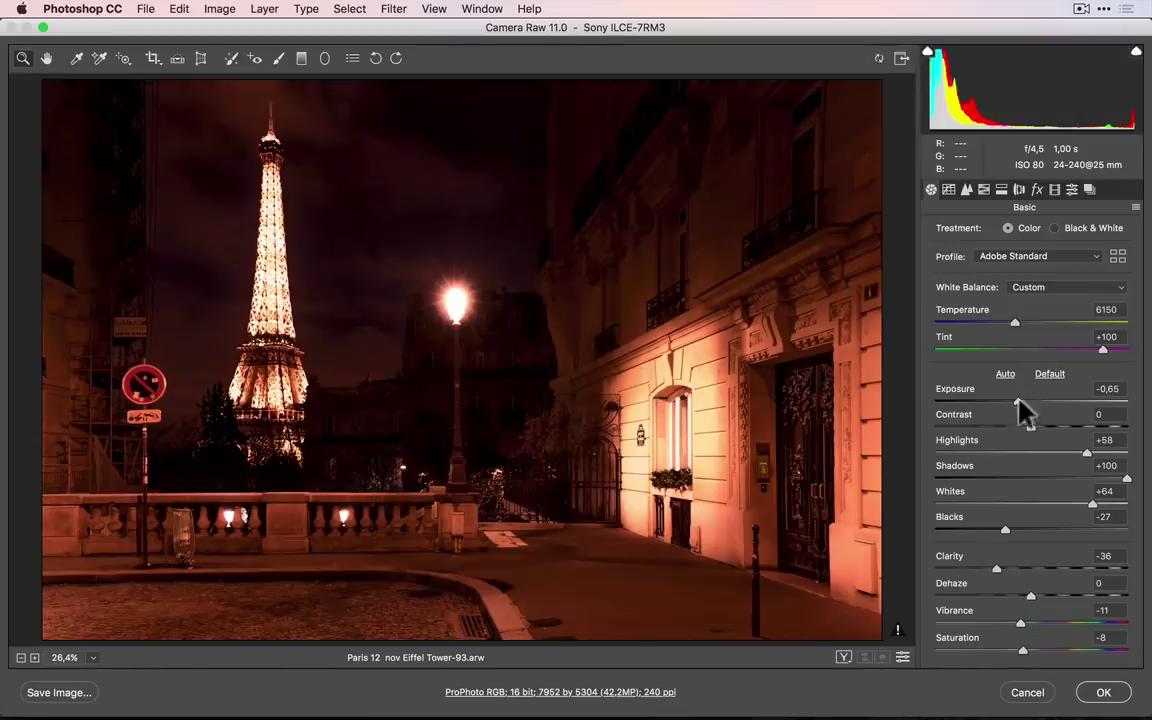
drag(1020, 410, 1030, 412)
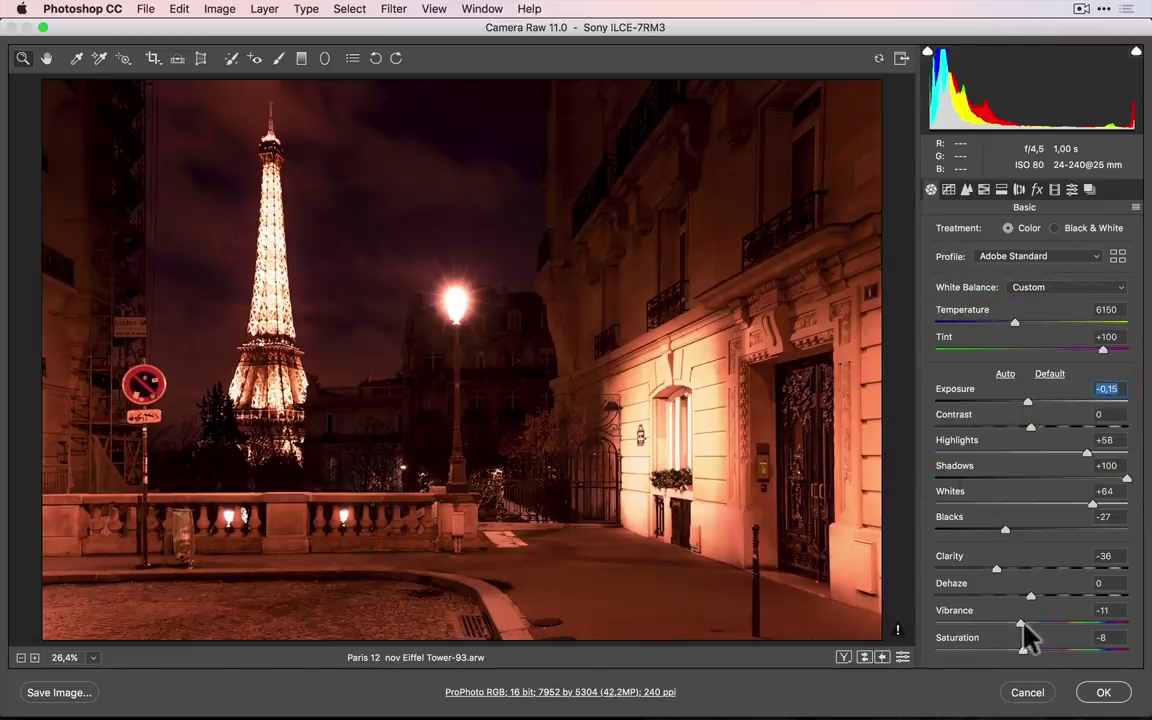
- Set the balustrade photo's Vibrance to -32, Temperature to 7100 and Tint to +106, and apply the raw changes
drag(1020, 621, 1004, 622)
drag(1012, 322, 1034, 322)
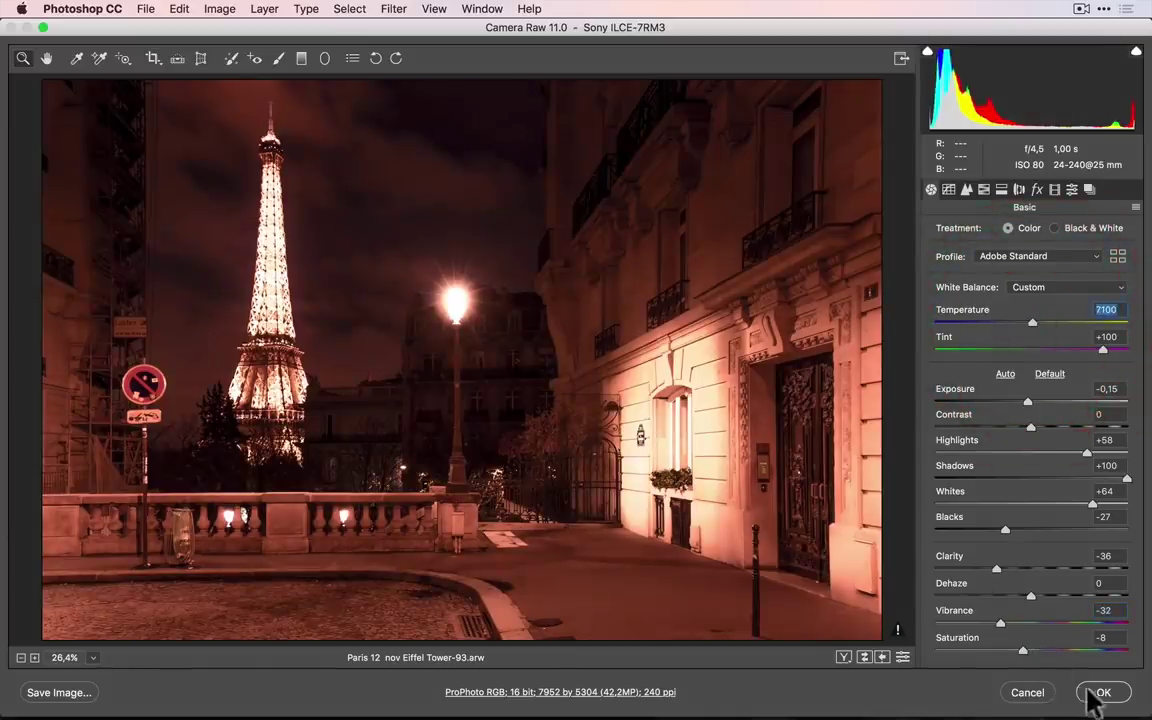
click(1107, 350)
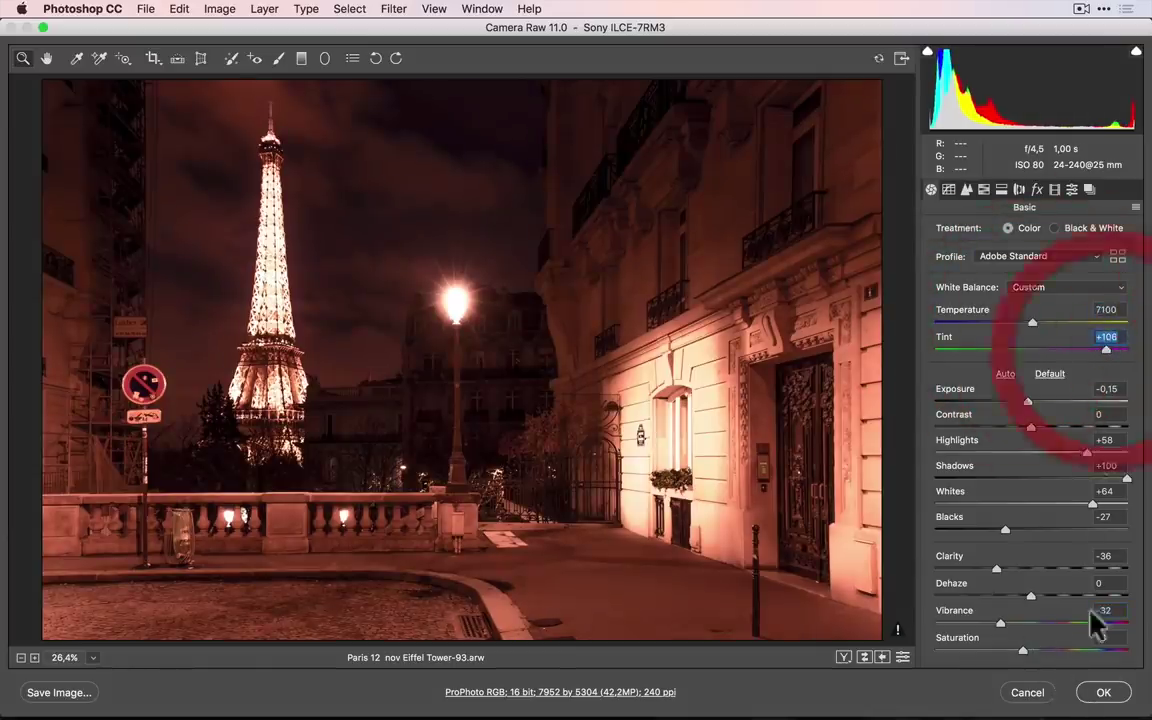
key(Return)
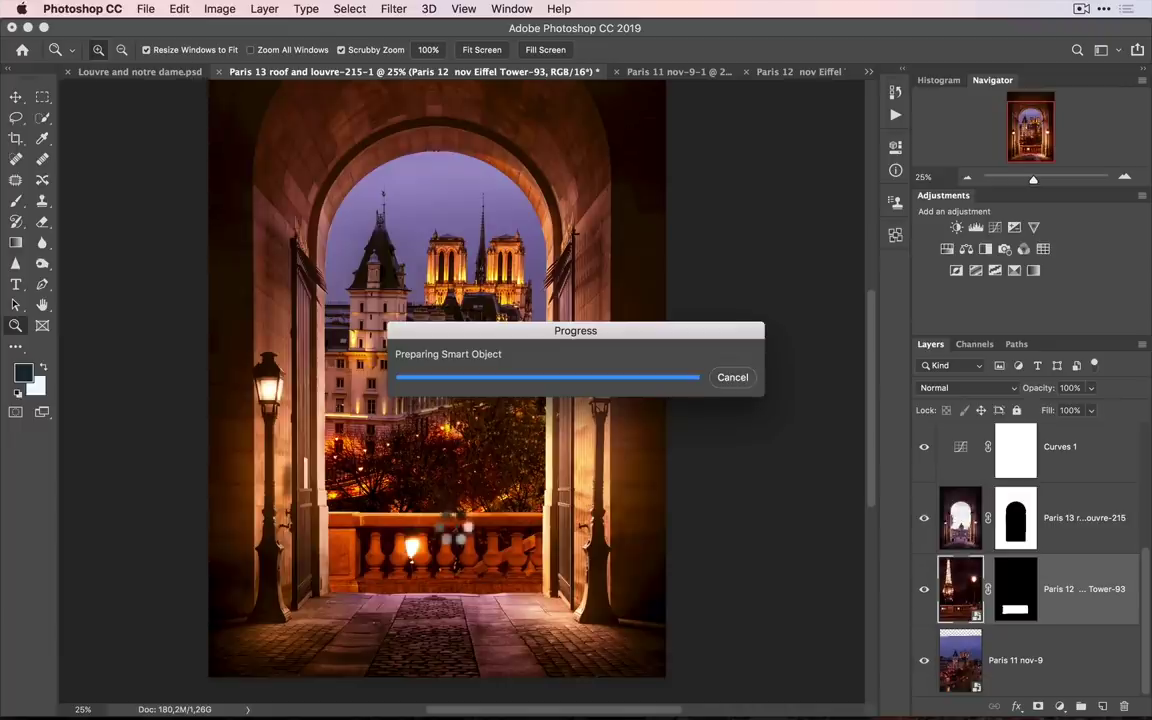
- Compare the composite's overall tone and colour with the finished version in Louvre and notre dame.psd, and return to the working document
key(ctrl+p)
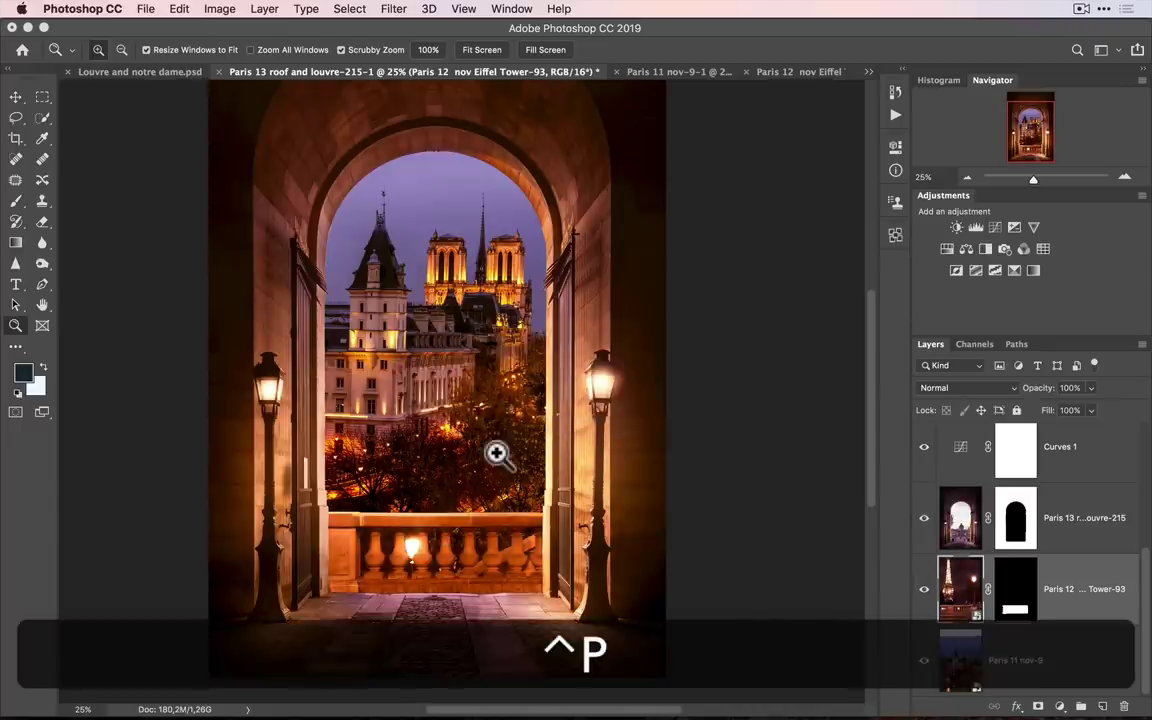
click(152, 72)
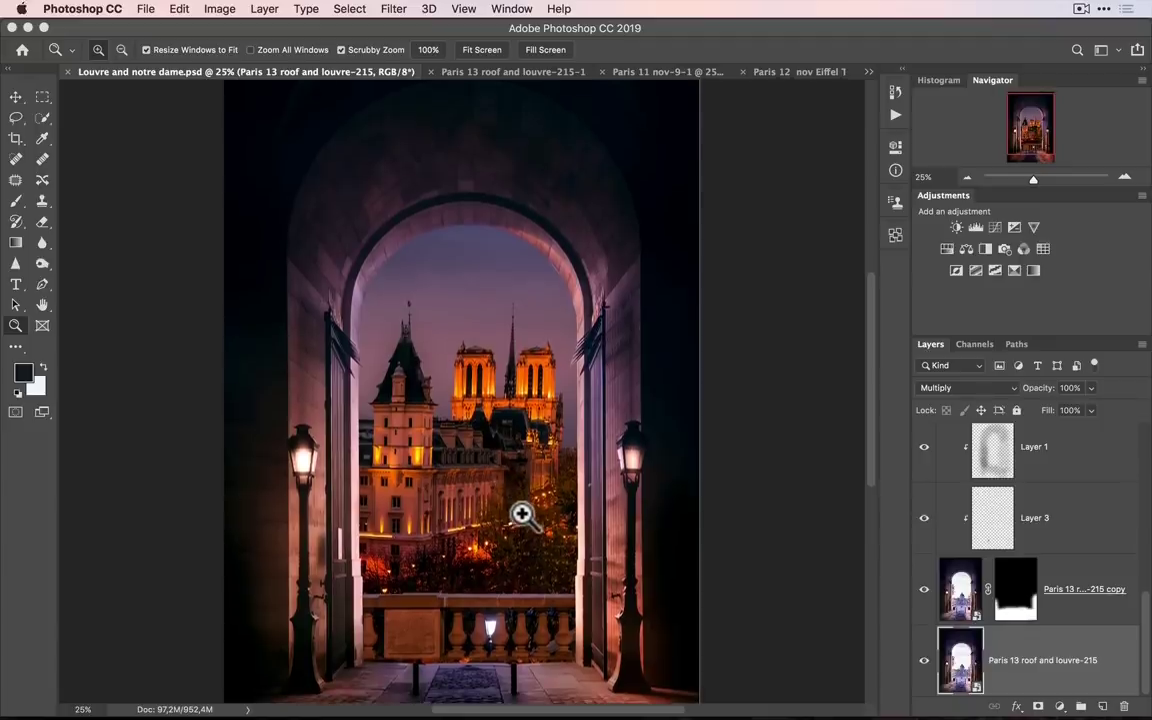
key(z)
key(ctrl+z)
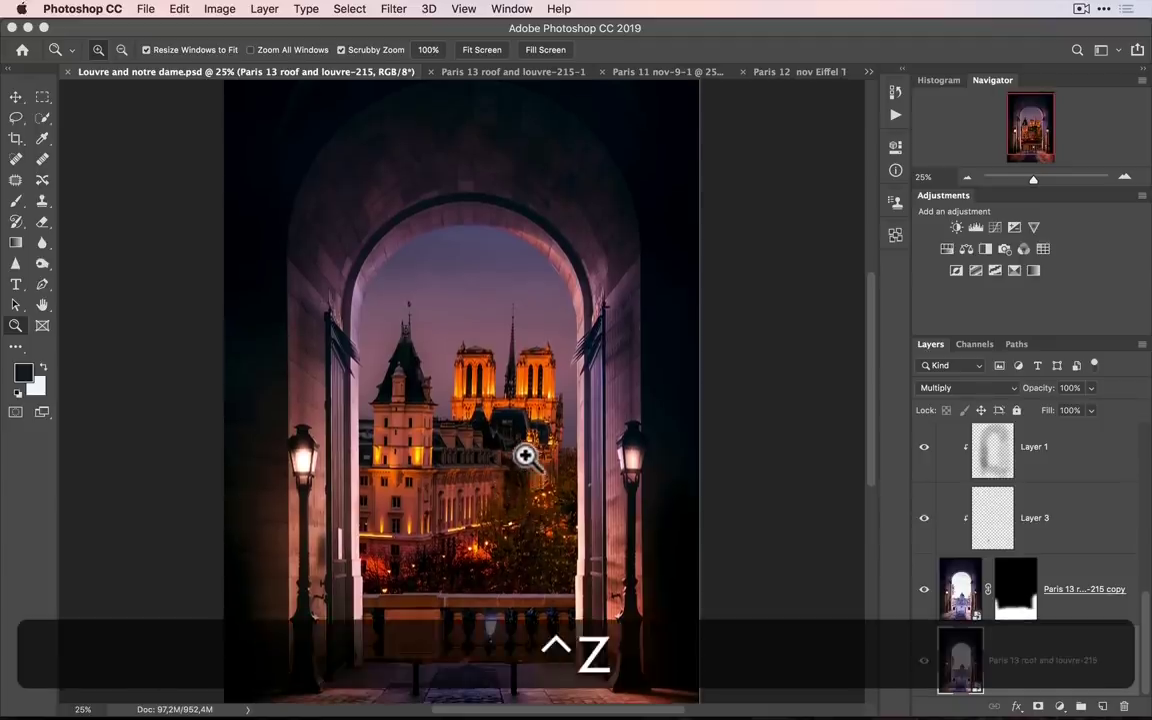
key(alt+z)
alt+click(525, 455)
click(411, 347)
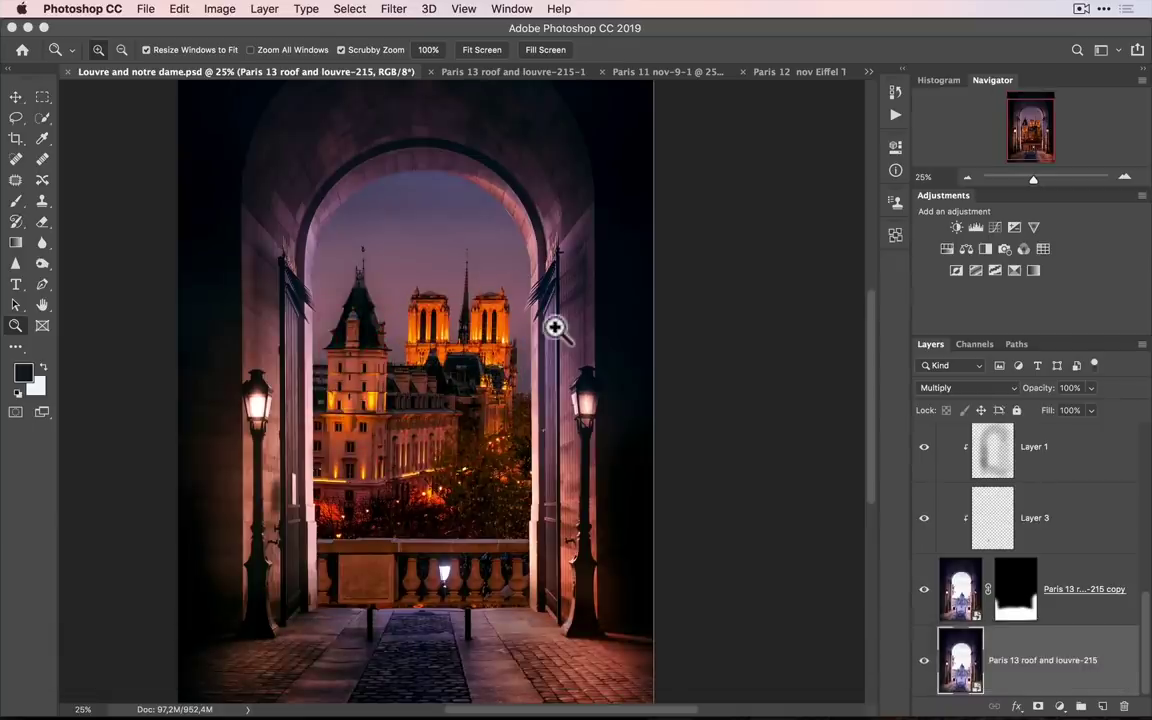
click(515, 73)
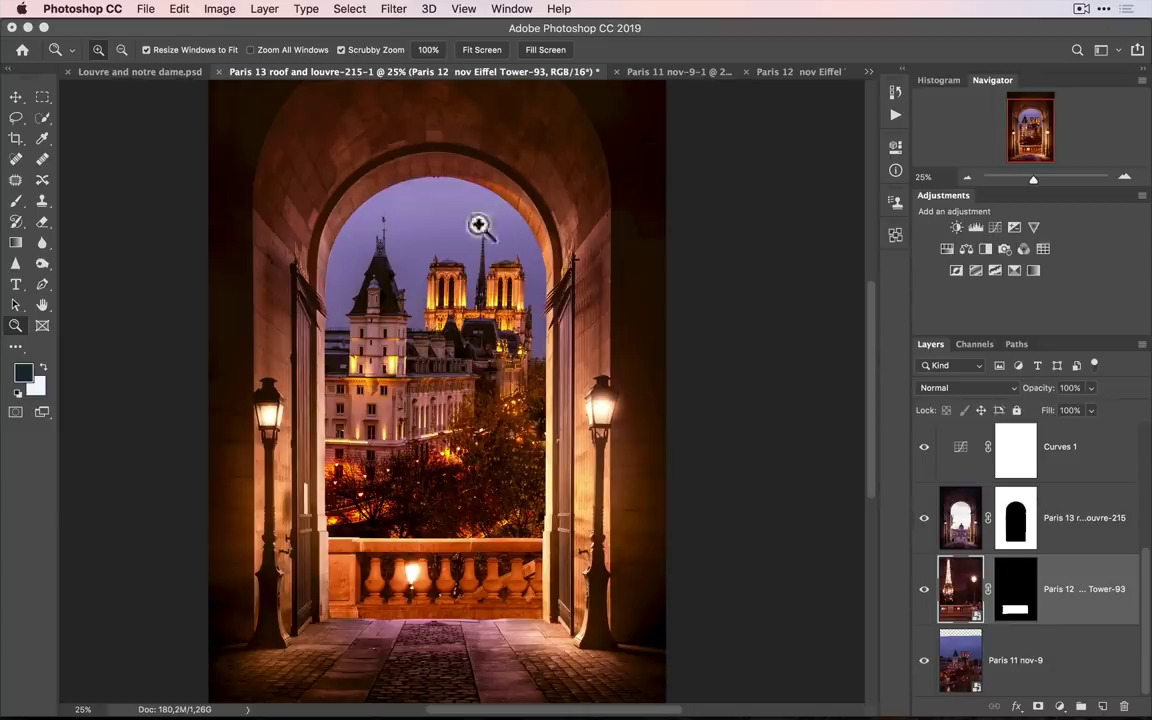
key(alt+z)
alt+click(498, 265)
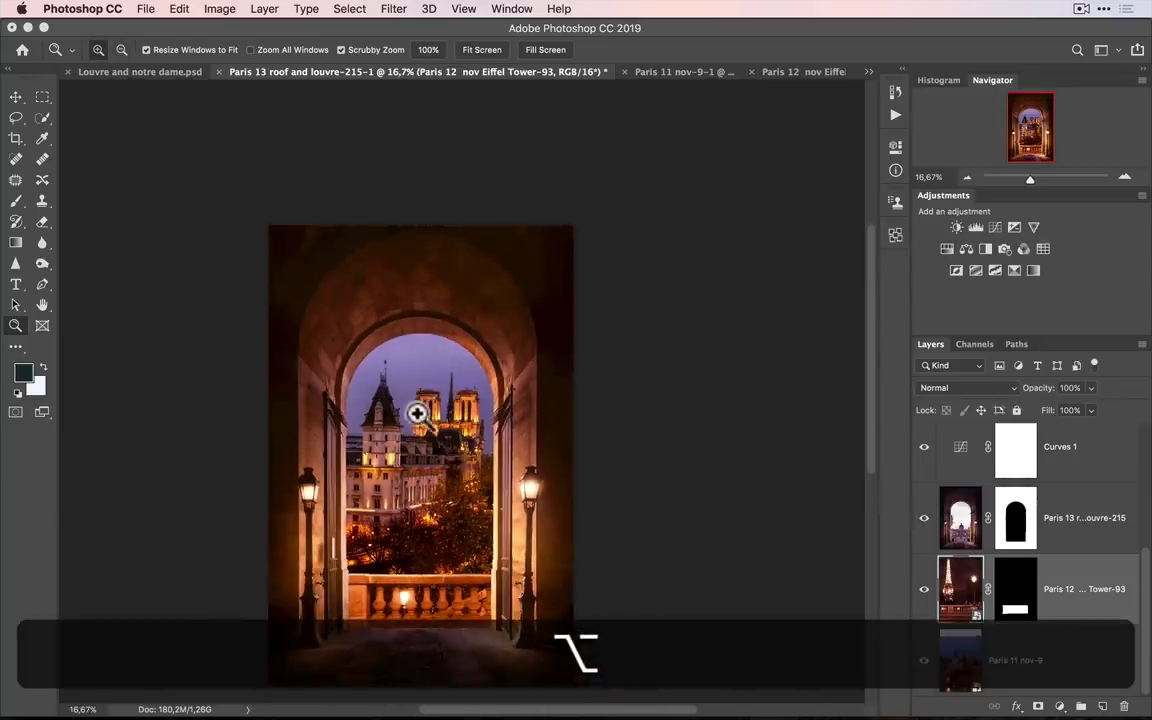
click(417, 411)
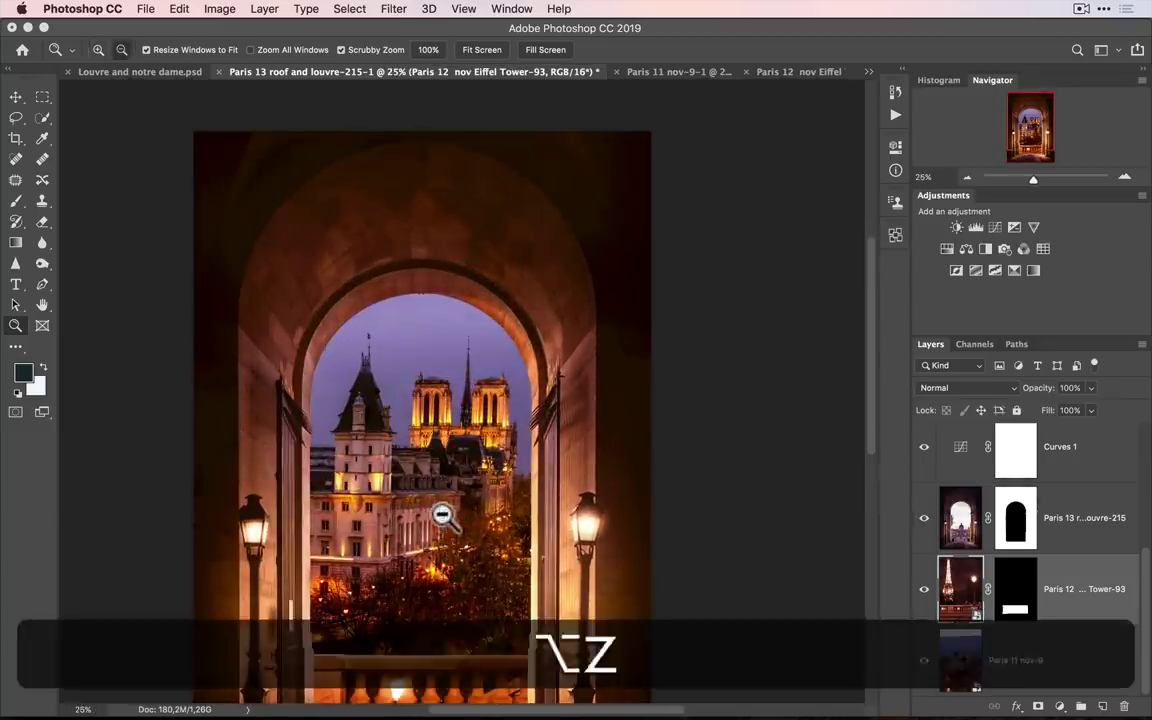
alt+click(445, 514)
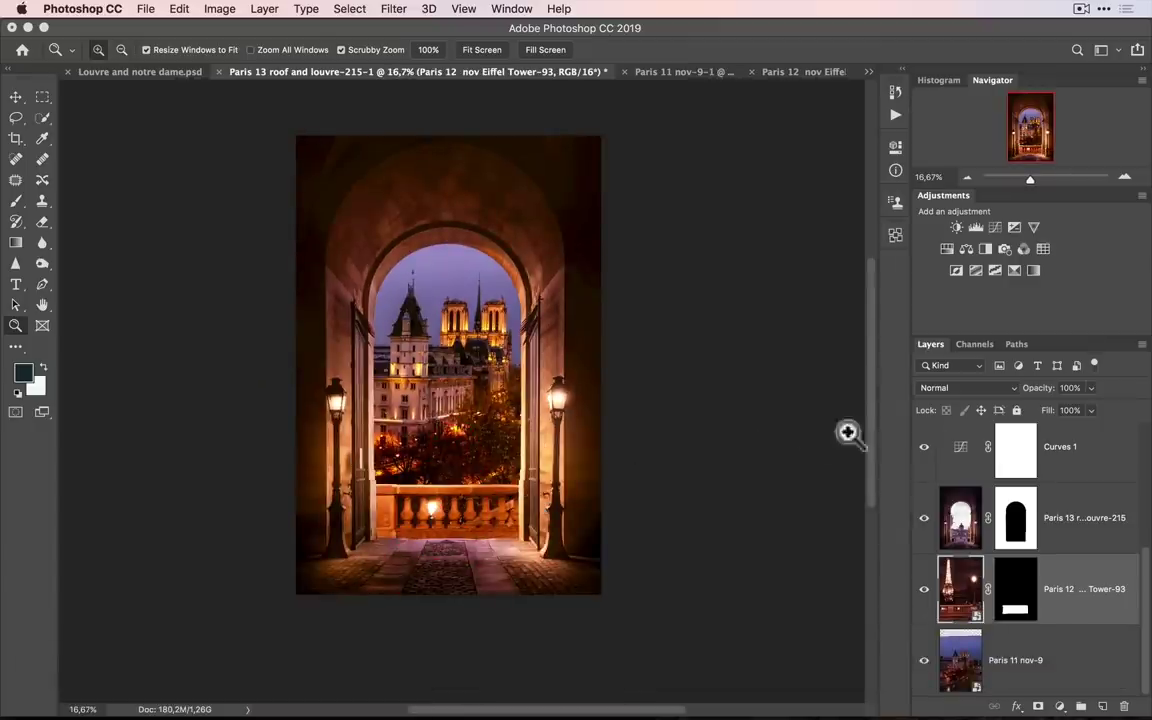
click(1095, 447)
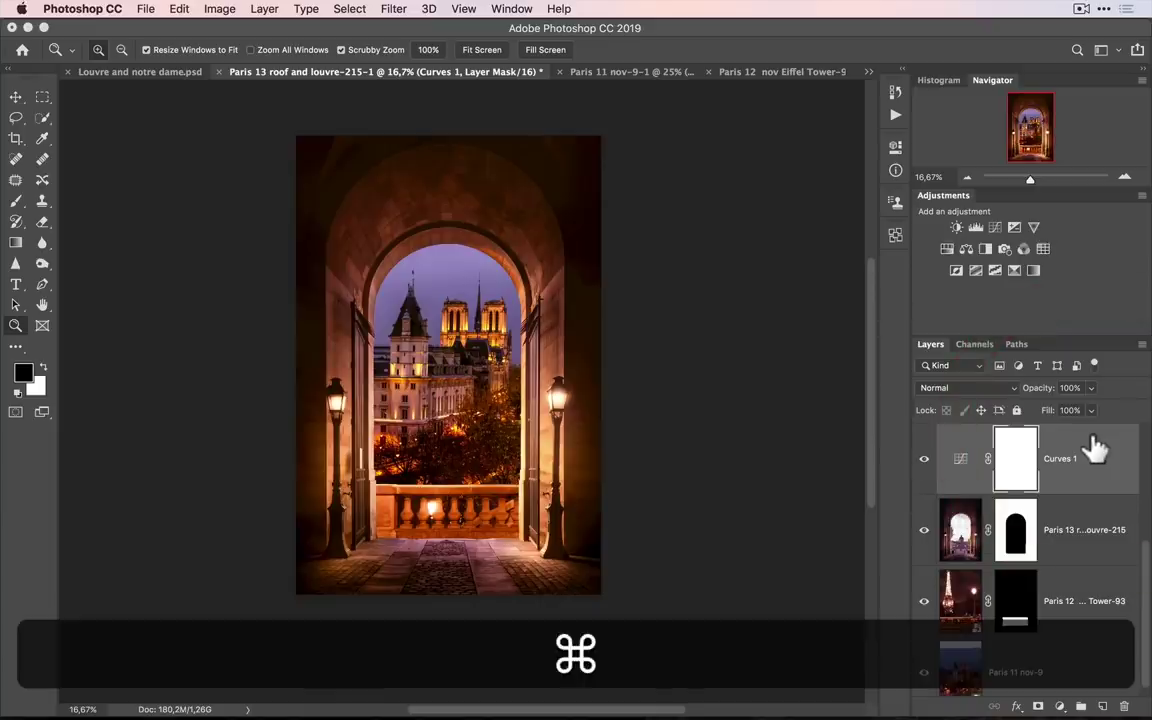
key(super+alt+shift+e)
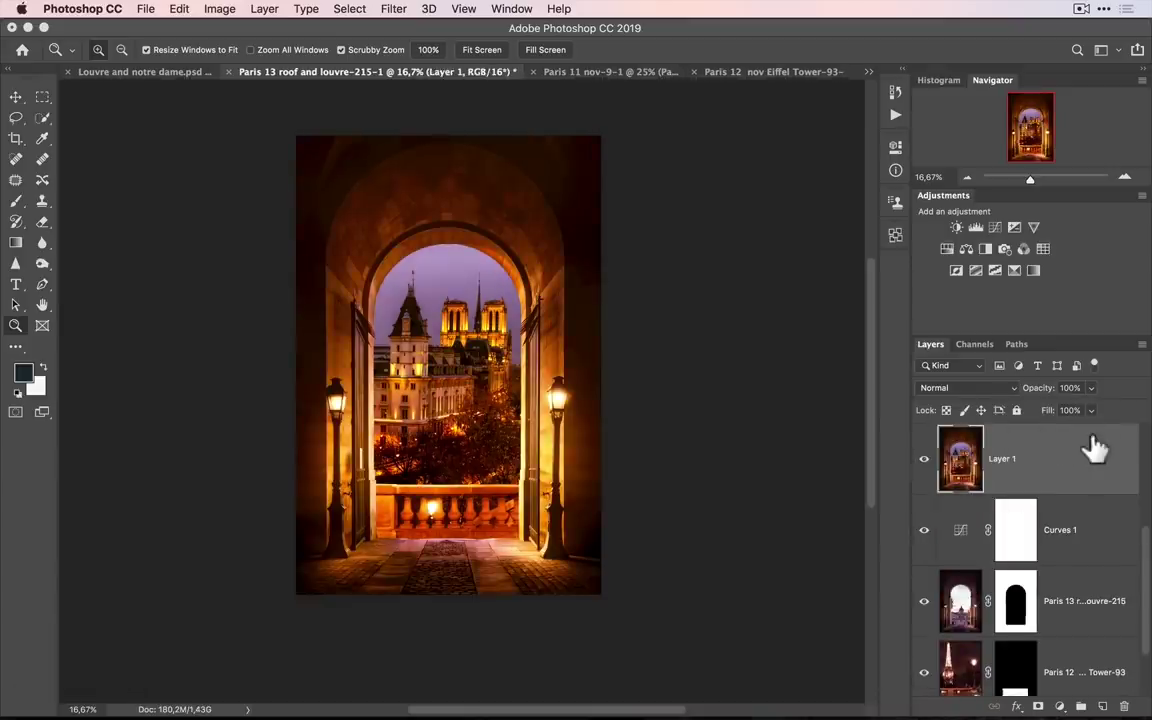
scroll(1085, 590, up, 3)
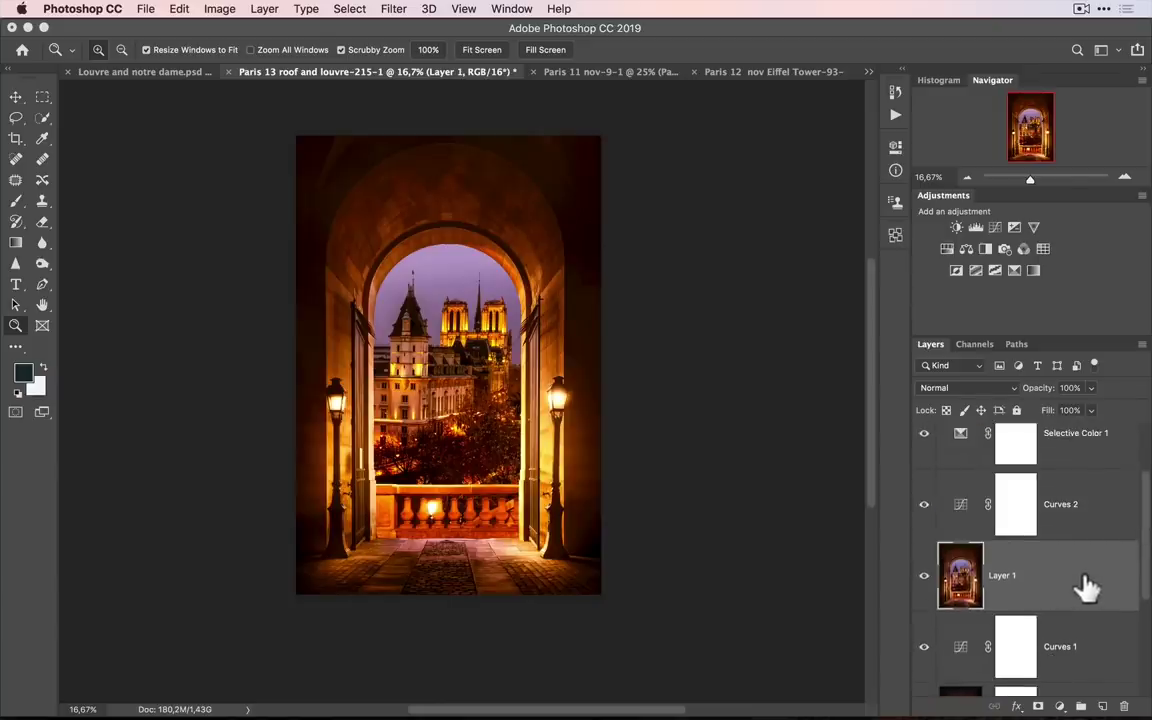
key(super+z)
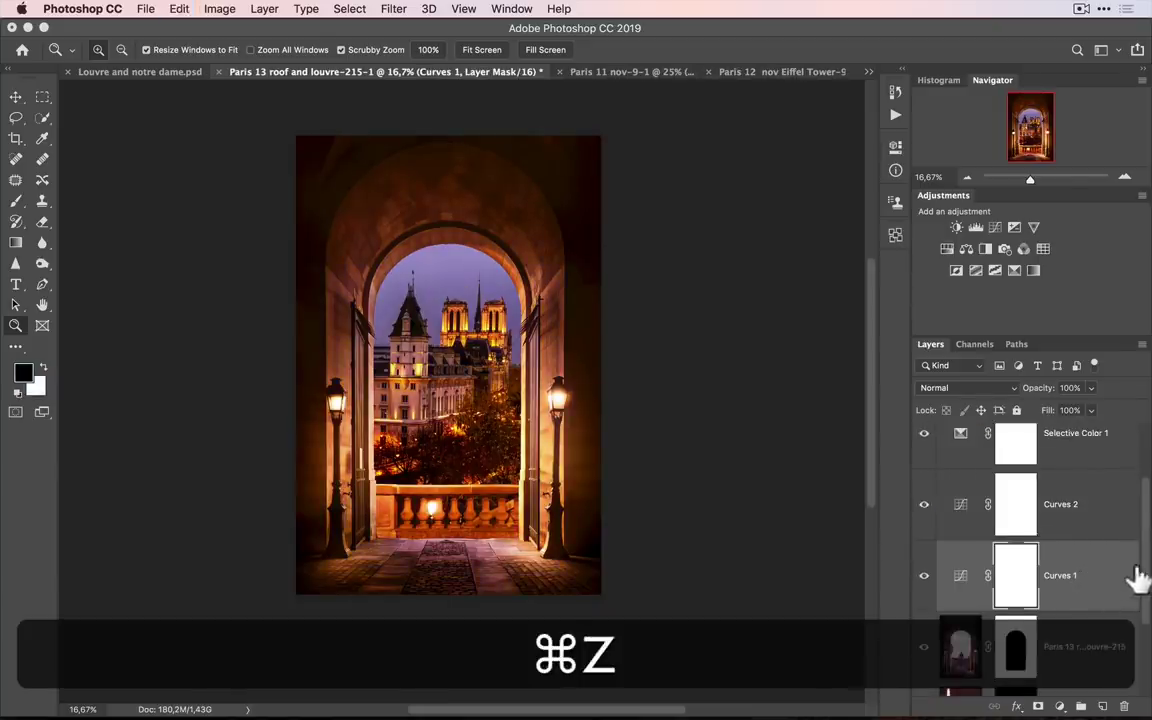
- Stamp all visible layers into a new layer above Color Balance 1 and open it in the Camera Raw Filter
scroll(1147, 575, up, 2)
click(1072, 456)
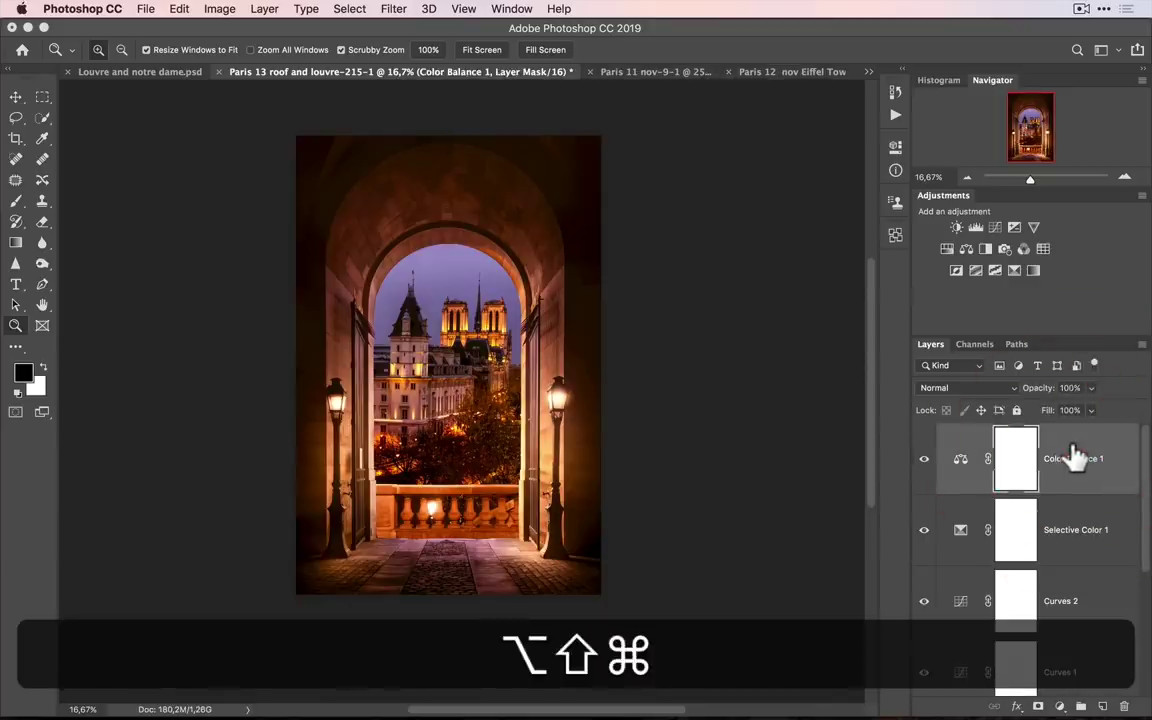
key(super+alt+shift+e)
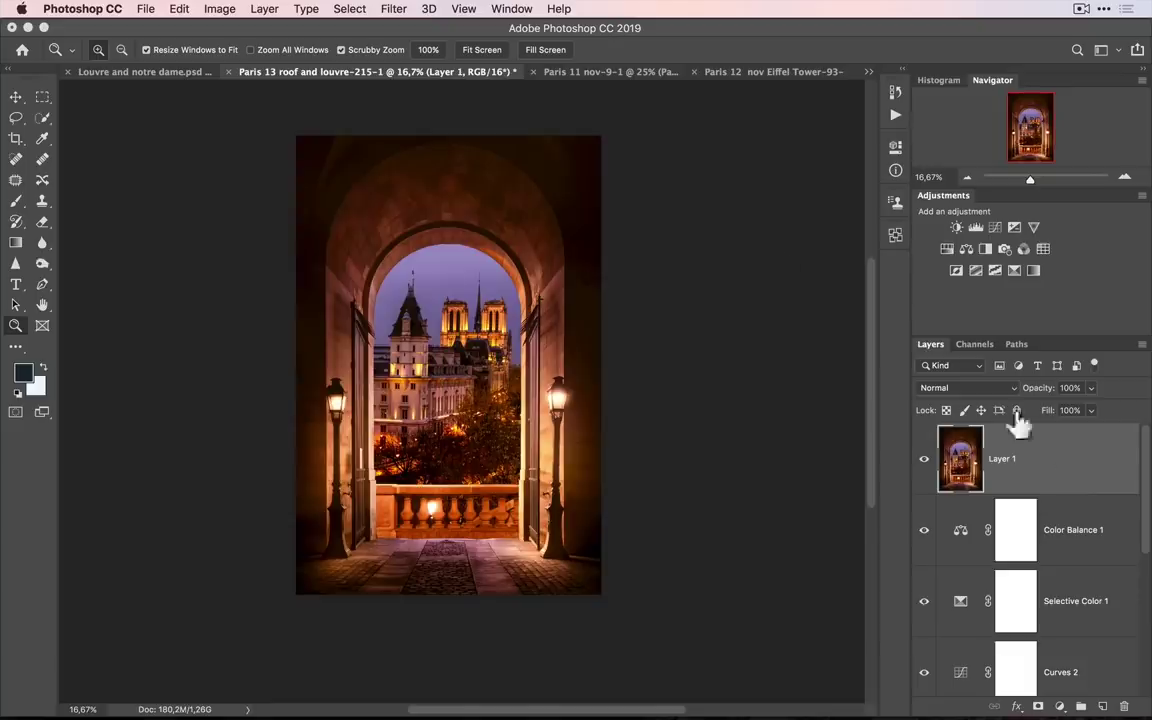
click(398, 10)
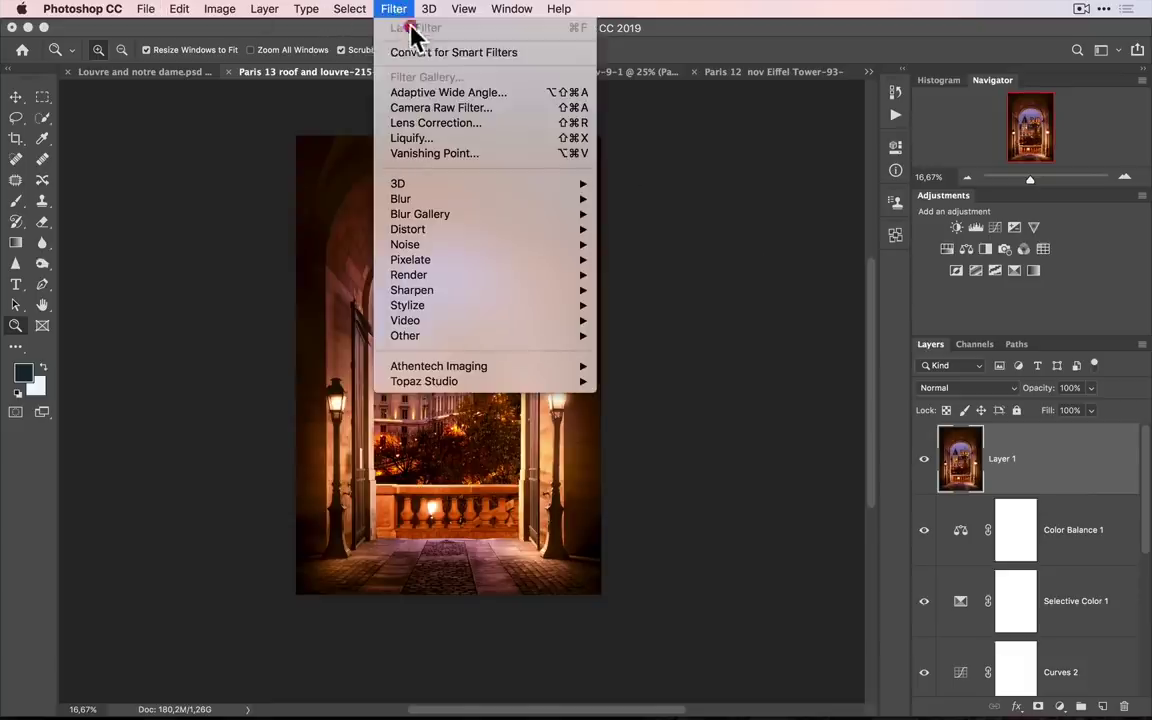
click(447, 110)
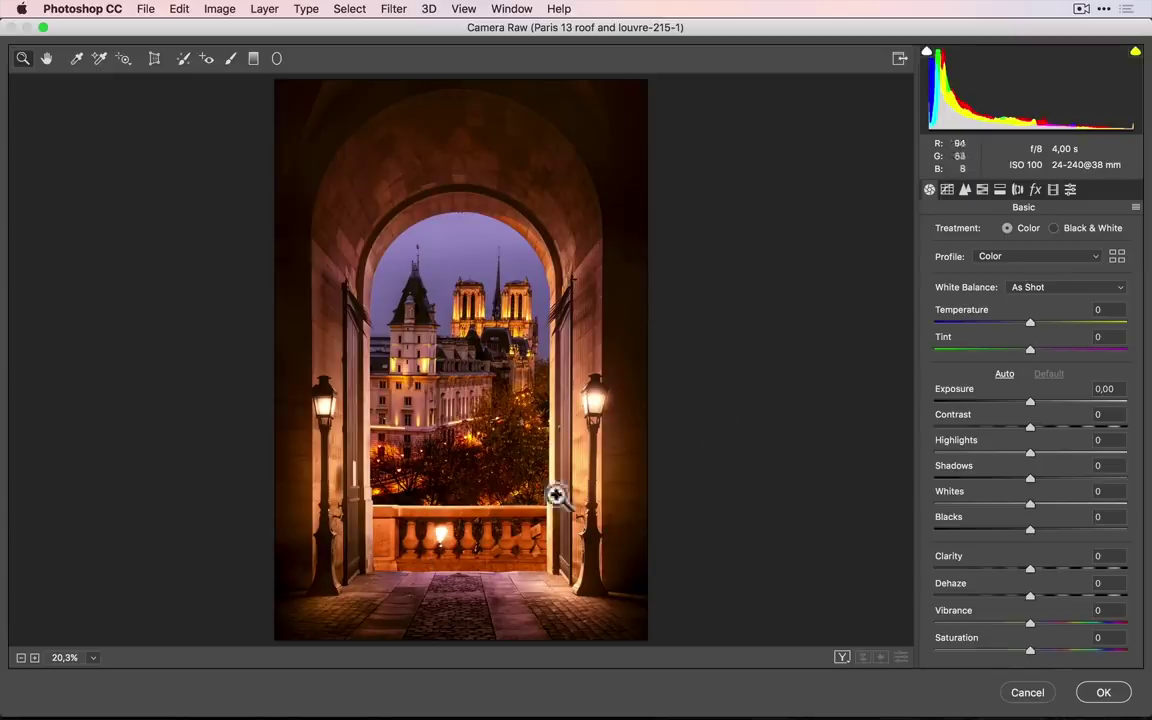
- Prepare a new Adjustment Brush with its other sliders reset to zero and Exposure at -0,80
click(230, 58)
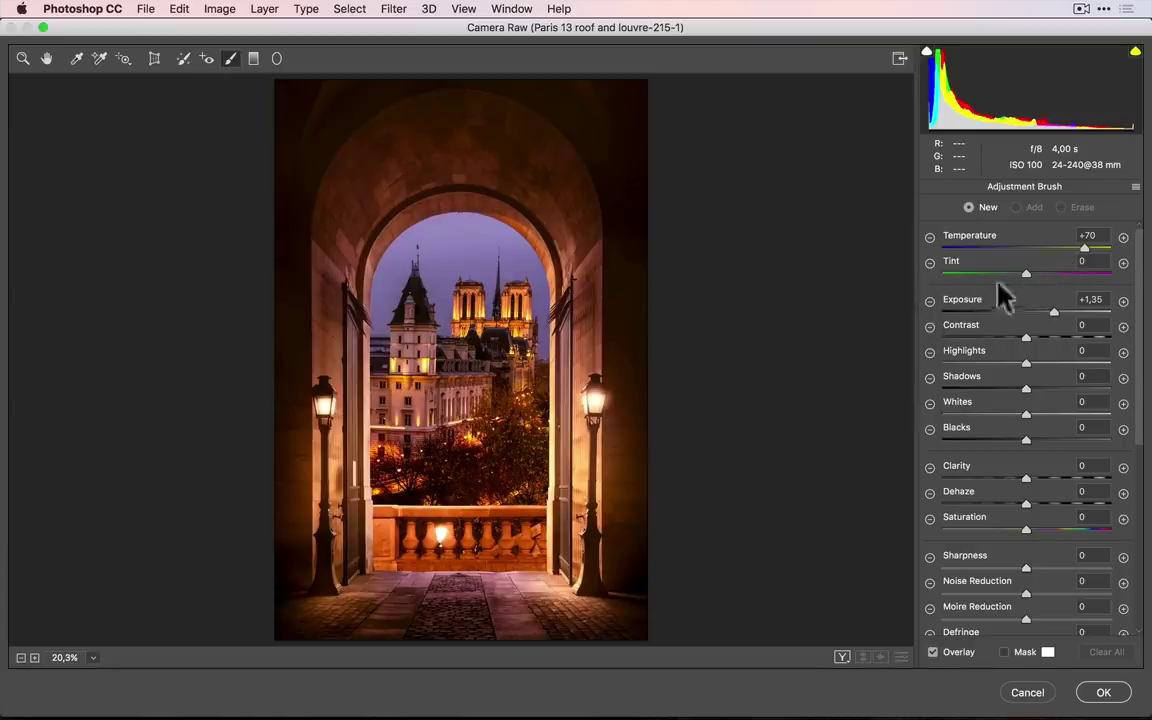
click(930, 301)
mouse_move(1003, 314)
mouse_down()
mouse_move(1018, 321)
mouse_move(1010, 312)
mouse_up()
mouse_move(420, 500)
mouse_down()
mouse_move(480, 490)
mouse_move(530, 460)
mouse_up()
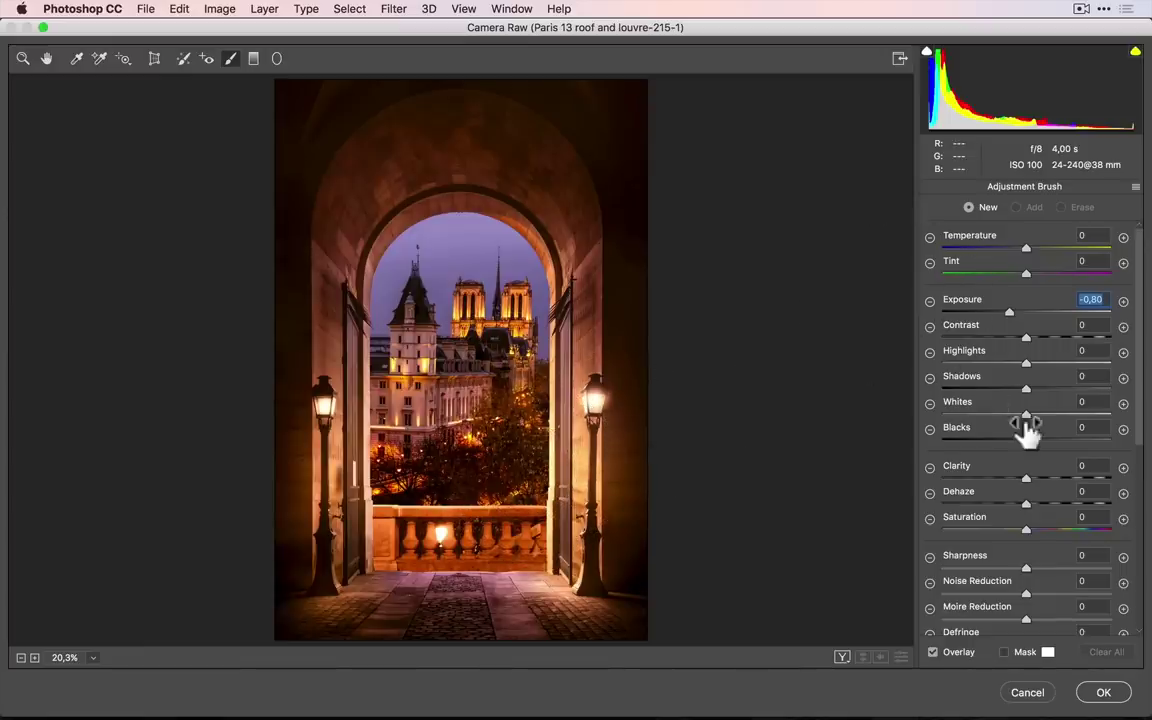
right_click(768, 370)
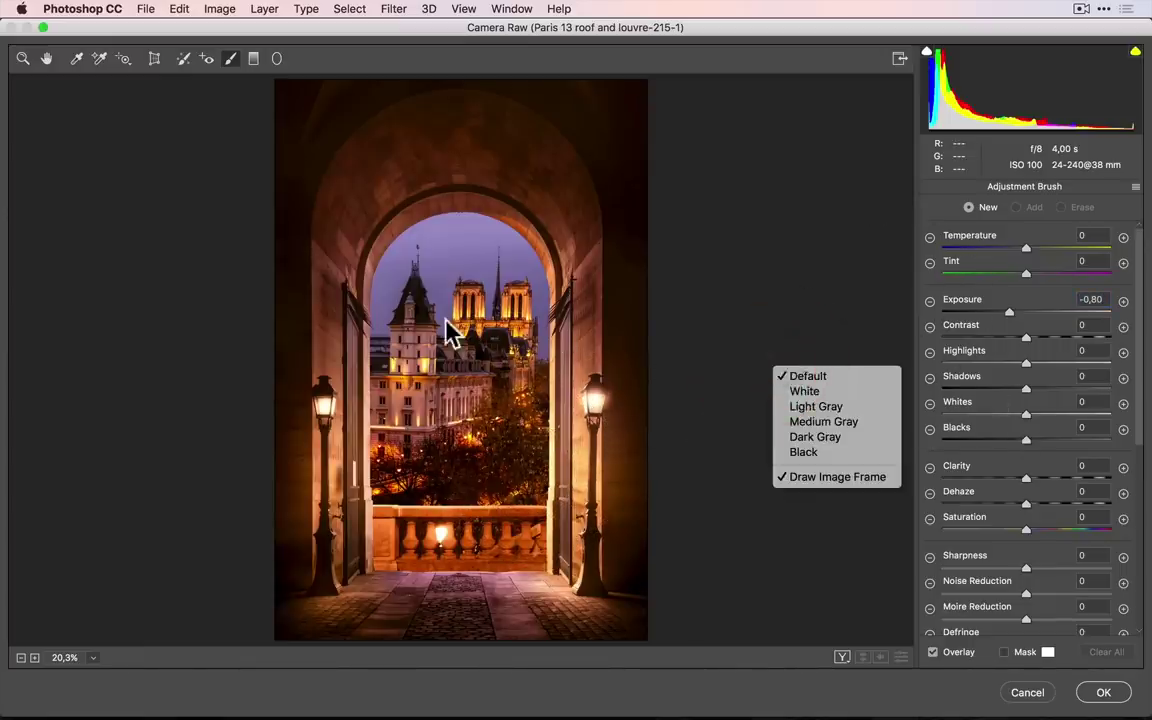
key(Escape)
- Set the brush to size 18, flow 77 and density 80, and paint the darkening over the balustrade
scroll(1140, 360, down, 10)
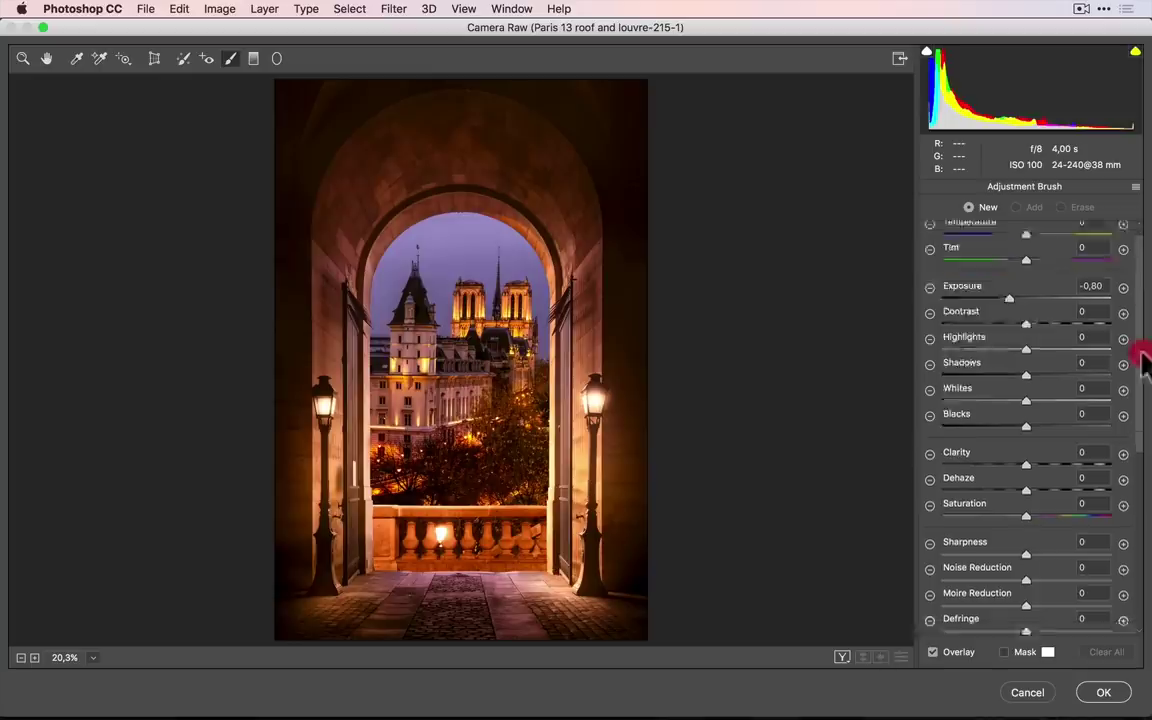
drag(989, 524, 972, 532)
mouse_move(1025, 577)
mouse_down()
mouse_move(1075, 576)
mouse_move(1065, 602)
mouse_move(1075, 602)
mouse_up()
drag(420, 470, 466, 562)
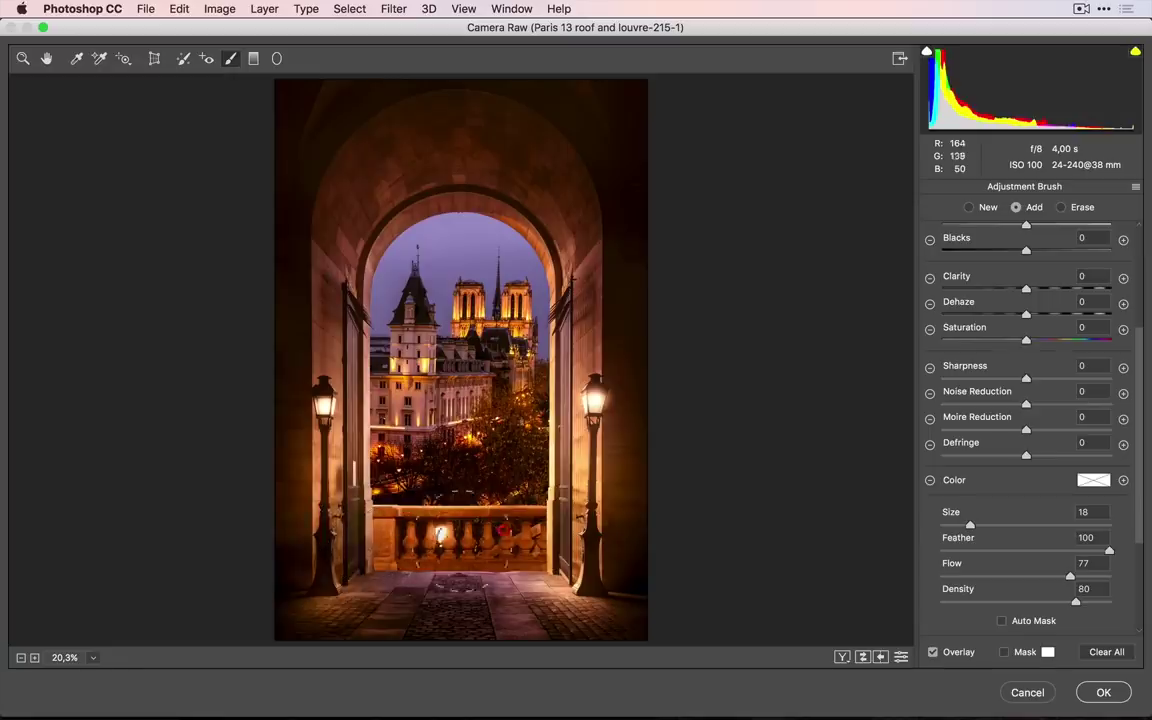
- Lower the brush adjustment's Exposure to -1,30 and extend its painted area over the paving below the balustrade
scroll(1025, 330, up, 5)
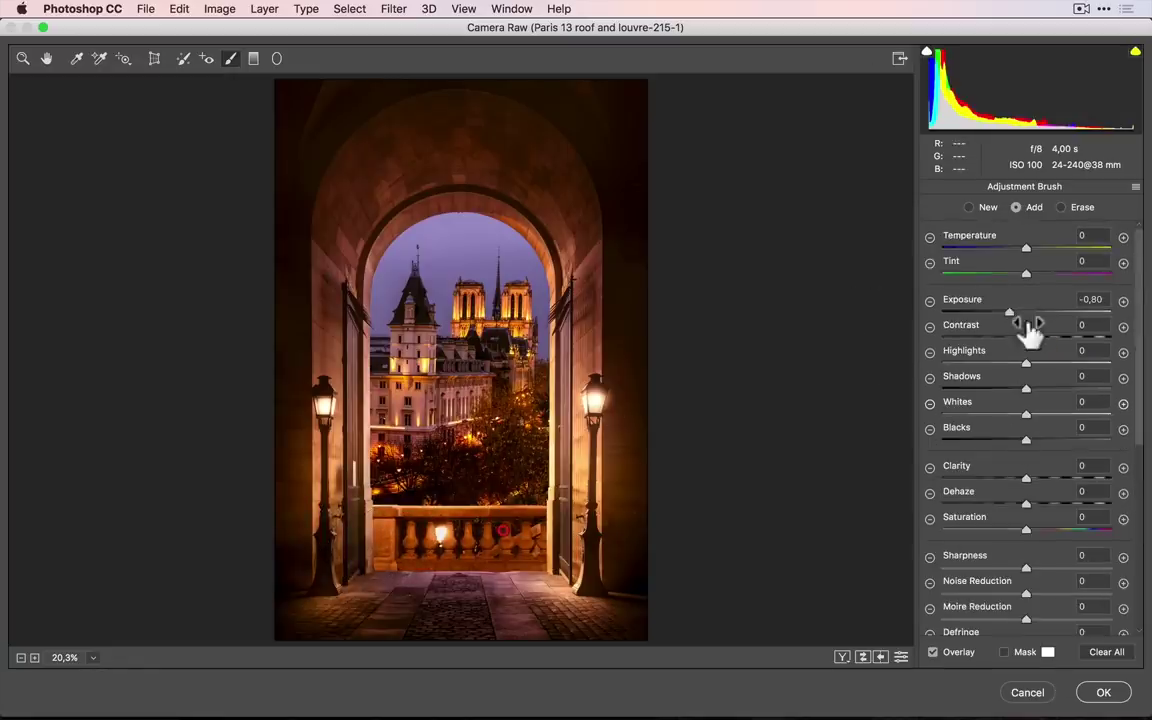
drag(1011, 318, 998, 316)
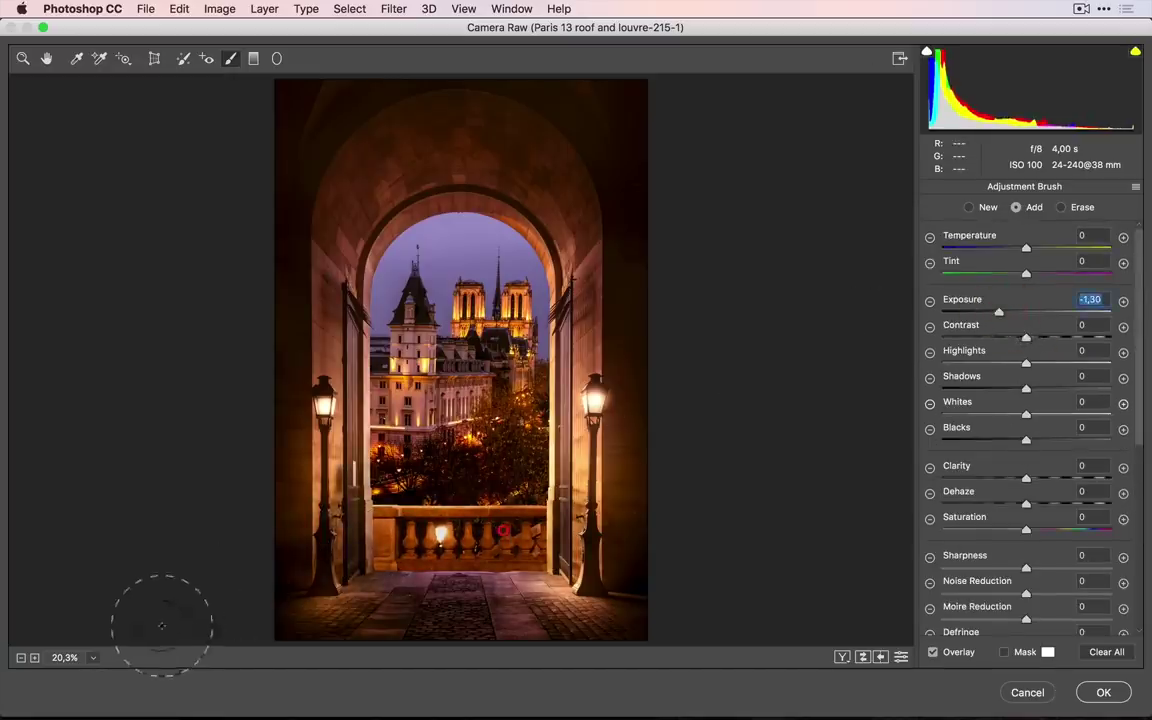
mouse_move(330, 470)
mouse_down()
mouse_move(345, 480)
mouse_move(336, 528)
mouse_move(350, 515)
mouse_move(470, 530)
mouse_move(530, 505)
mouse_move(497, 674)
mouse_move(476, 617)
mouse_move(480, 645)
mouse_move(505, 605)
mouse_up()
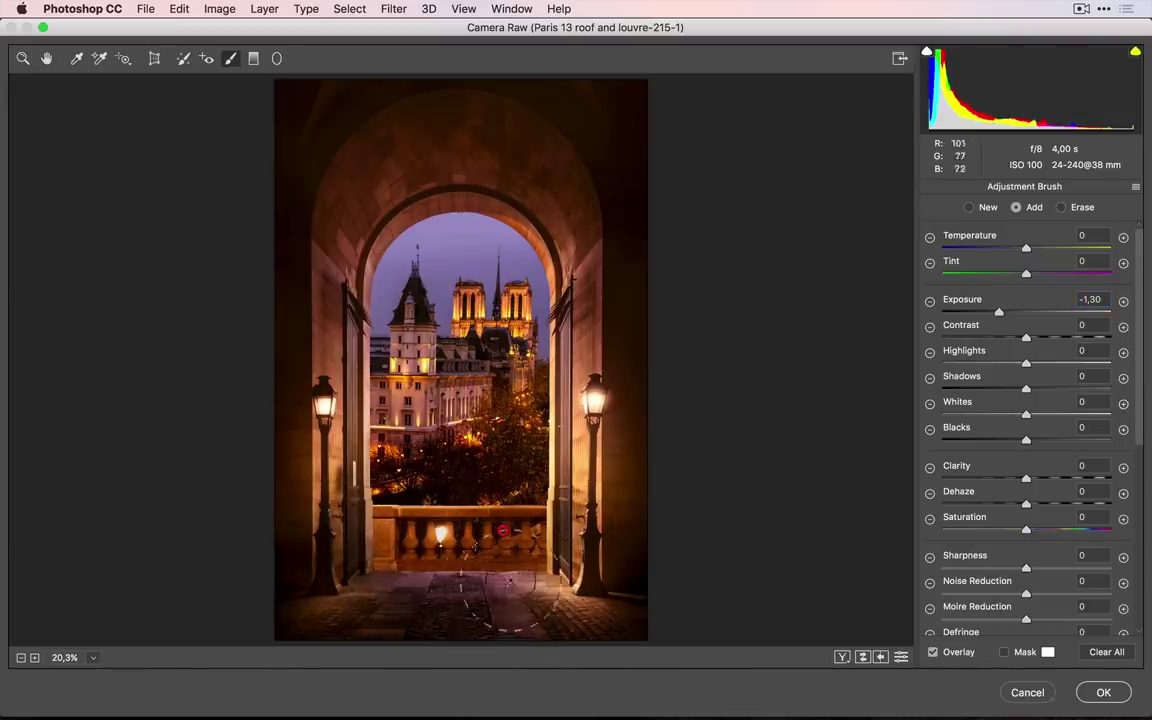
- Warm the brush adjustment with Temperature +74 and add a new brush adjustment on the paving in front of the balustrade
drag(1027, 248, 1090, 247)
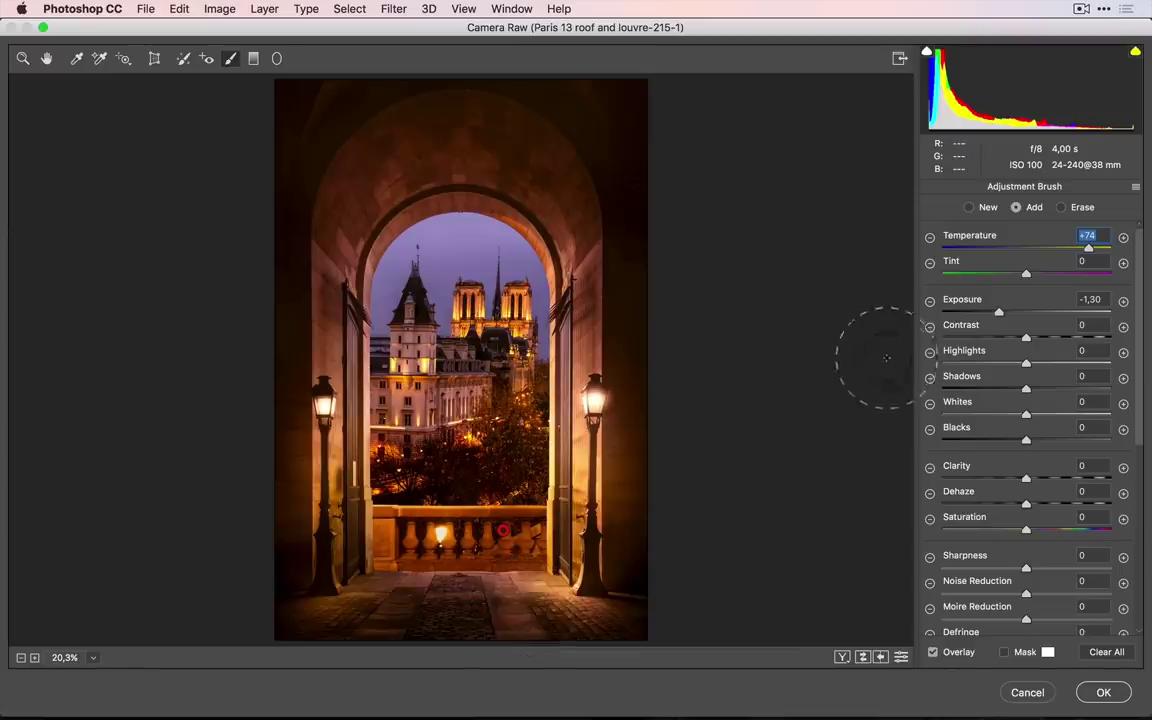
click(968, 208)
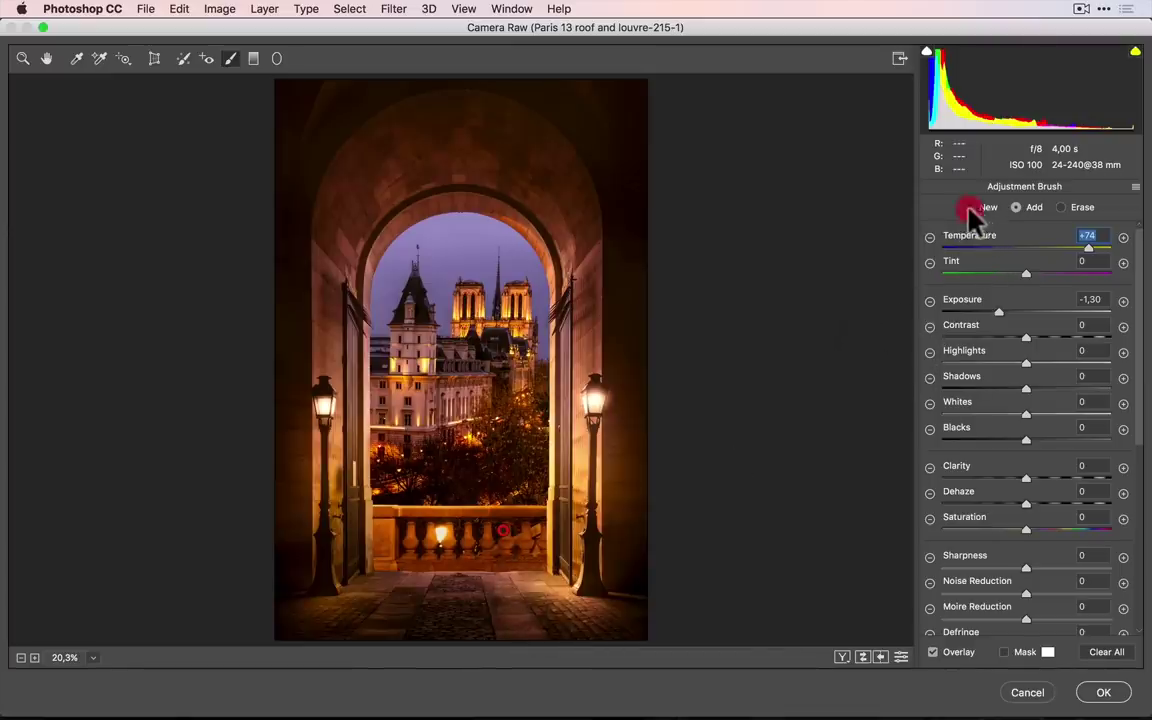
click(437, 590)
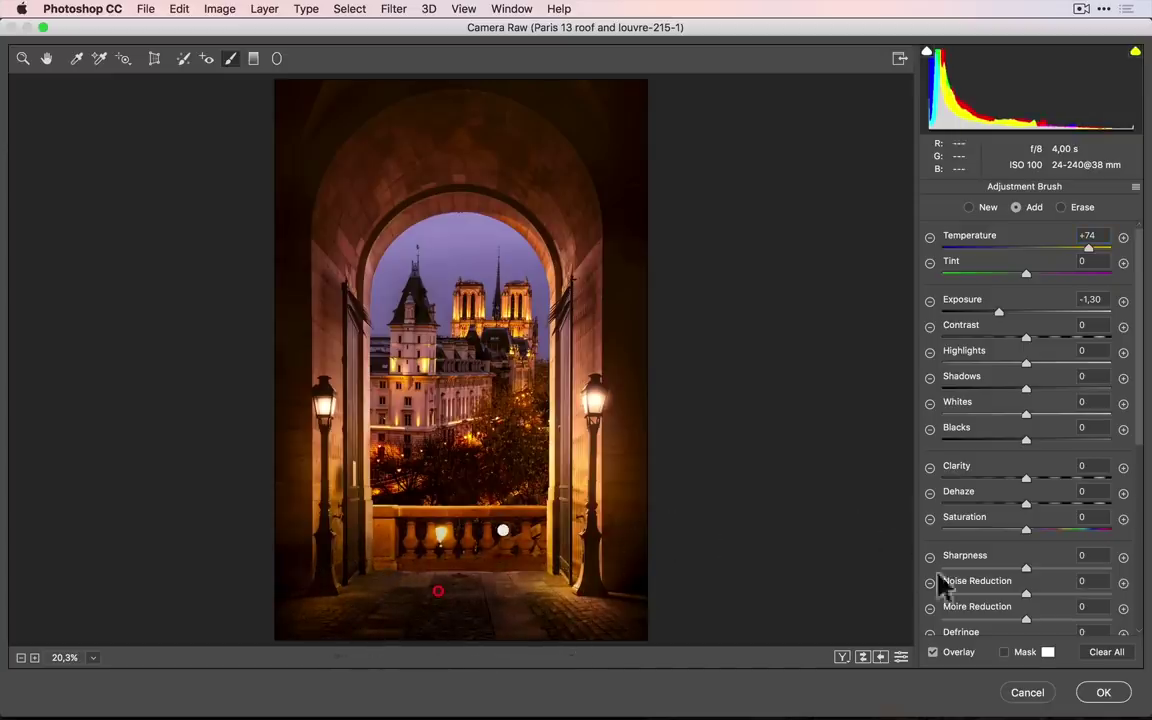
- Set the paving brush adjustment to Saturation -19 and Exposure -0,90, and leave the Adjustment Brush
click(984, 530)
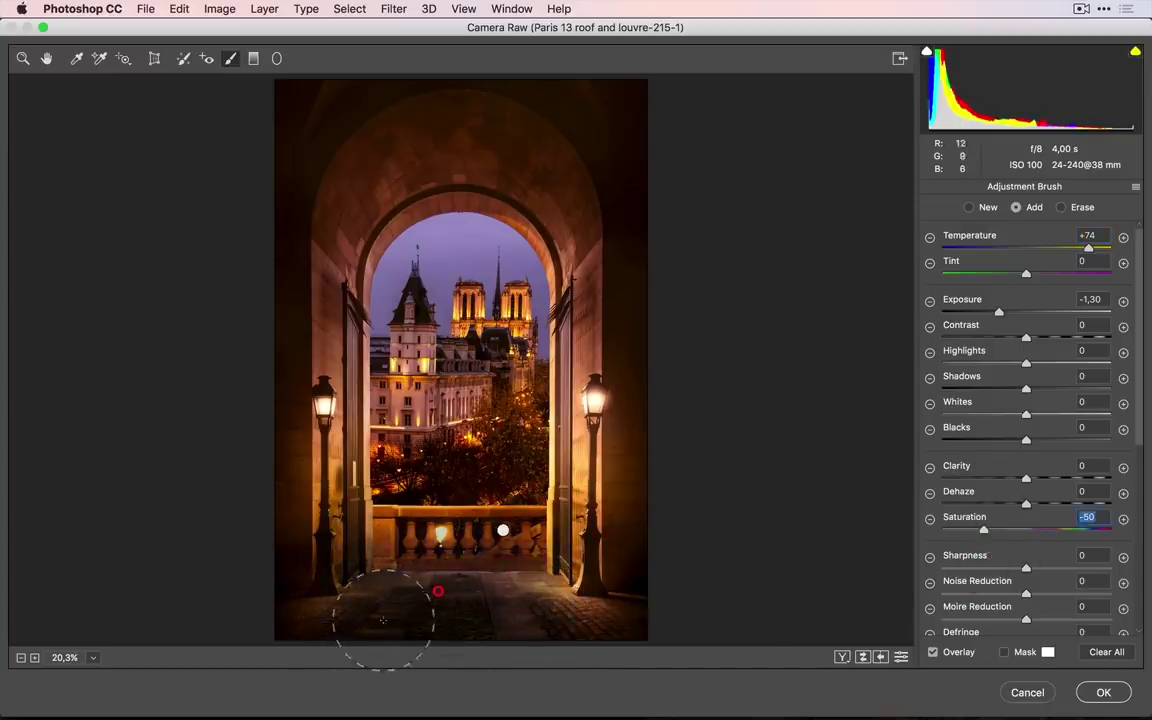
drag(1001, 533, 1010, 533)
drag(1007, 311, 1007, 313)
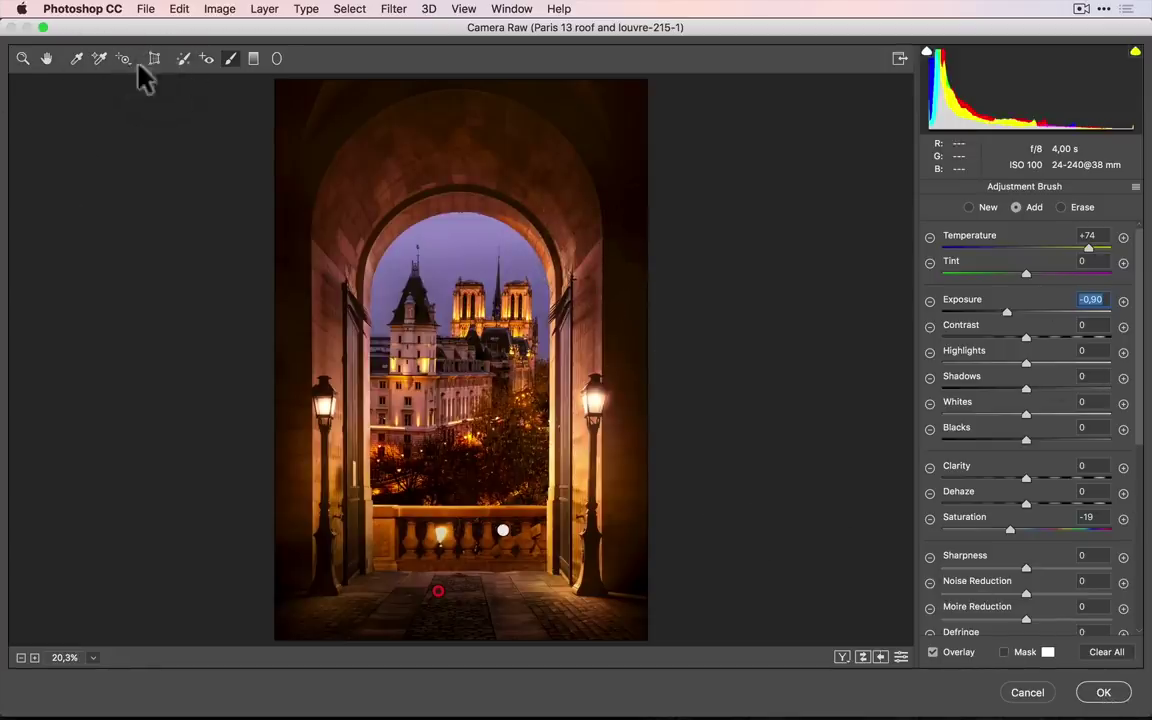
click(46, 58)
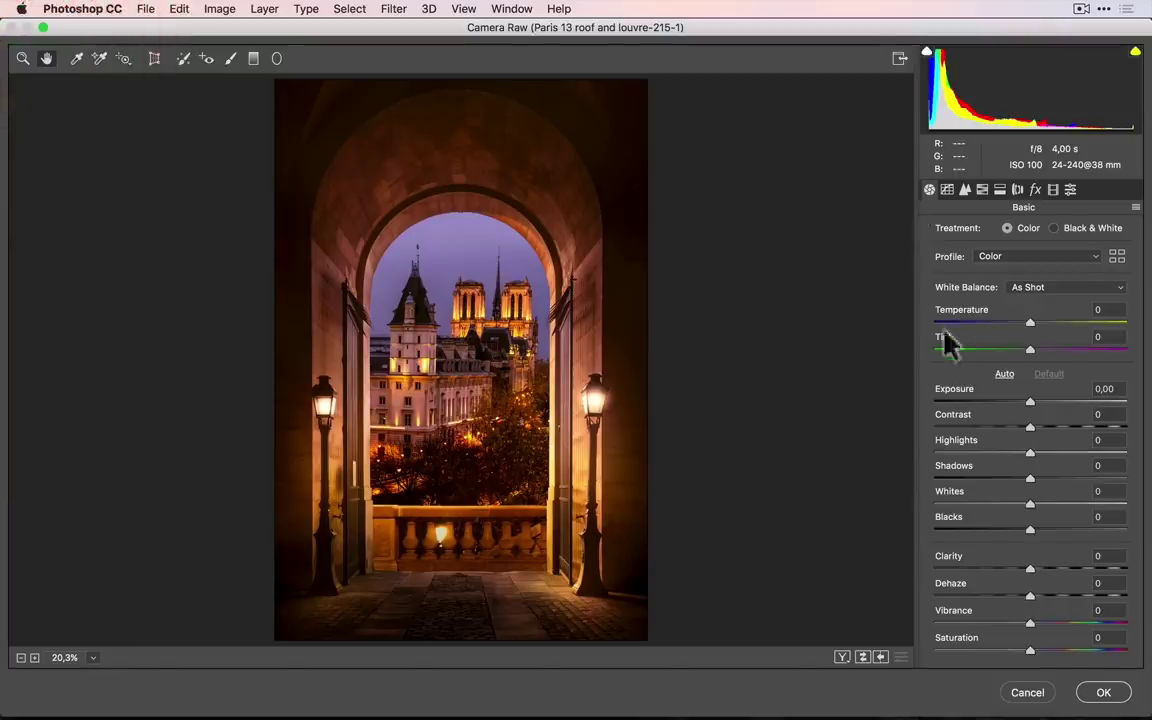
- Cool the whole image's Temperature, set Tint +21, Contrast +13 and Highlights -57, and apply the Camera Raw edits
drag(1029, 322, 1052, 362)
drag(1060, 428, 977, 447)
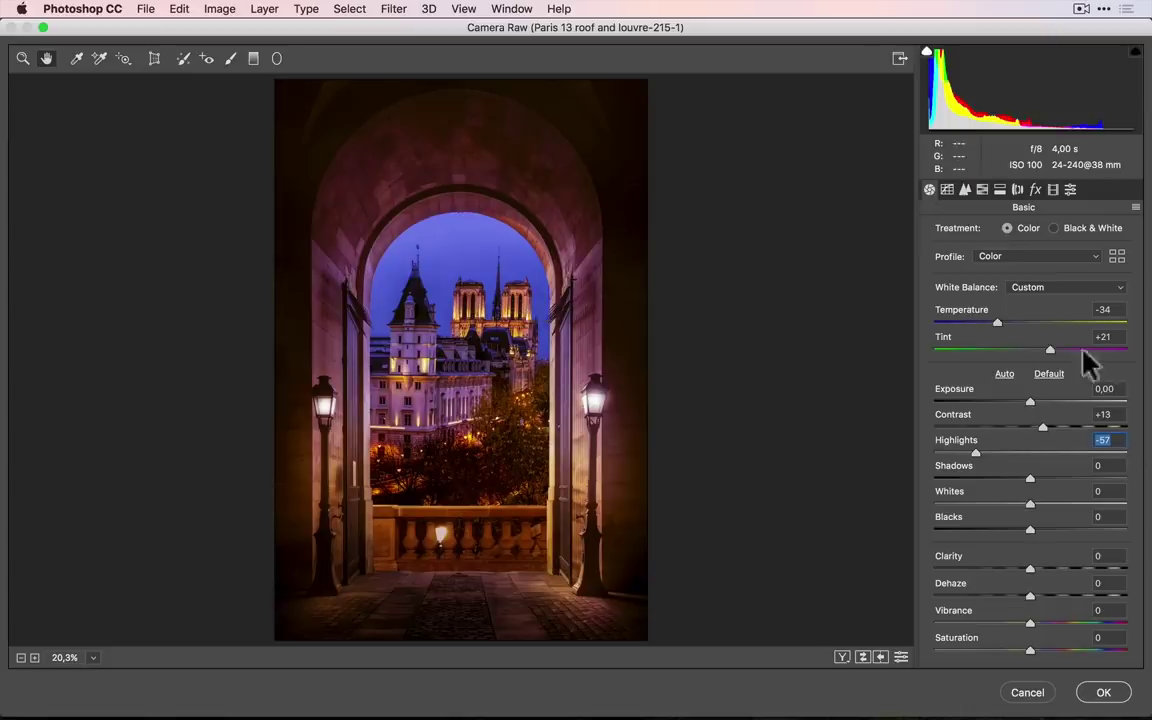
mouse_move(999, 323)
mouse_down()
mouse_move(1043, 324)
mouse_move(972, 326)
mouse_move(1005, 328)
mouse_move(995, 330)
mouse_up()
click(1110, 695)
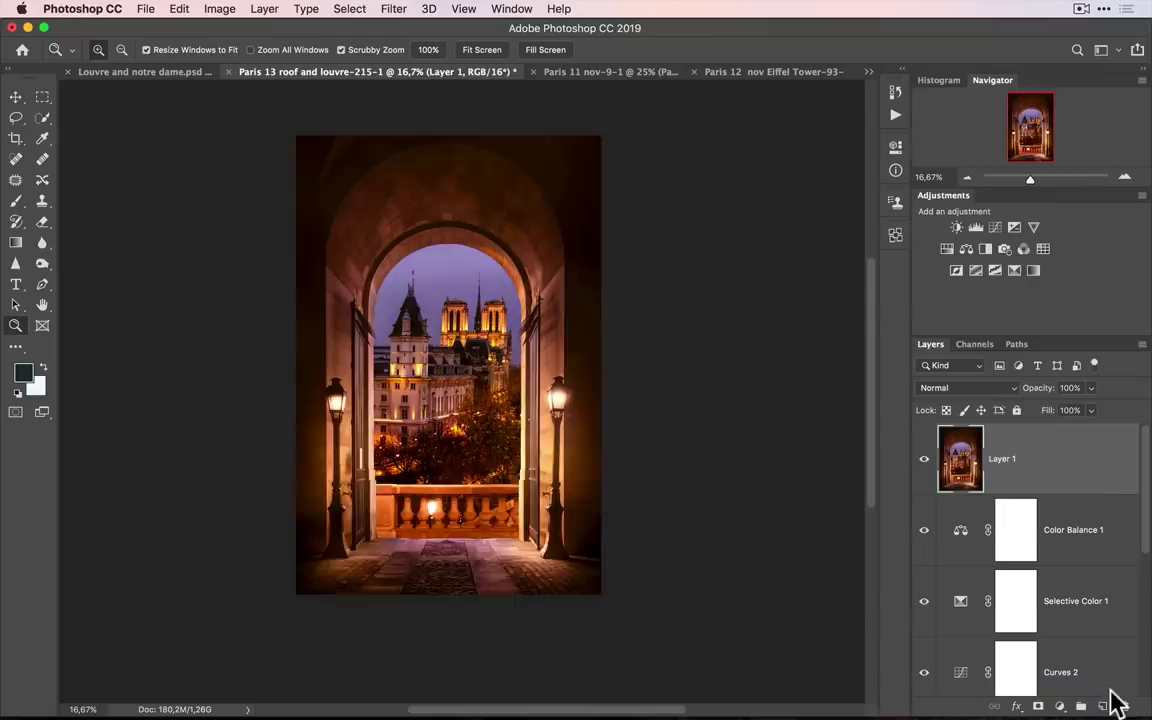
- Compare the image with Layer 1 hidden and shown, and set the layer's opacity to 37%
click(924, 461)
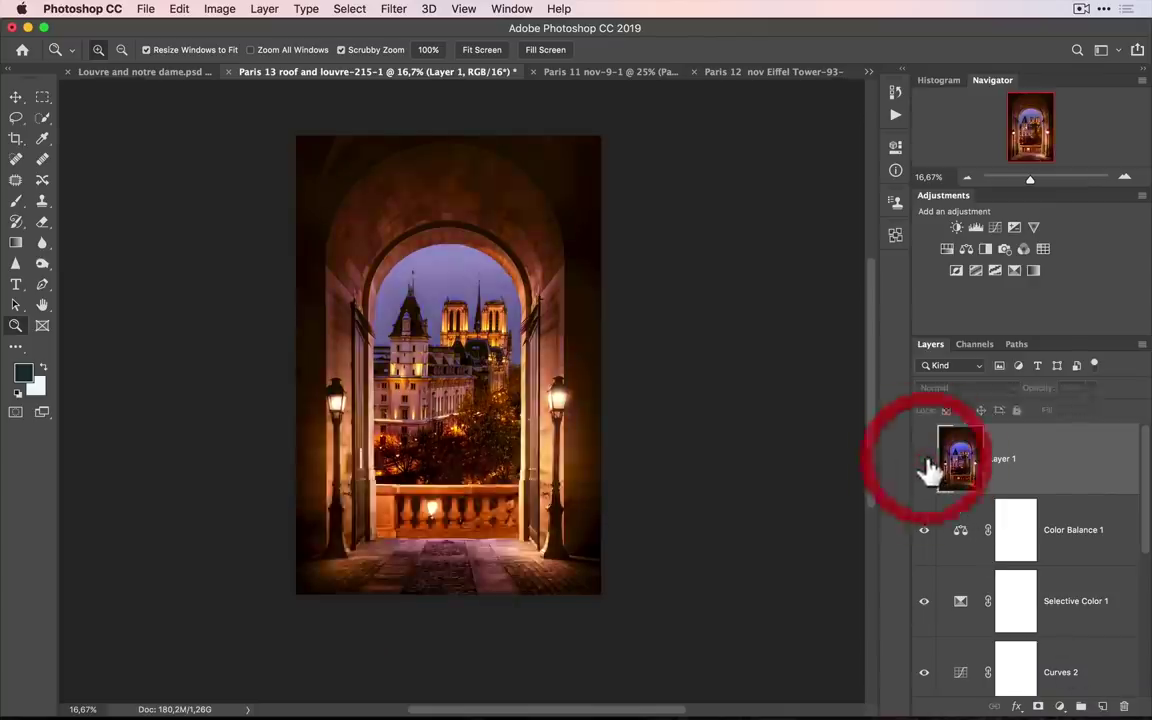
click(924, 461)
click(924, 461)
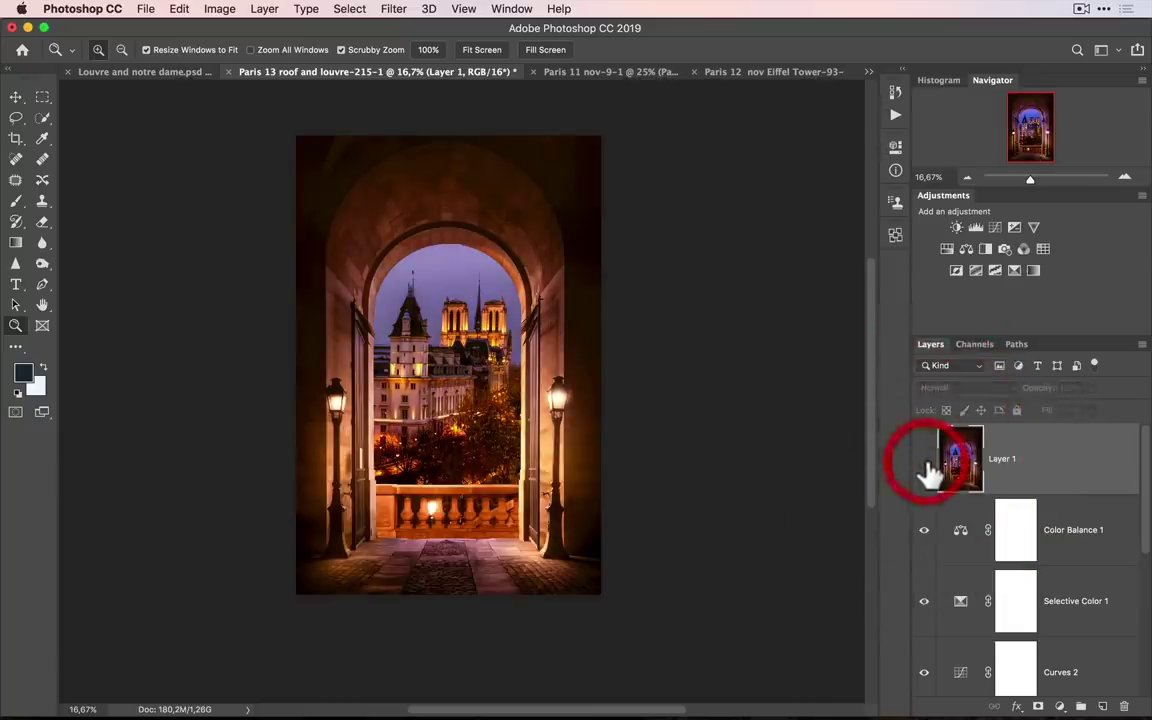
click(924, 461)
drag(1047, 397, 999, 400)
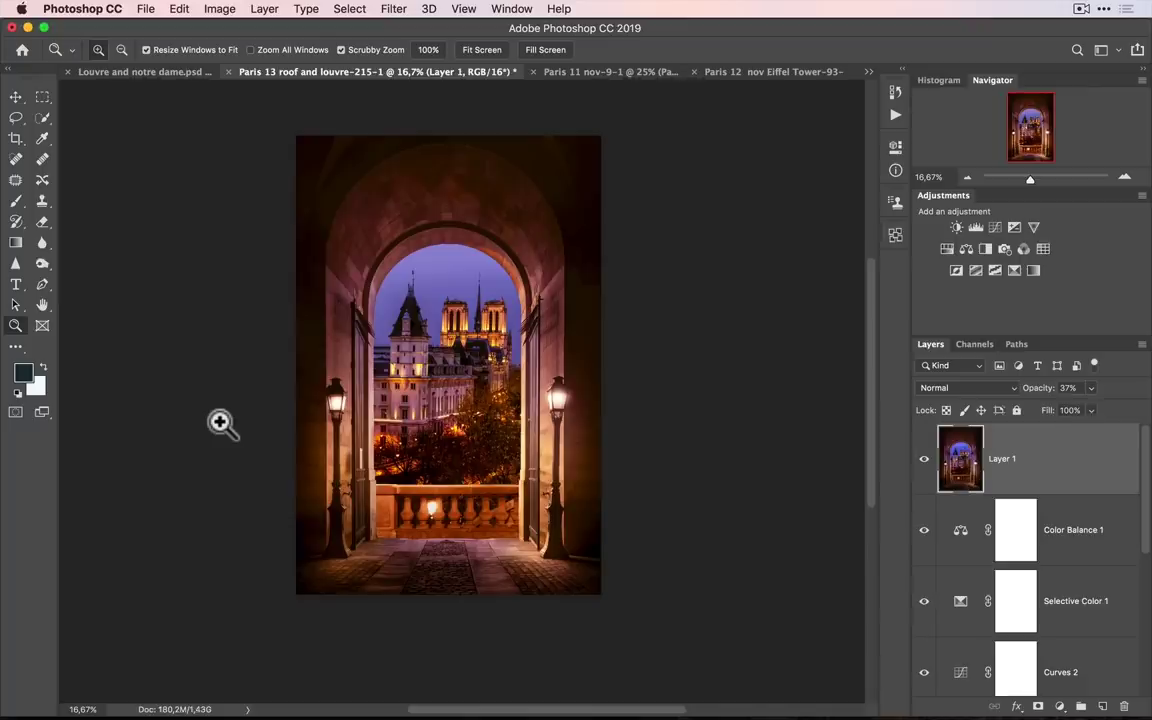
key(super+Tab)
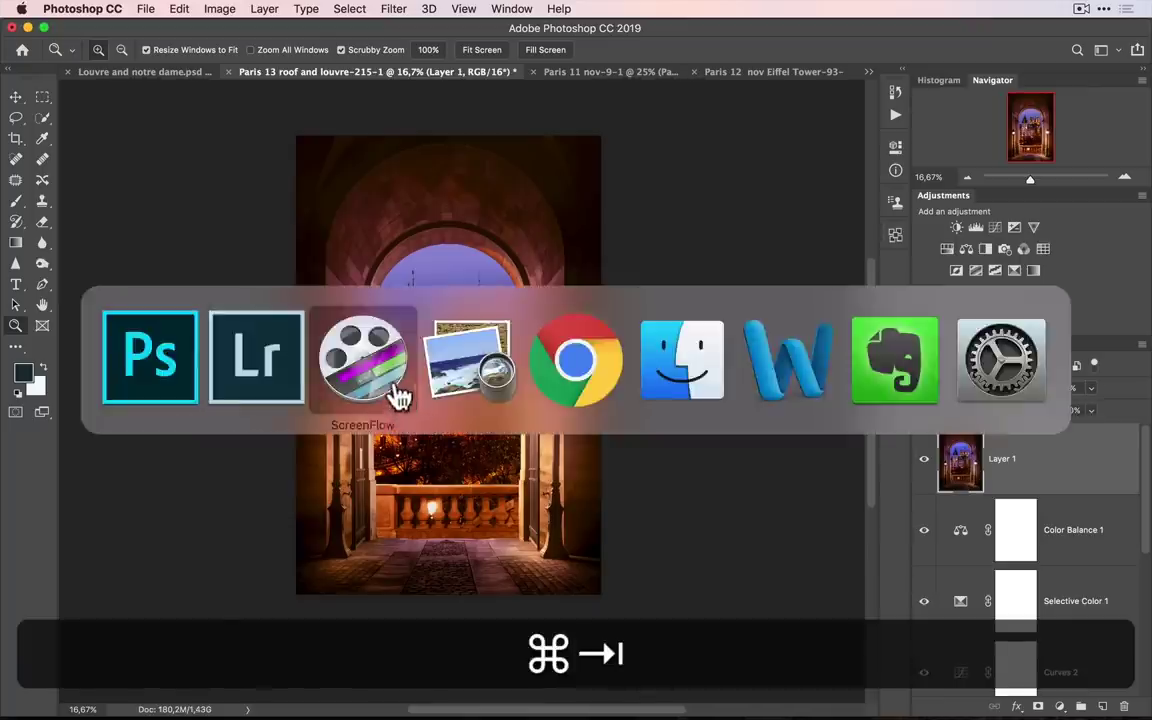
click(492, 378)
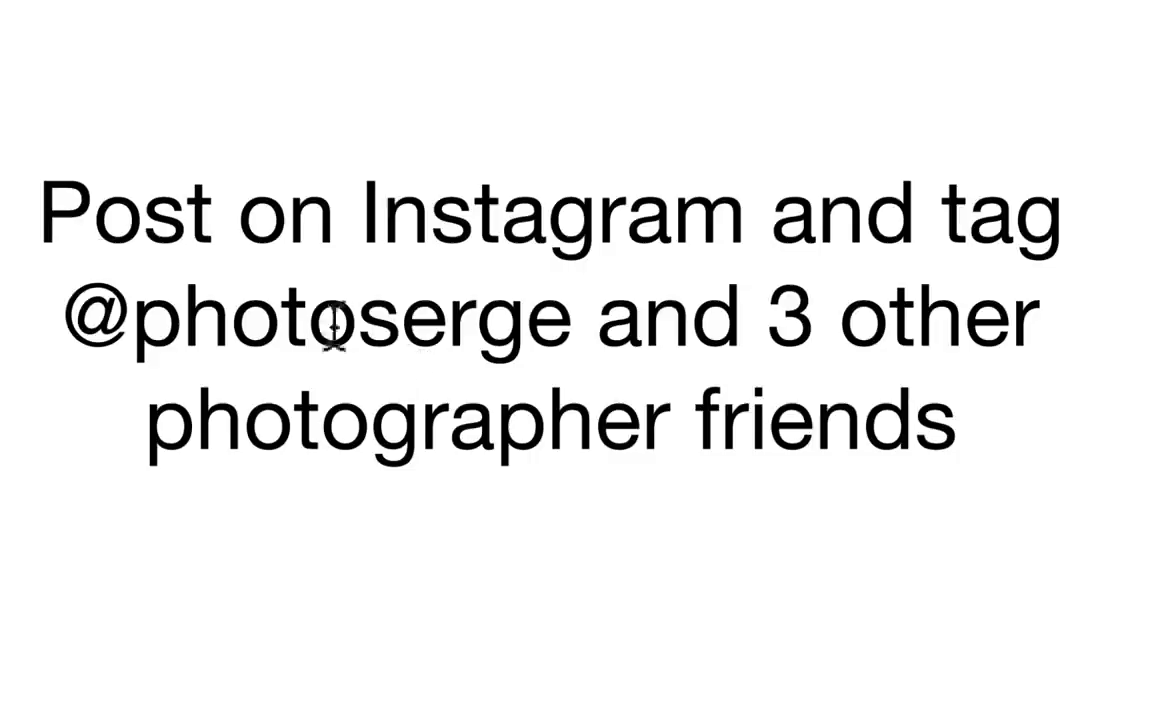
drag(66, 280, 586, 283)
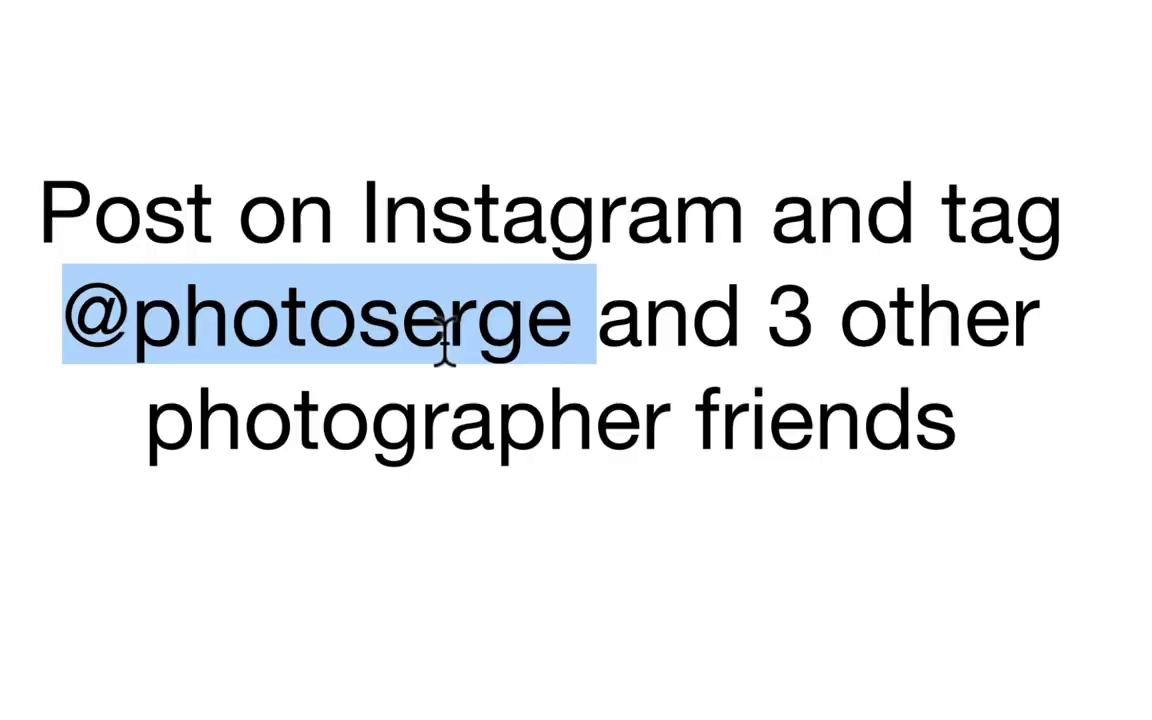
click(398, 310)
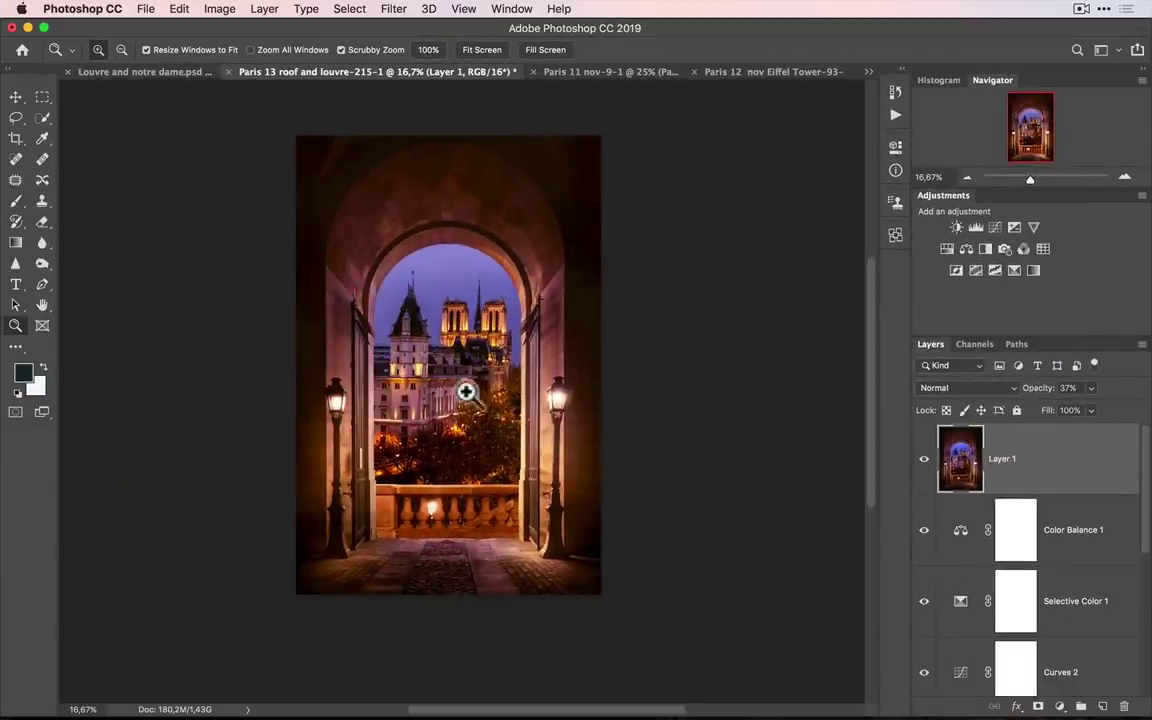
- Compare the earlier composite in Louvre and notre dame.psd with the image in Paris 13 roof and louvre-215-1
click(172, 74)
alt+click(450, 318)
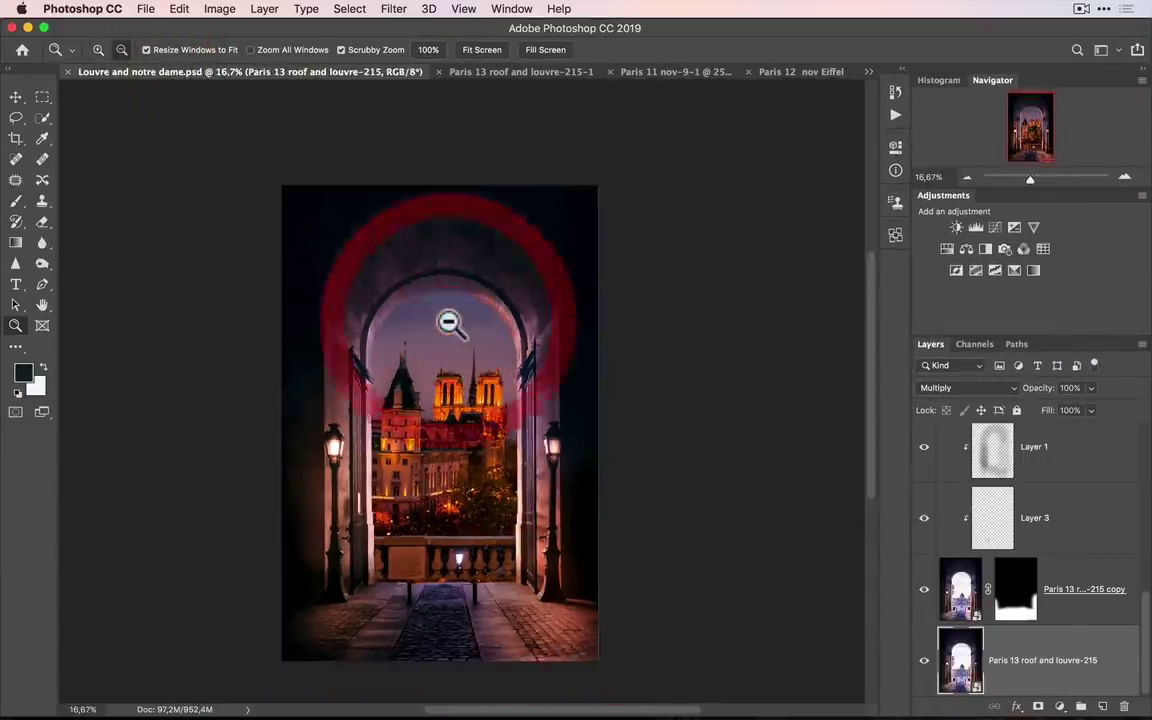
click(507, 73)
click(409, 317)
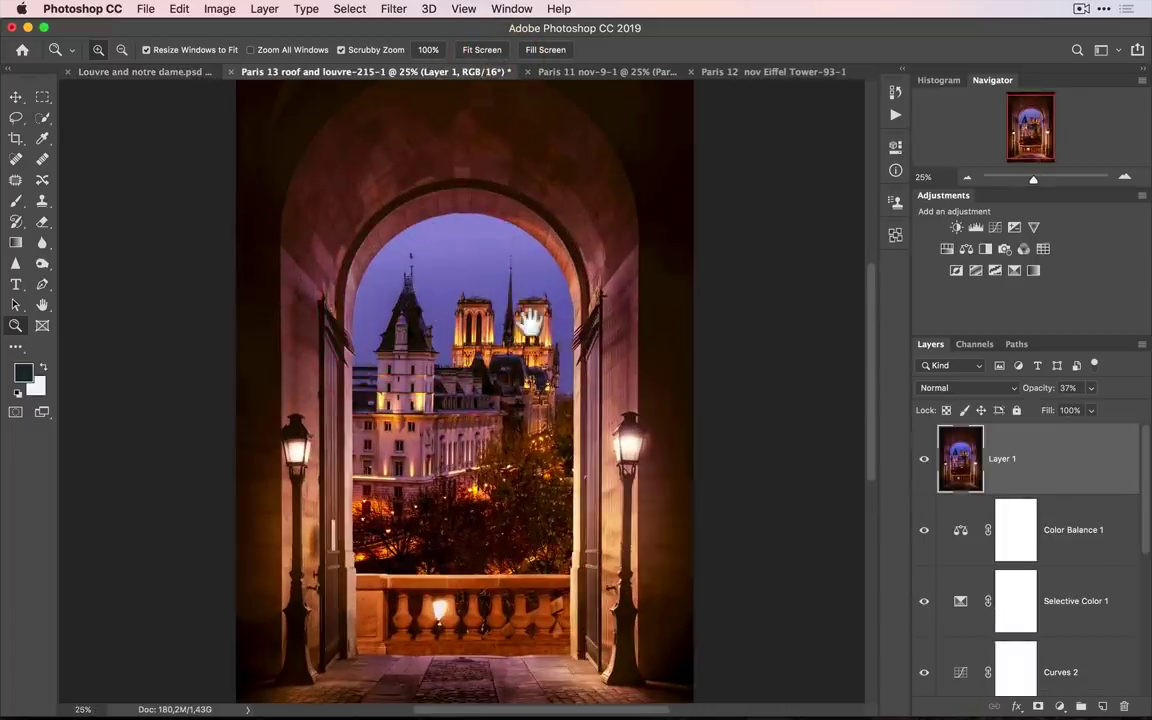
alt+click(490, 354)
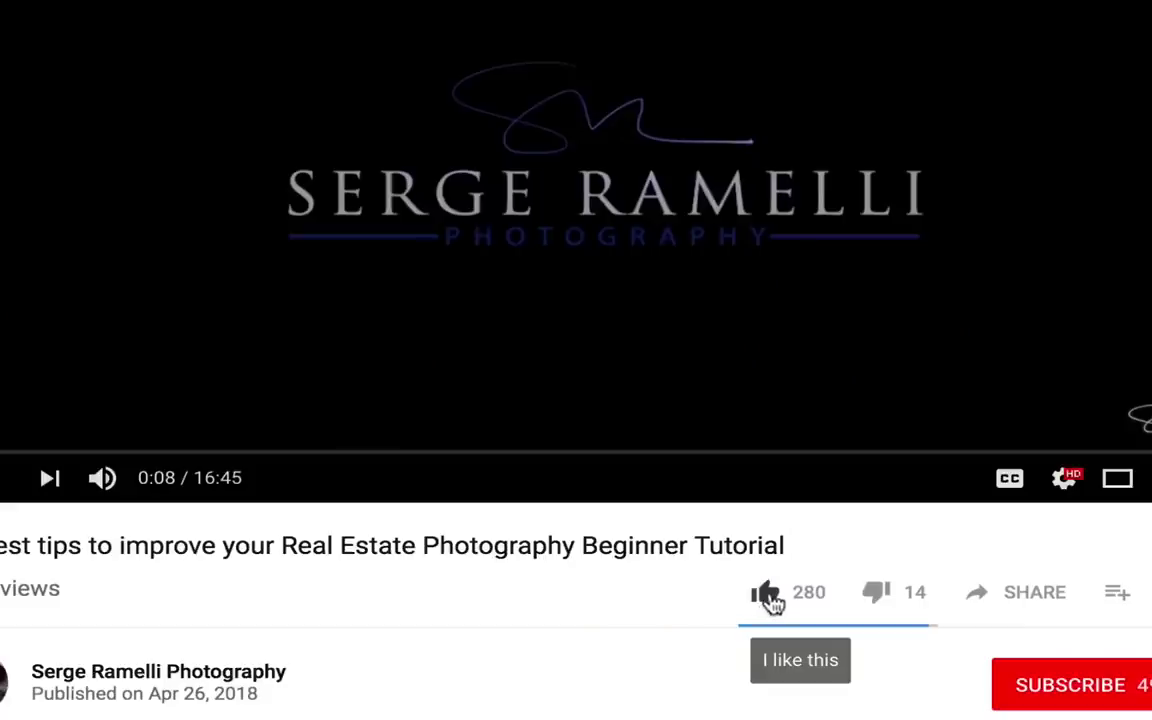
- On YouTube, like the Real Estate Photography Beginner Tutorial video and subscribe to its channel
click(767, 597)
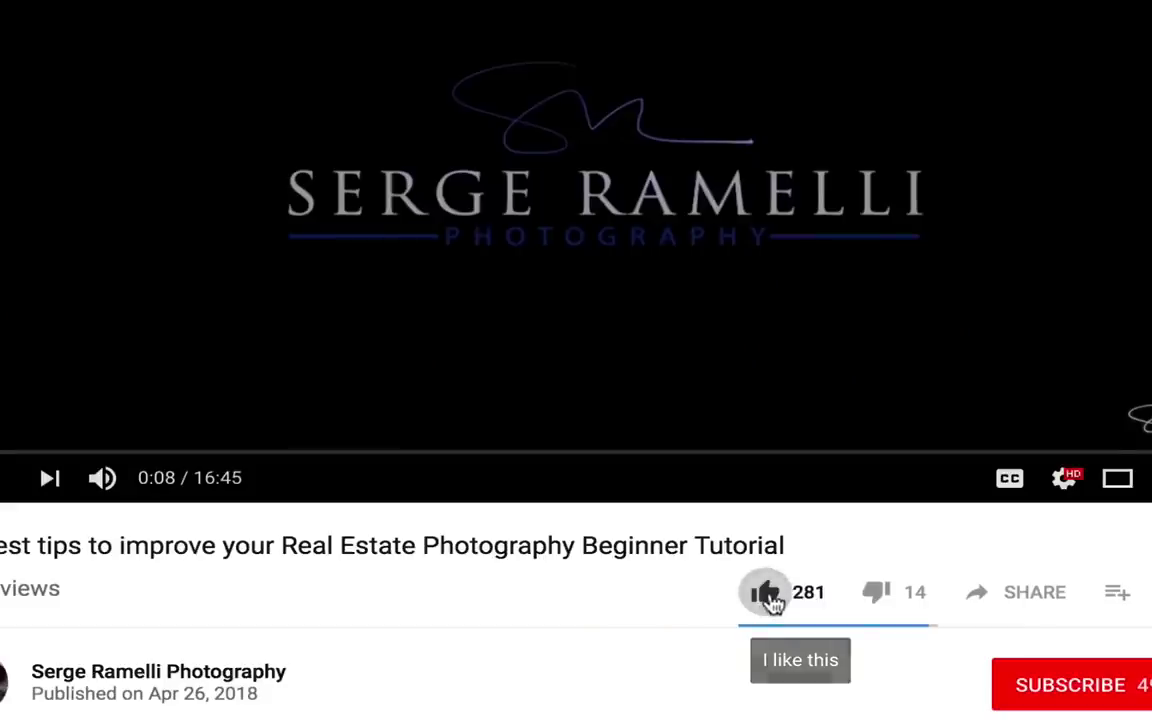
click(1103, 686)
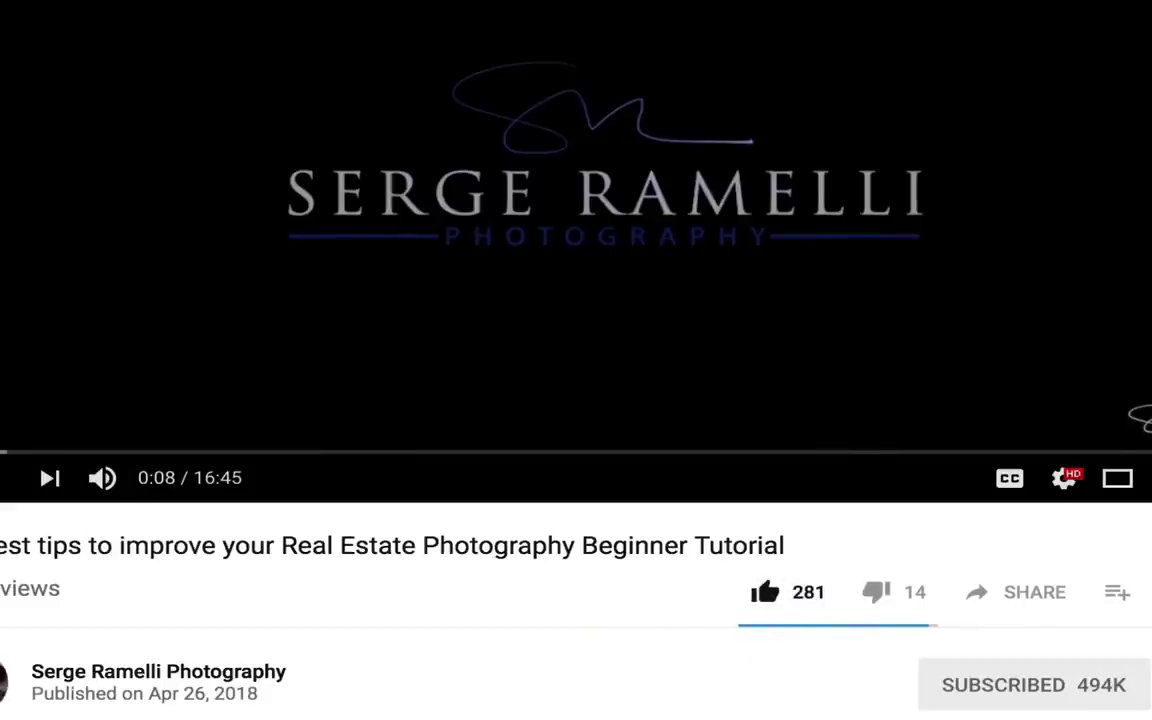